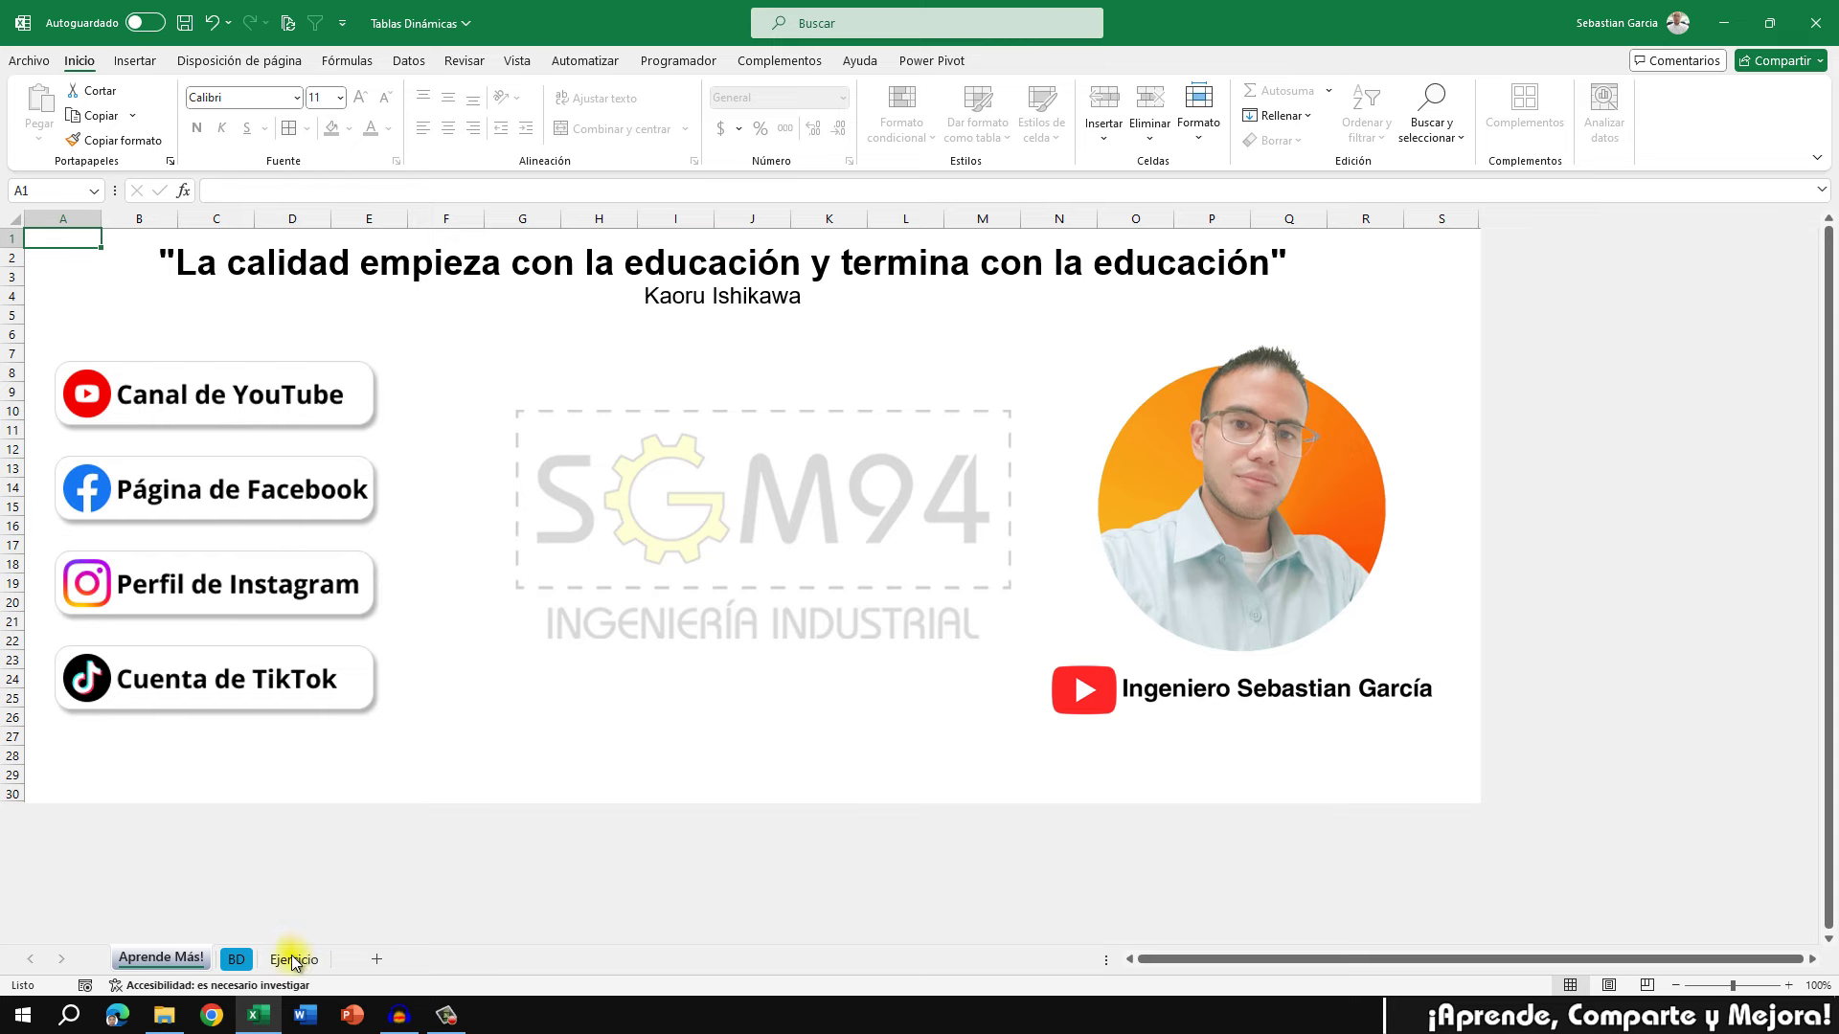
Go to the BD sheet with the 'Registro de Unidades Vendidas' sales table
left_click(240, 960)
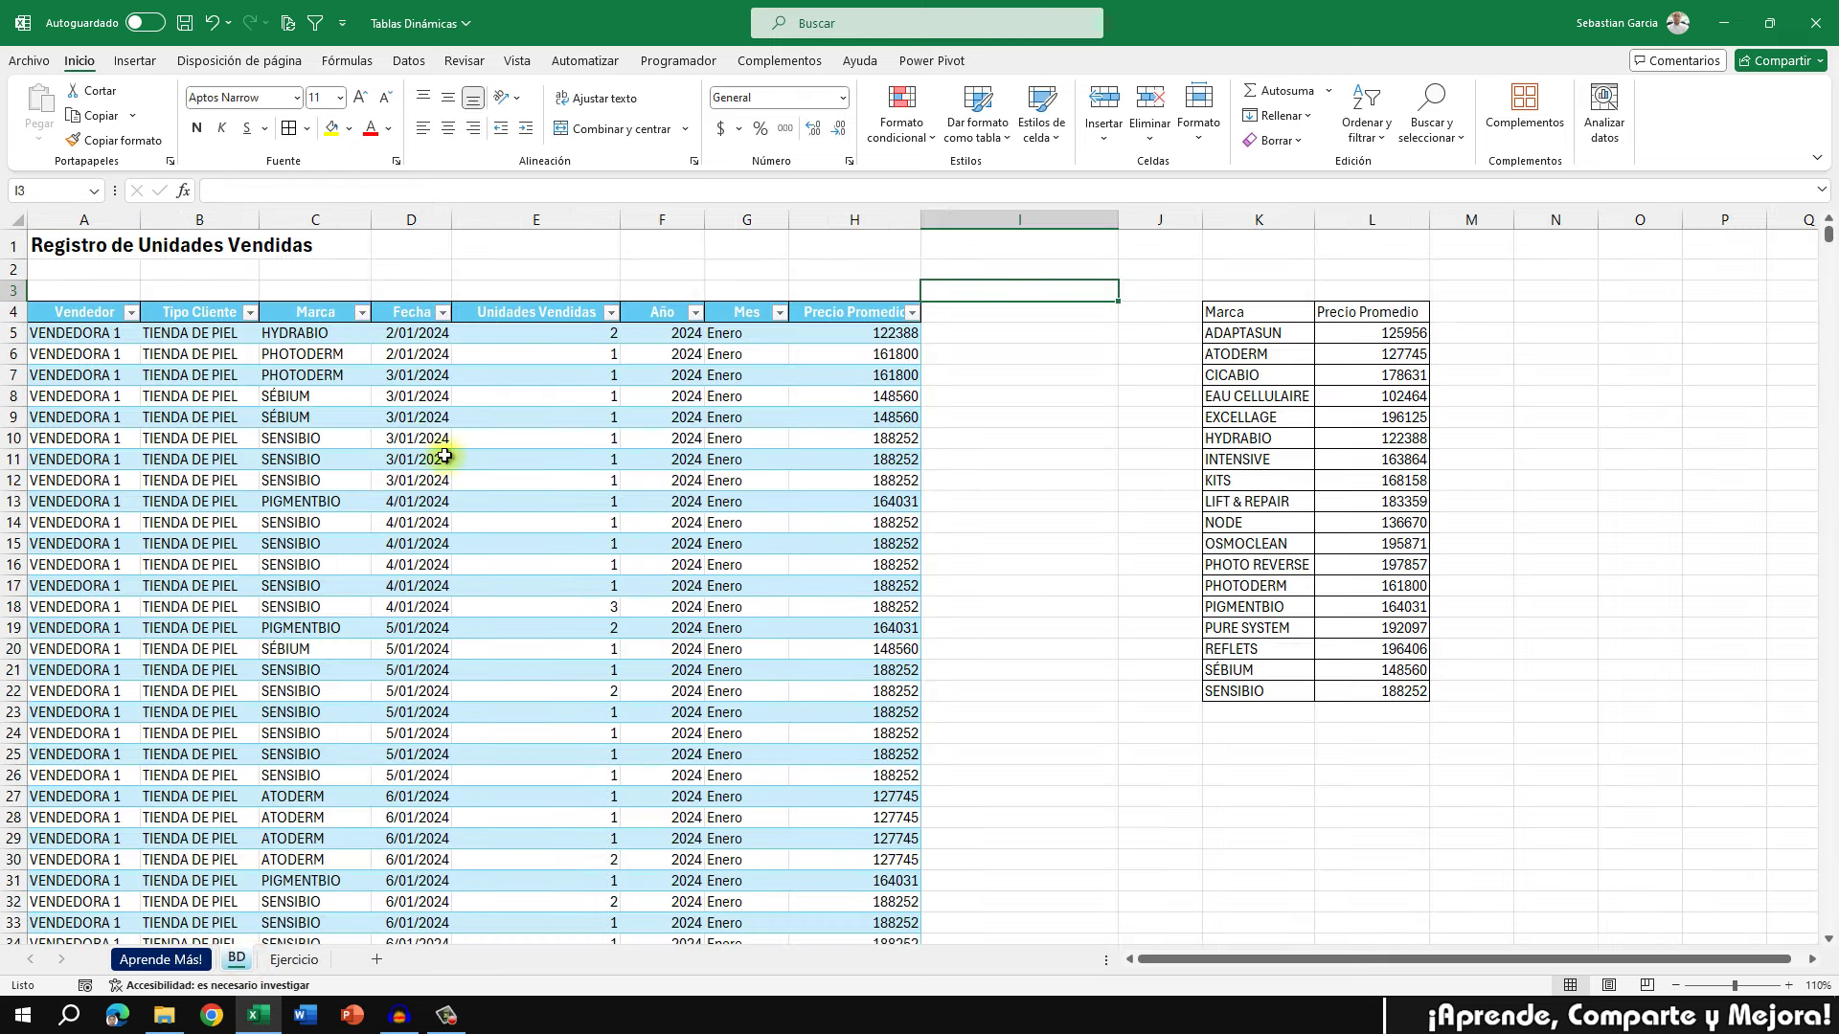
left_click(77, 246)
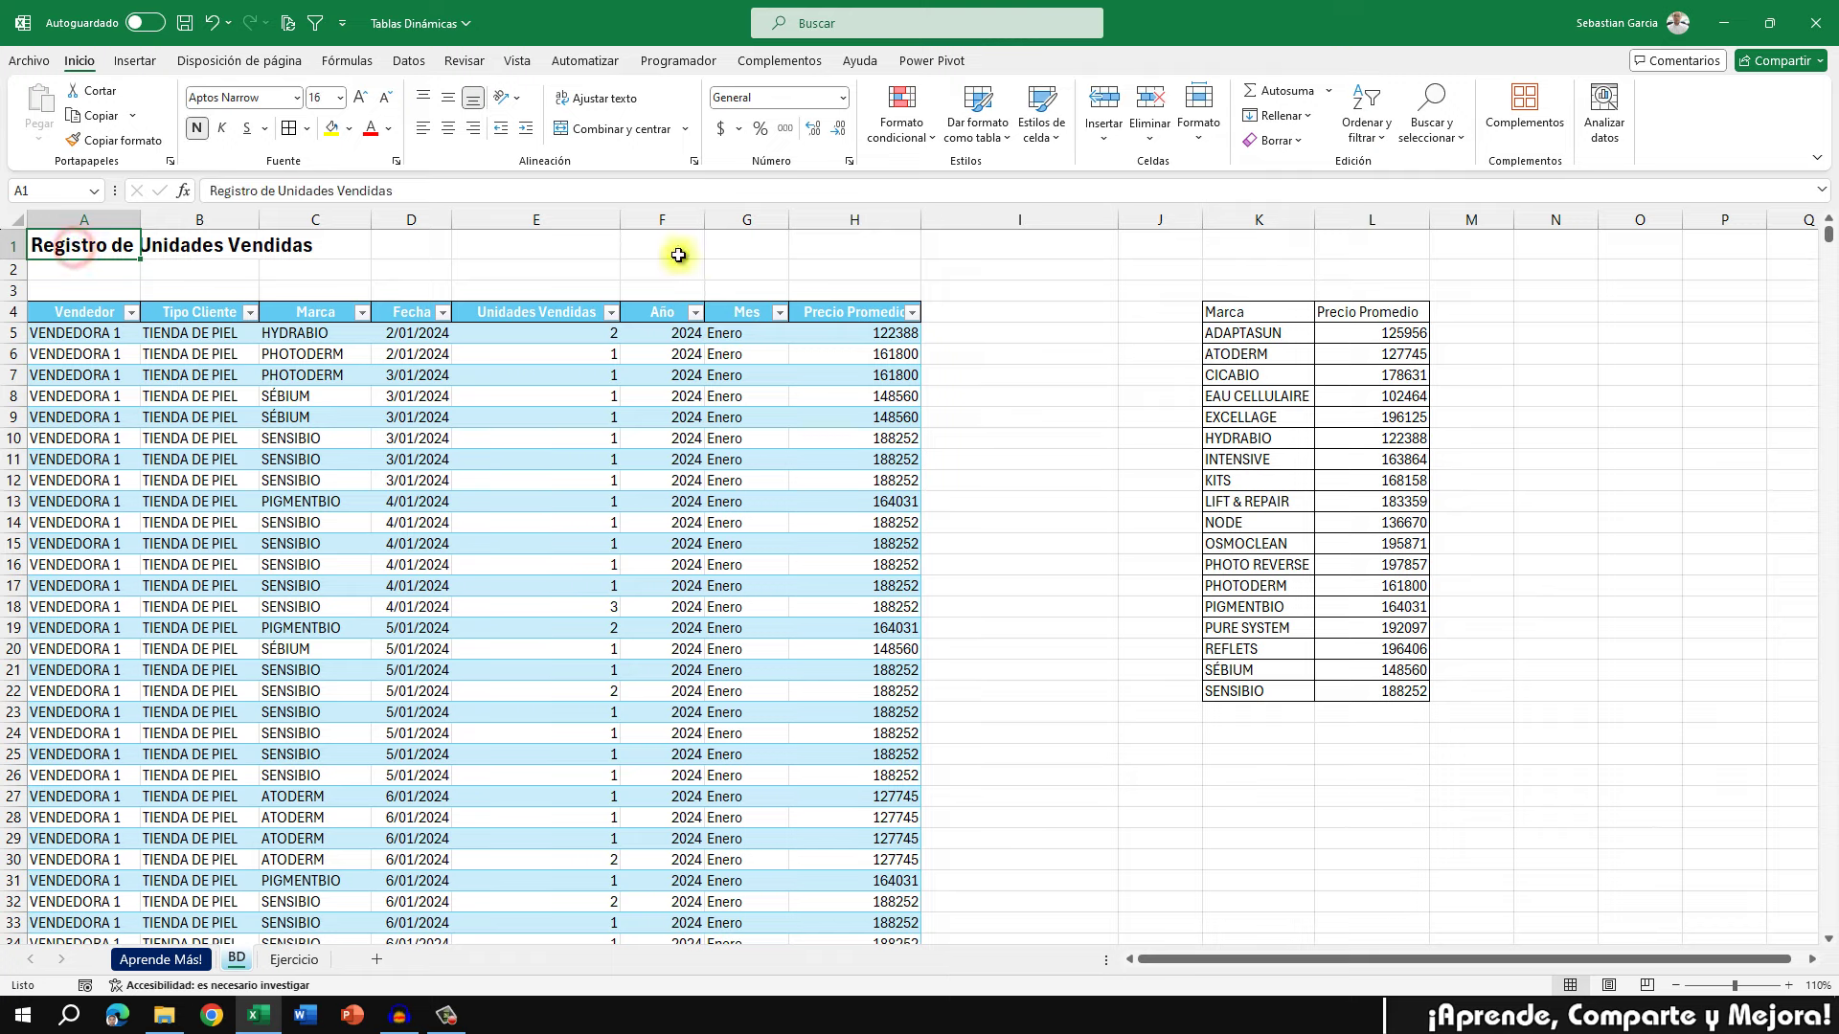
left_click(525, 241)
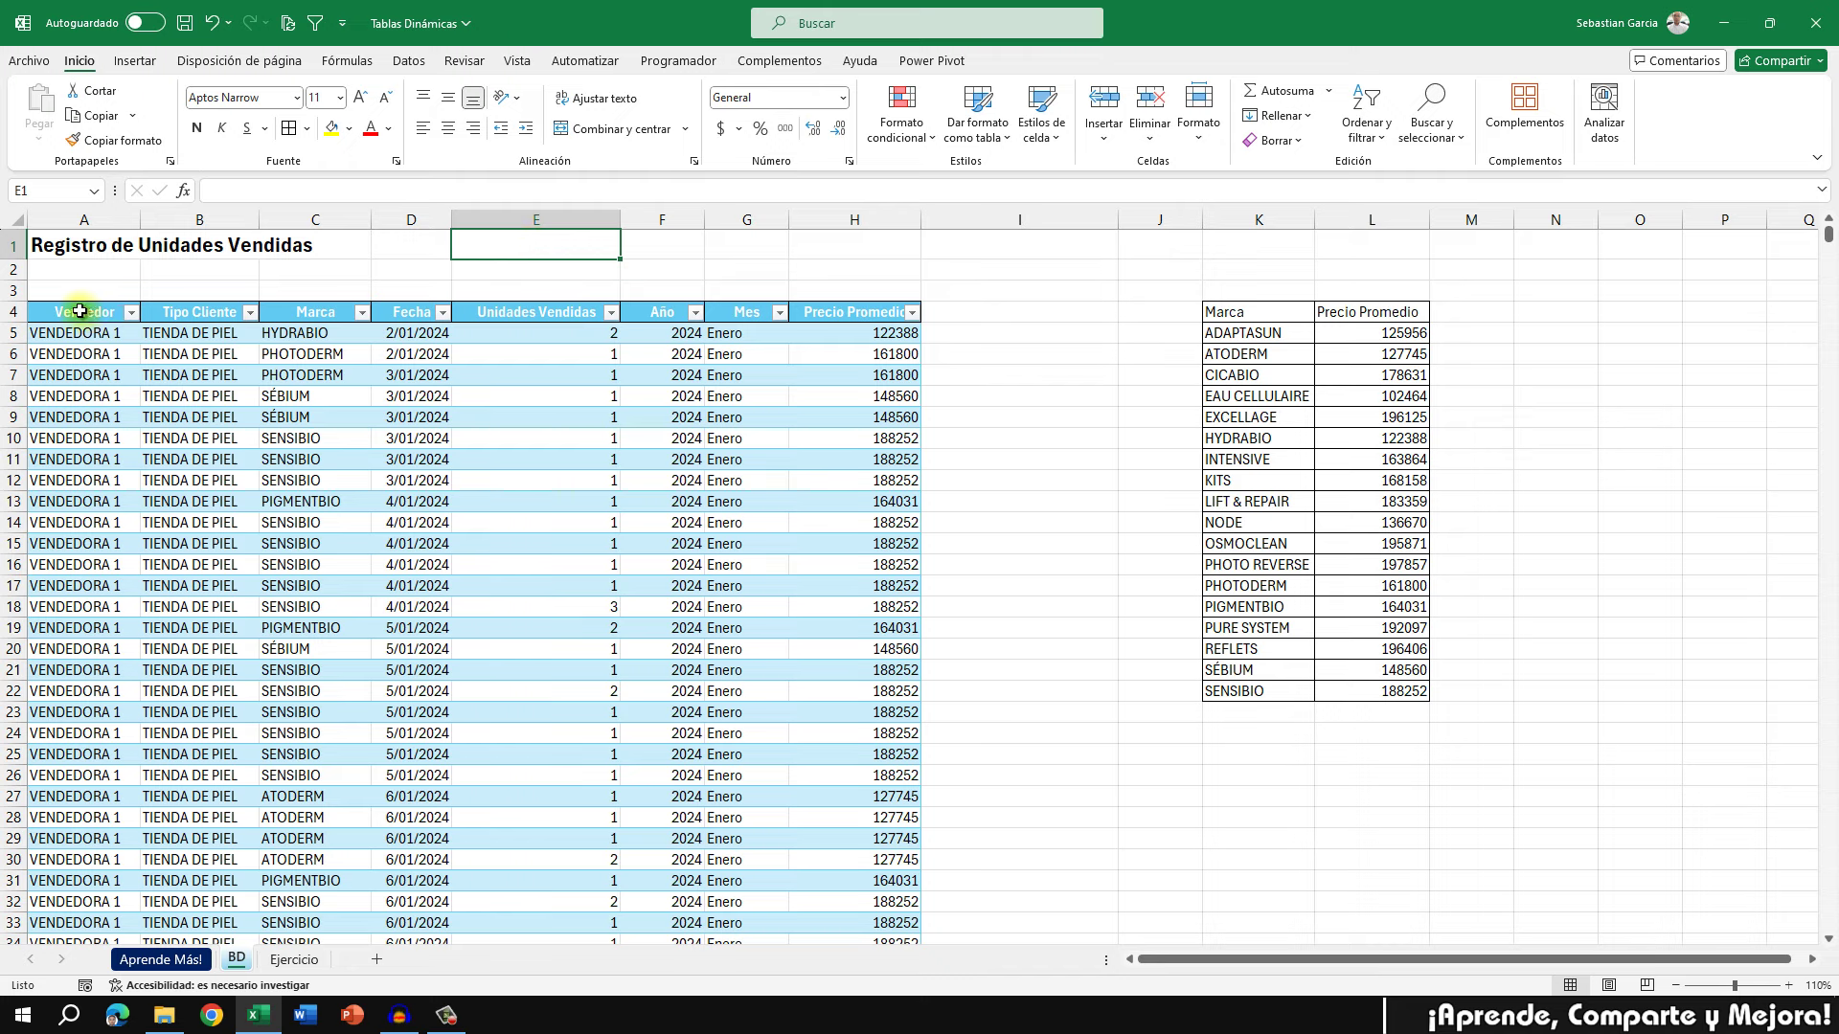
left_click_drag(79, 311, 463, 306)
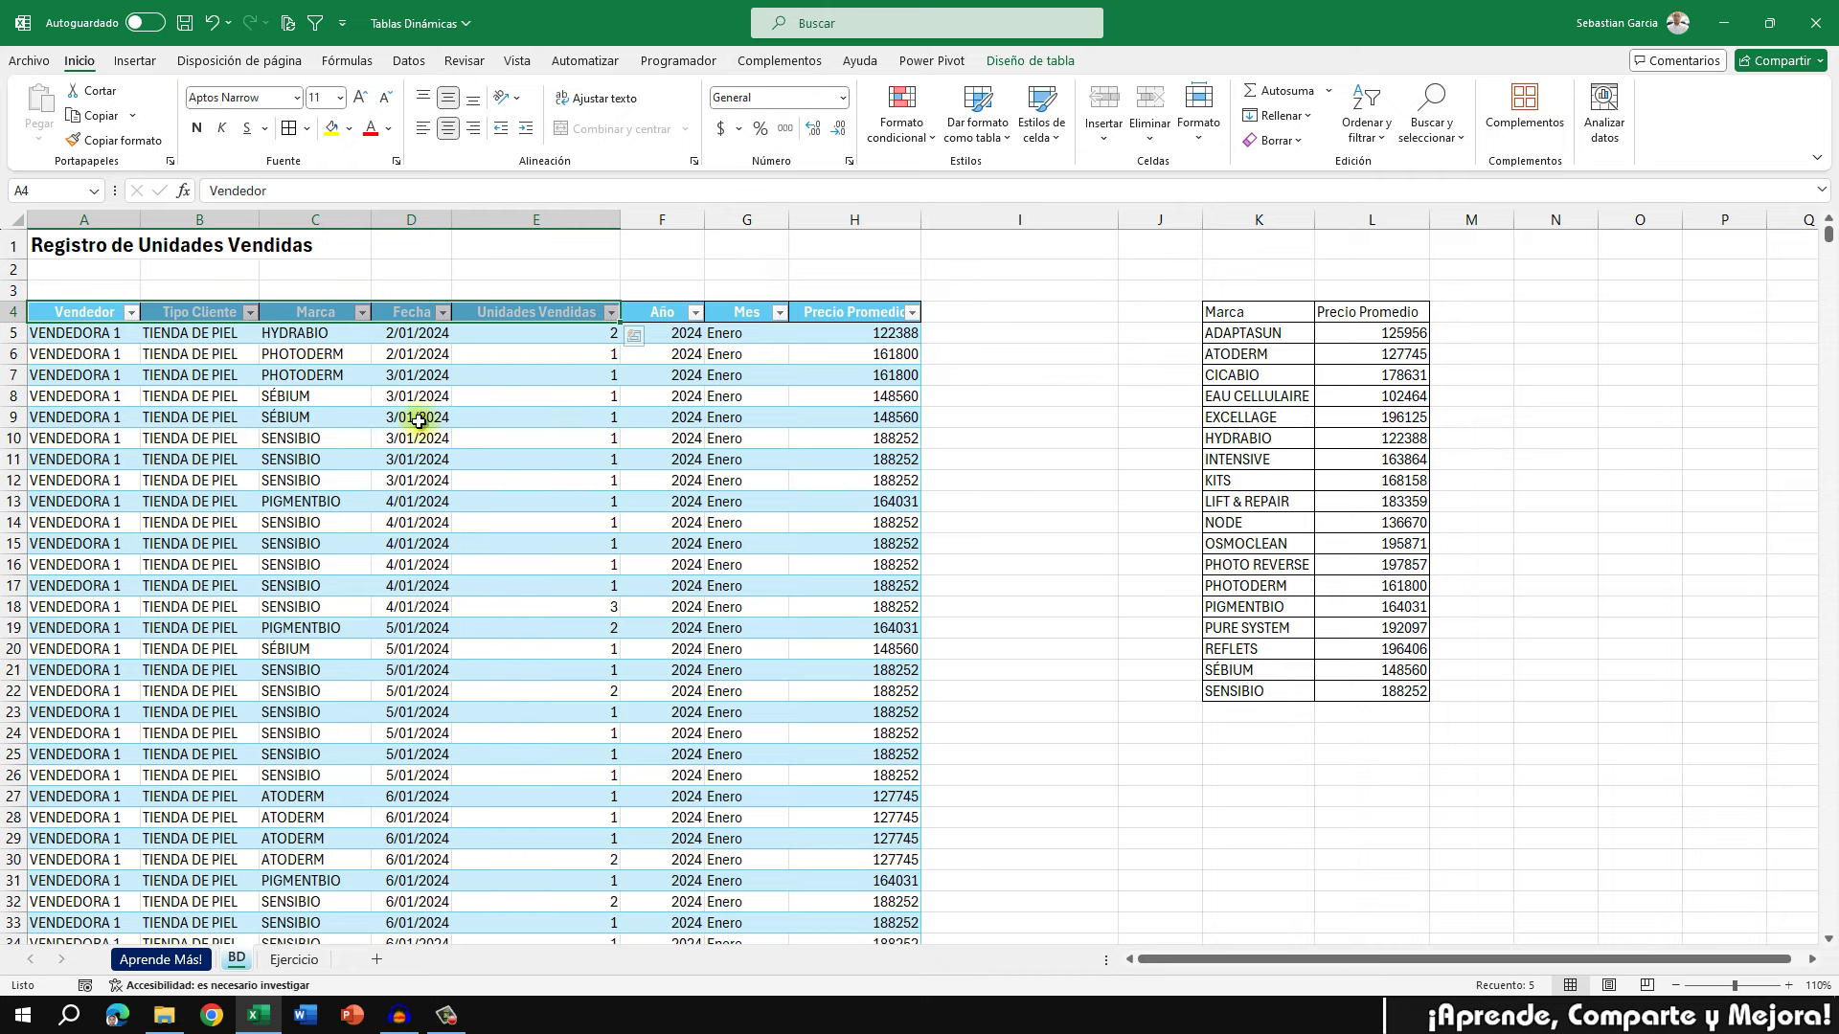
left_click(504, 311)
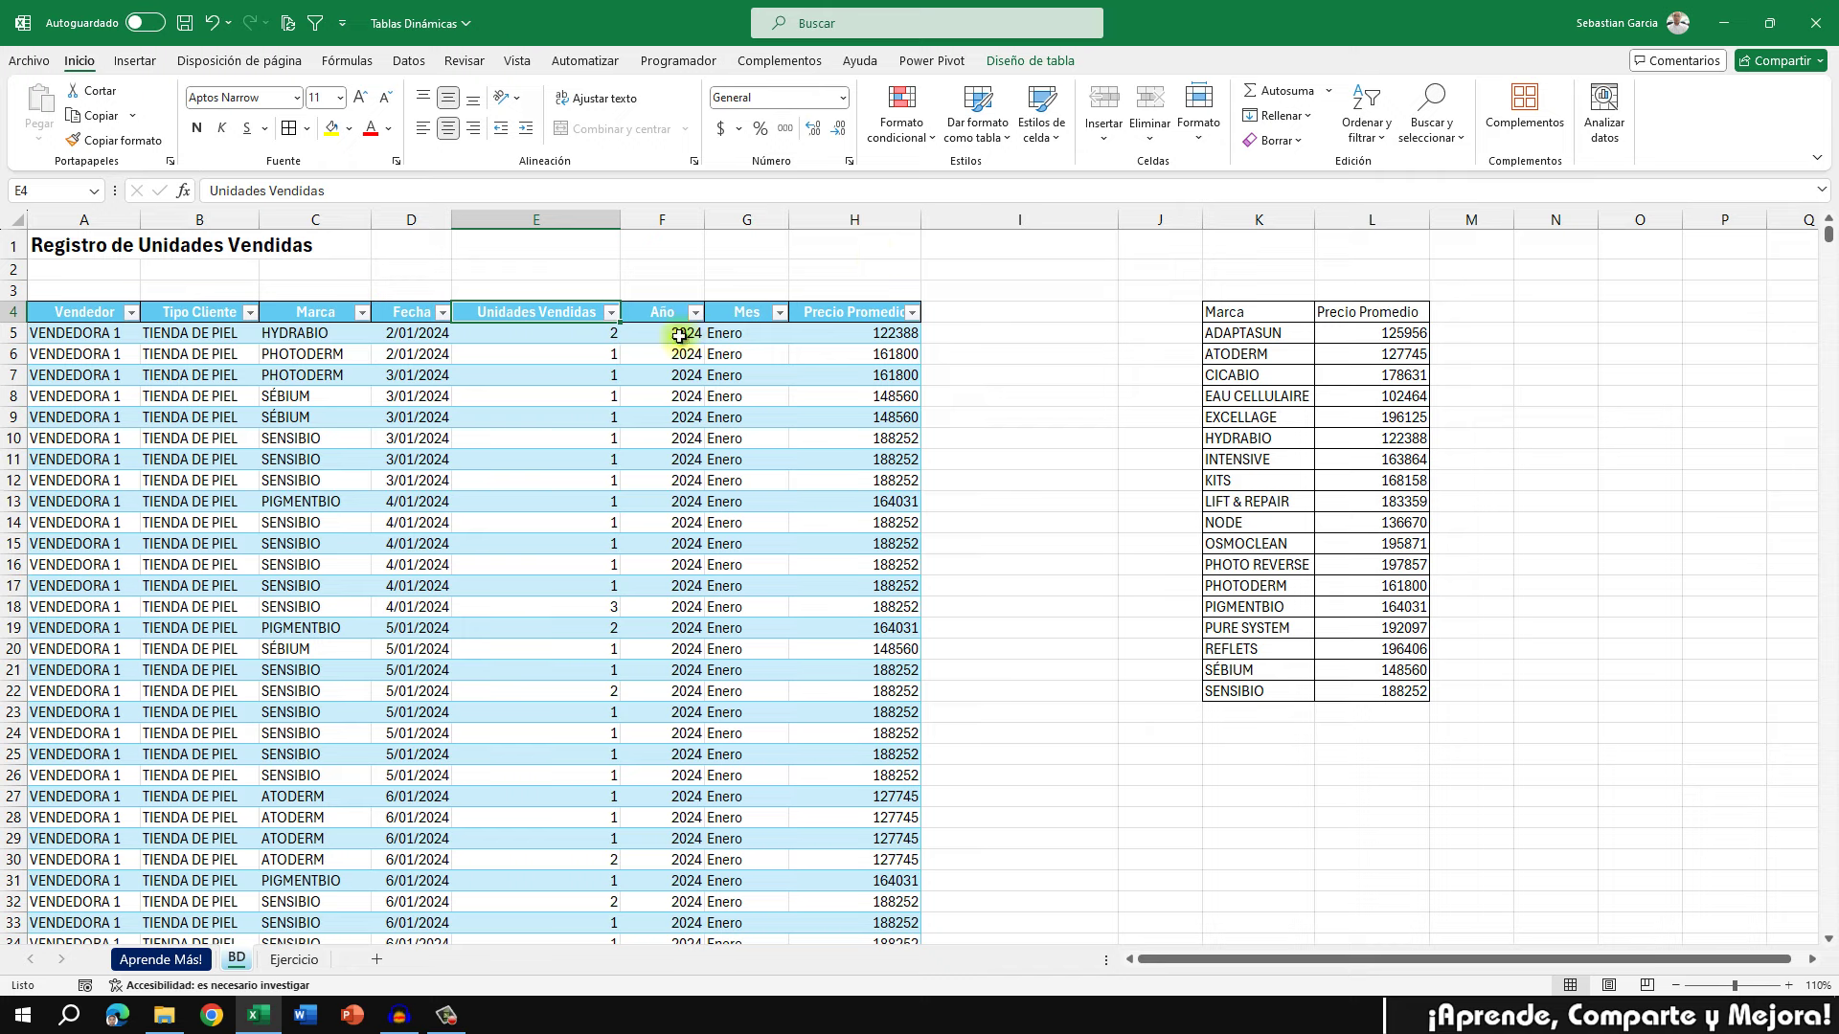
left_click(123, 312)
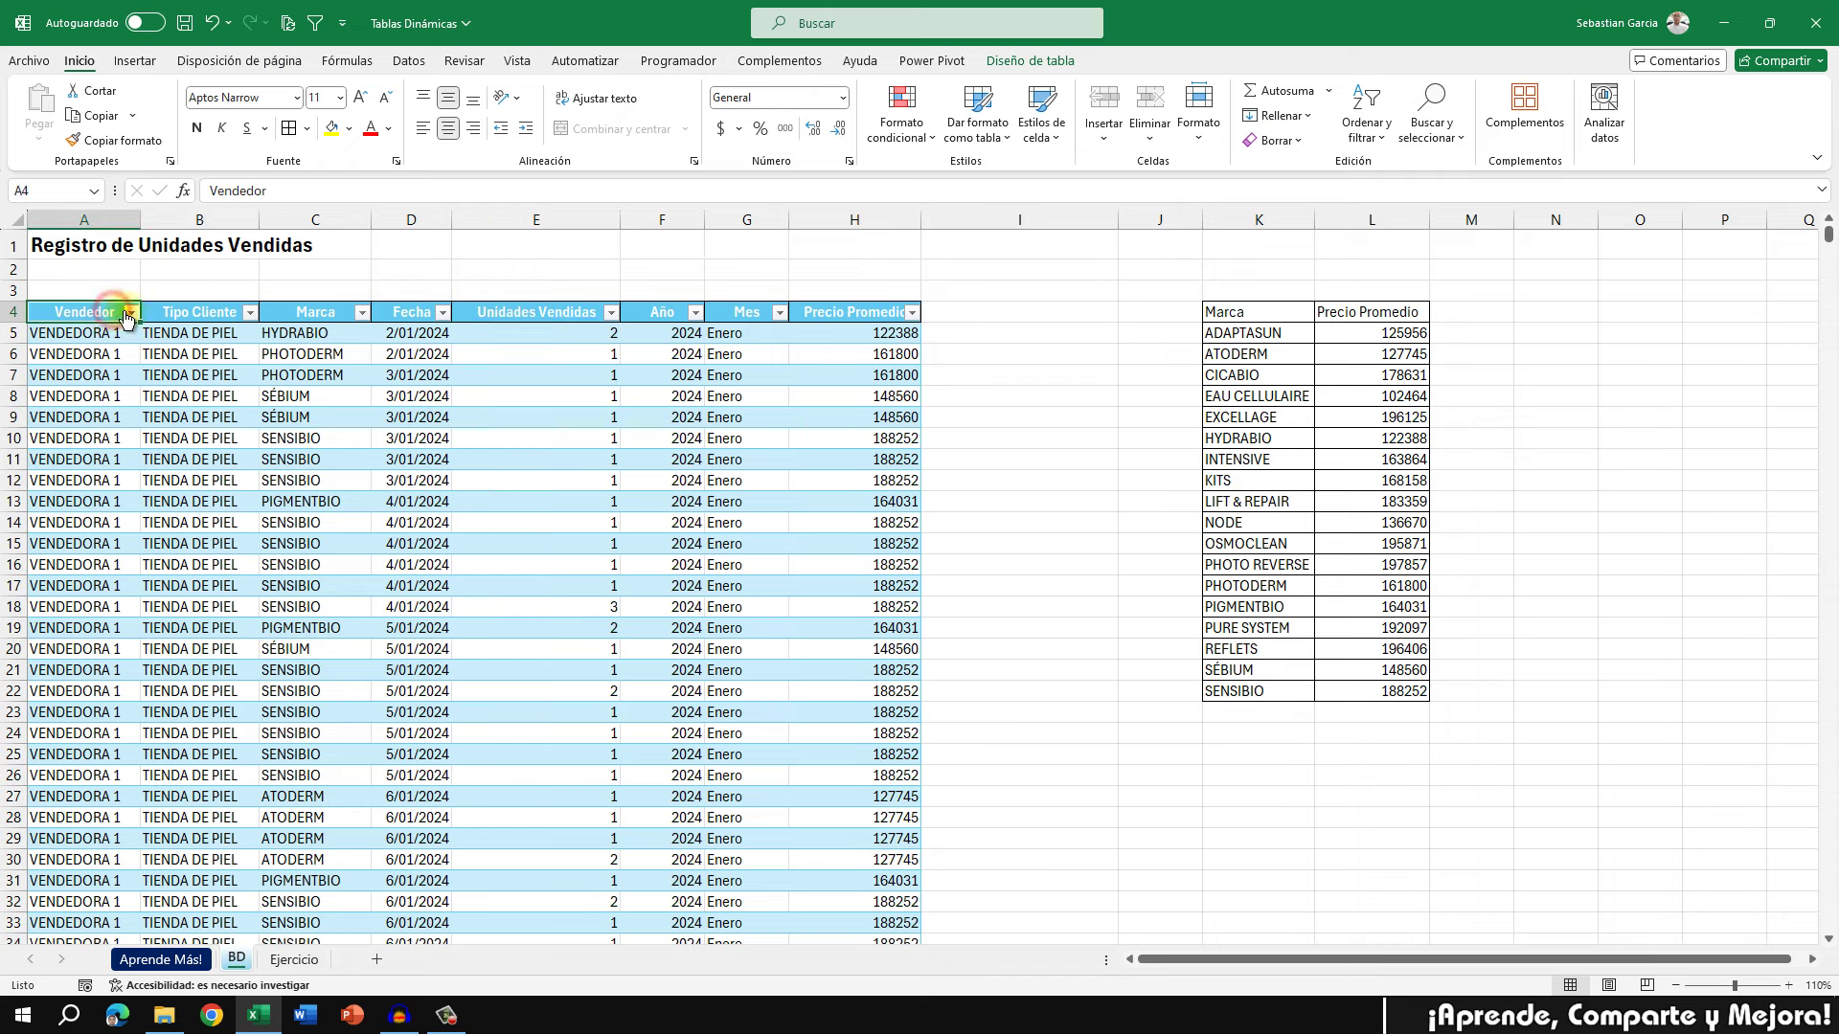
left_click(193, 312)
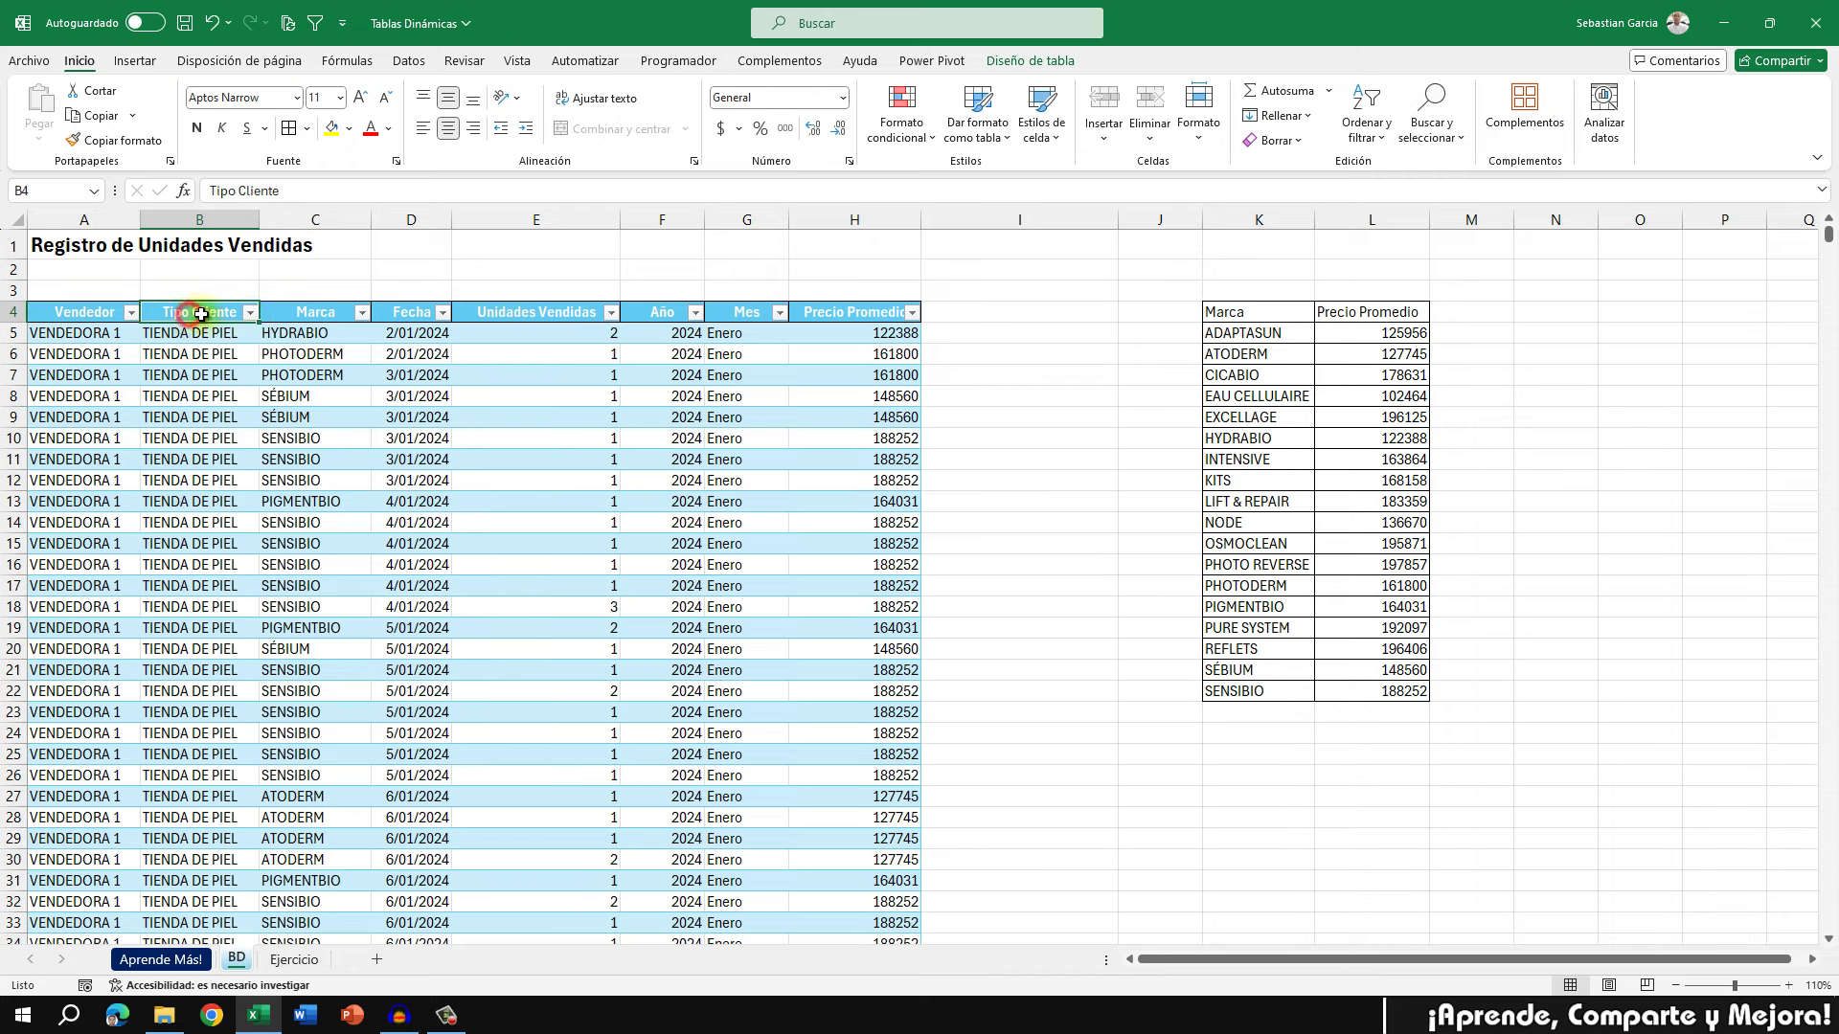
left_click(251, 313)
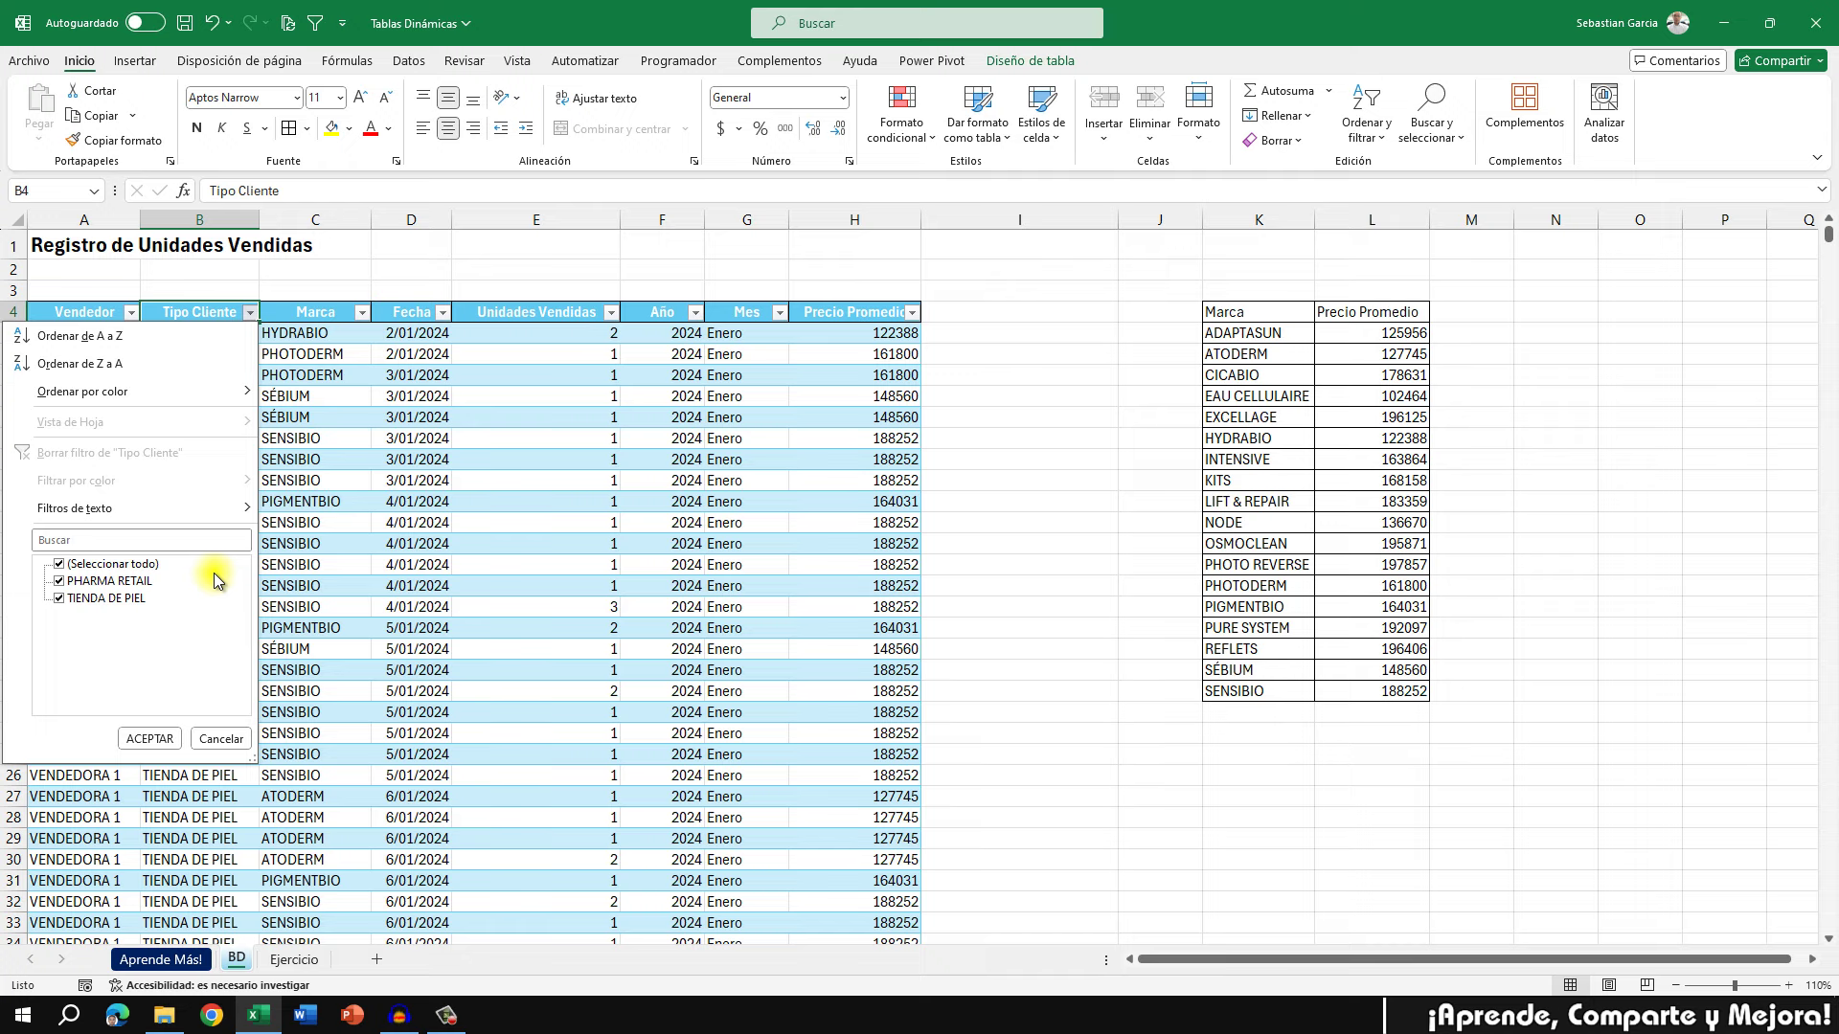
left_click(358, 337)
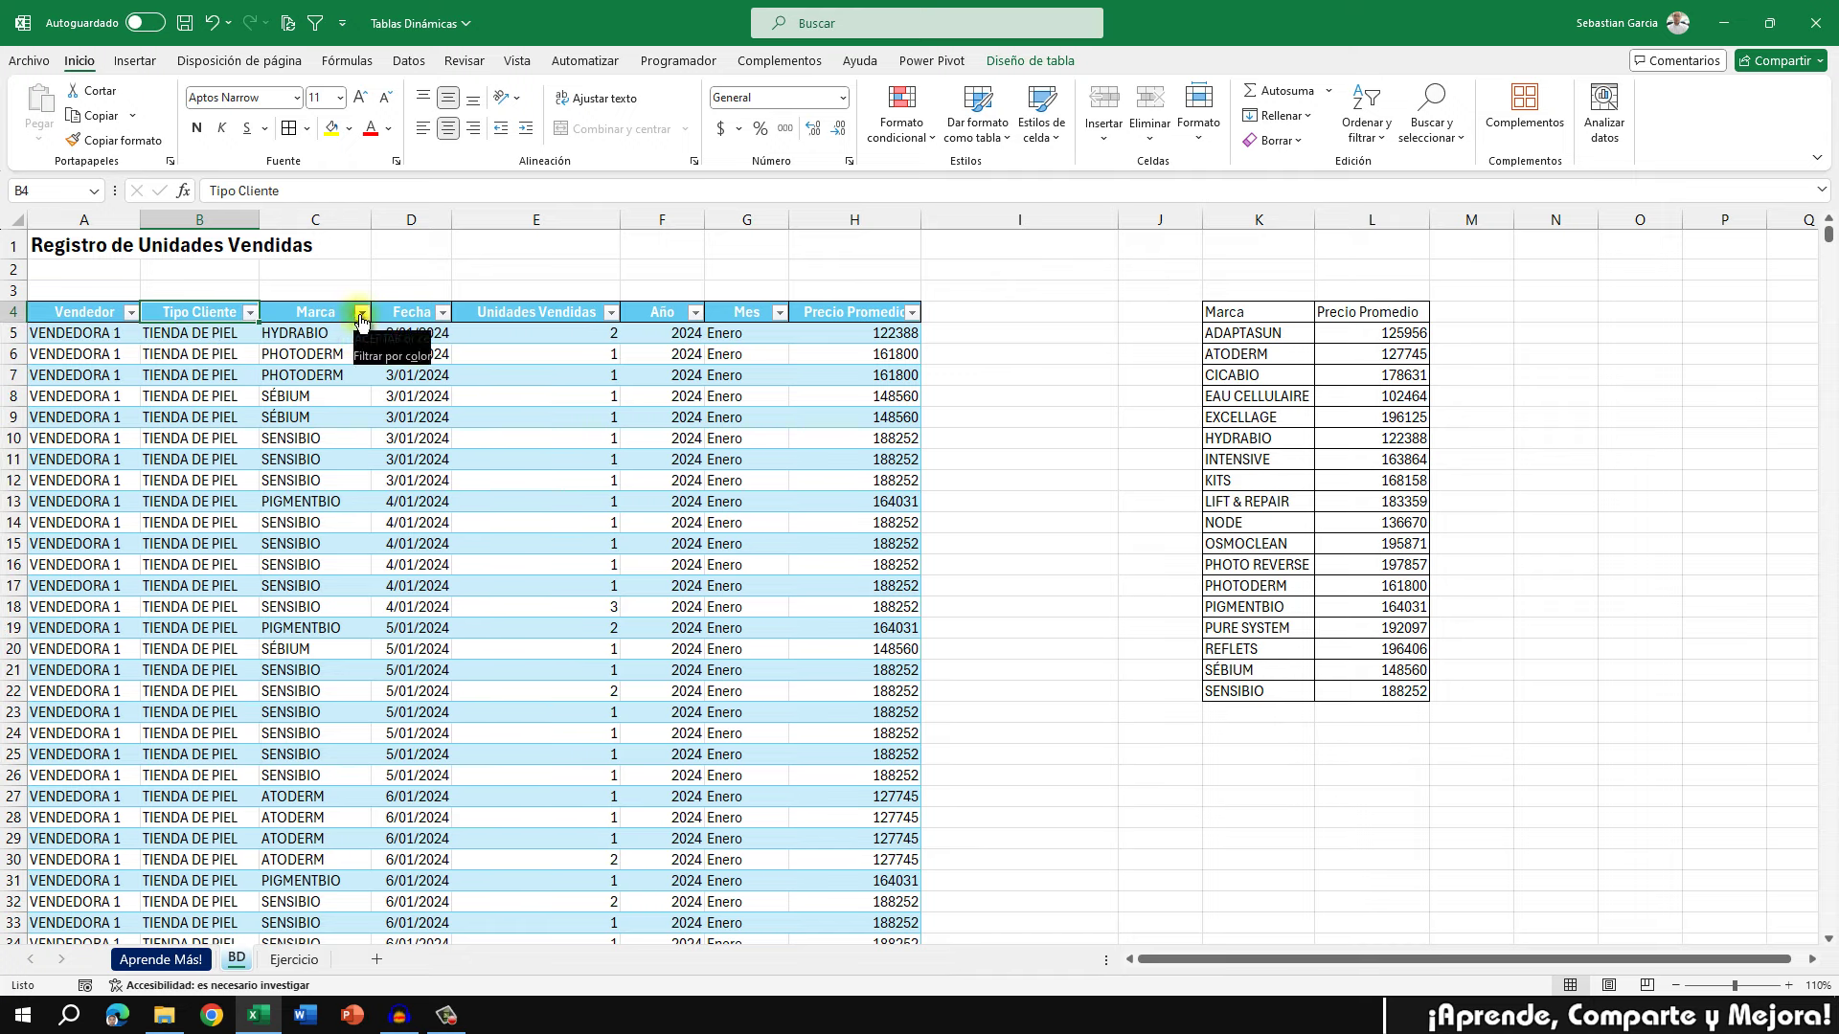
left_click(361, 314)
left_click(410, 398)
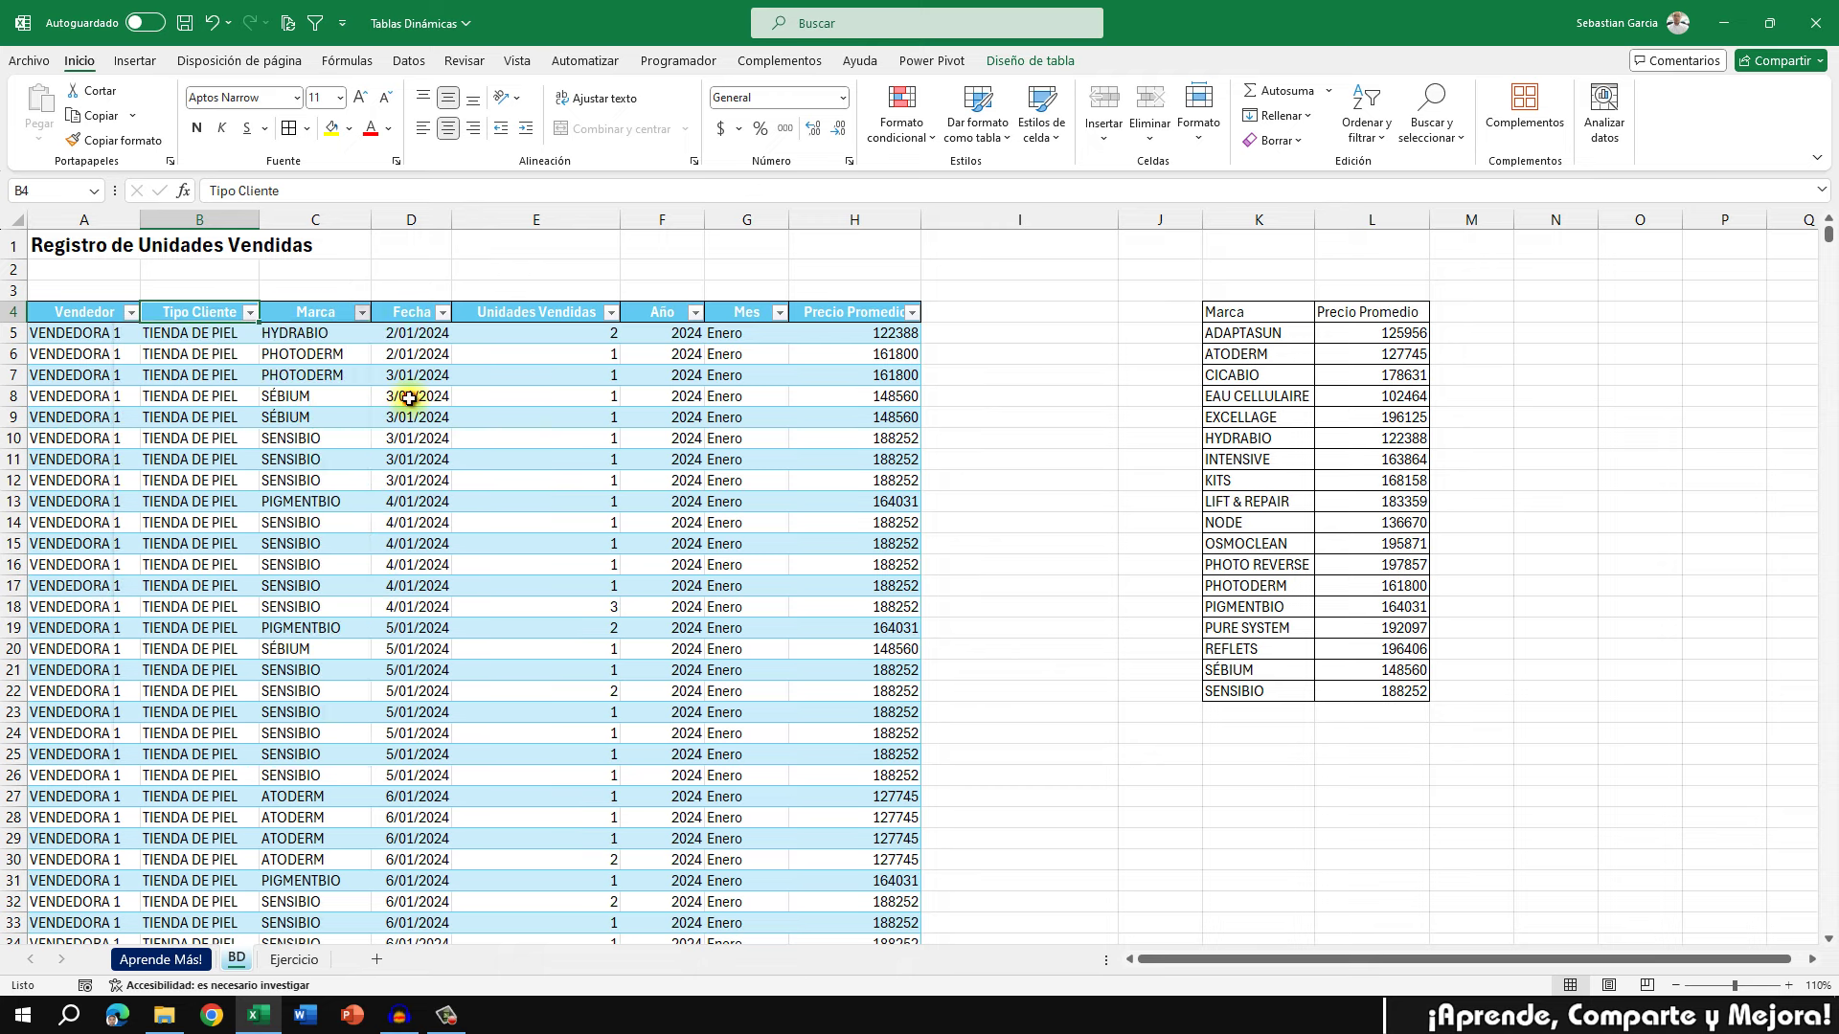
left_click(443, 313)
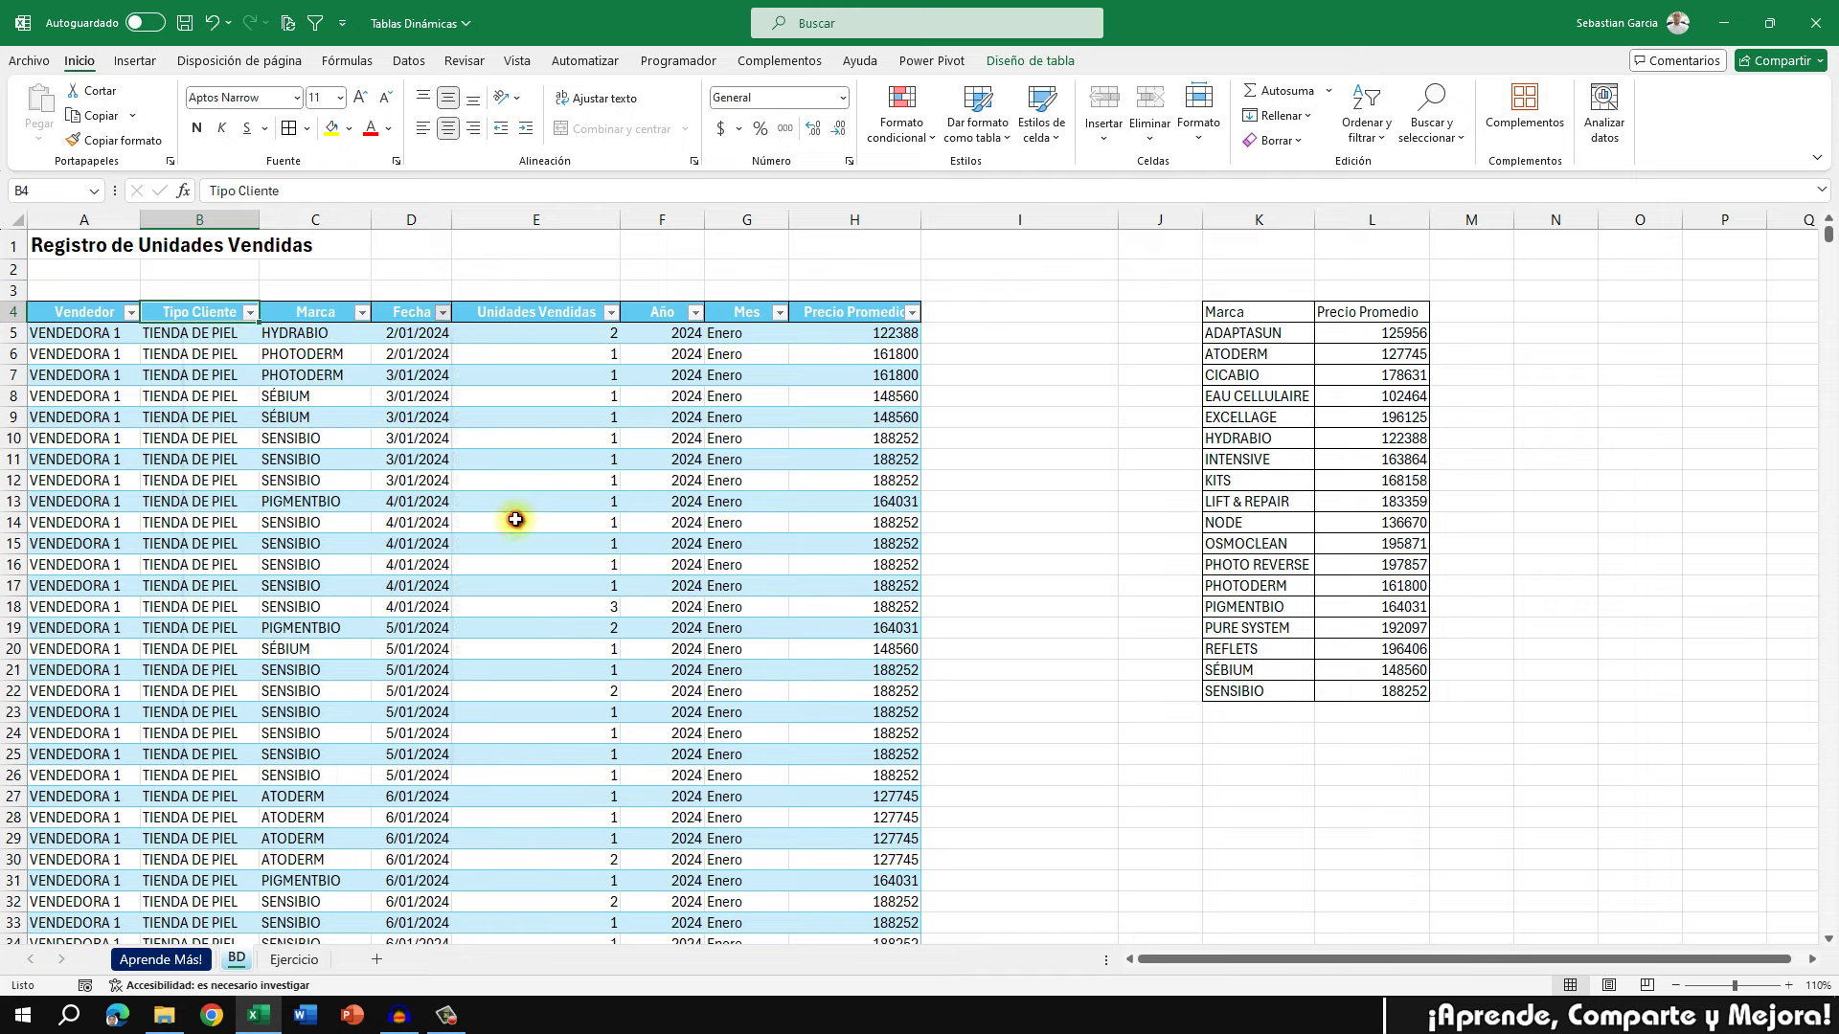
left_click(341, 741)
left_click(569, 312)
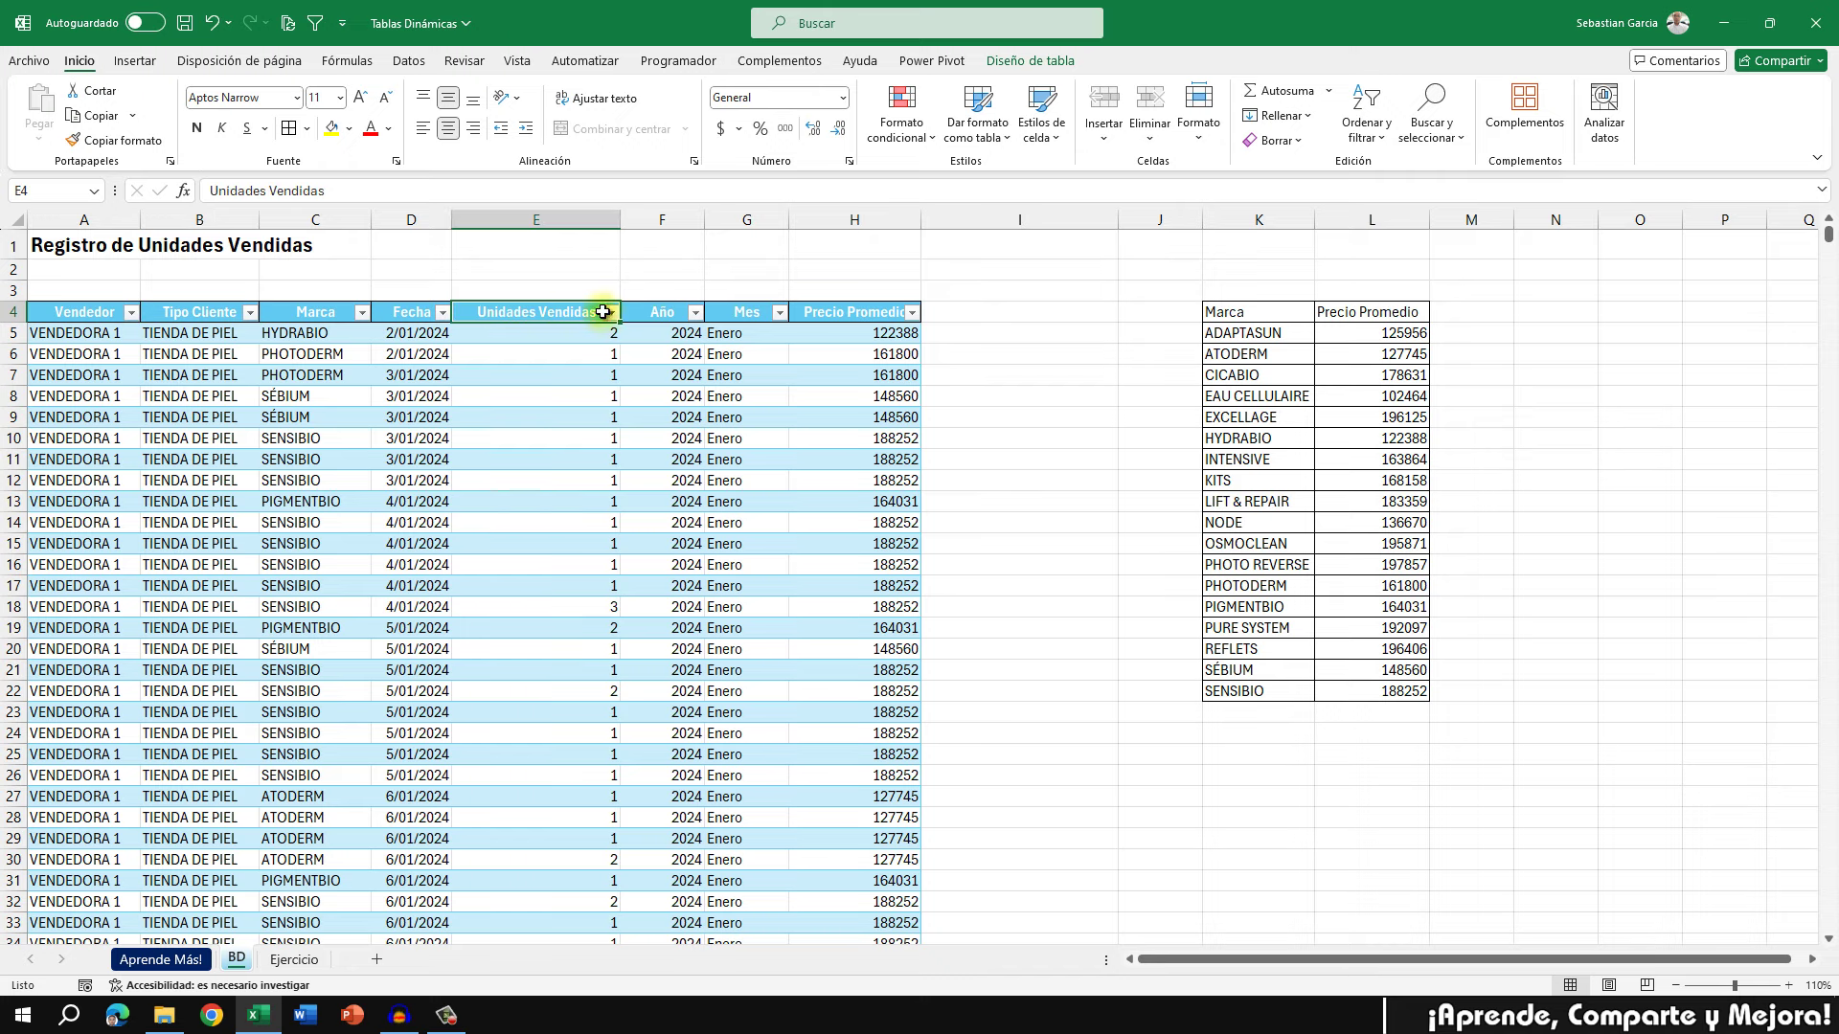
left_click(671, 312)
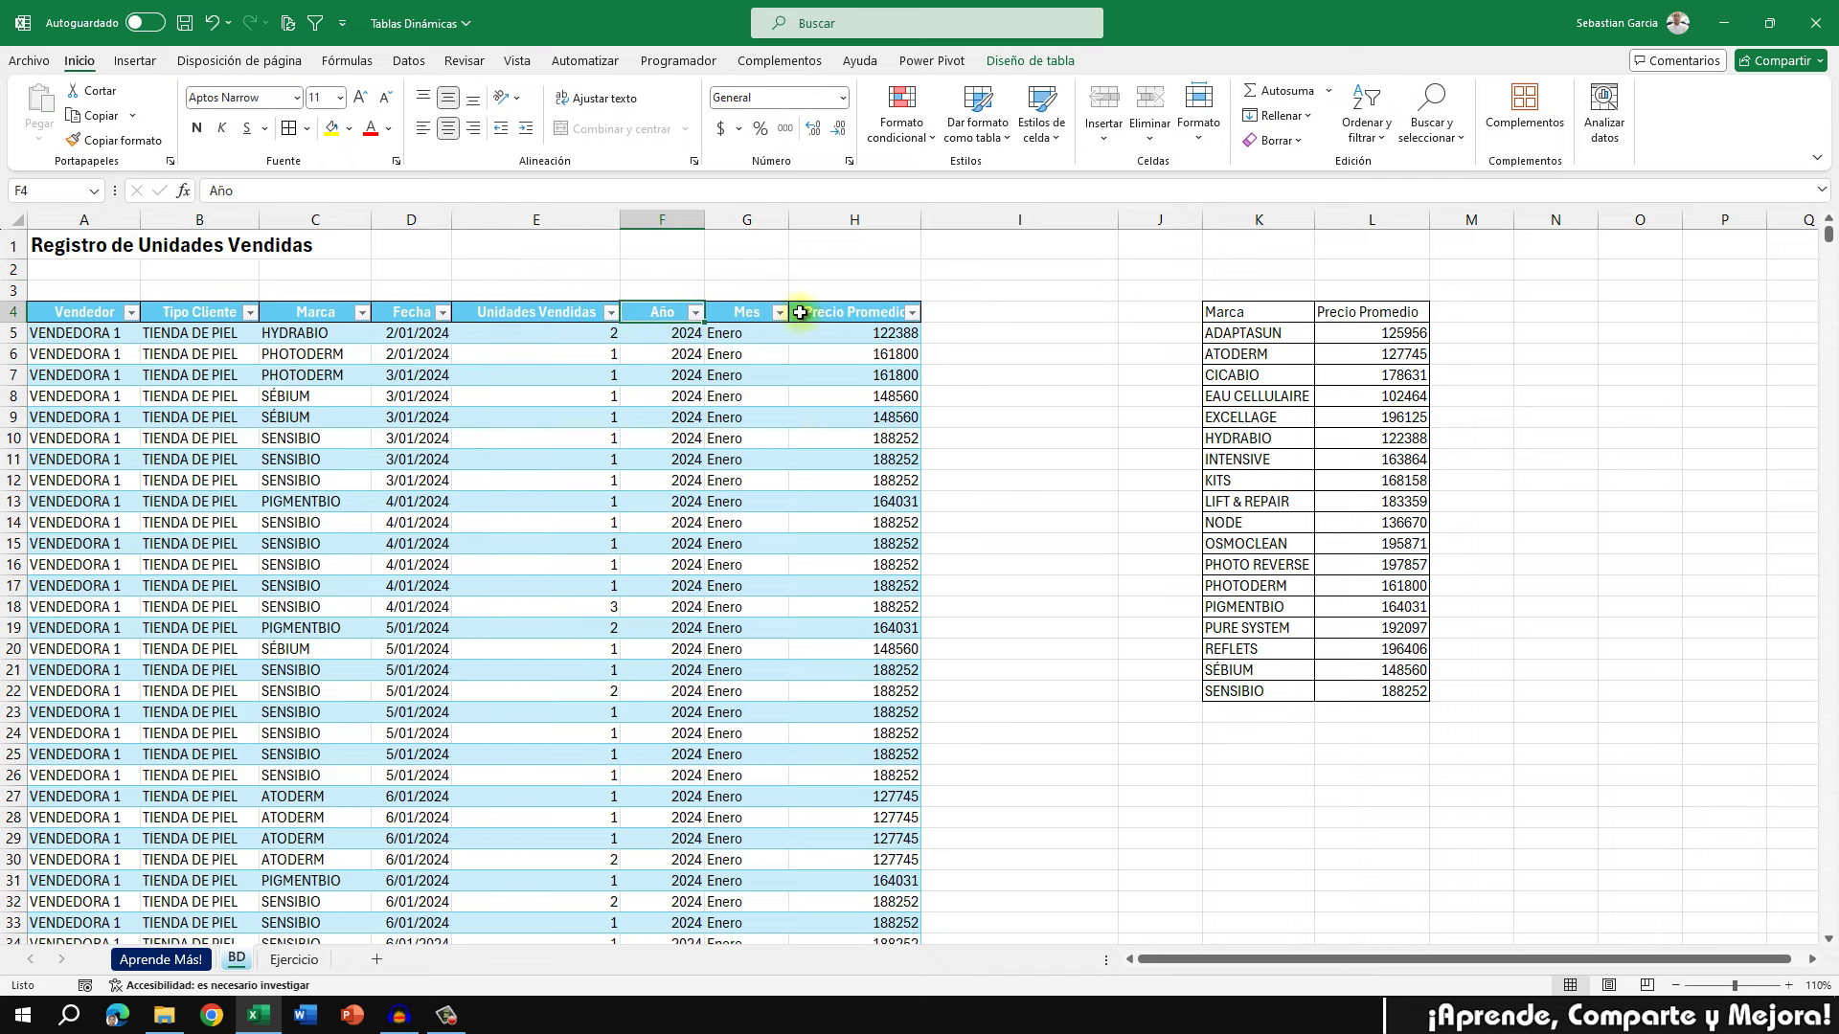
left_click(758, 315)
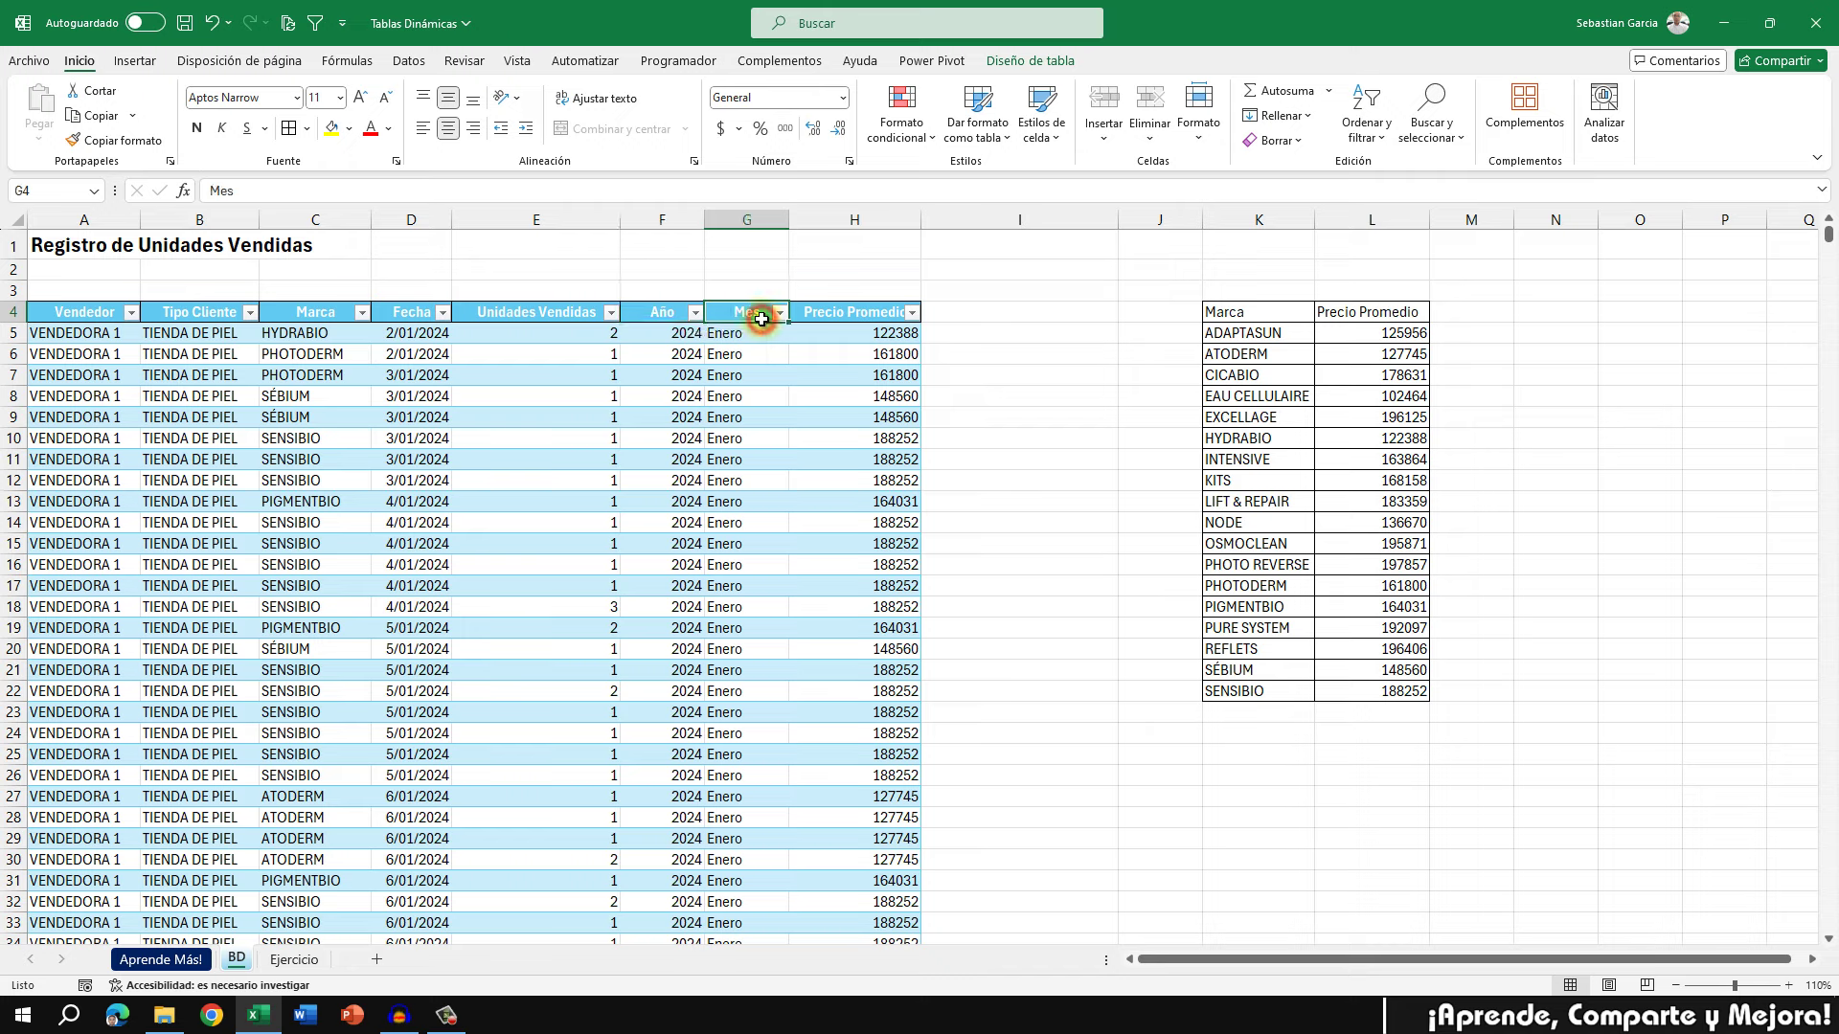
left_click(772, 332)
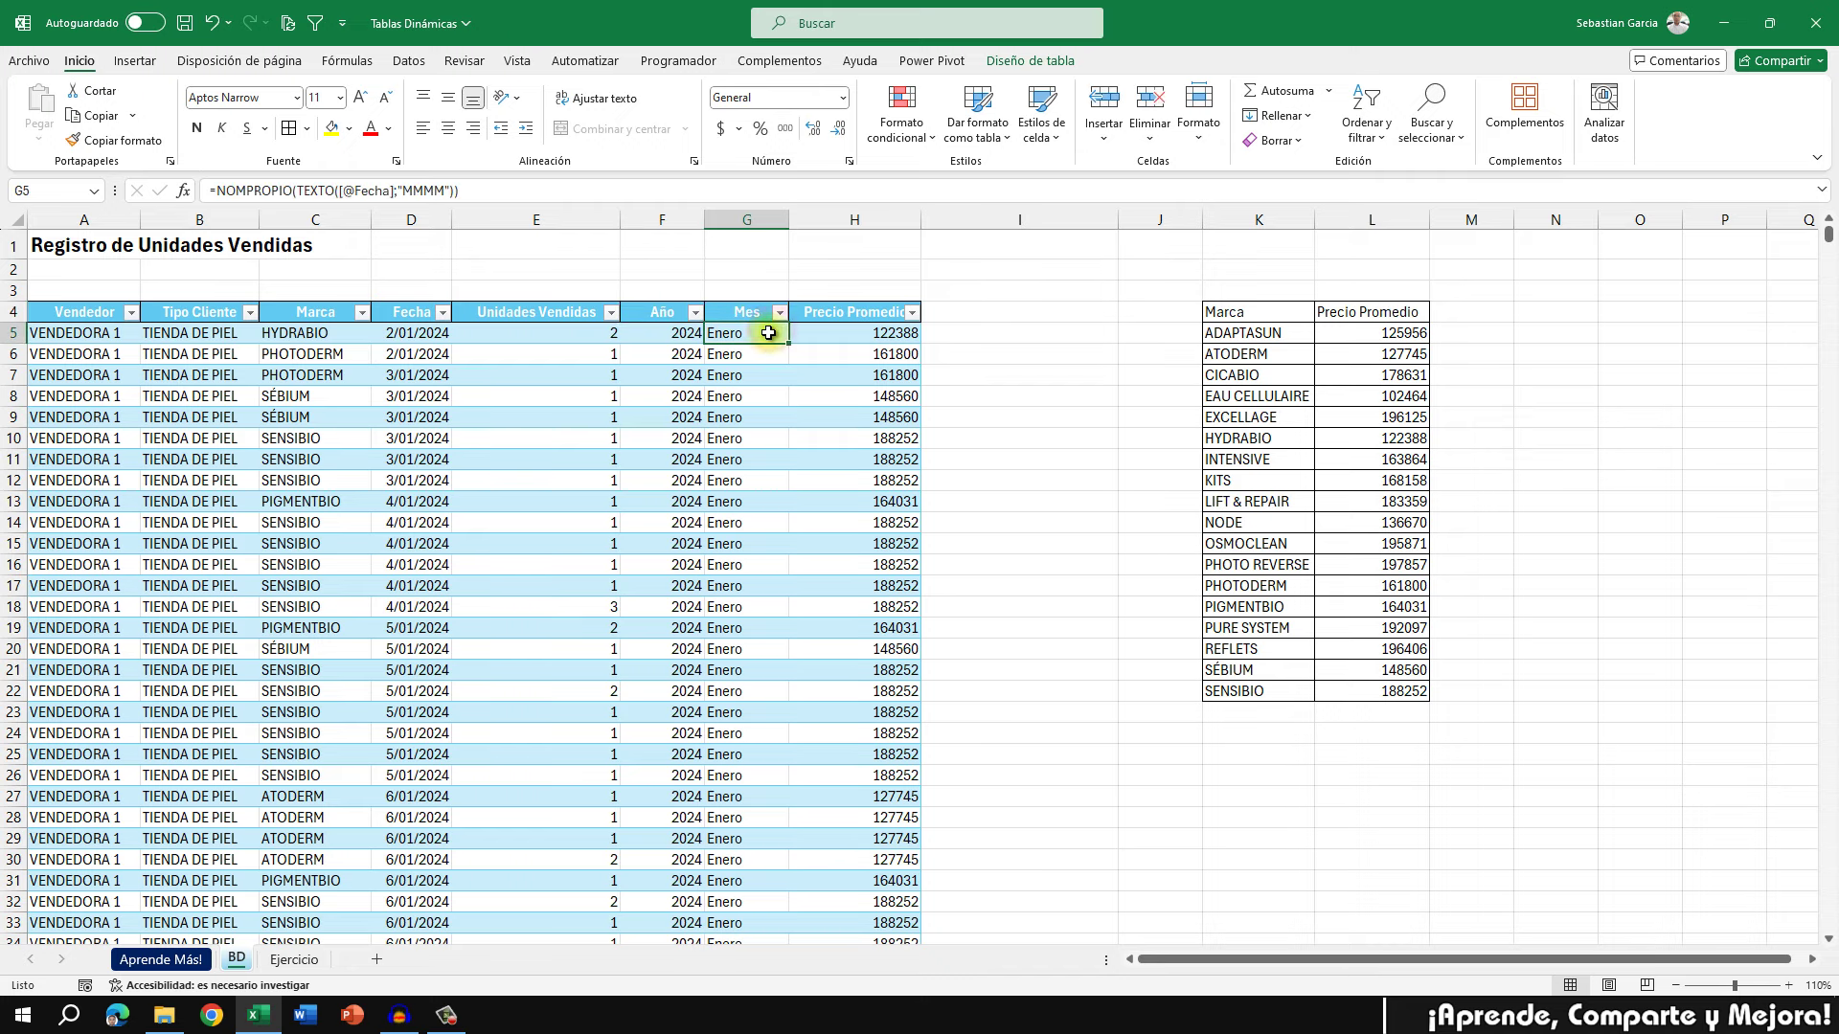
double_click(770, 332)
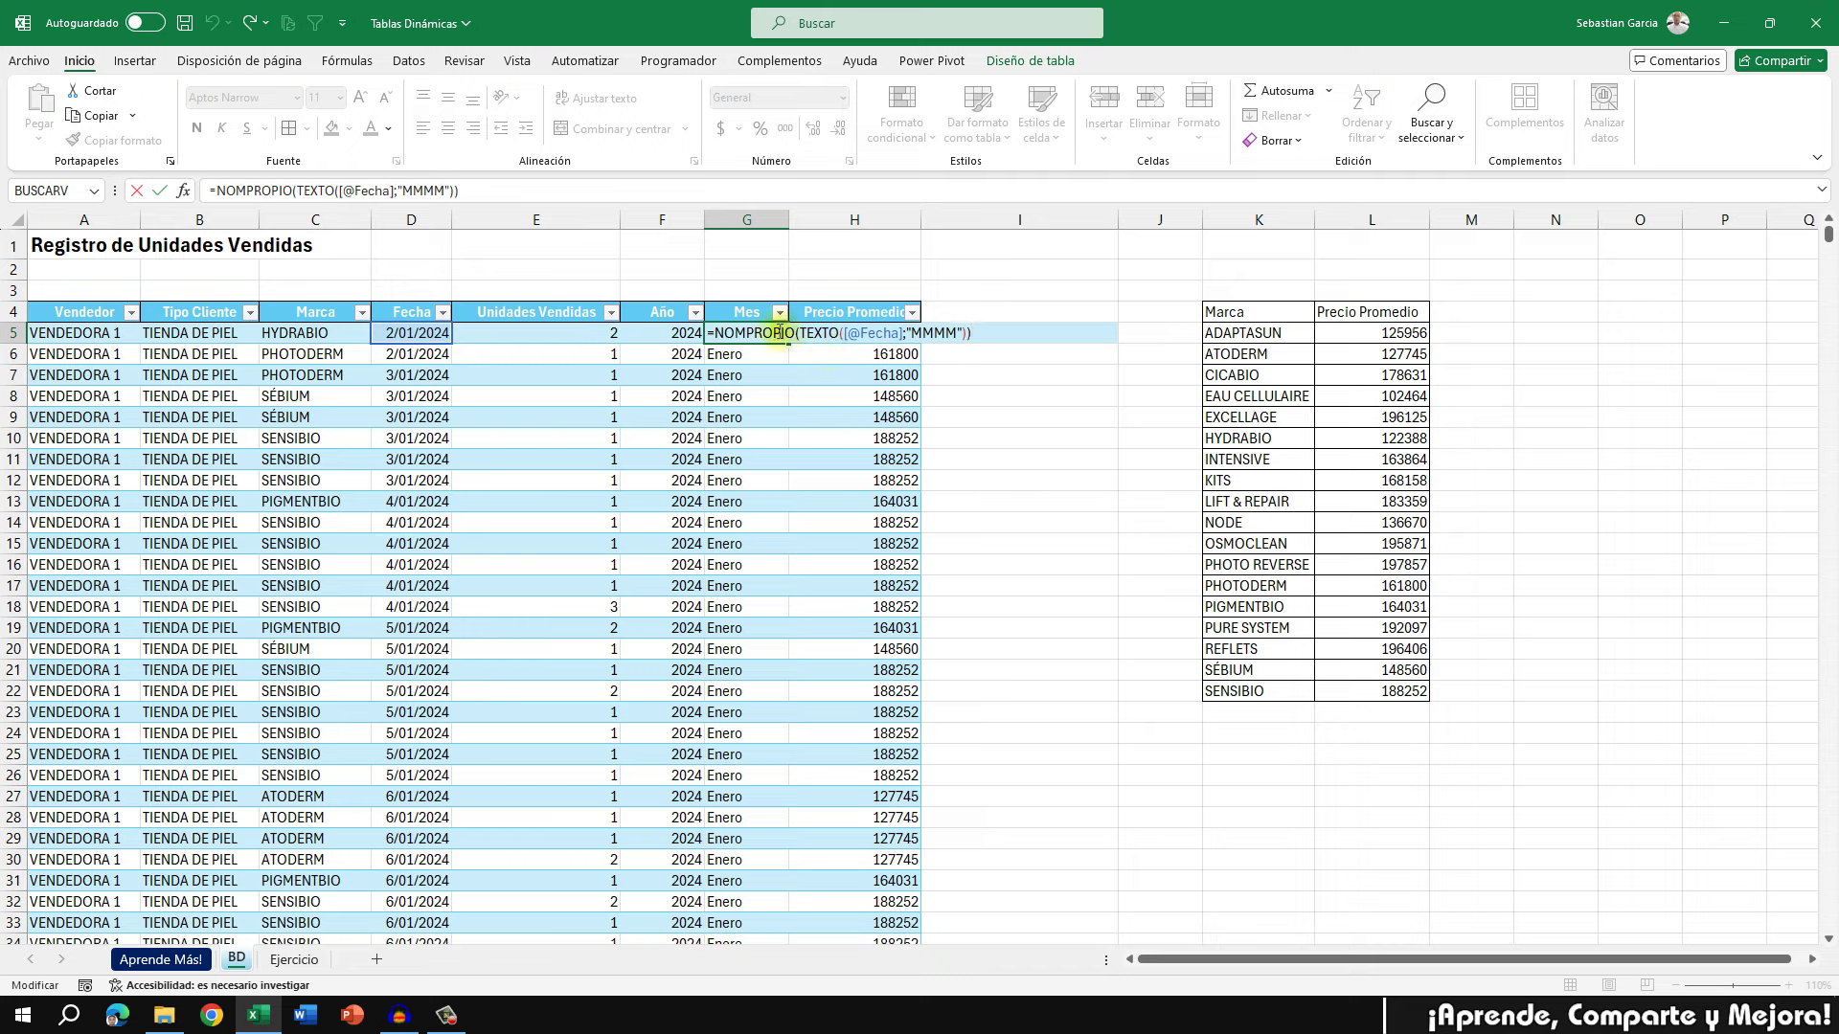
left_click_drag(797, 331, 903, 332)
left_click(903, 332)
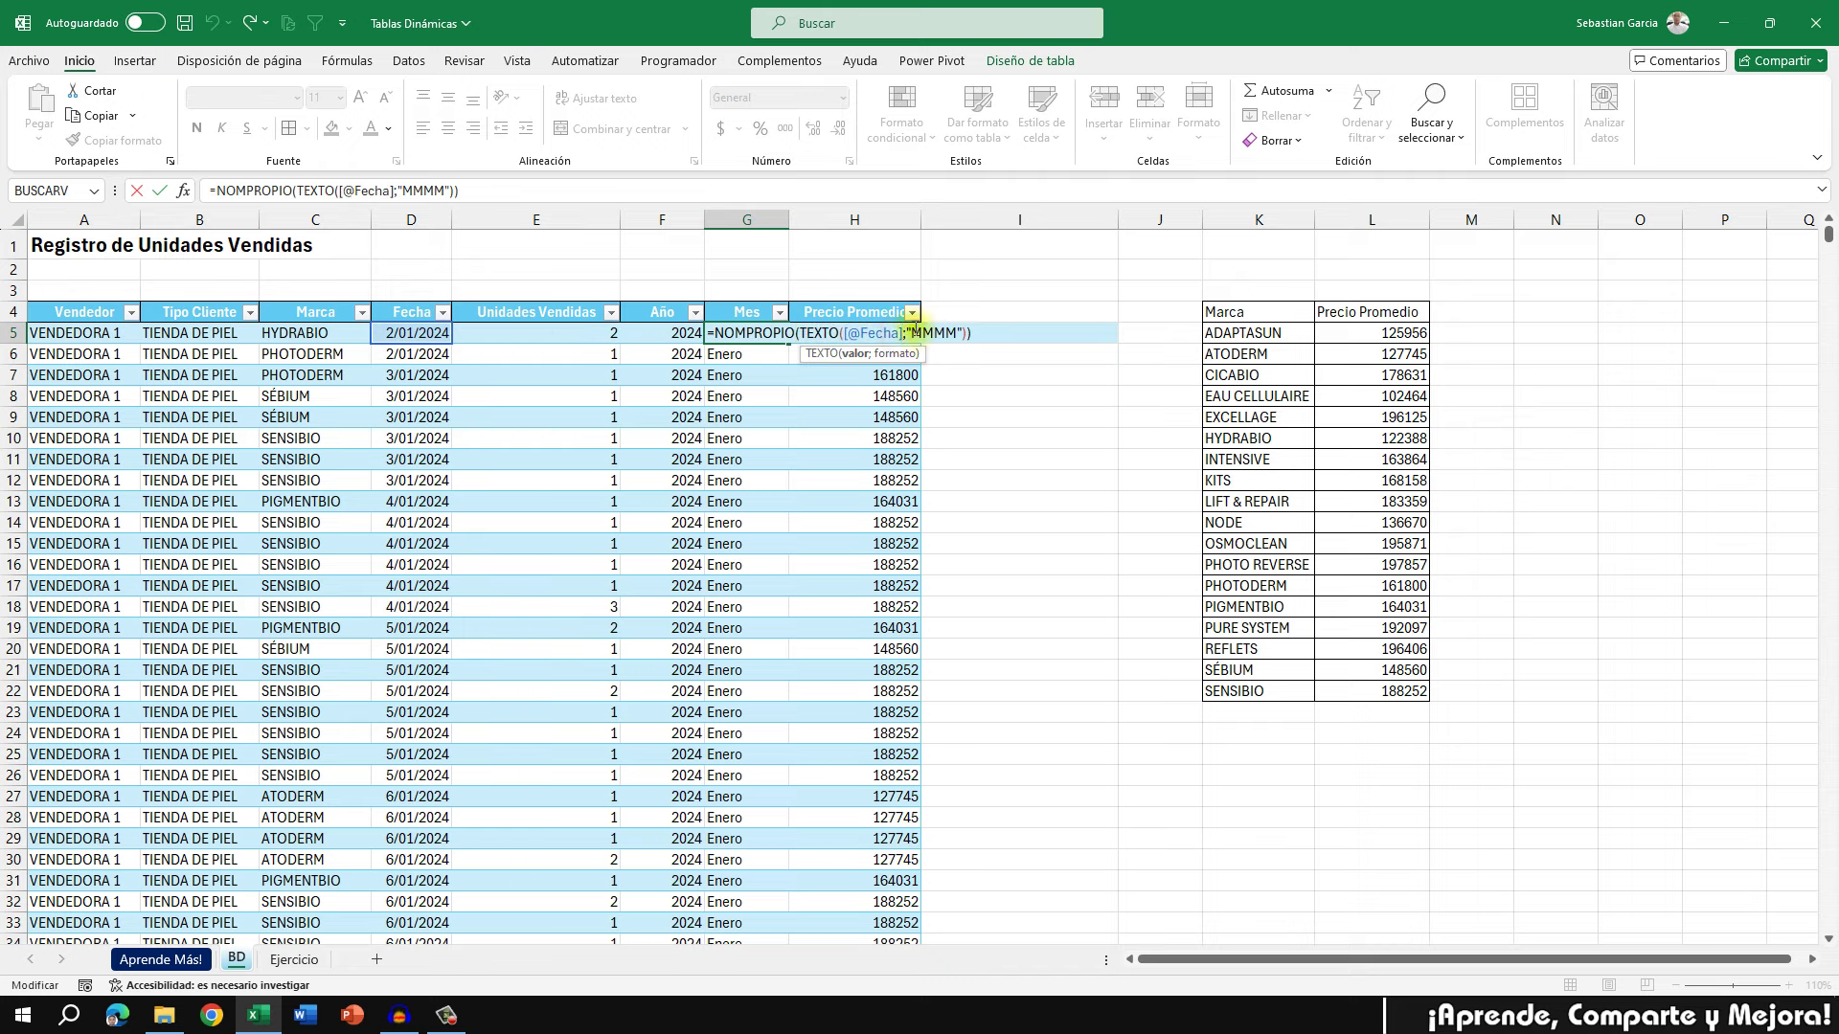
left_click_drag(915, 331, 958, 332)
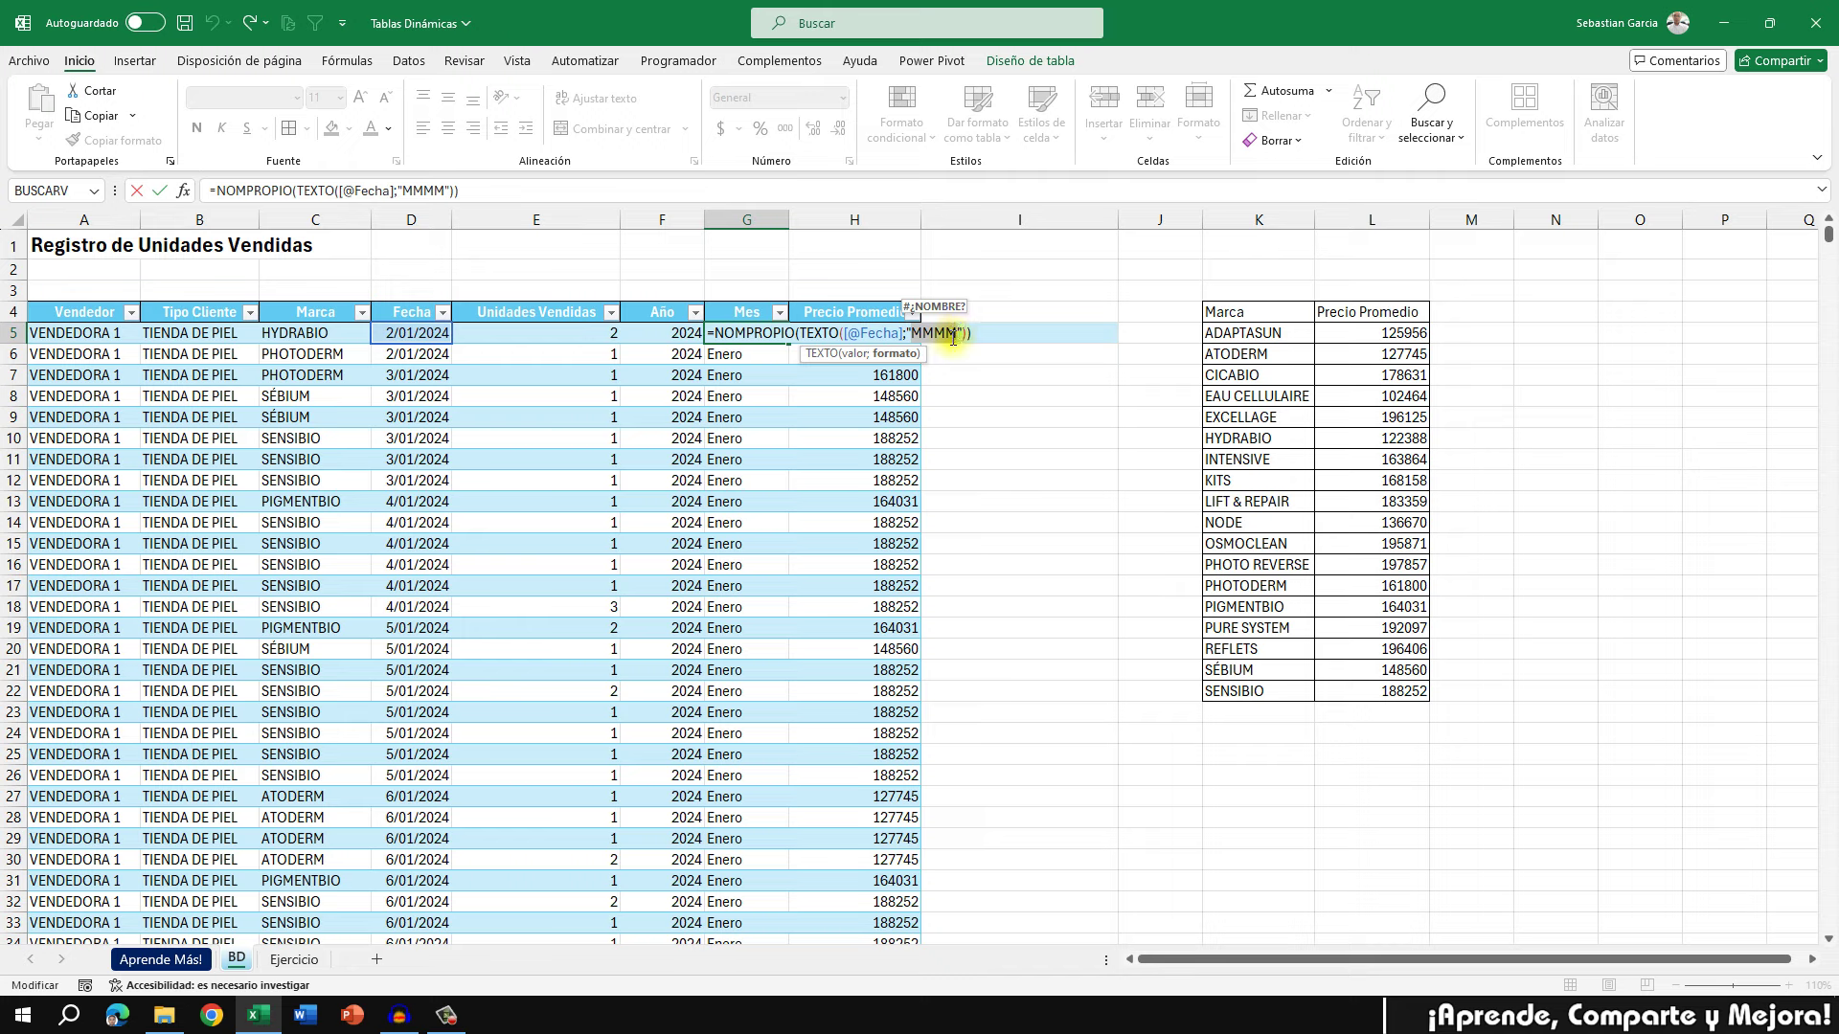
left_click_drag(795, 331, 714, 332)
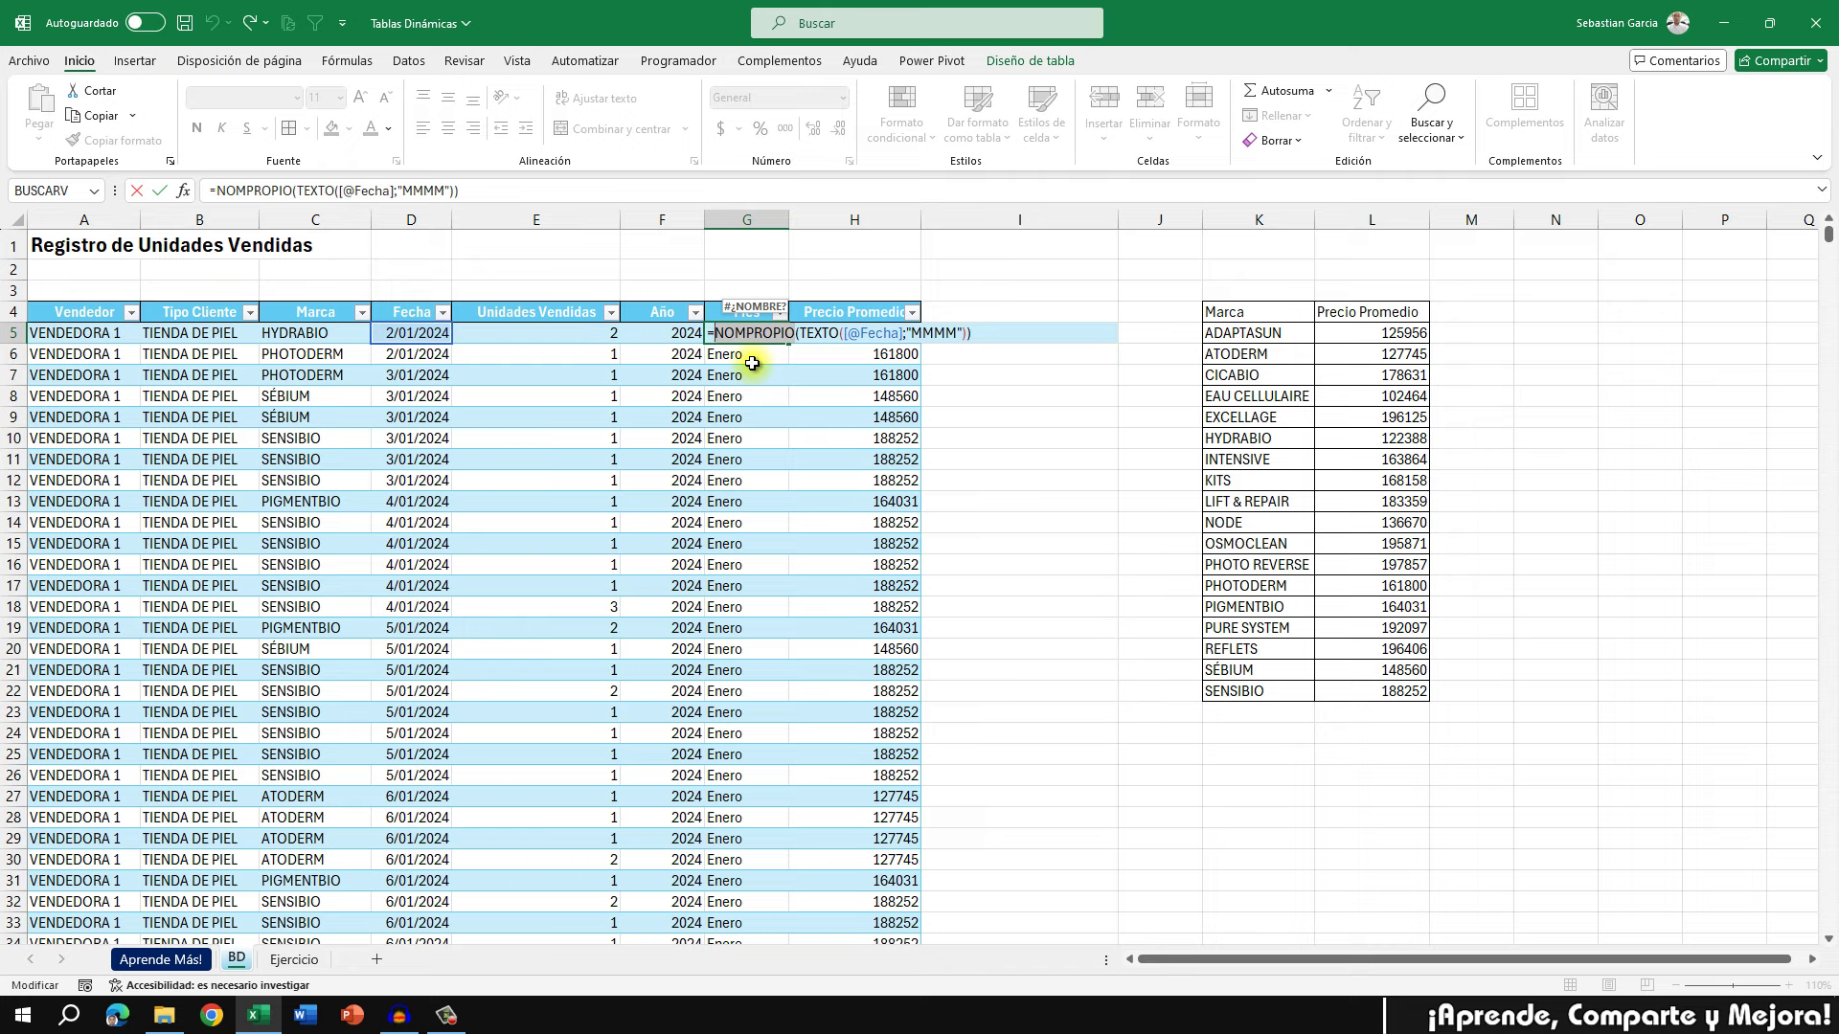
key("Escape")
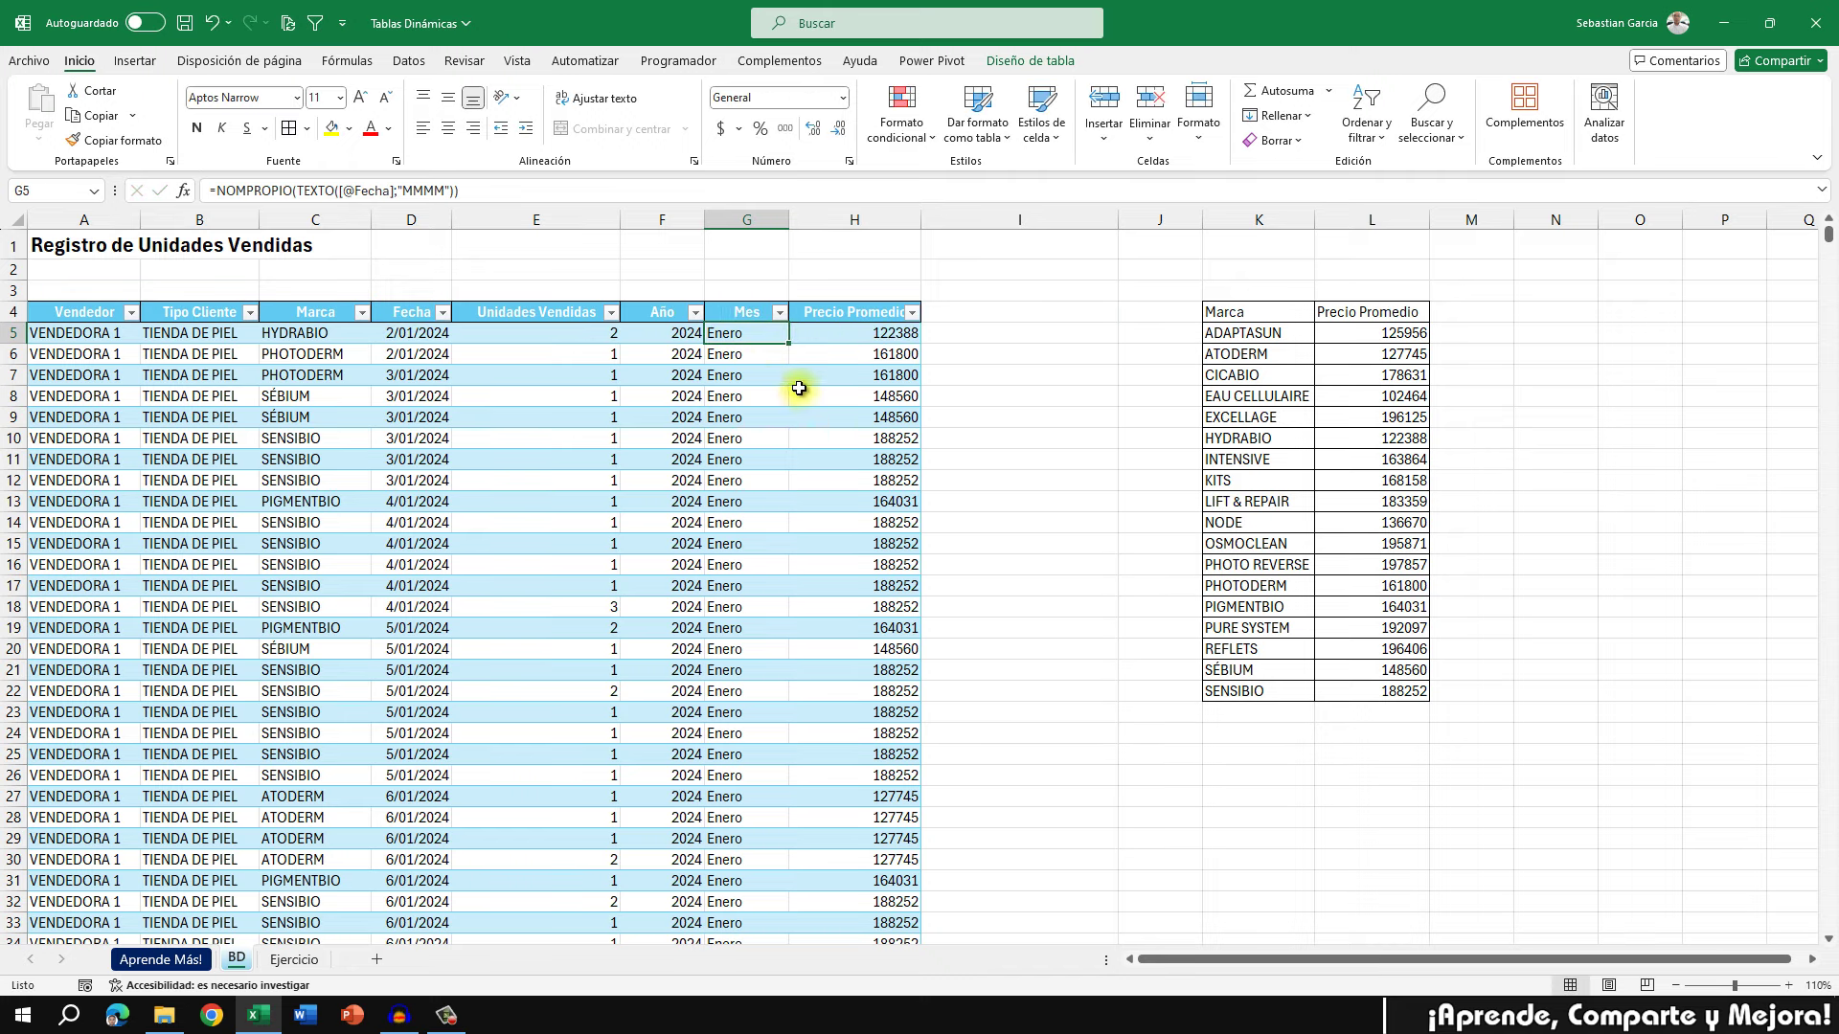
left_click(843, 314)
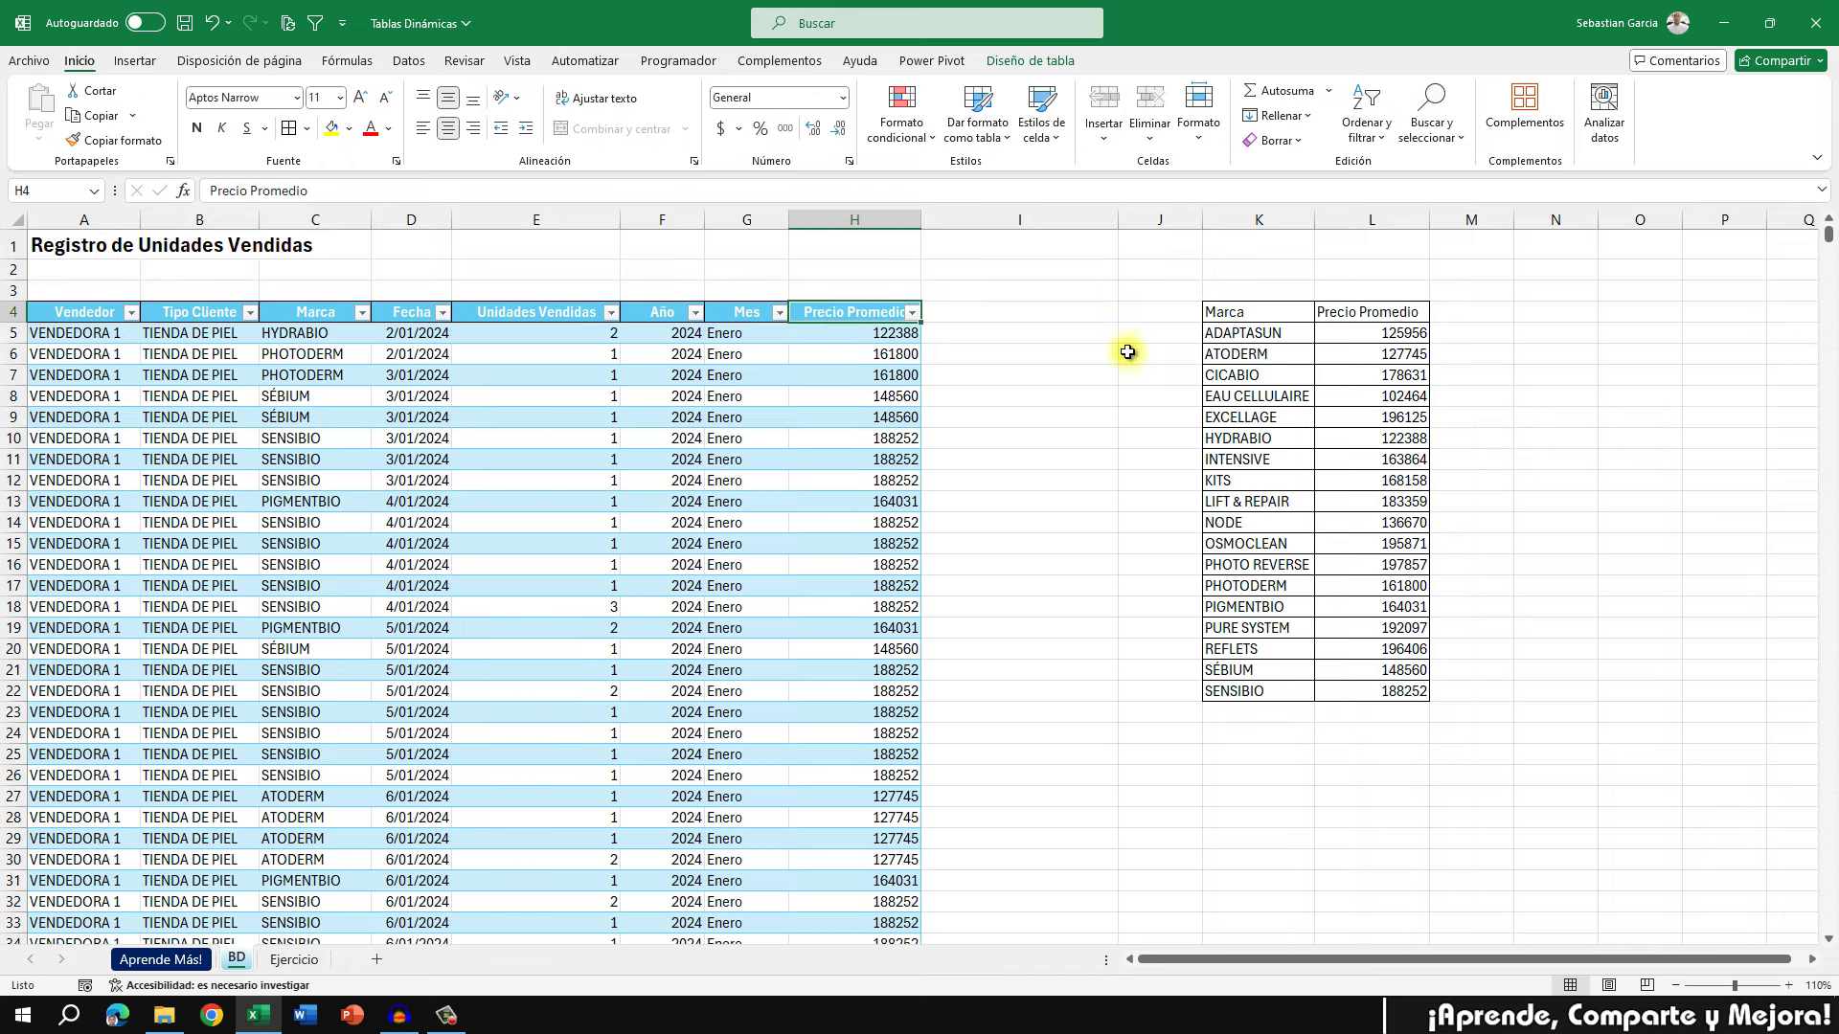
left_click(857, 331)
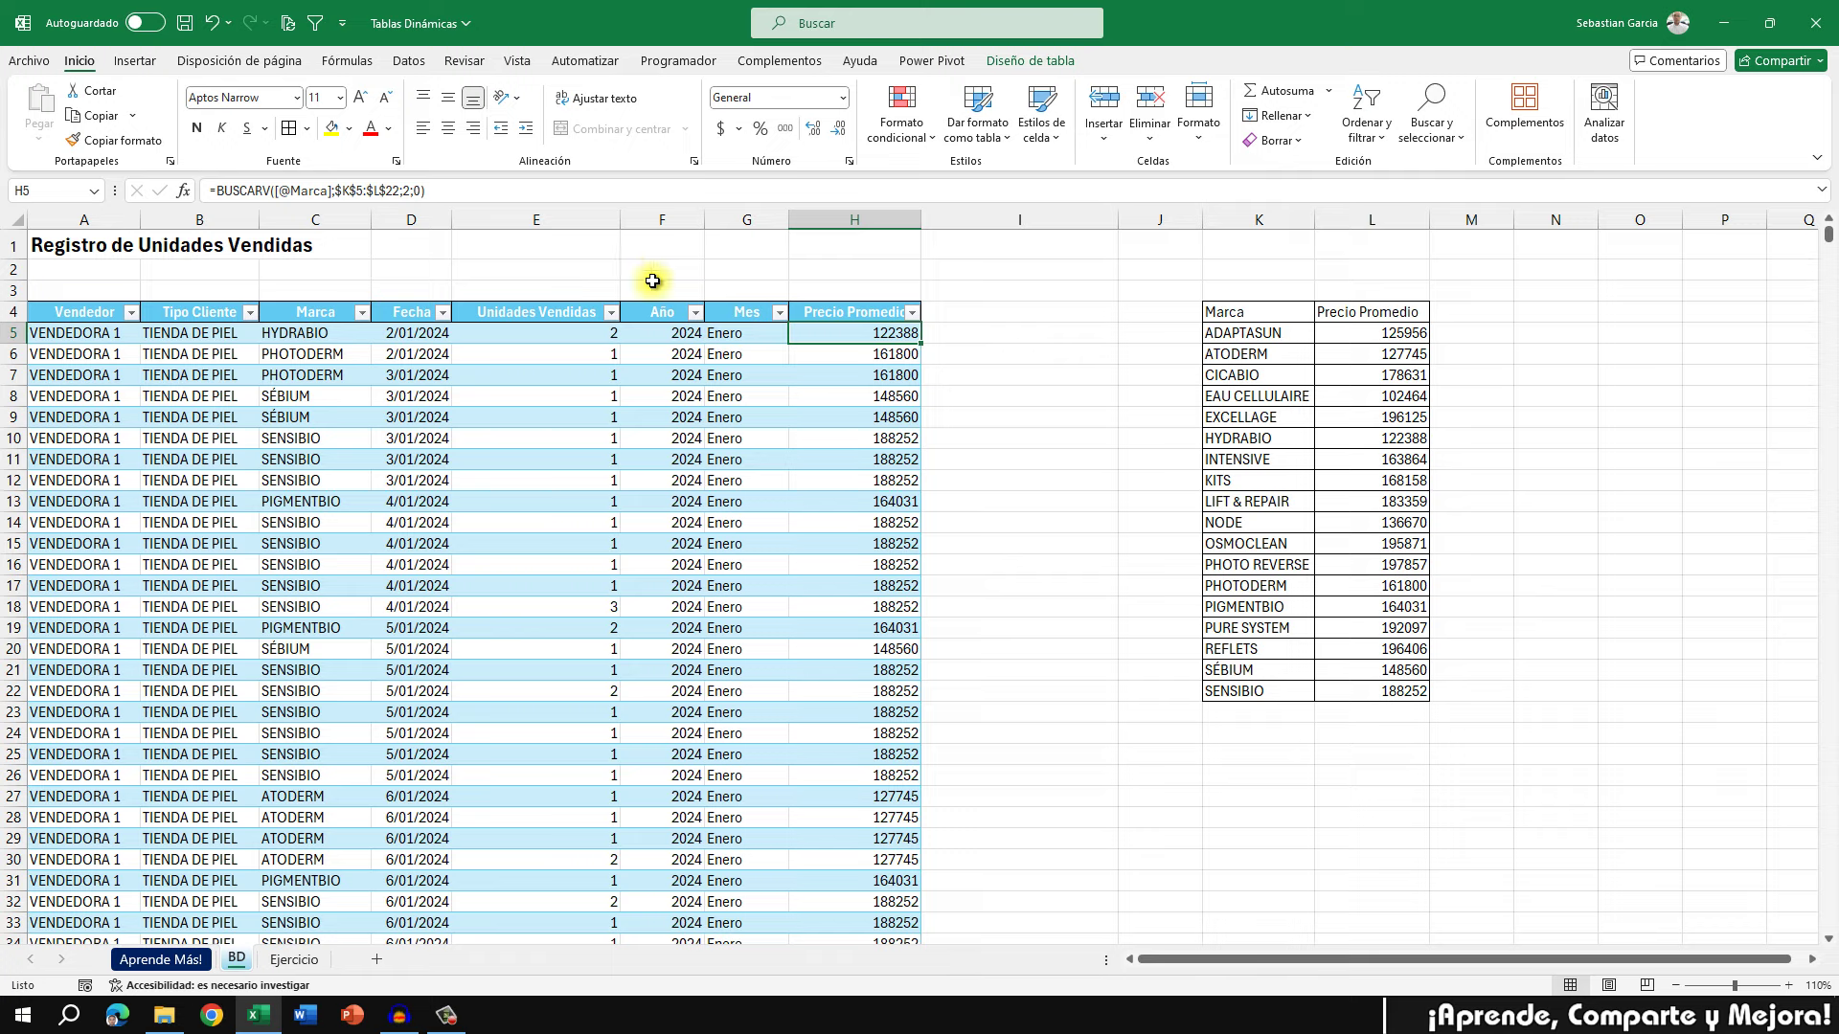
mouse_move(1253, 312)
left_mouse_down()
mouse_move(1406, 544)
mouse_move(1405, 691)
left_mouse_up()
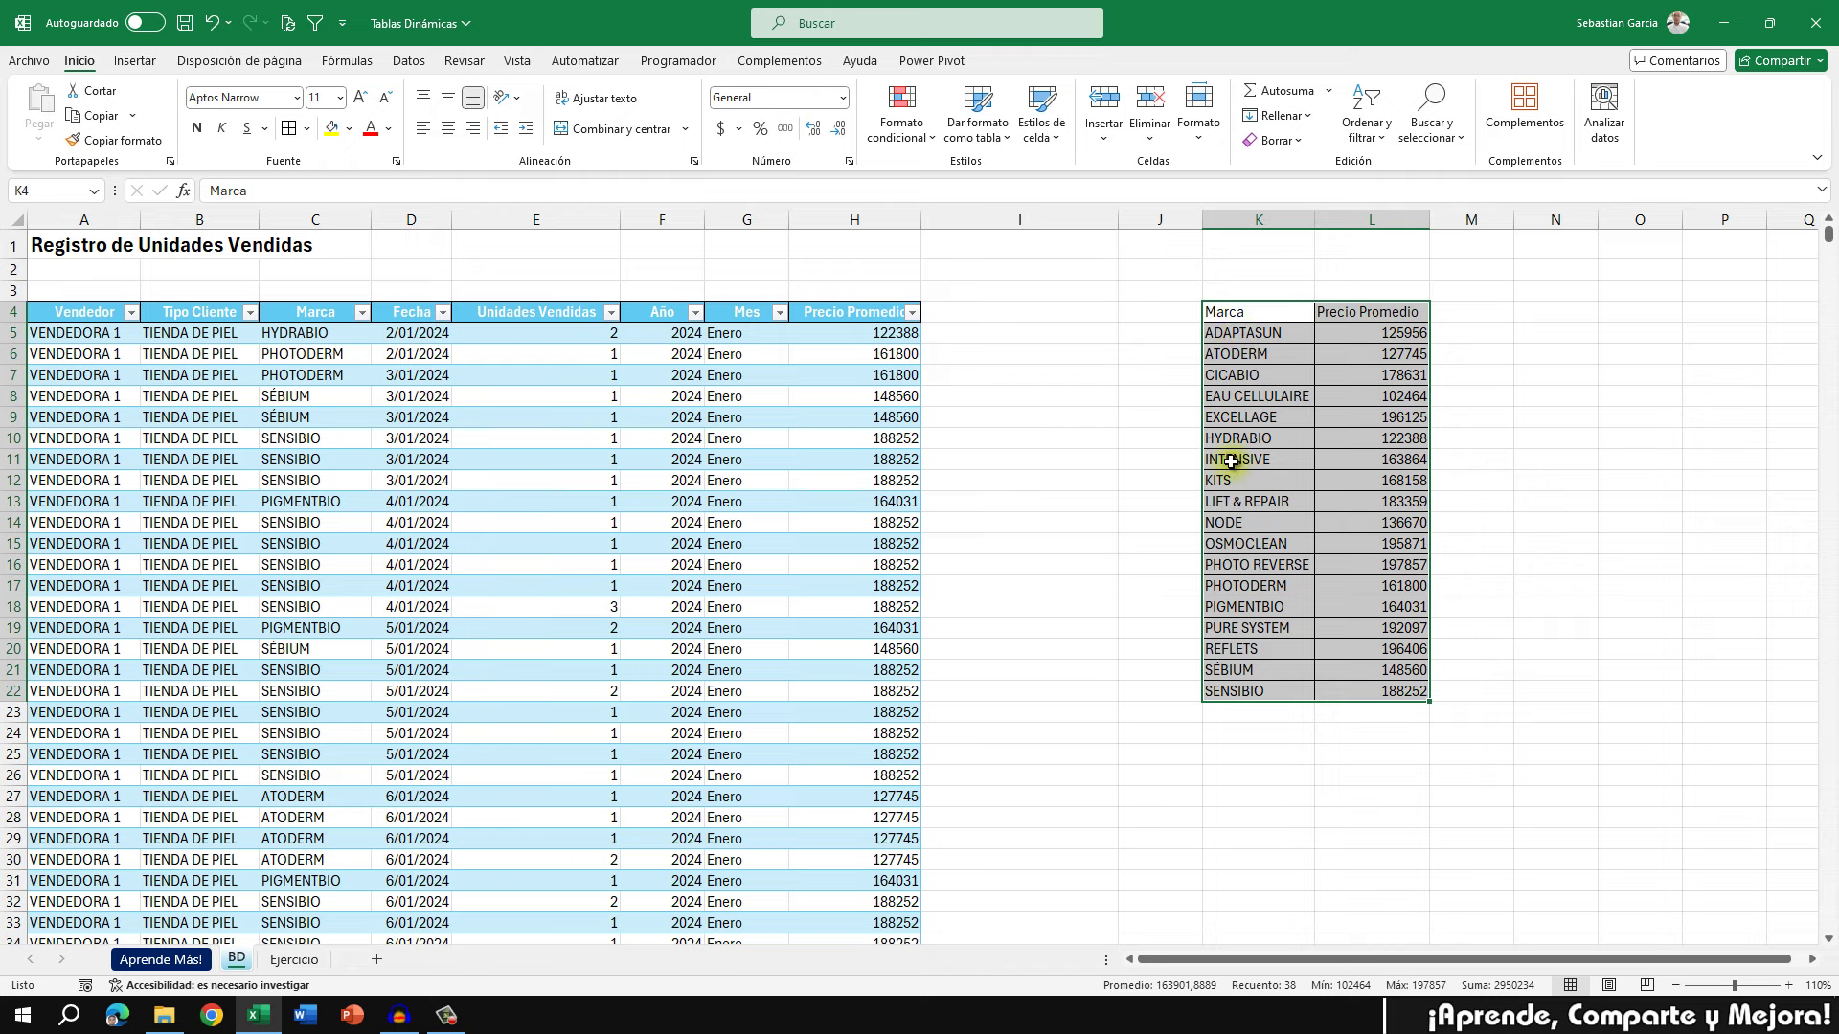
left_click(1153, 392)
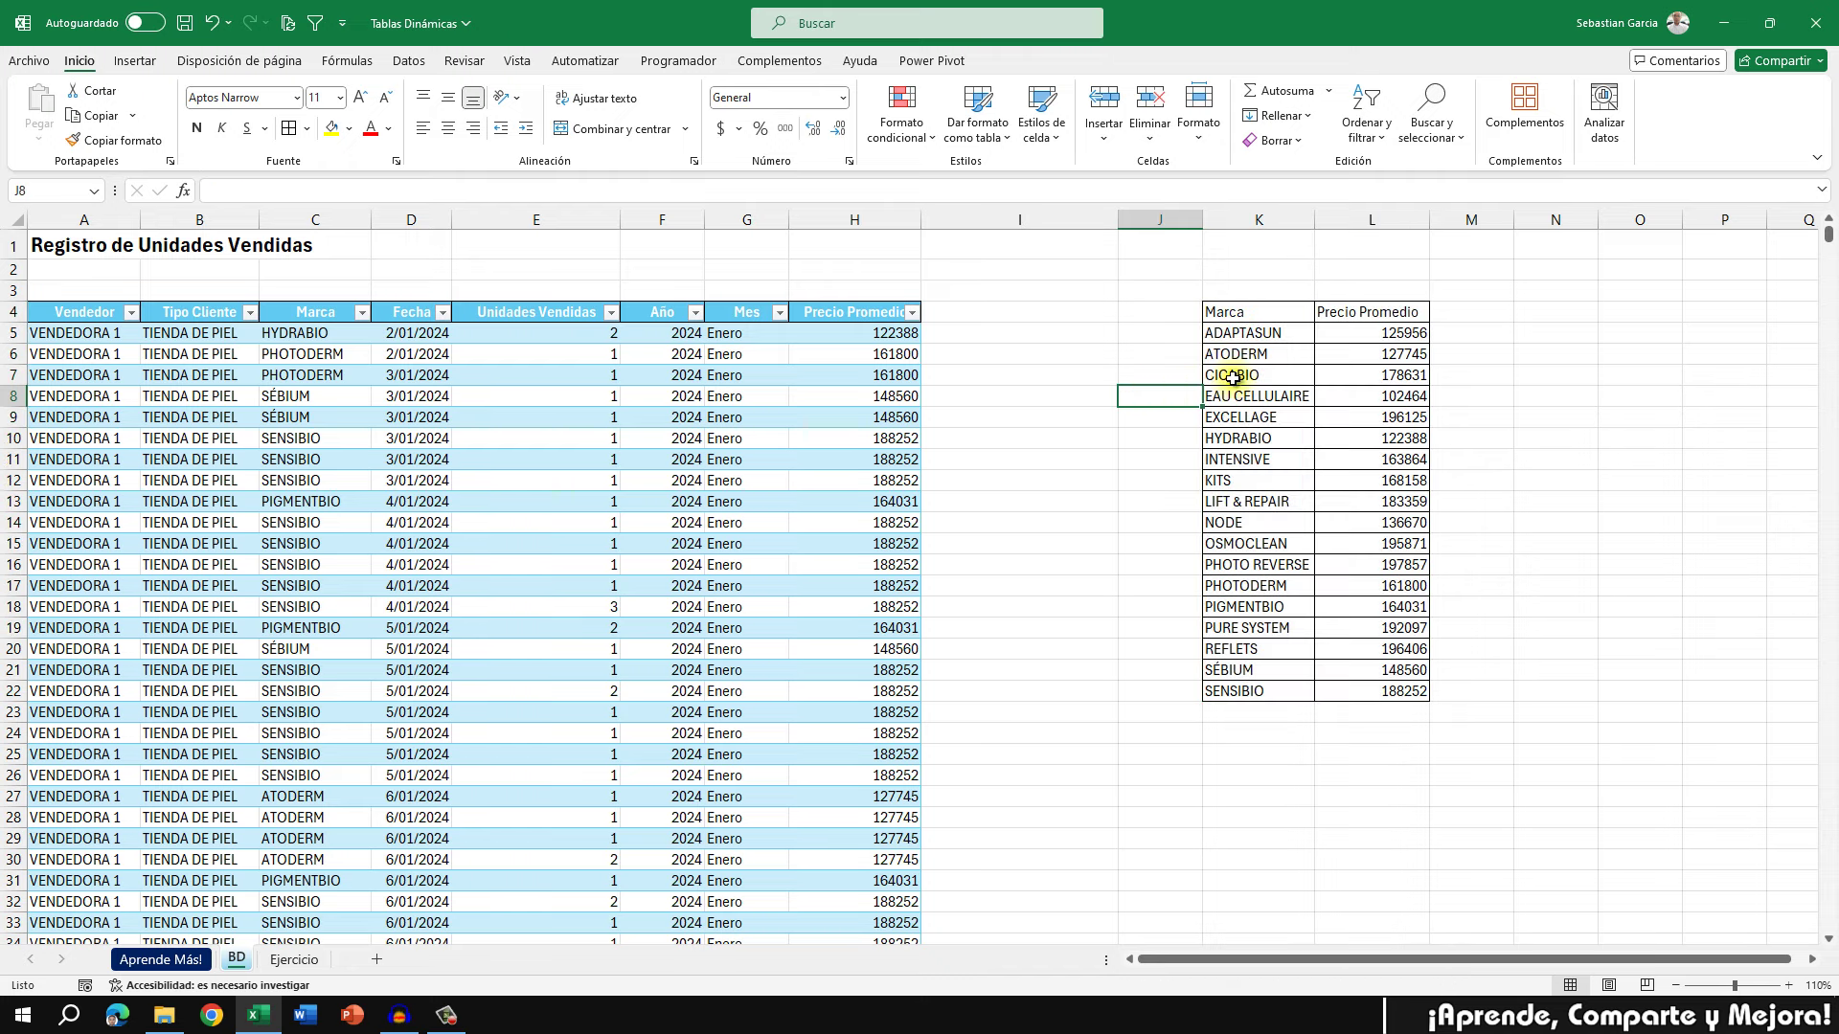
left_click(1380, 343)
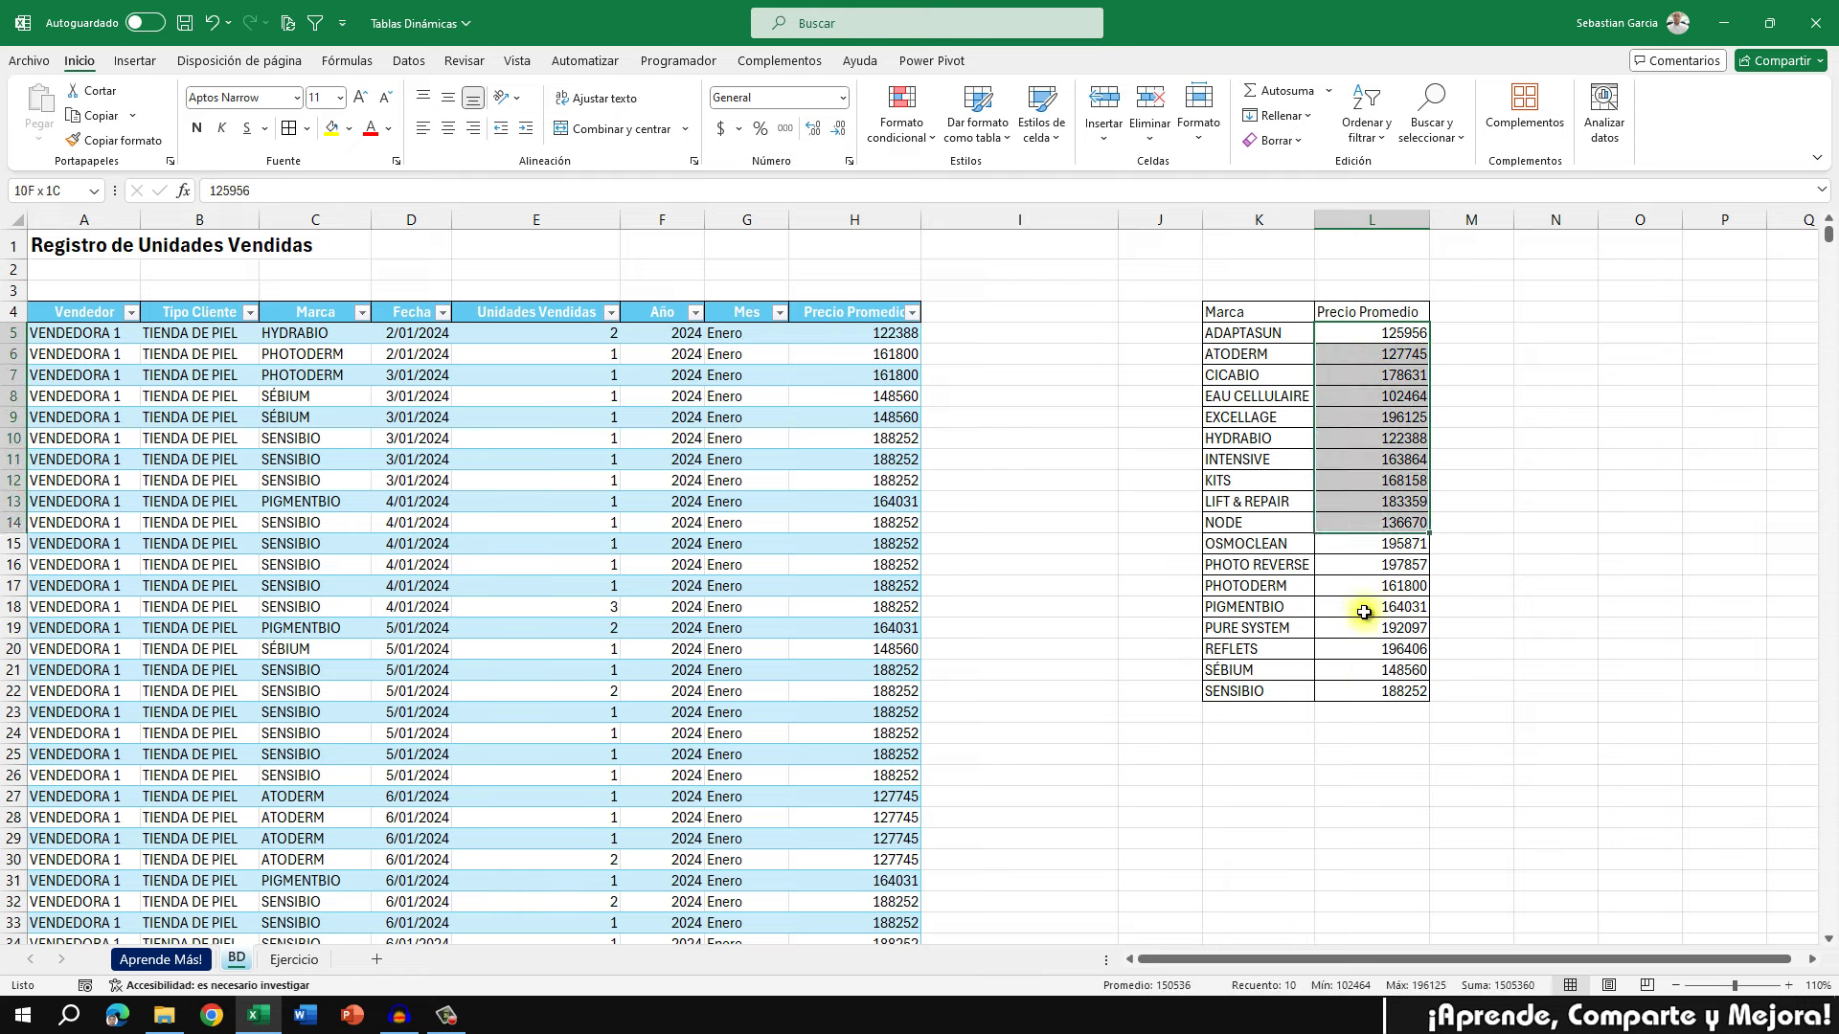
left_click_drag(1380, 343, 1379, 691)
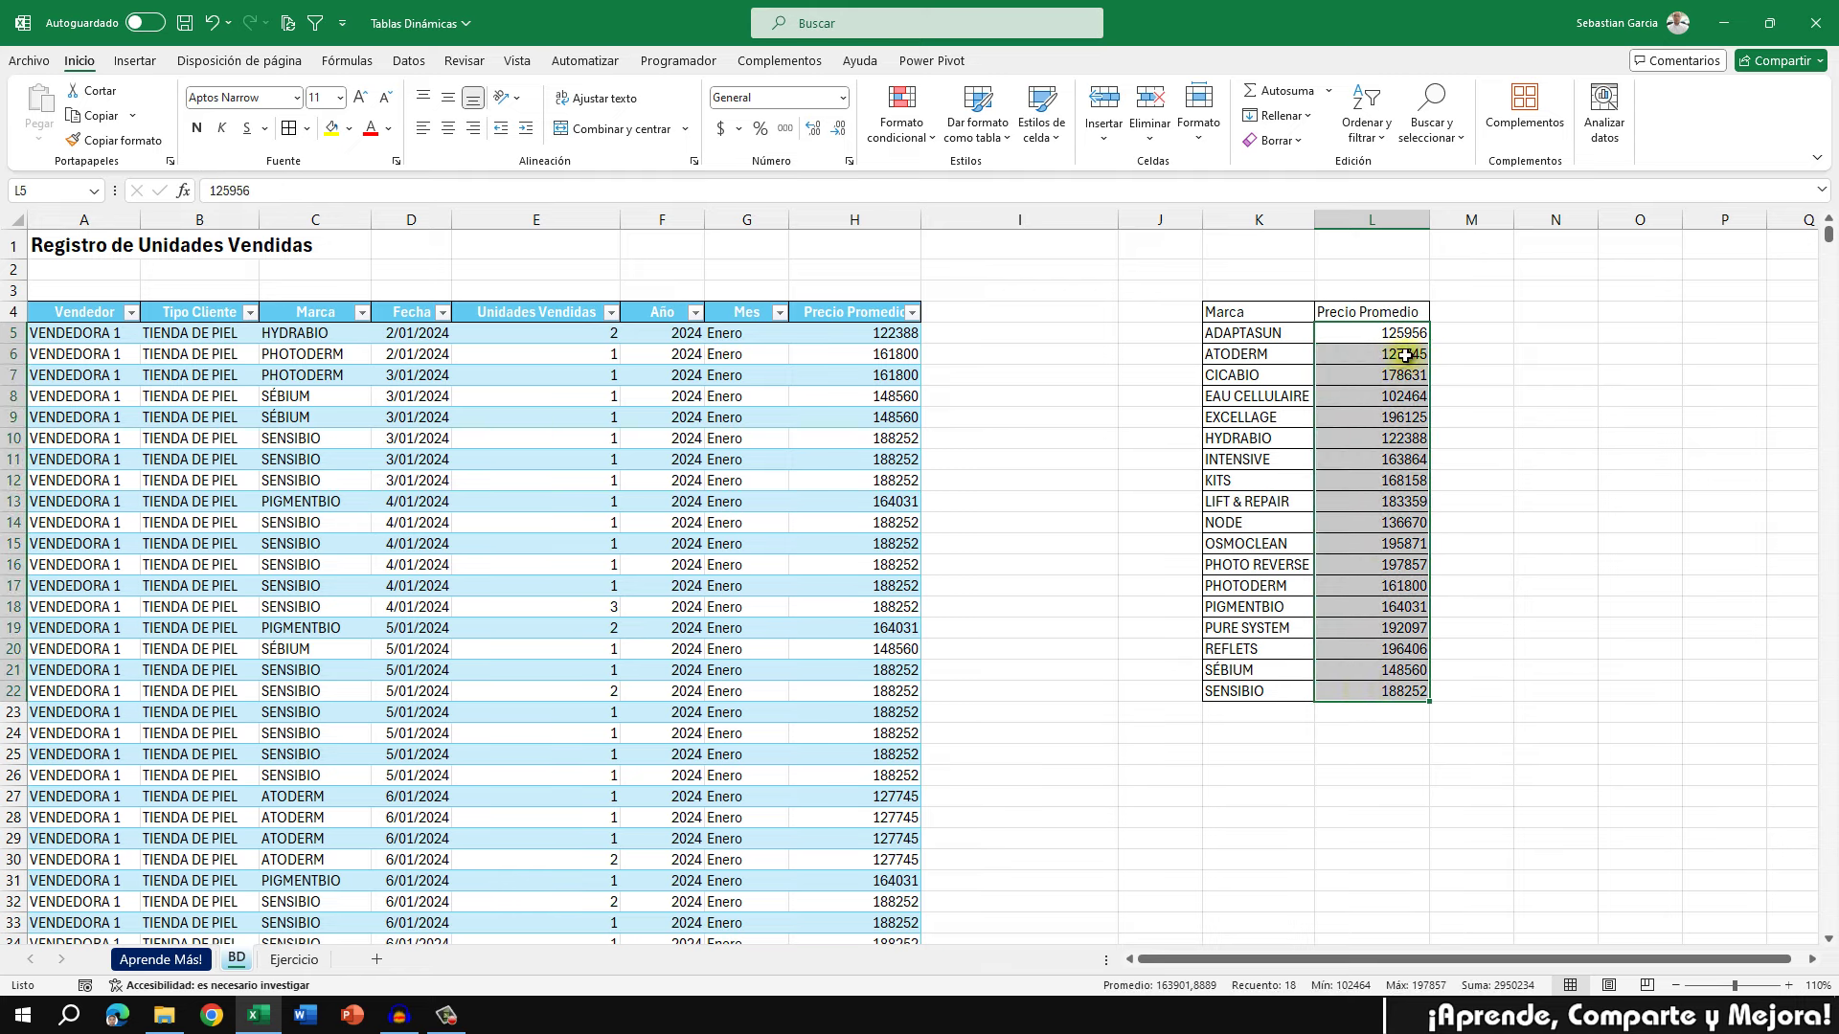
left_click(1052, 366)
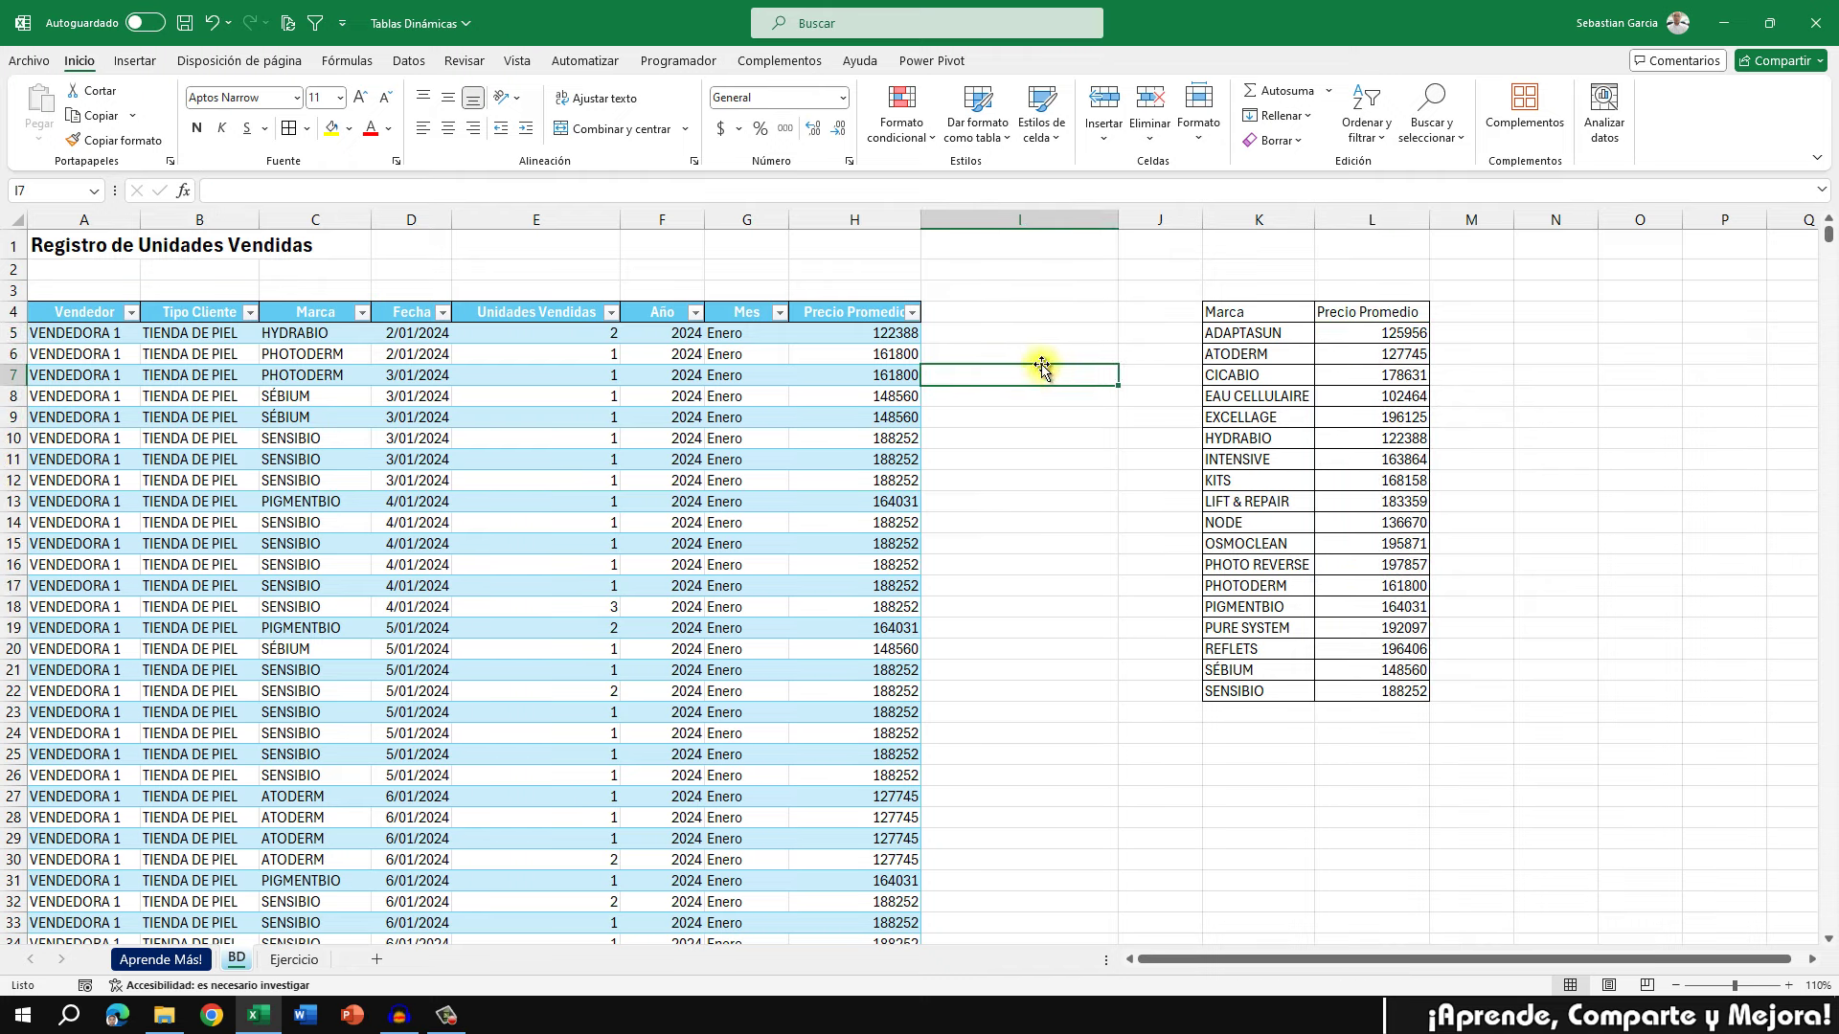
left_click(975, 316)
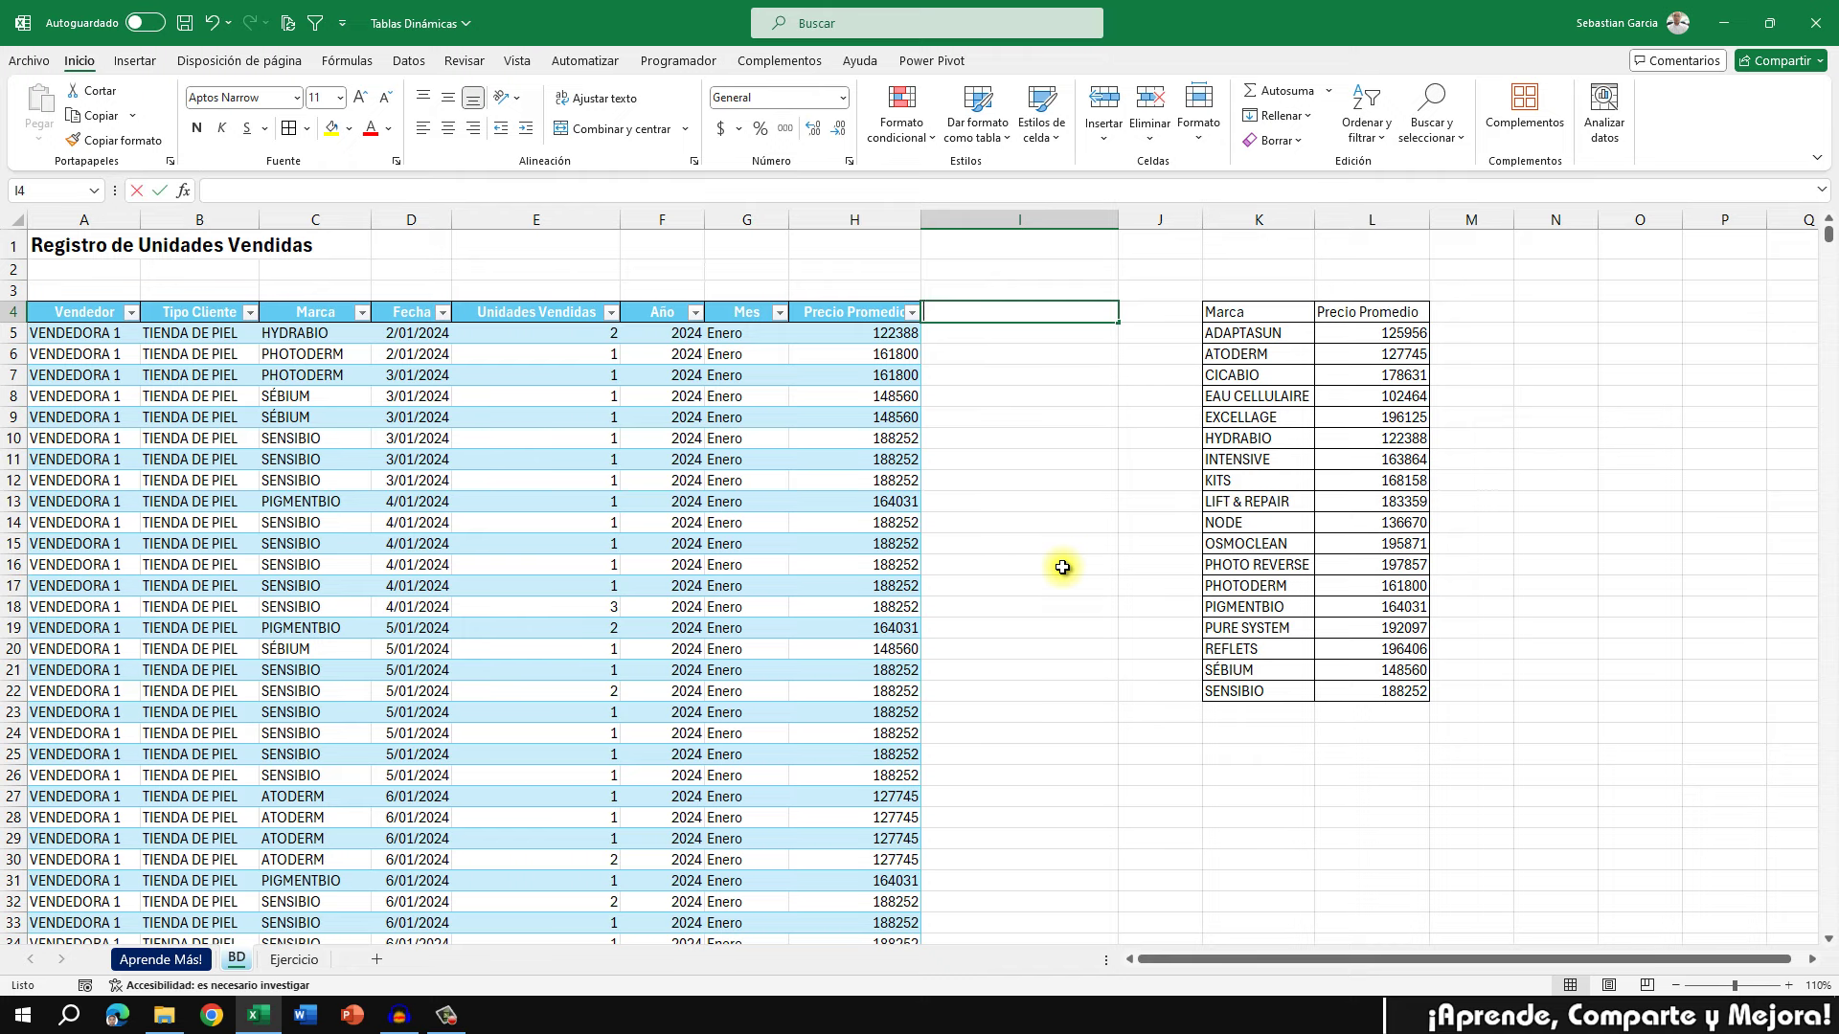
Add a Total Venta column computing =[@[Unidades Vendidas]]*[@[Precio Promedio]] per row, autofitted
type("Total V")
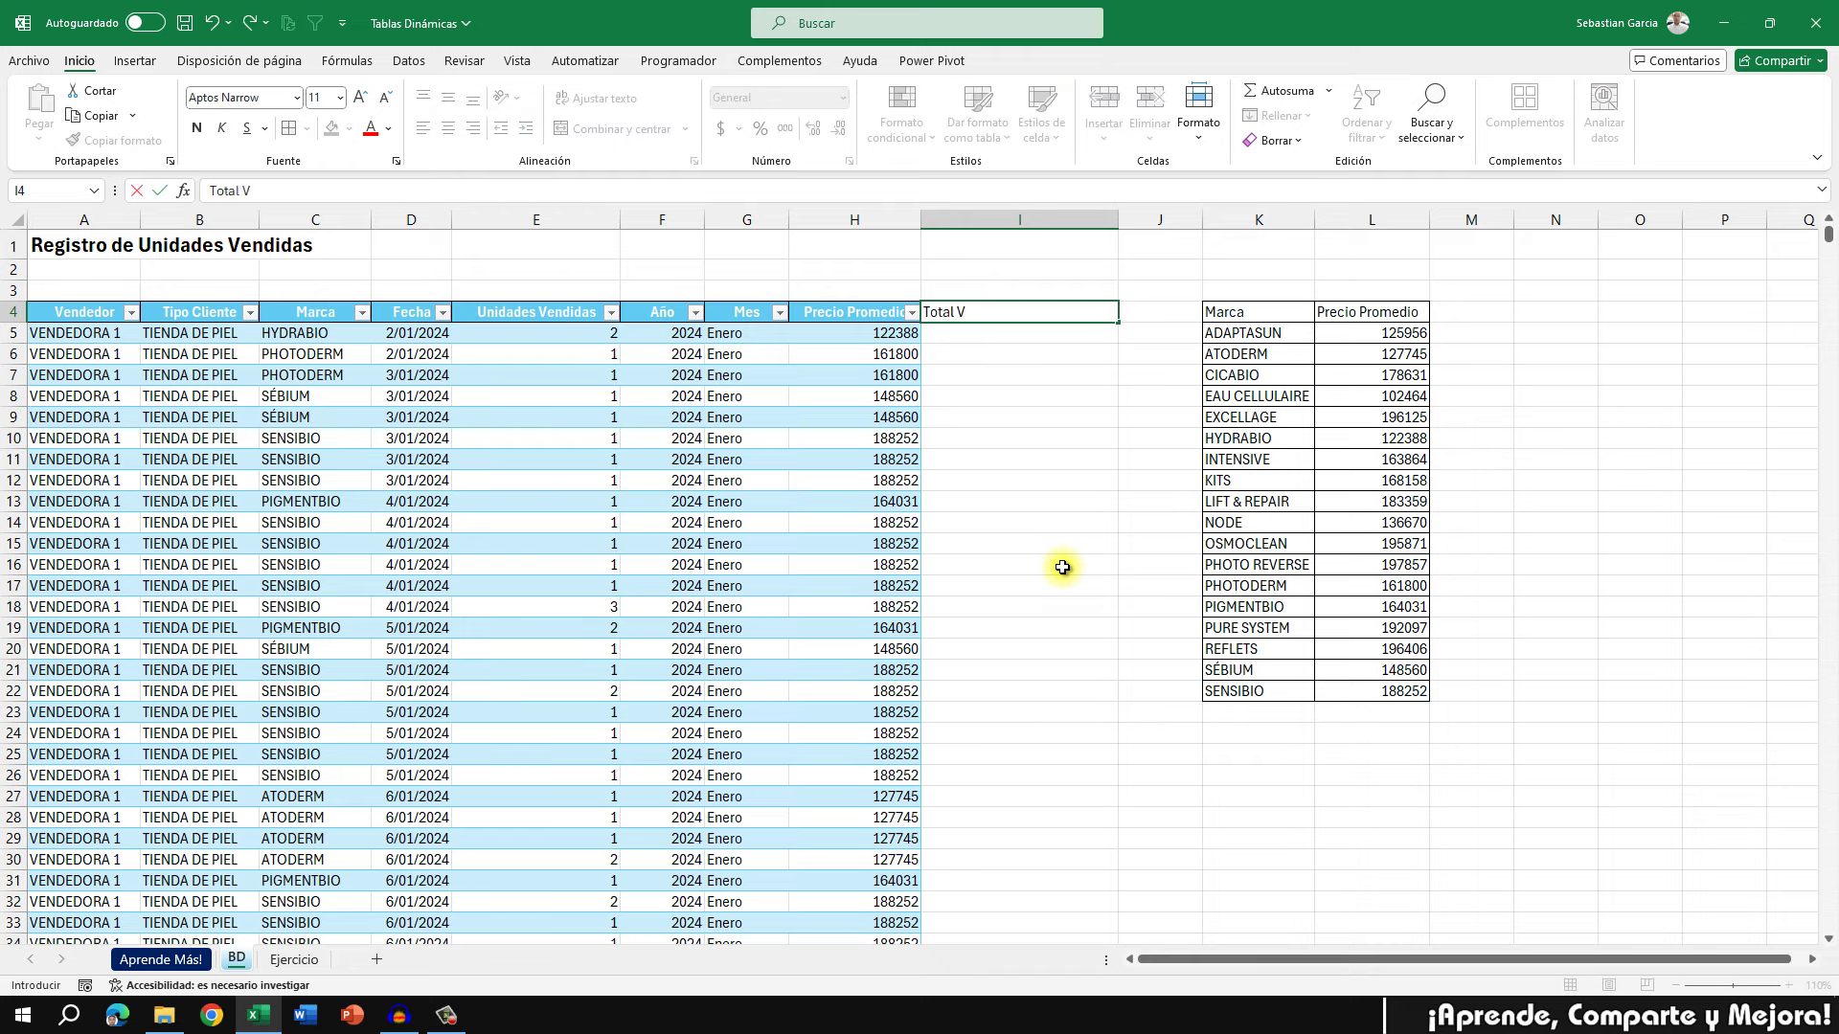
type("enta")
key("Return")
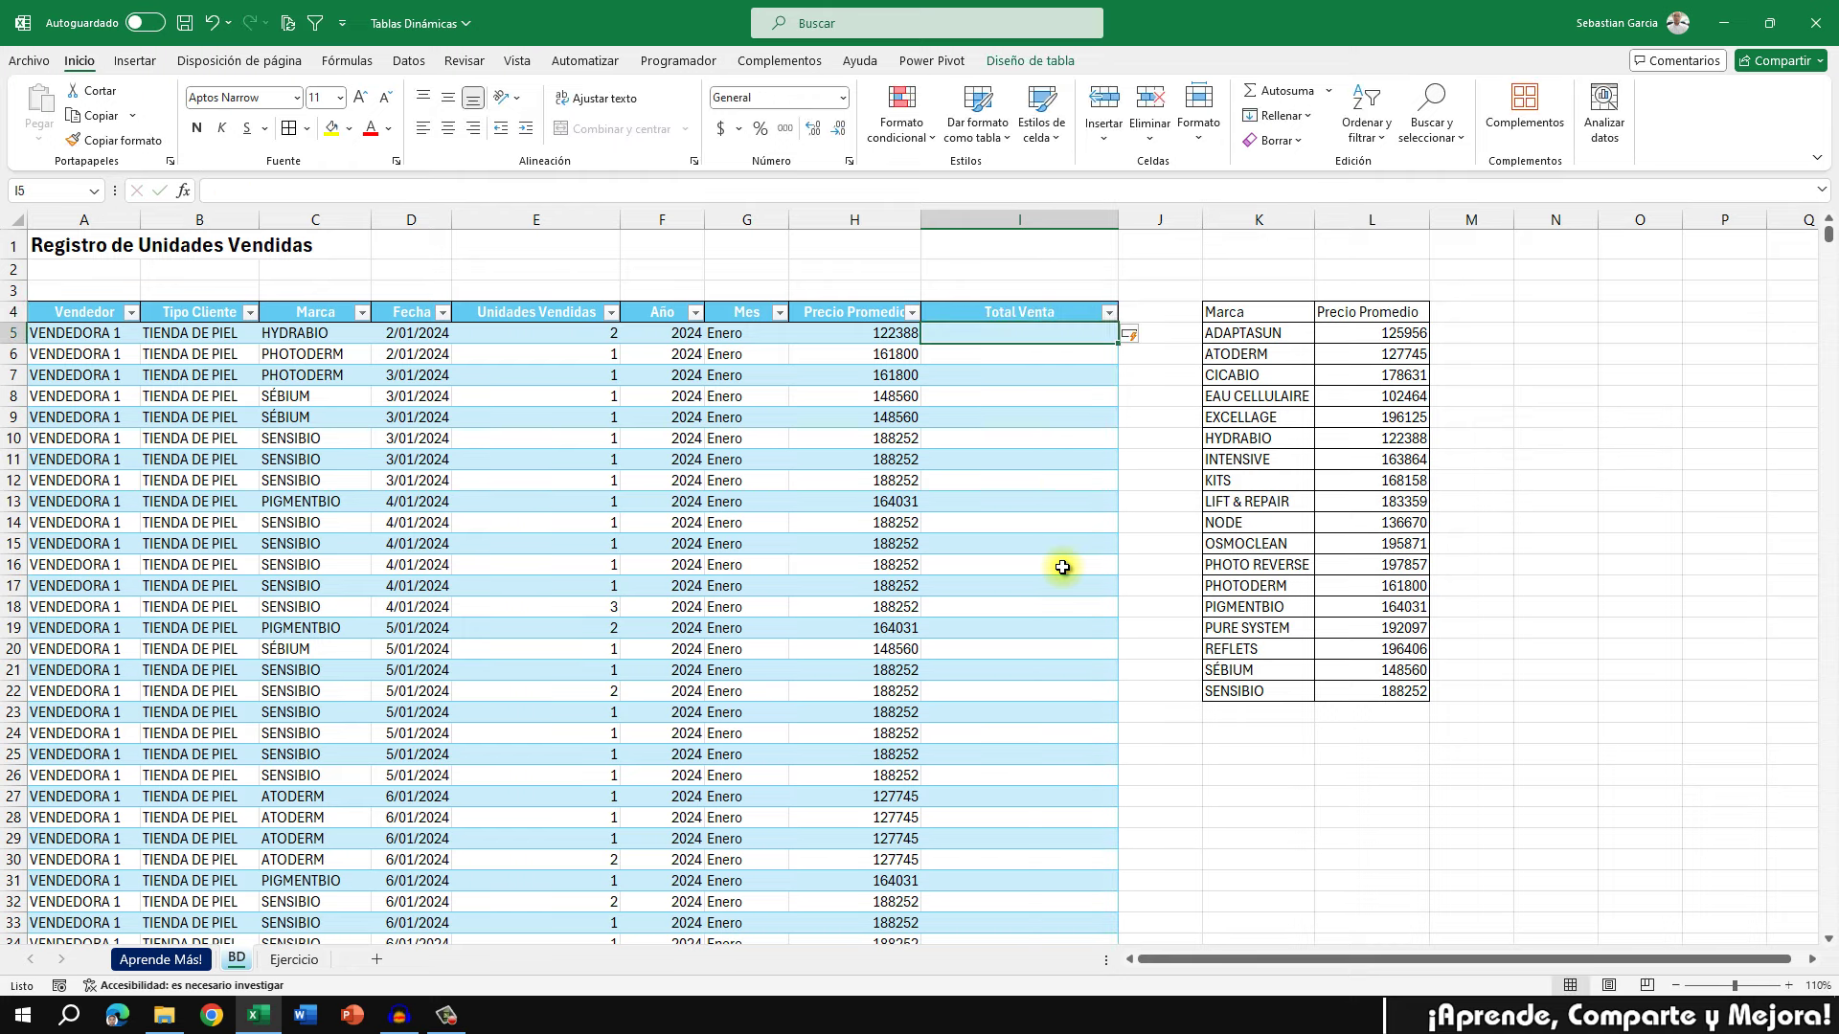
type("=")
key("Left")
key("Left")
key("Left")
key("Left")
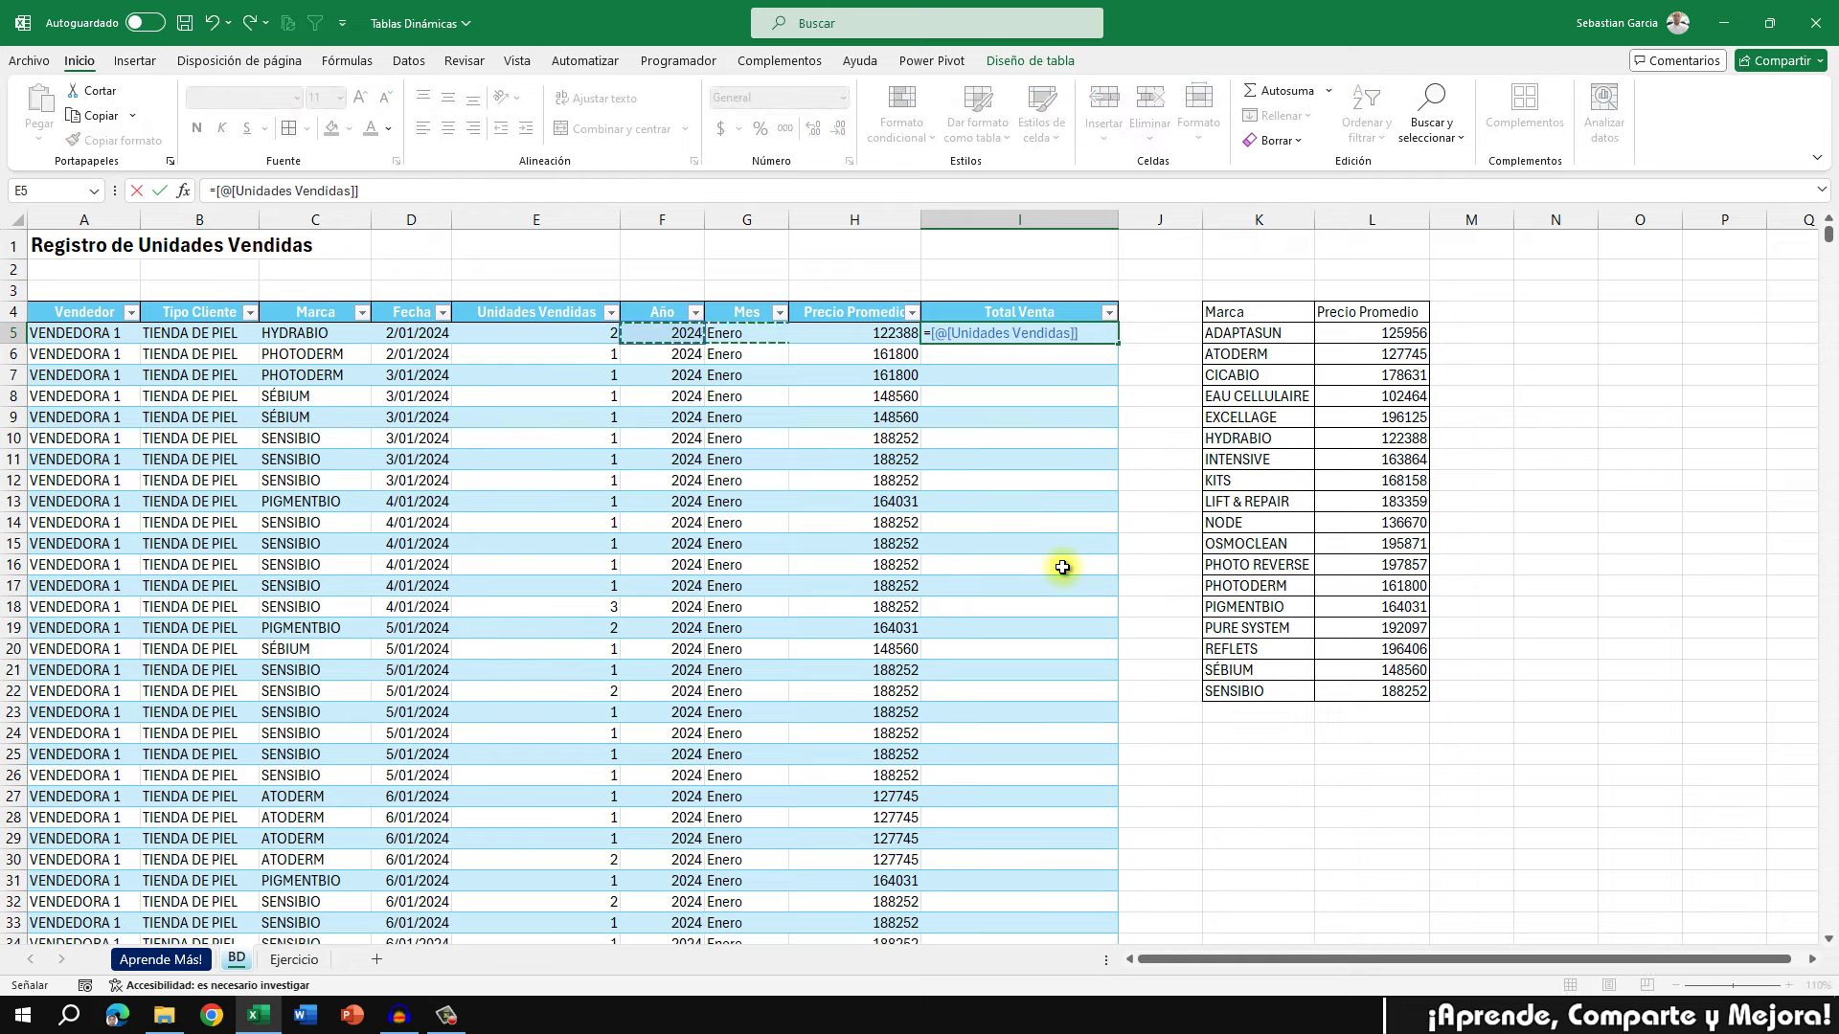
type("*")
key("Left")
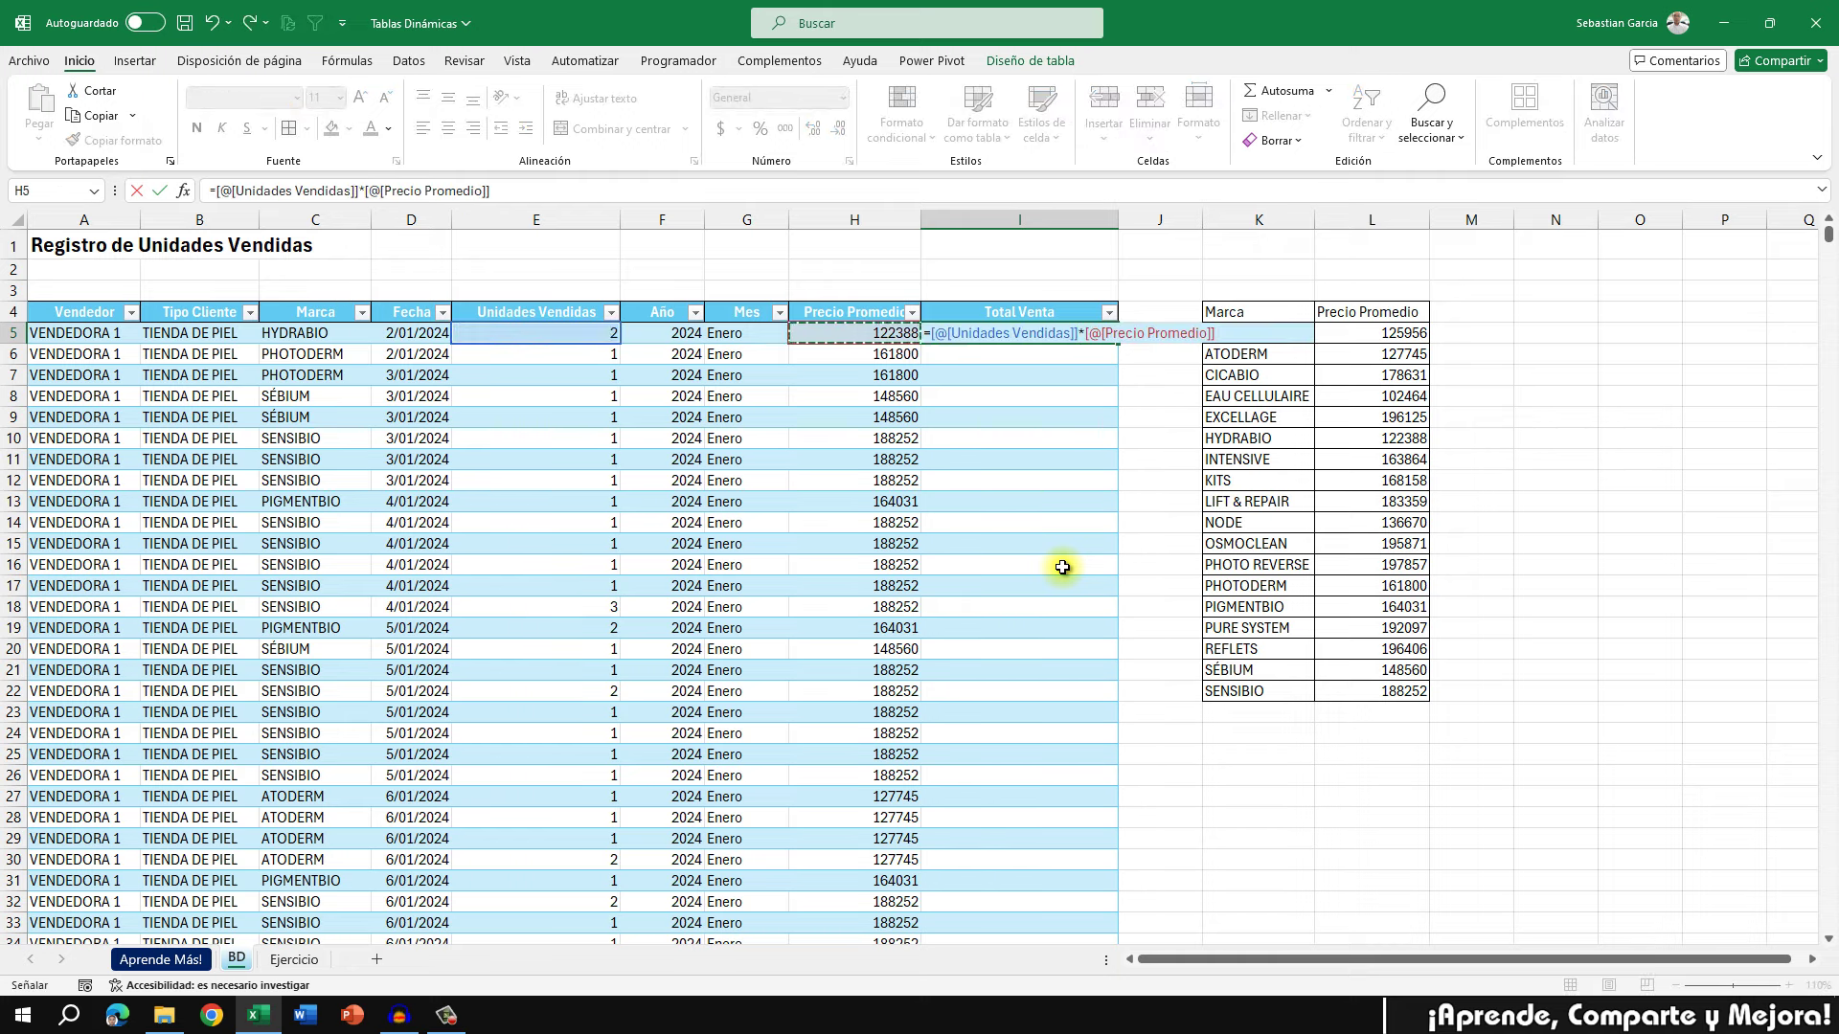
key("Return")
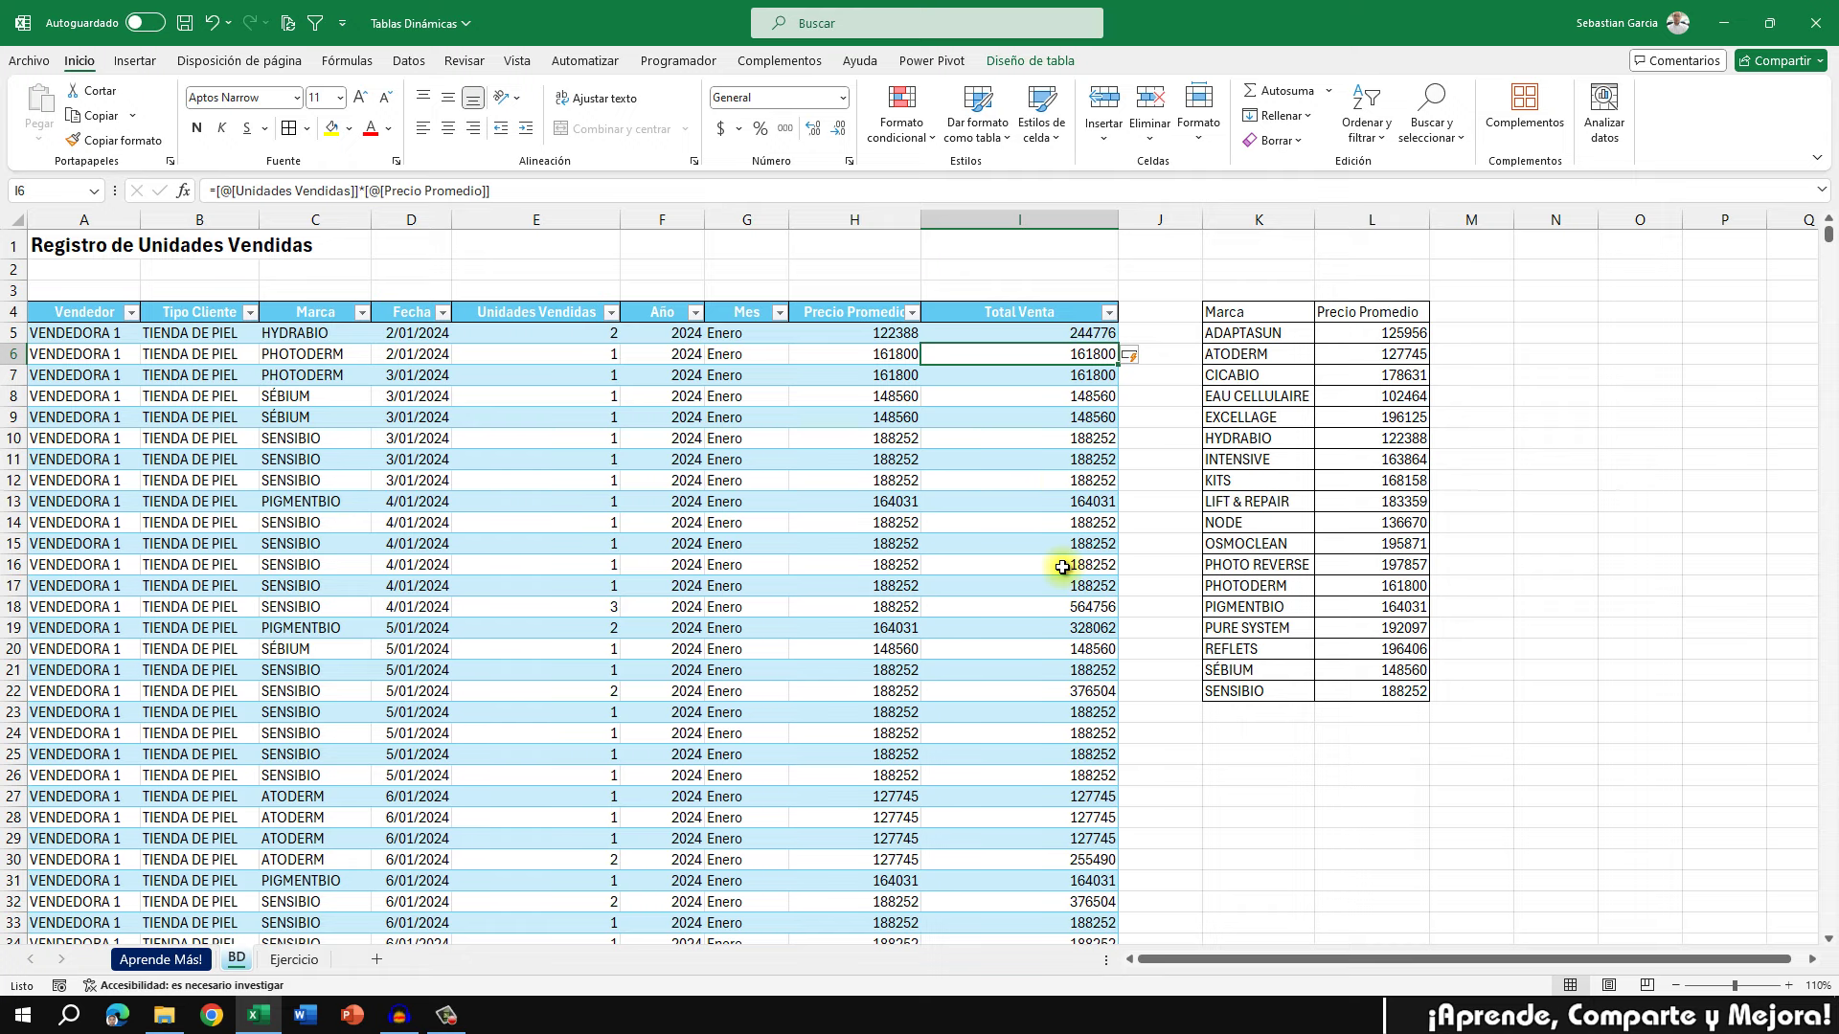
double_click(1117, 220)
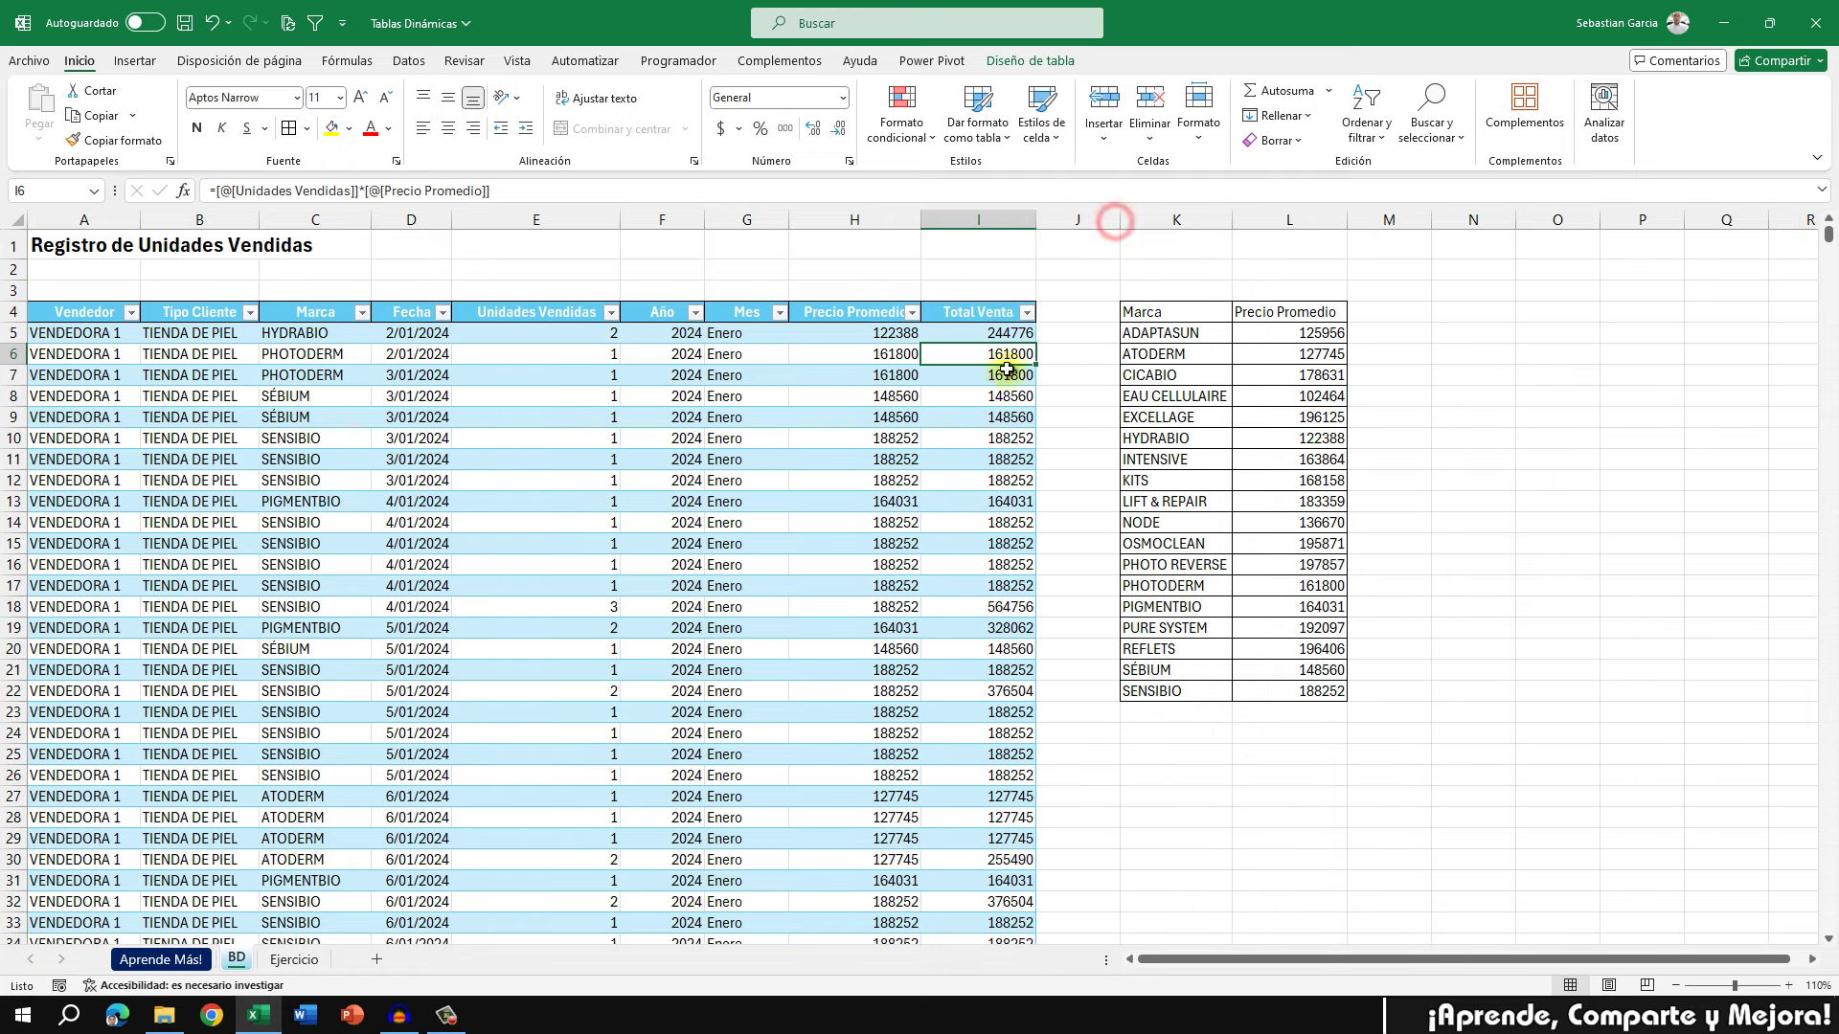
On the Ejercicio sheet, select the pivot table and show its Lista de campos
left_click(297, 962)
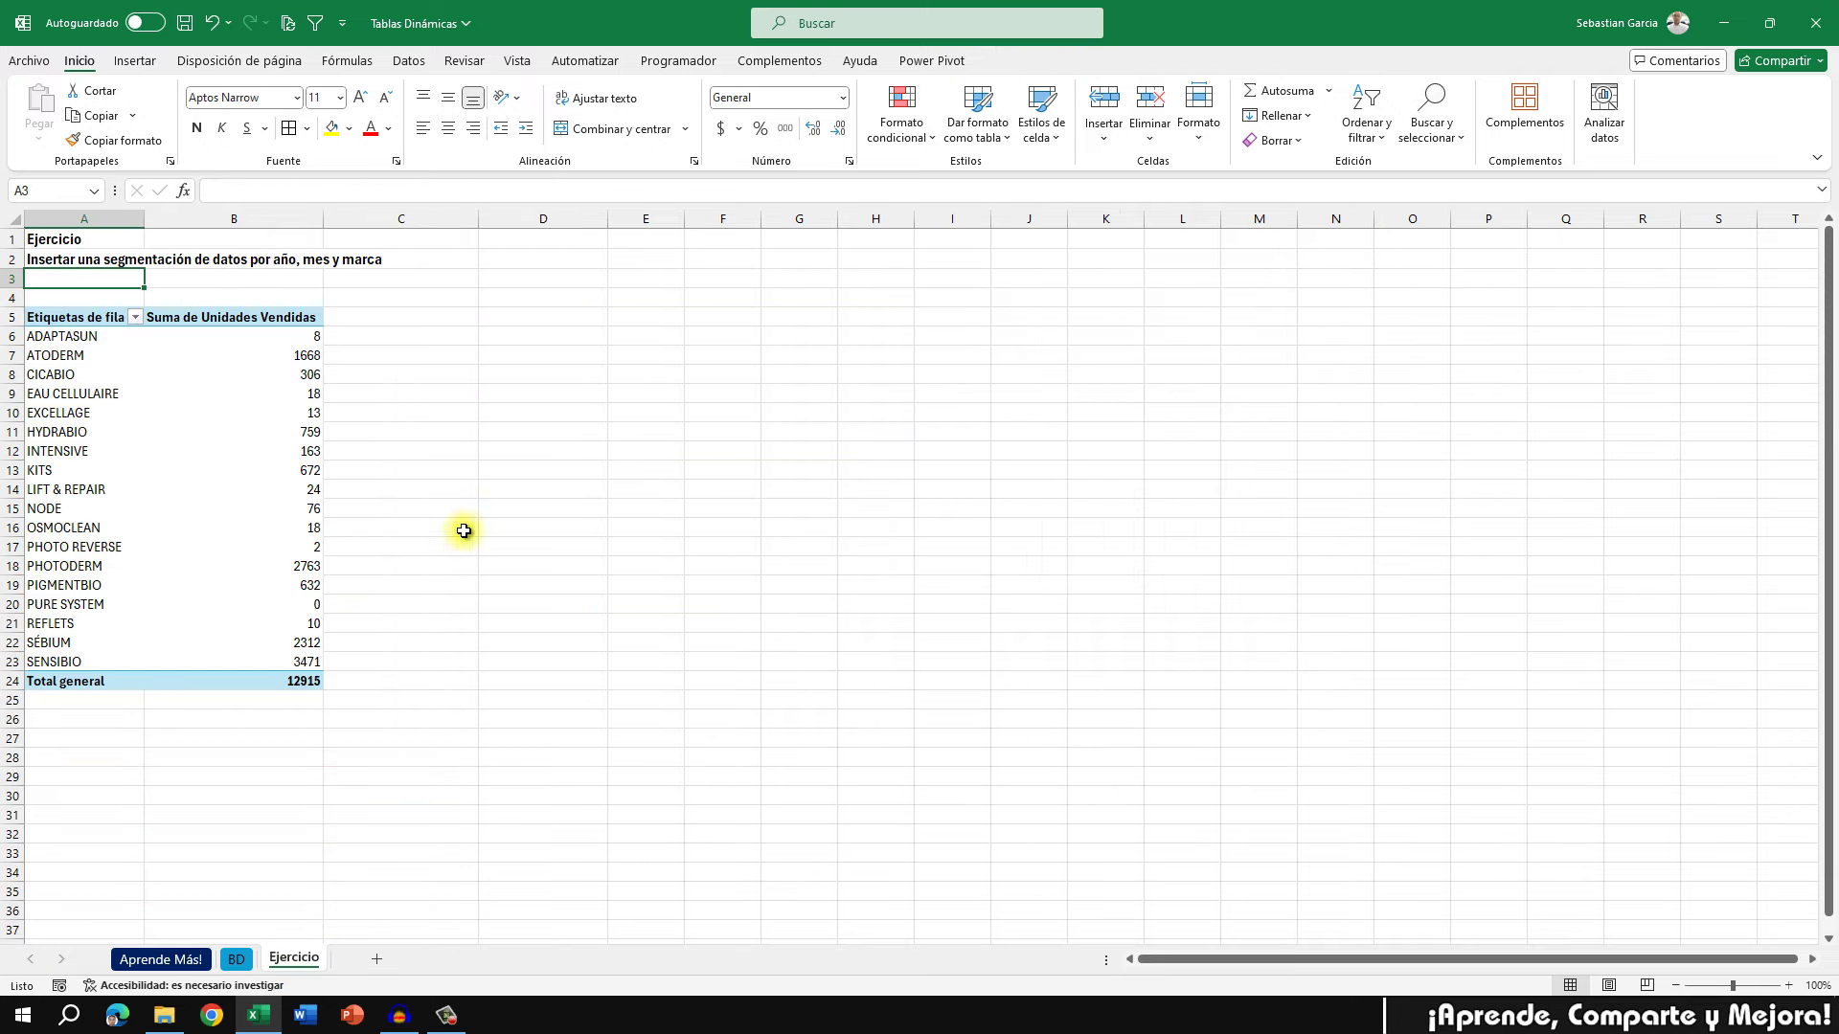
left_click(255, 443)
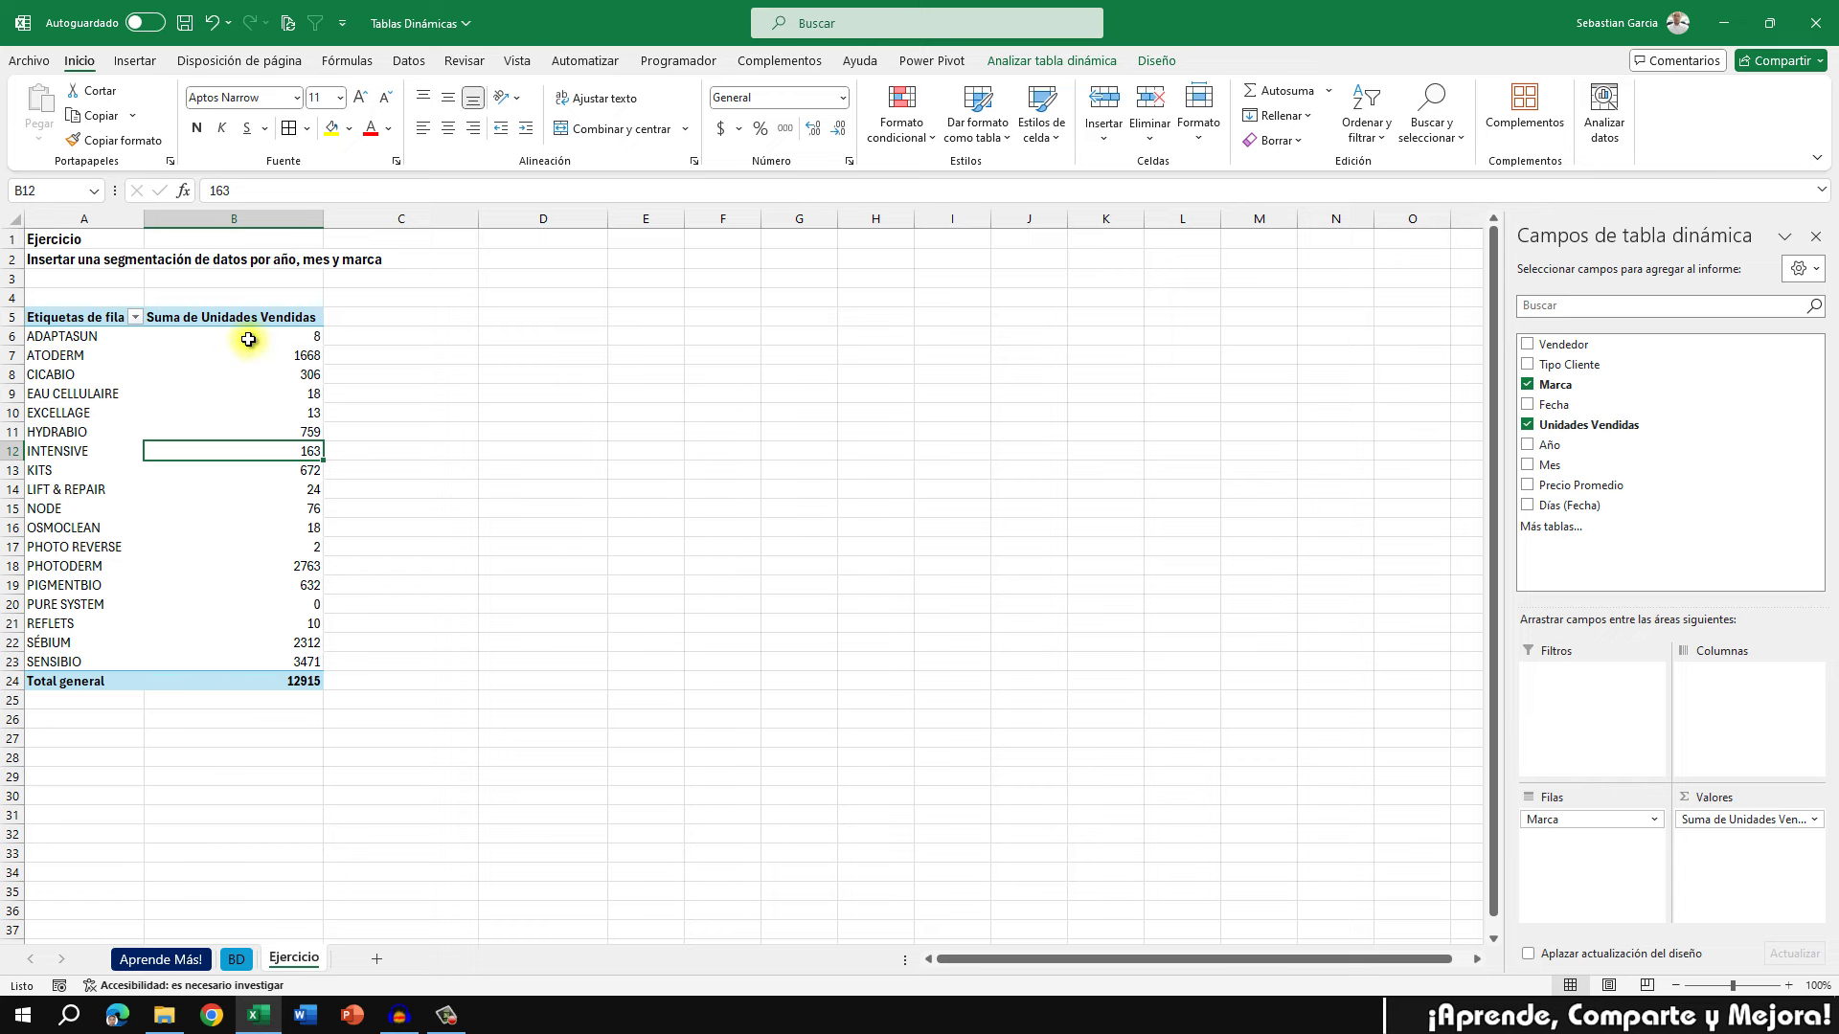
left_click(413, 412)
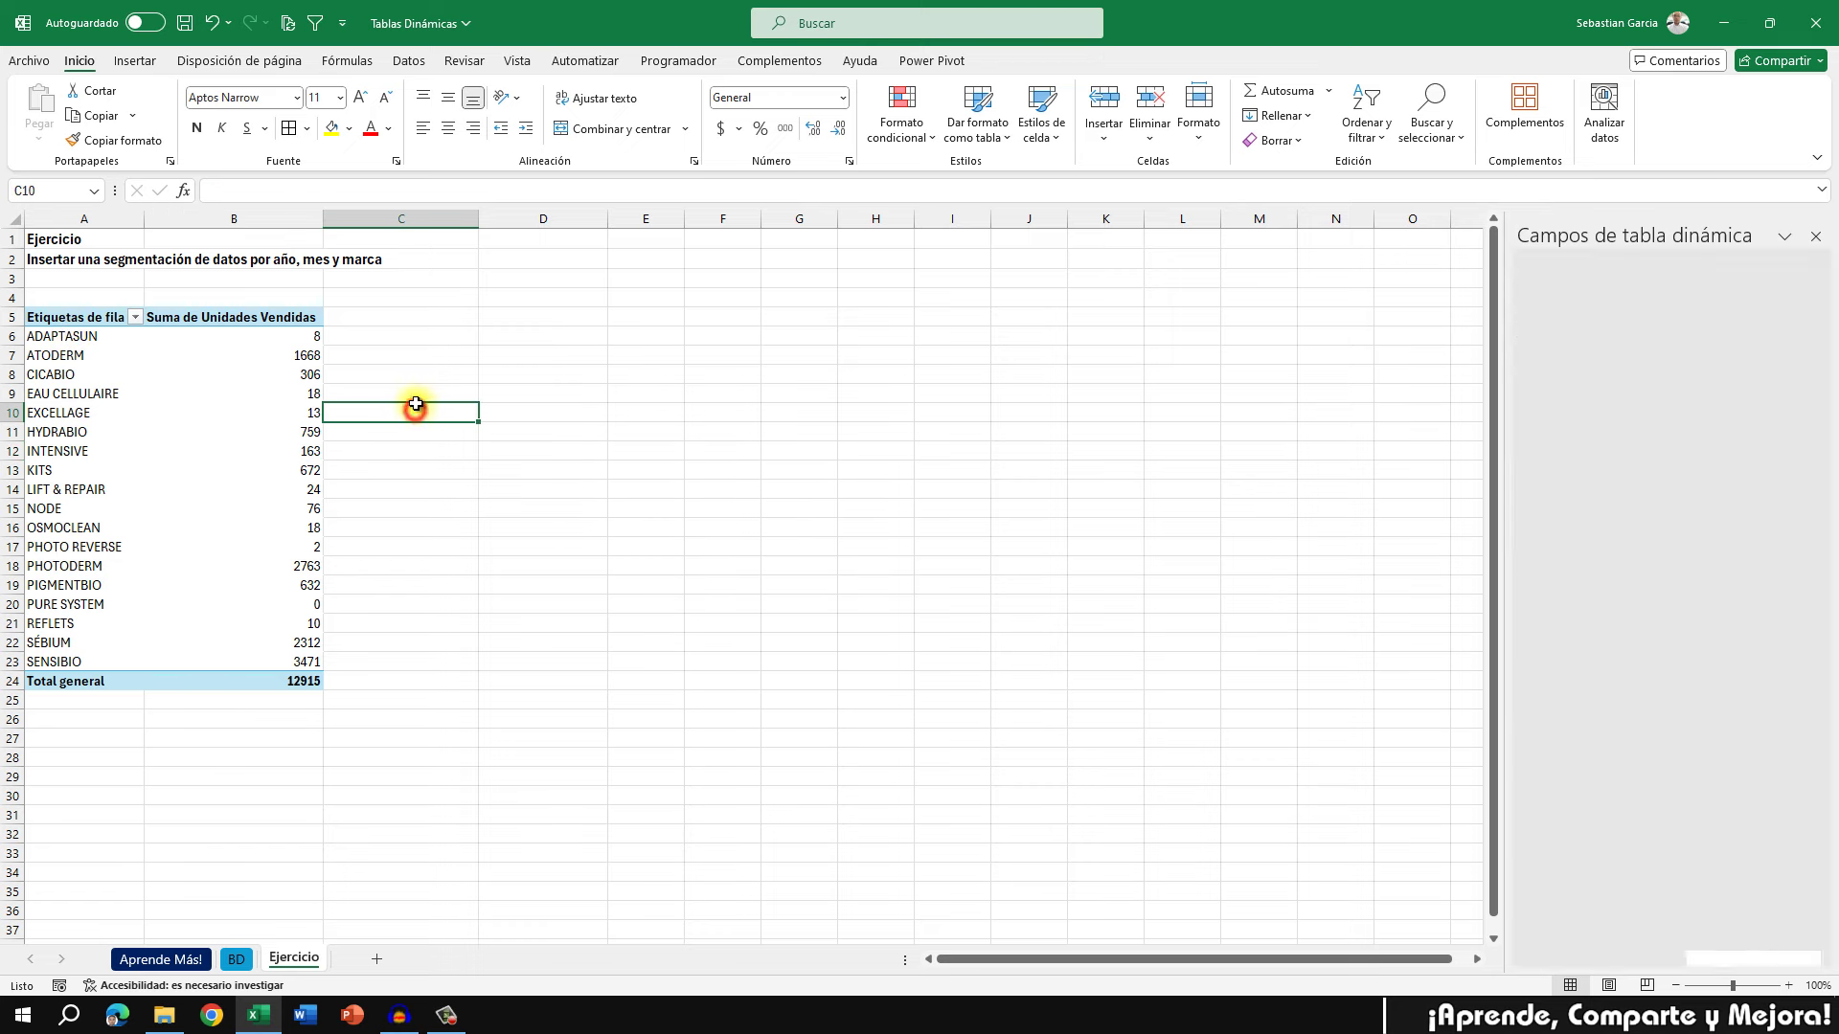
left_click(233, 425)
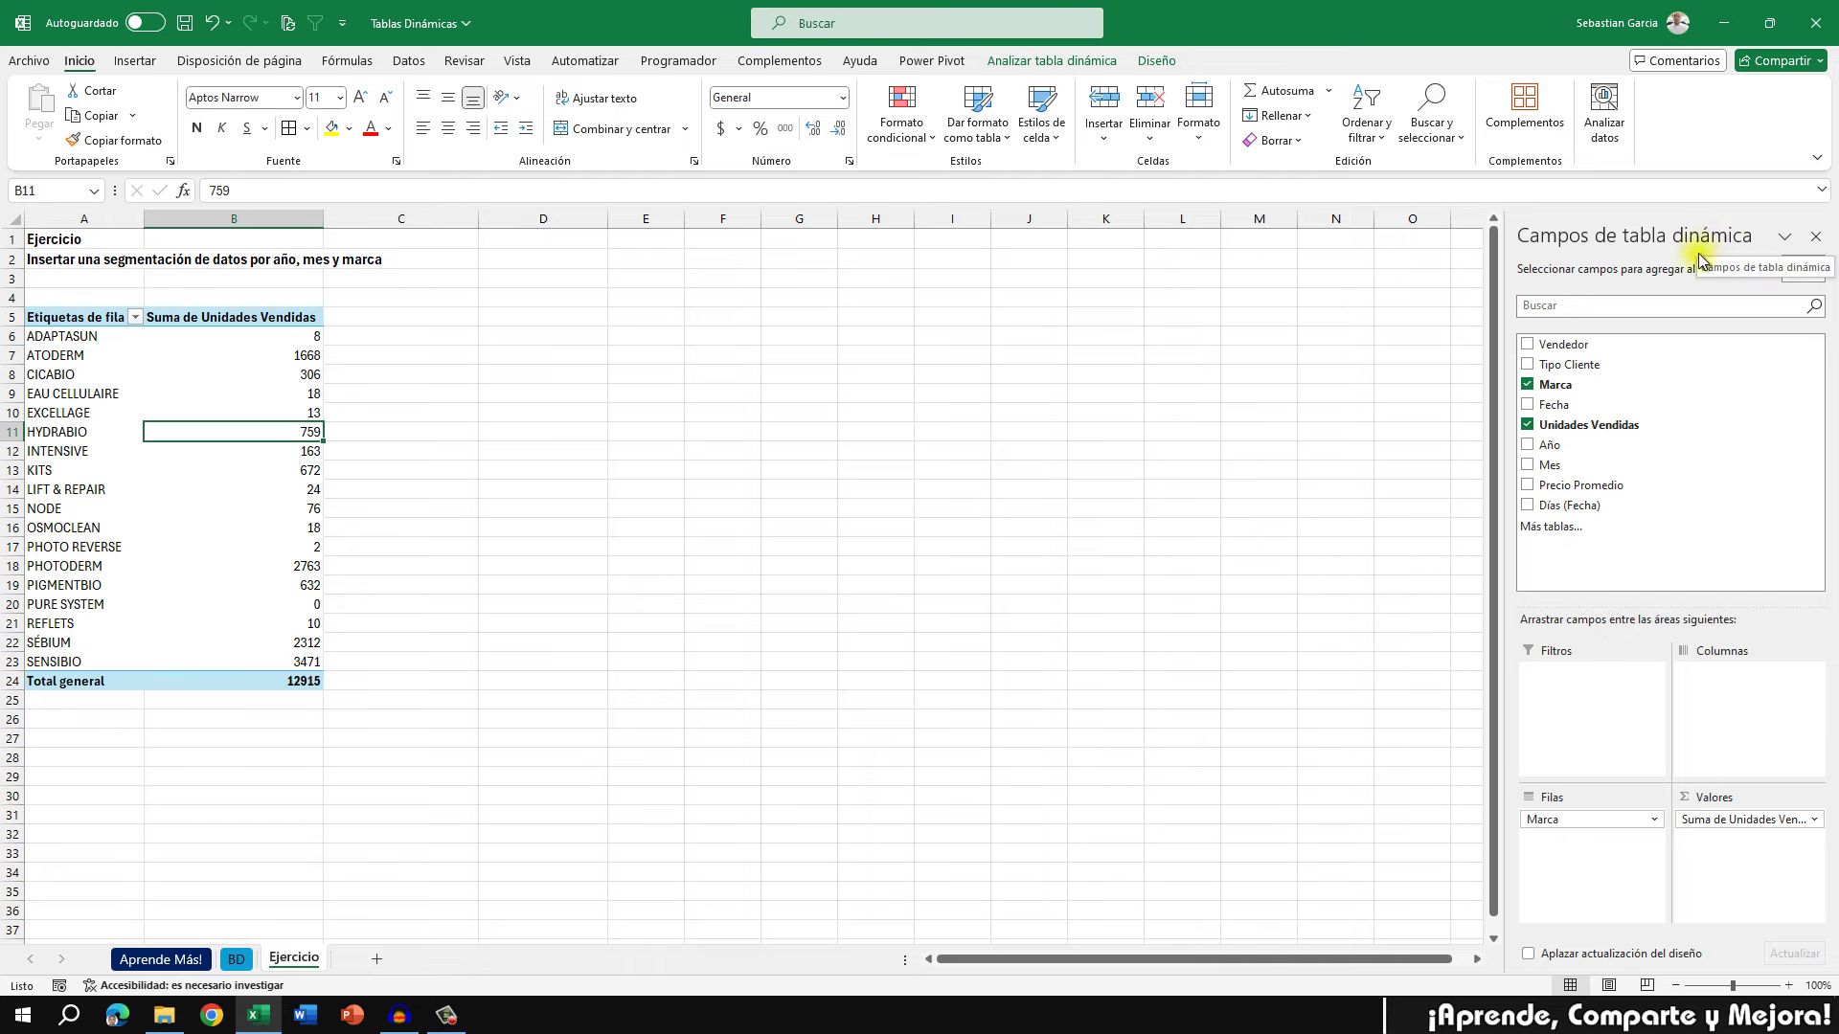
mouse_move(1594, 504)
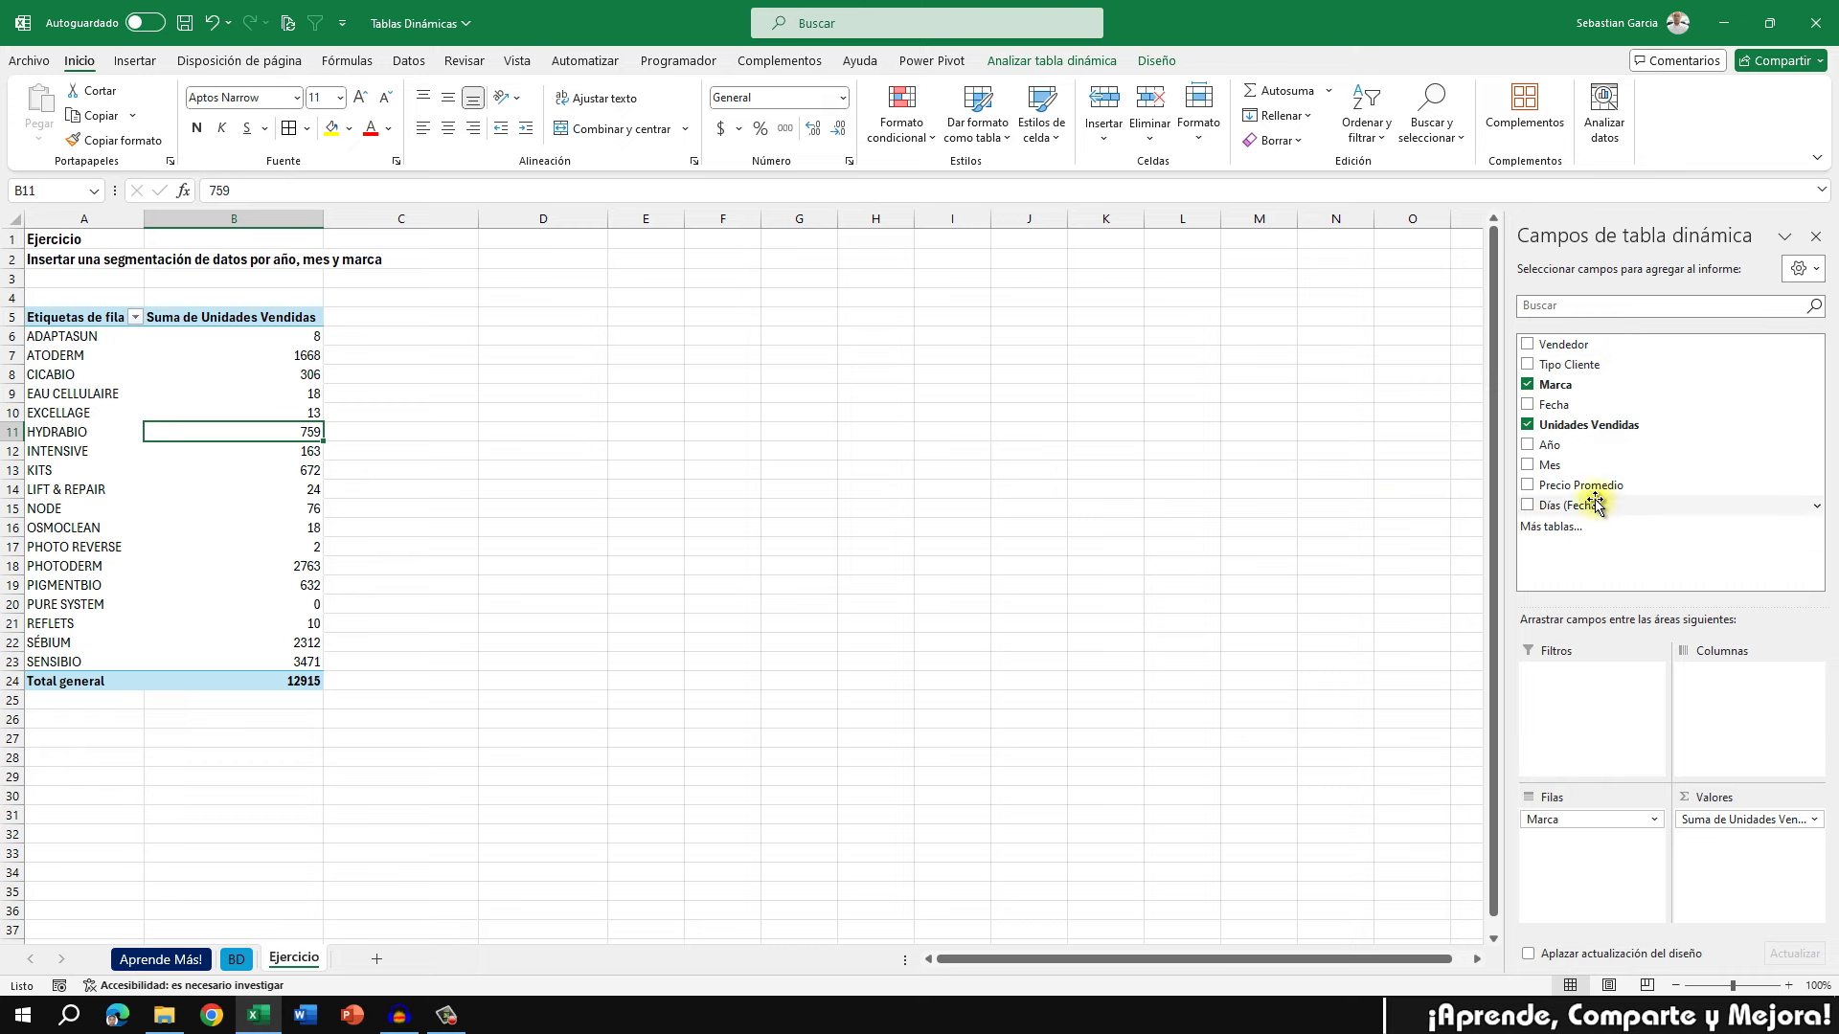
left_click(222, 388)
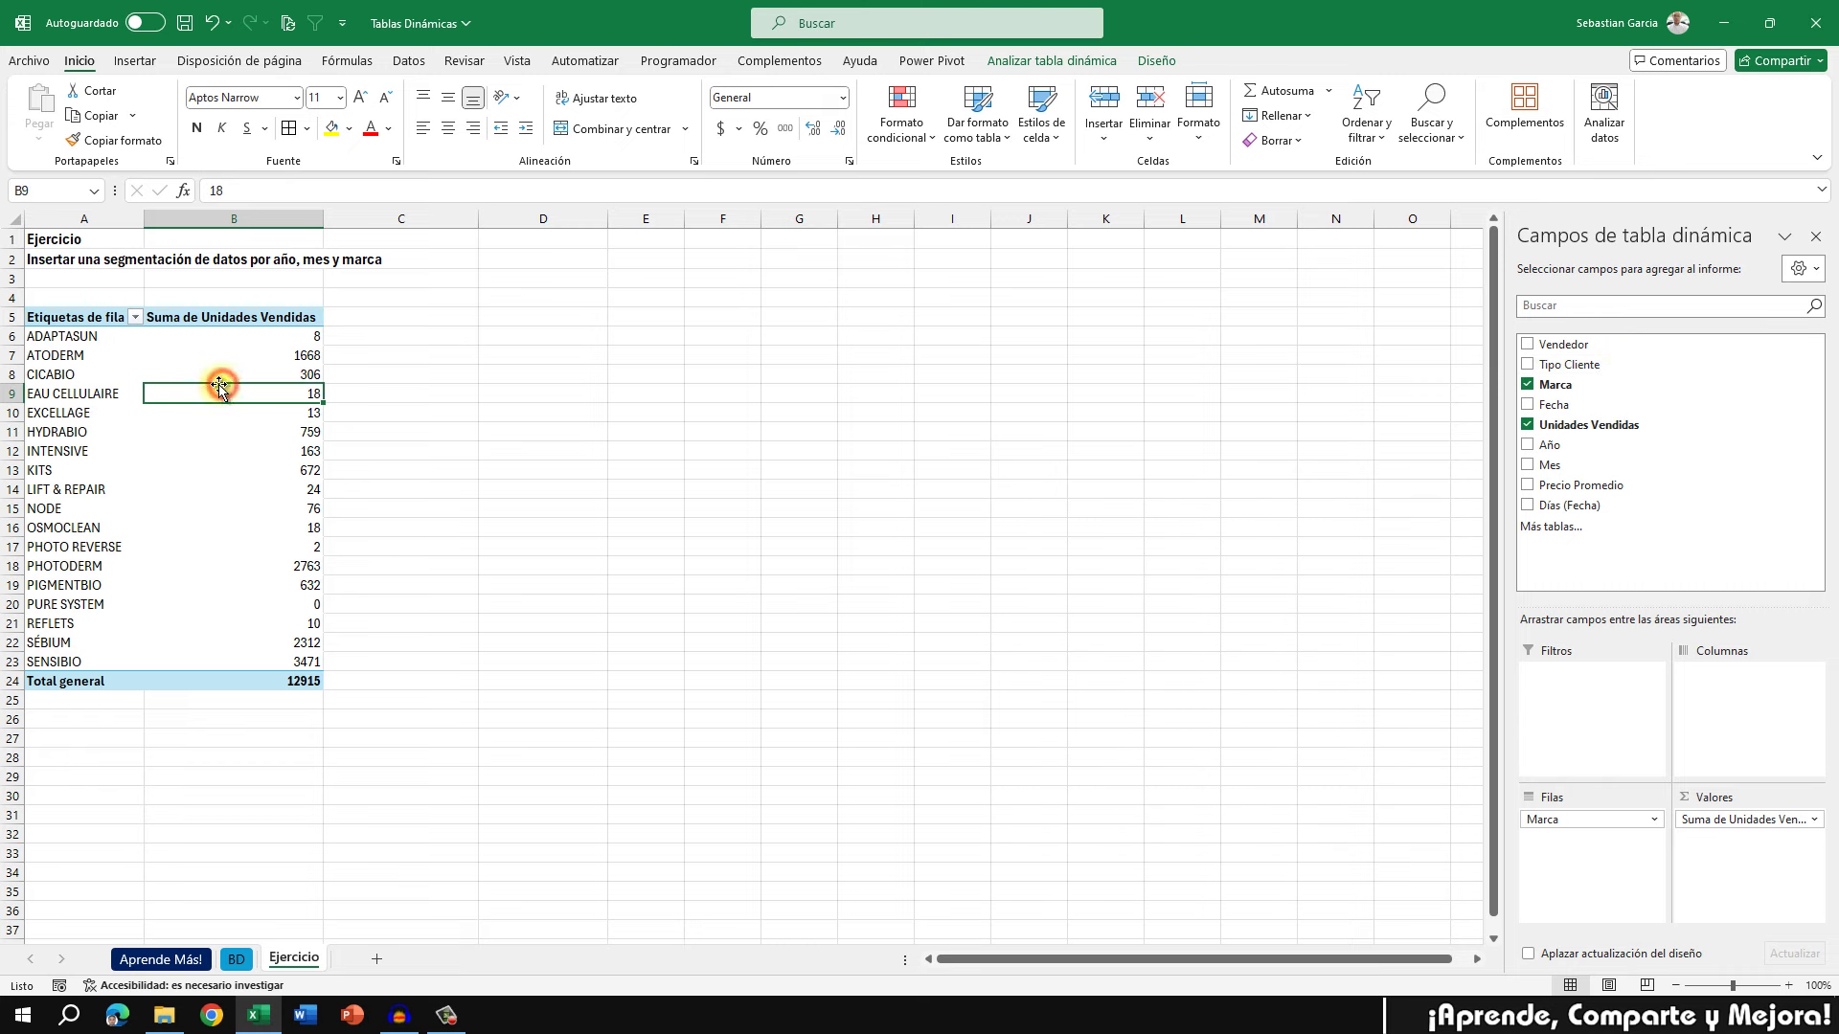
left_click(115, 357)
left_click(213, 414)
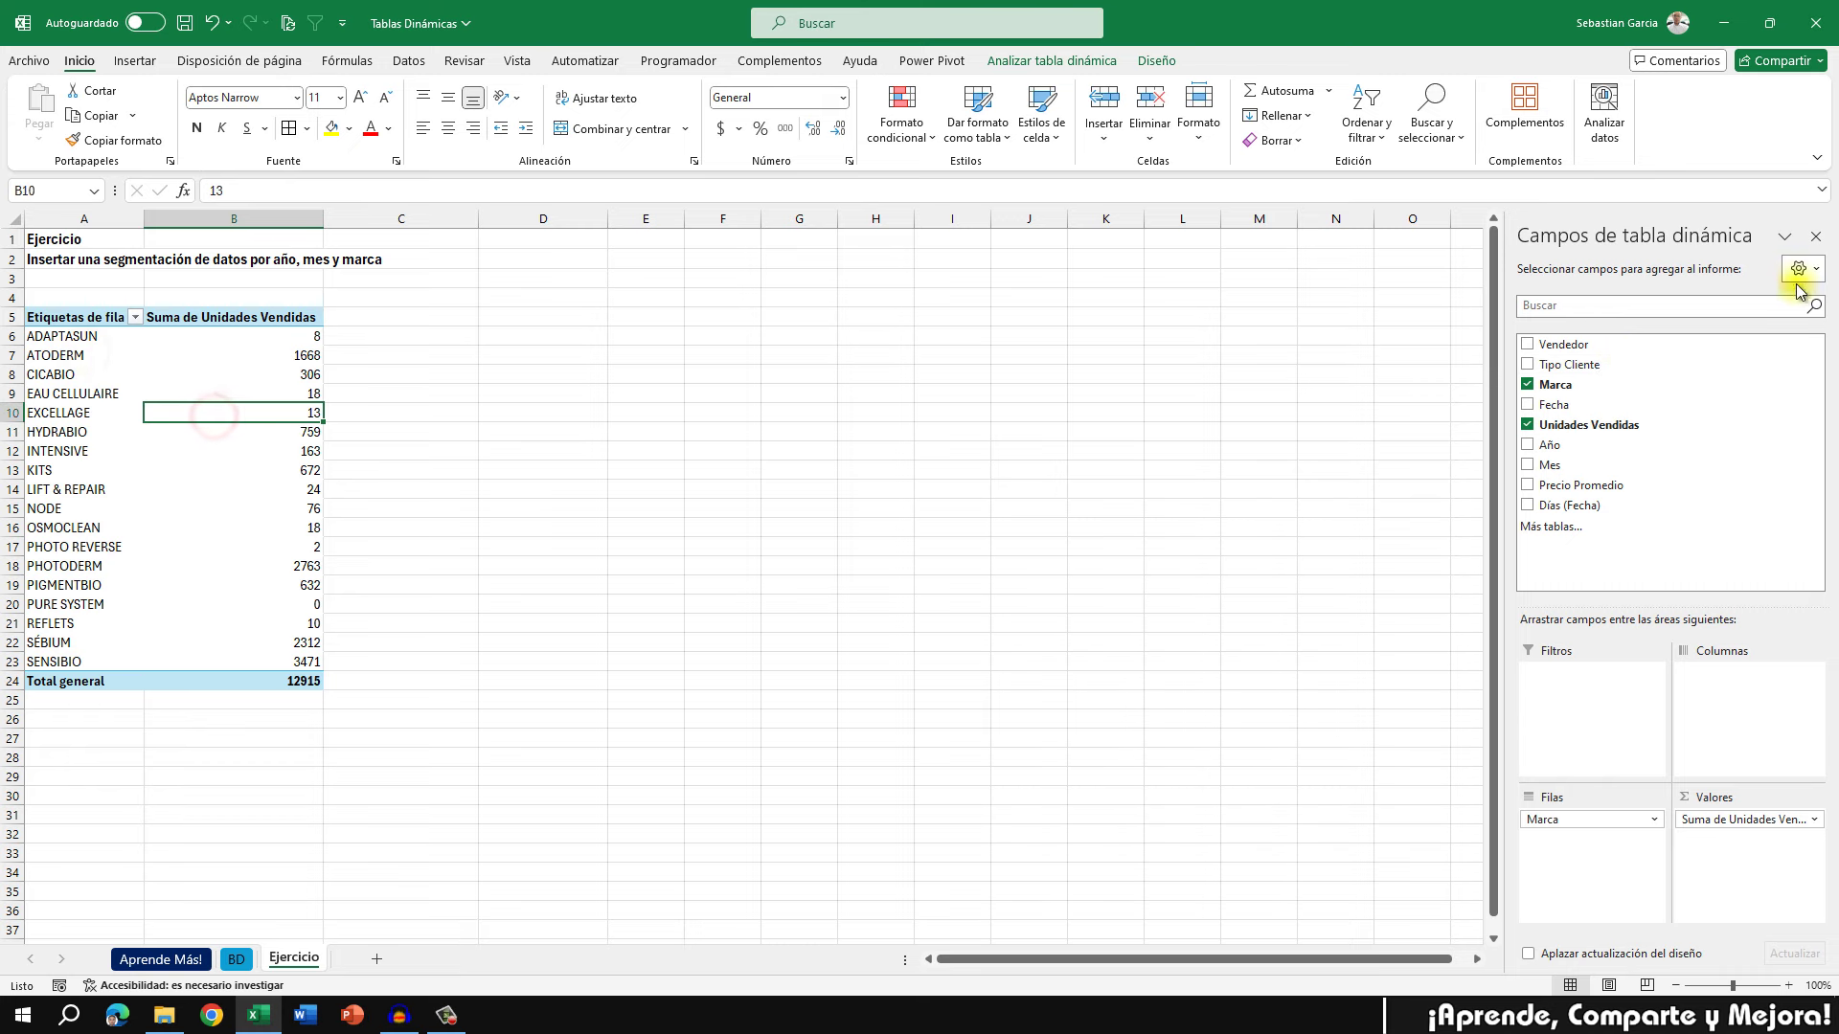
left_click(1815, 236)
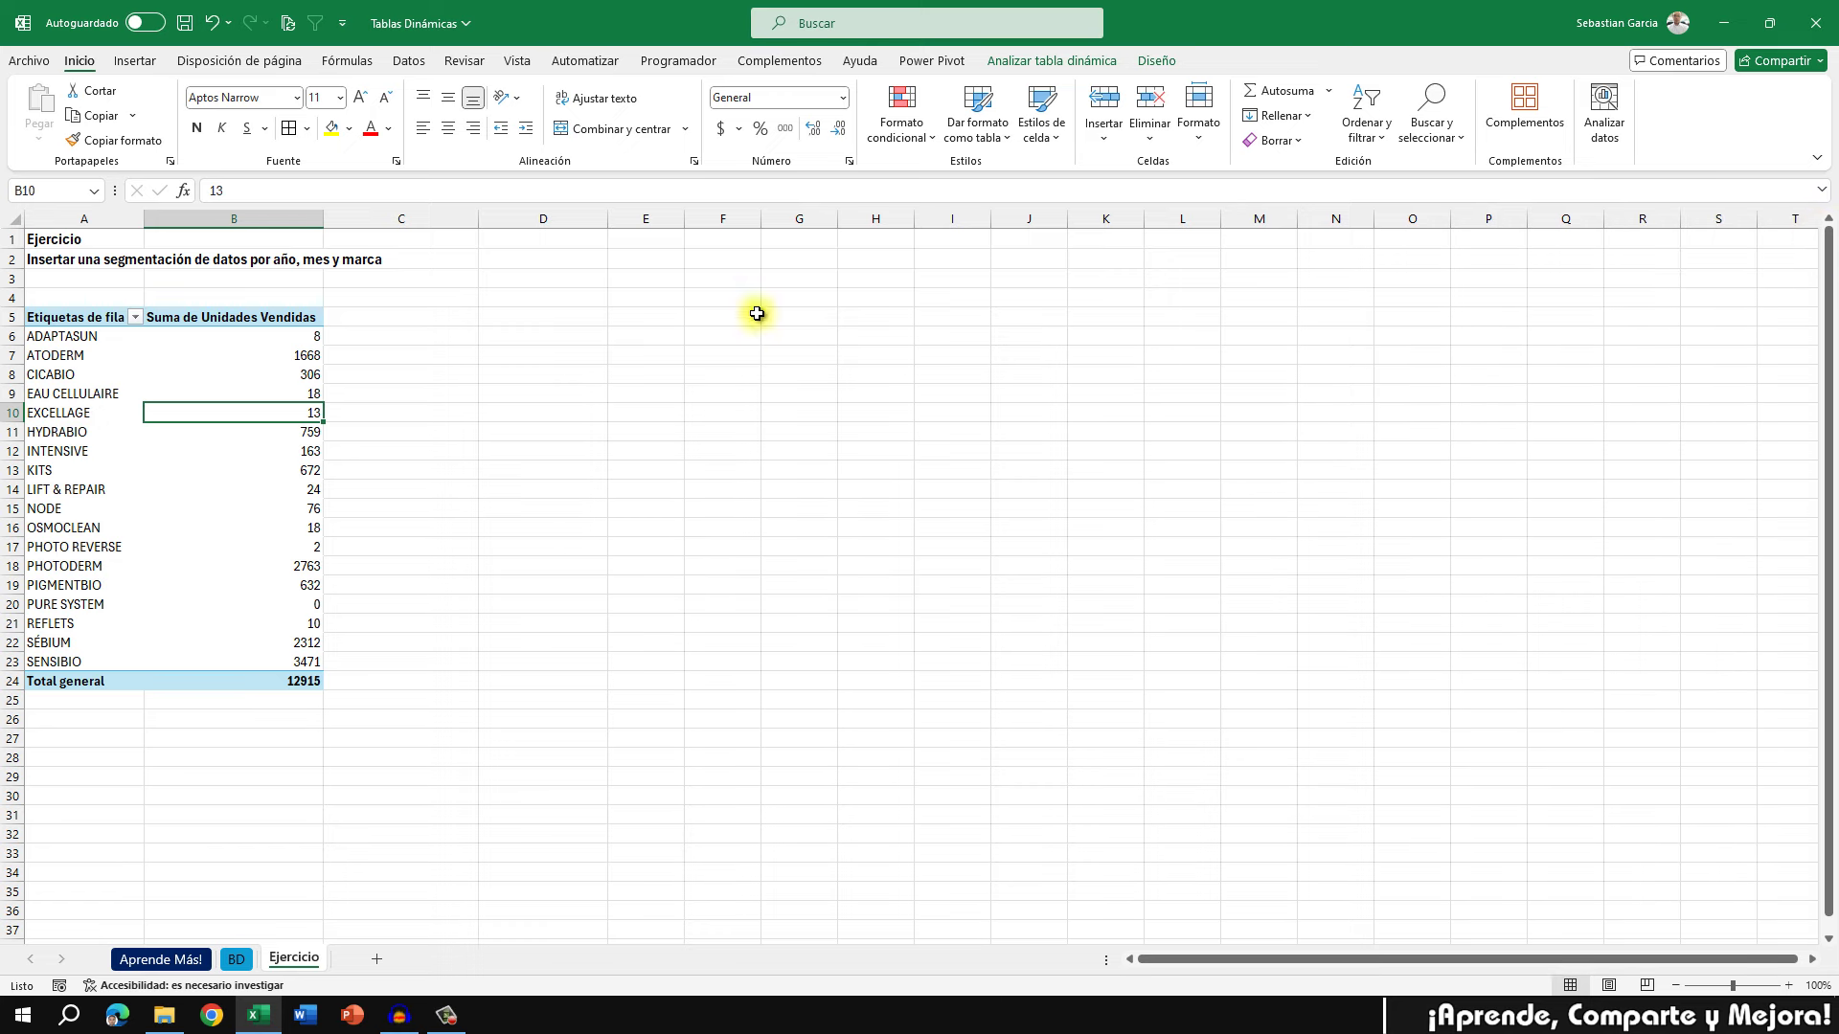
left_click(206, 351)
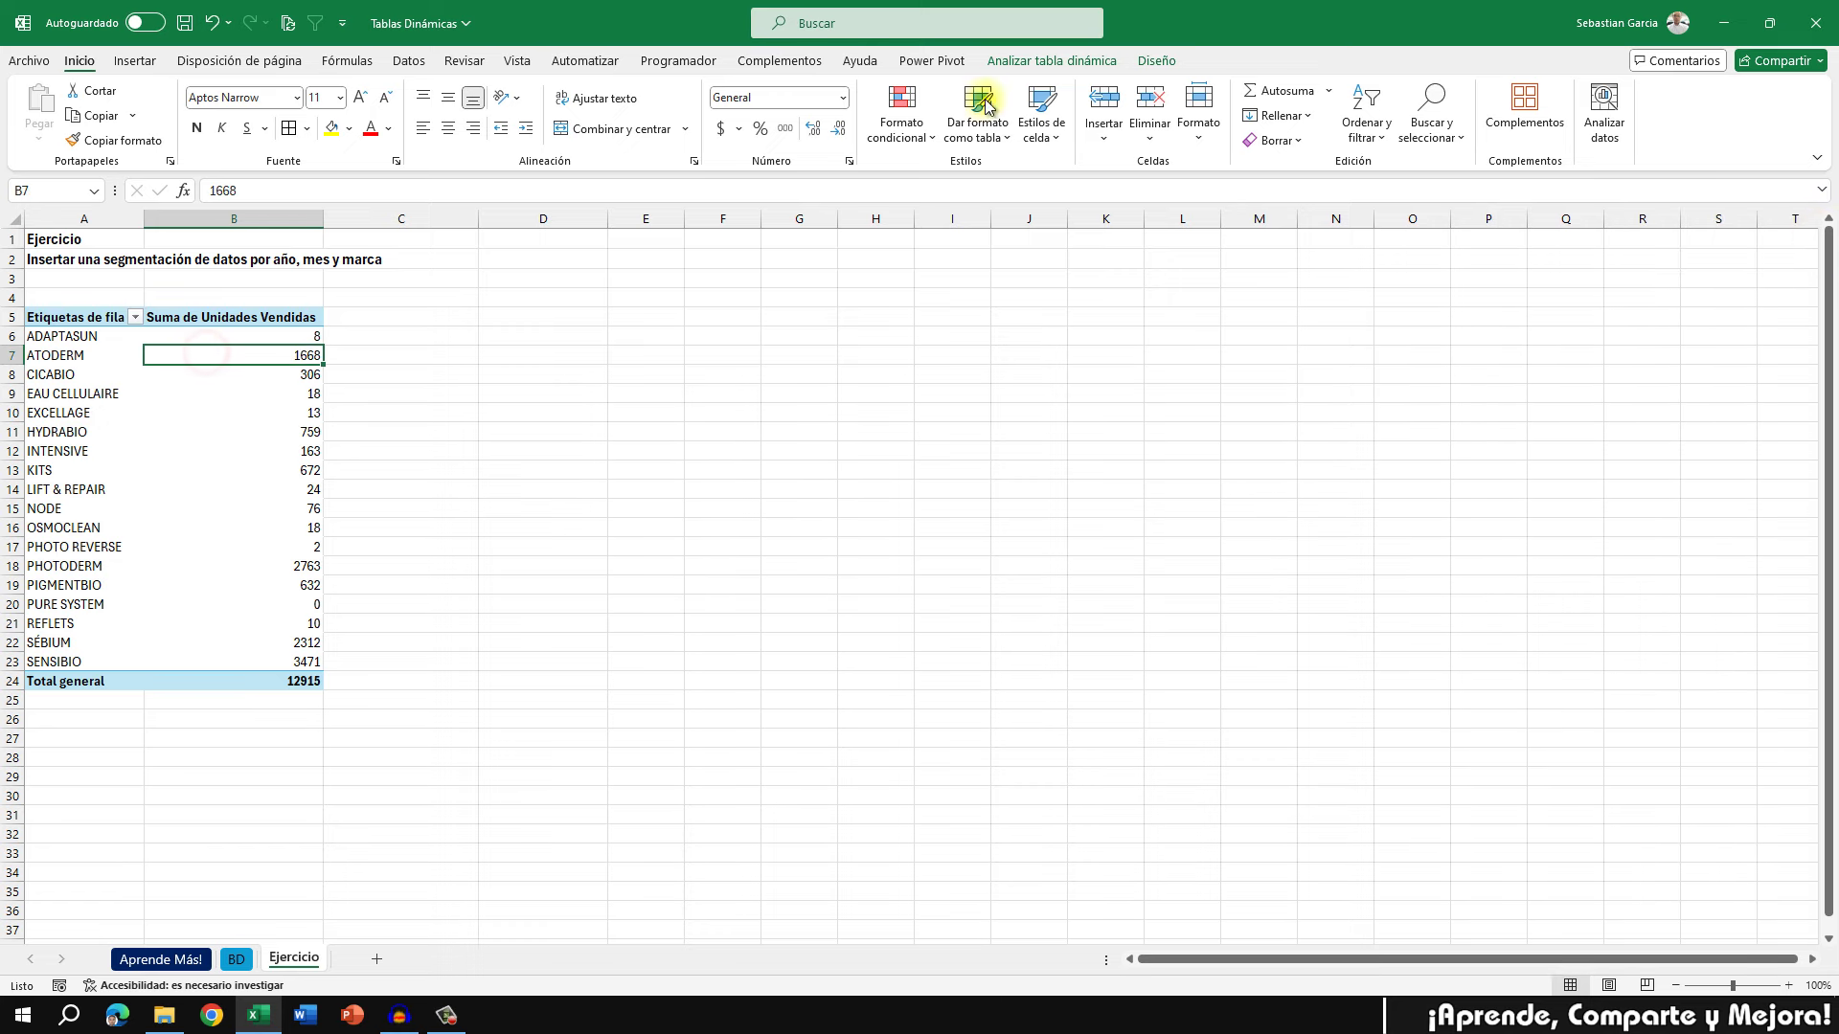
left_click(1057, 64)
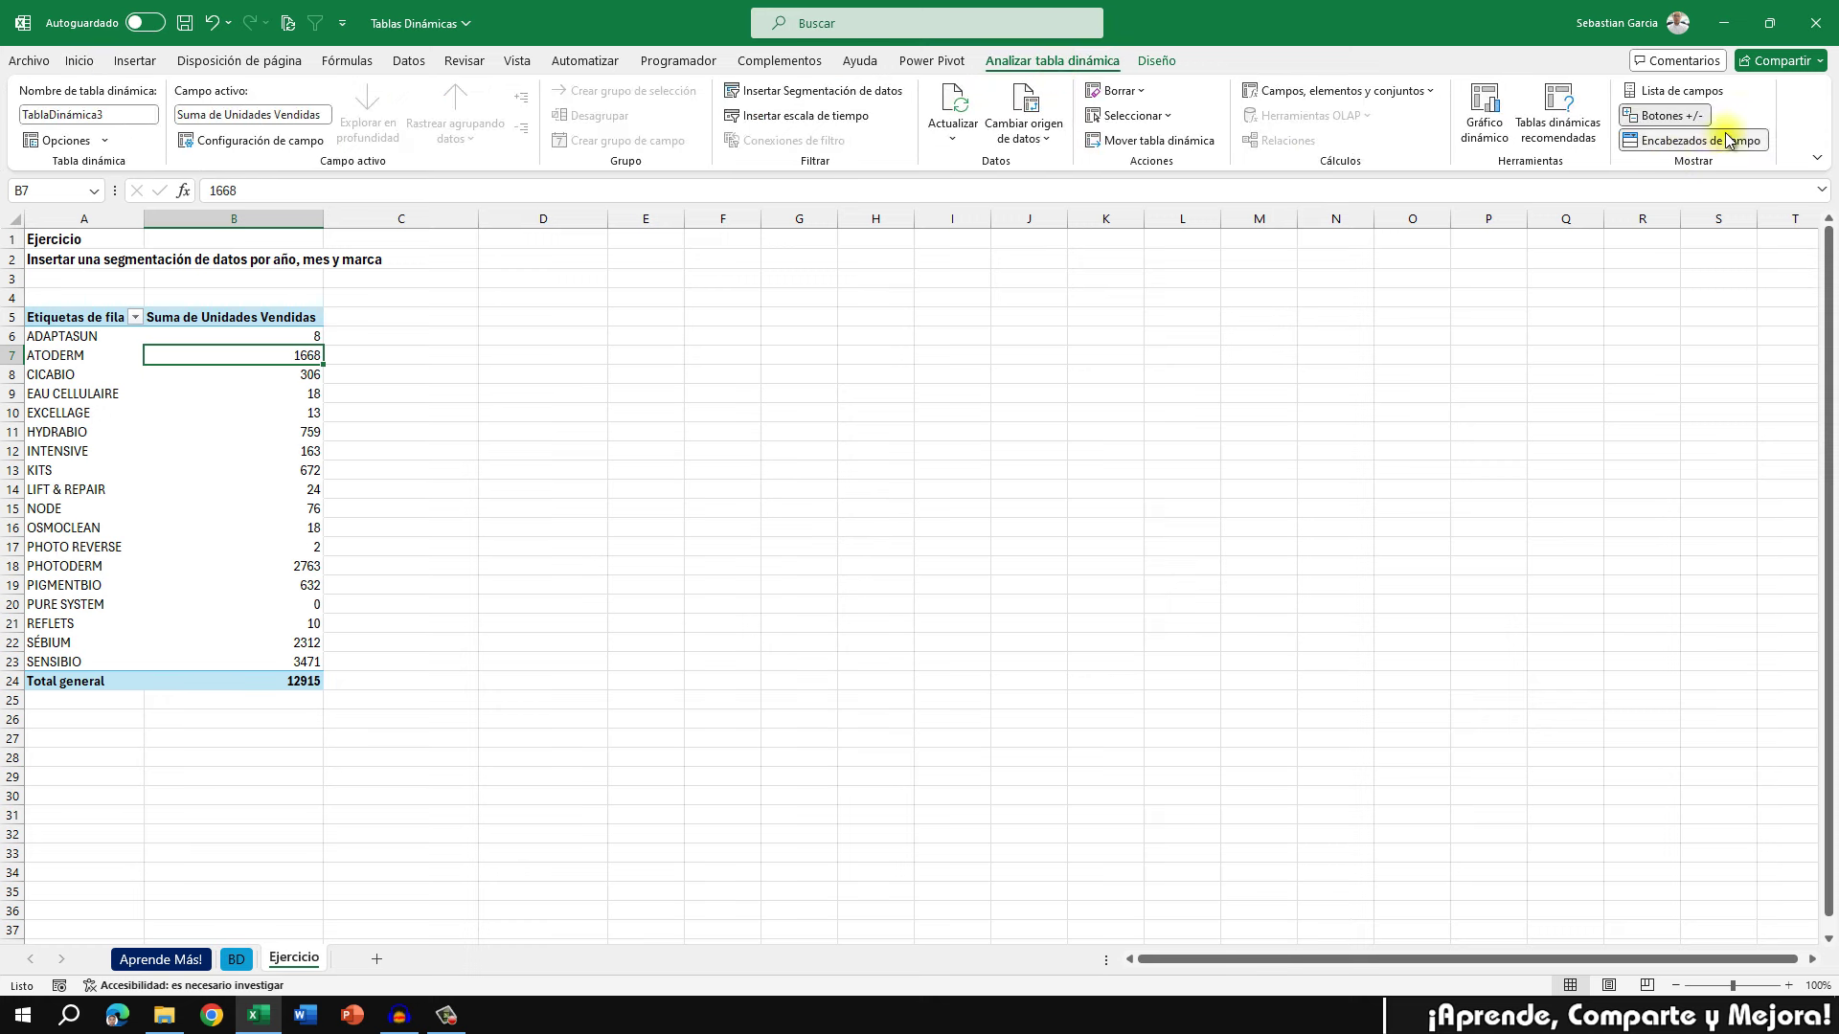
left_click(1715, 93)
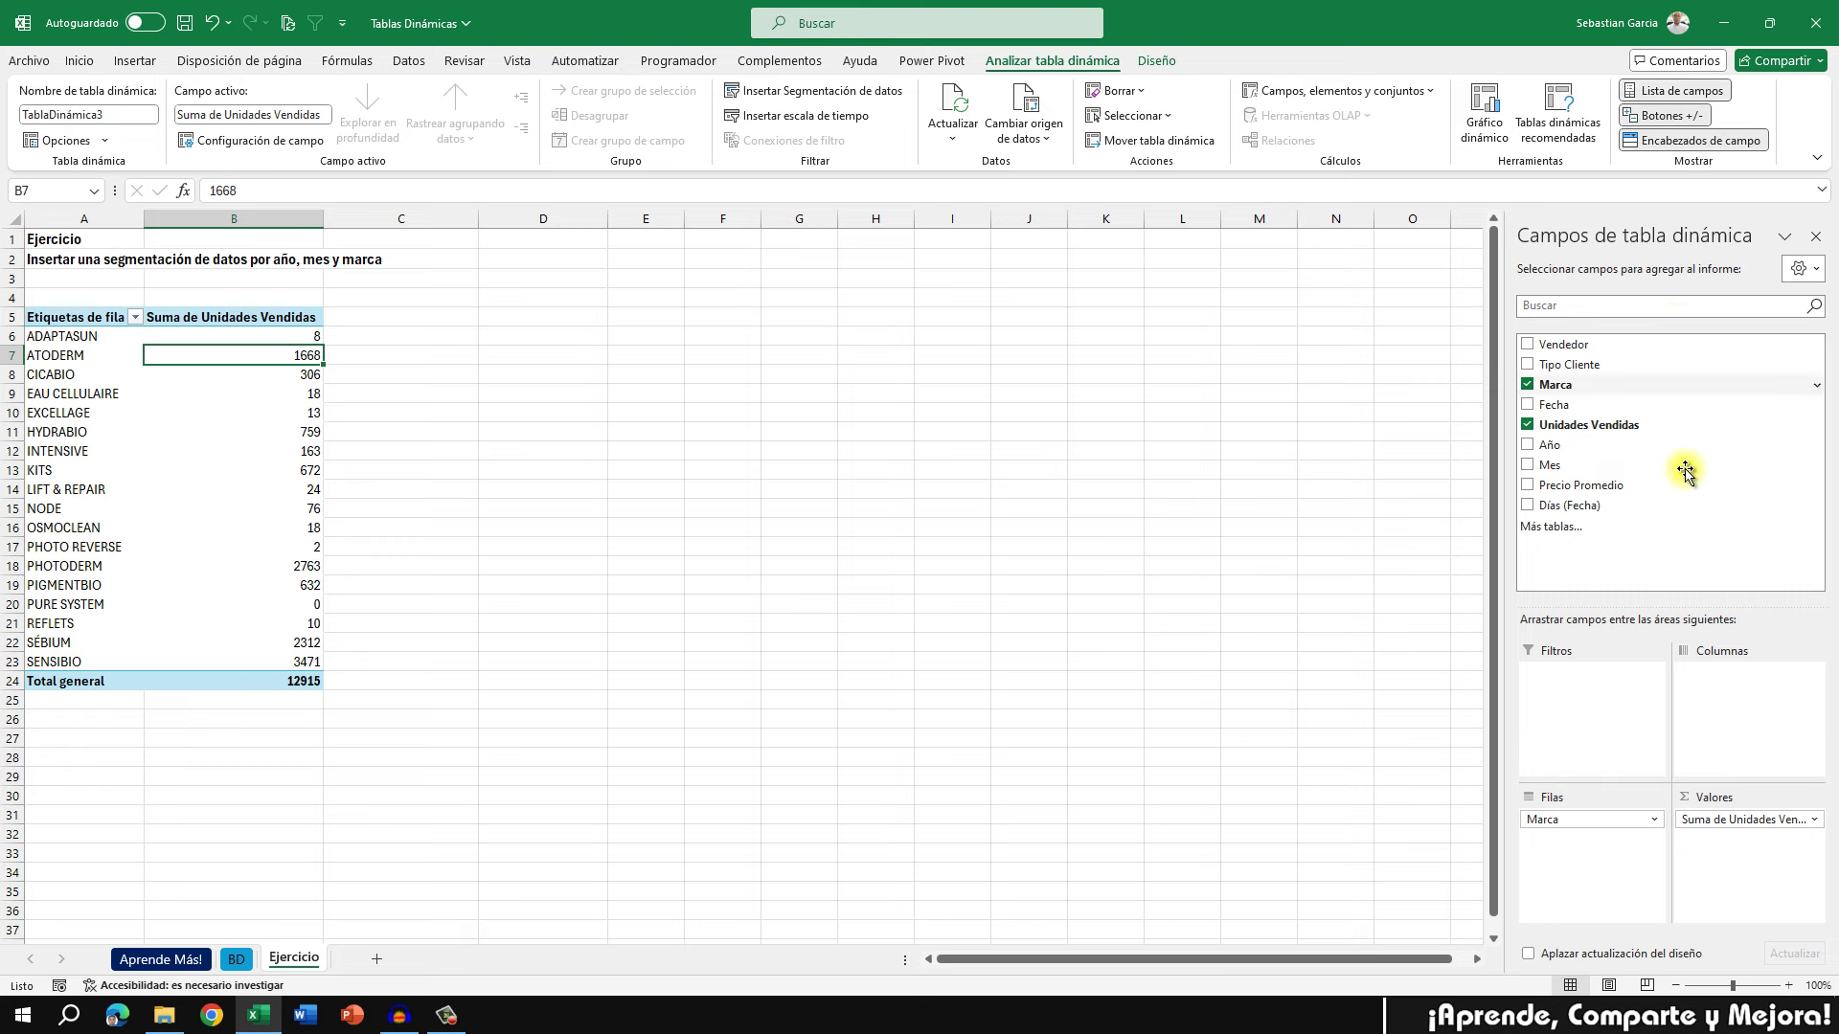
Refresh the pivot, add Total Venta to Valores and remove Suma de Unidades Vendidas
right_click(197, 402)
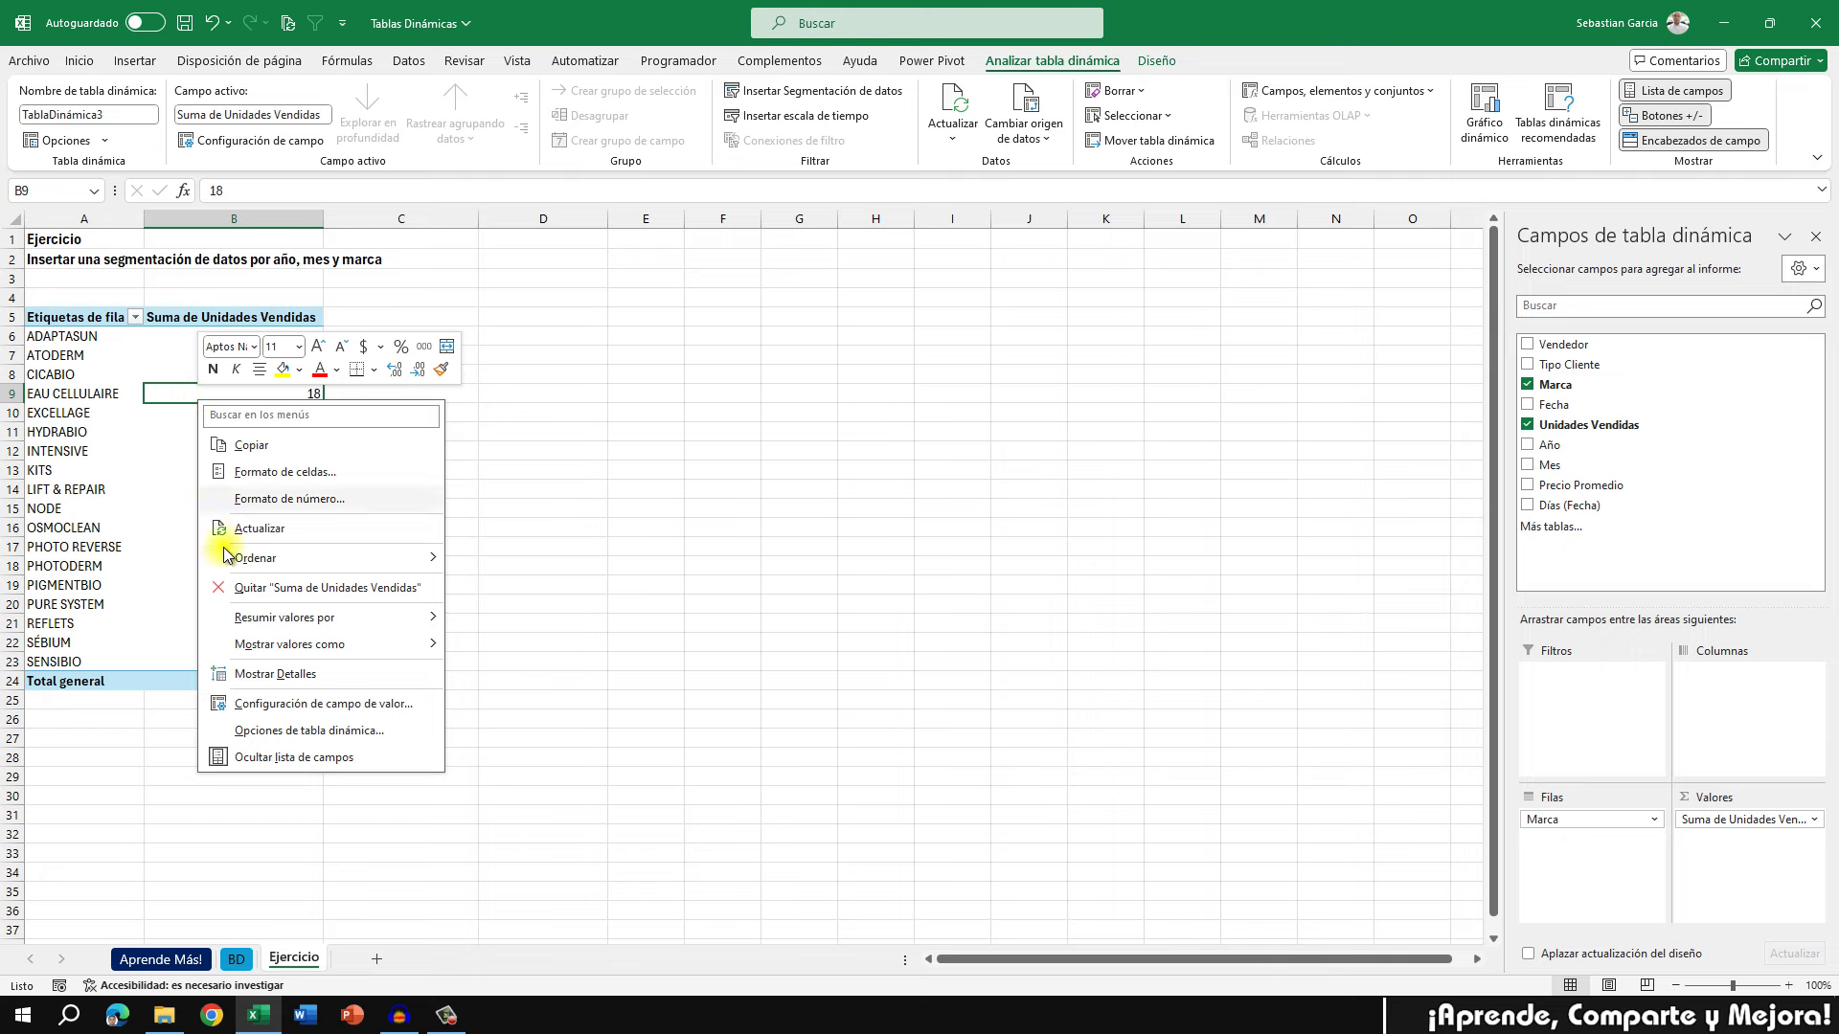
left_click(304, 527)
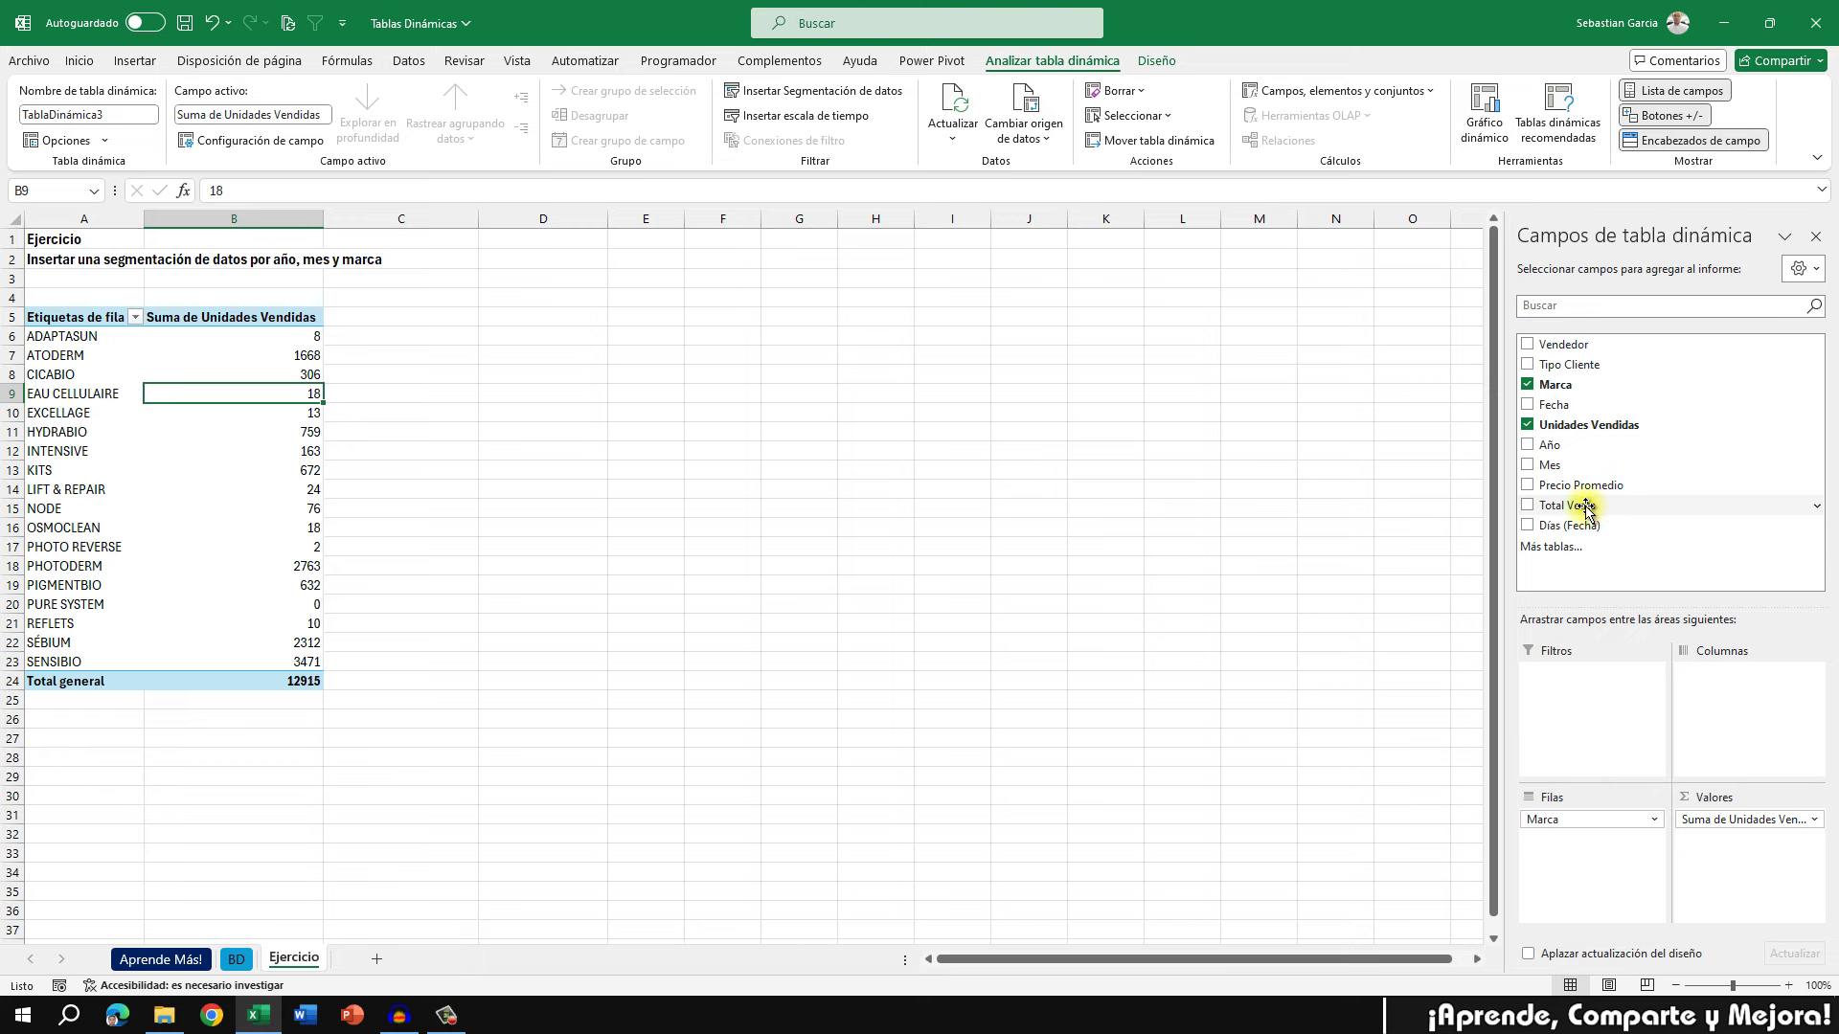
left_click_drag(1580, 512, 1745, 879)
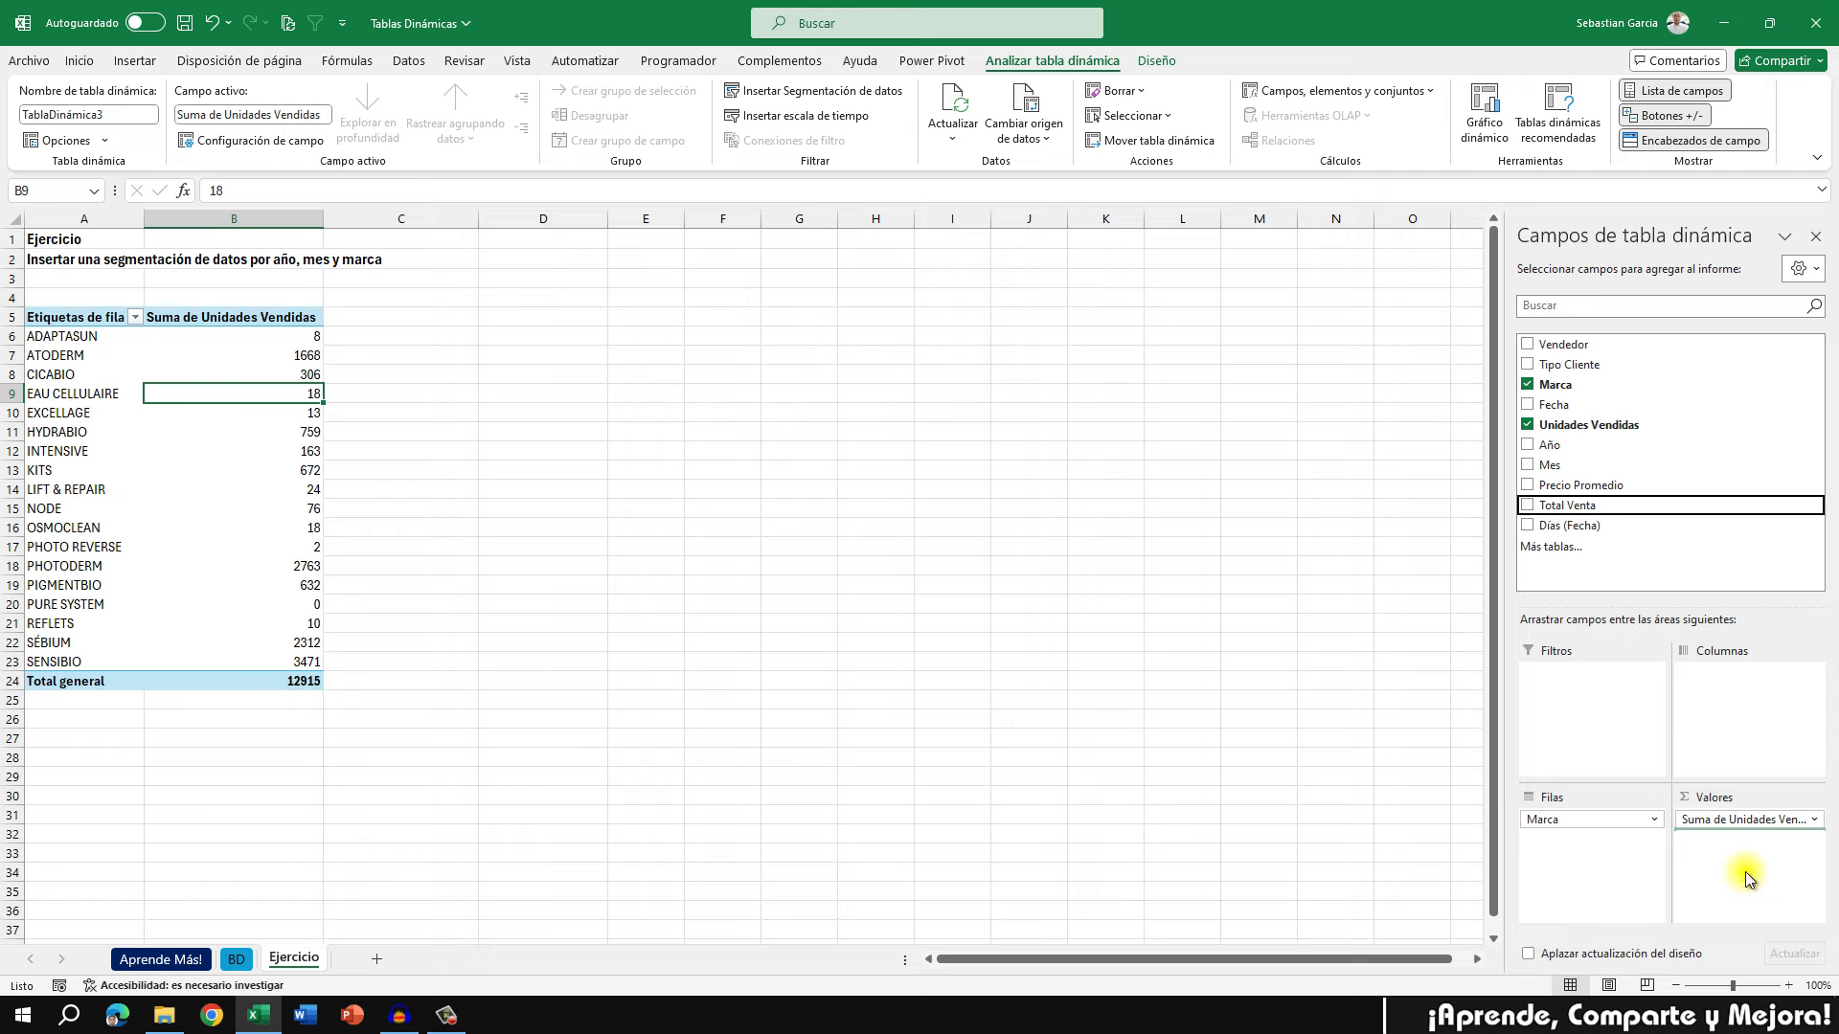
left_click_drag(1745, 880, 1745, 879)
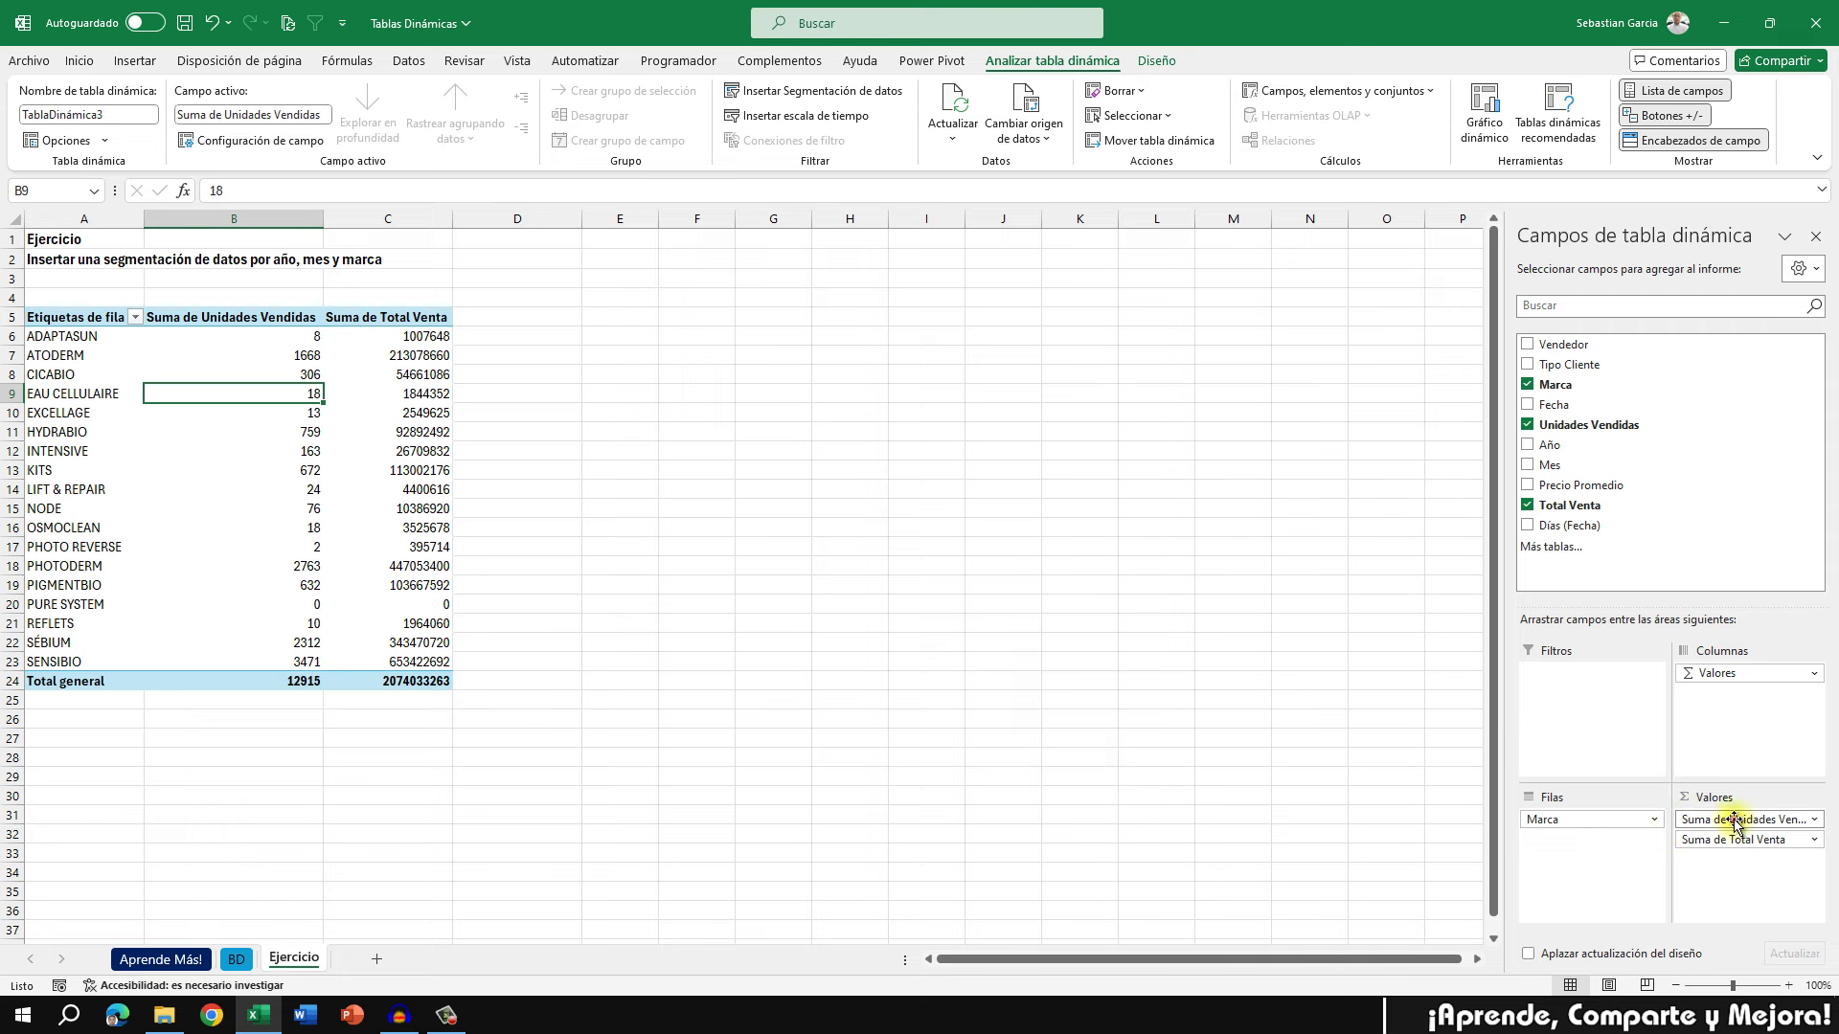
mouse_move(1733, 821)
left_mouse_down()
mouse_move(1231, 698)
mouse_move(1166, 657)
left_mouse_up()
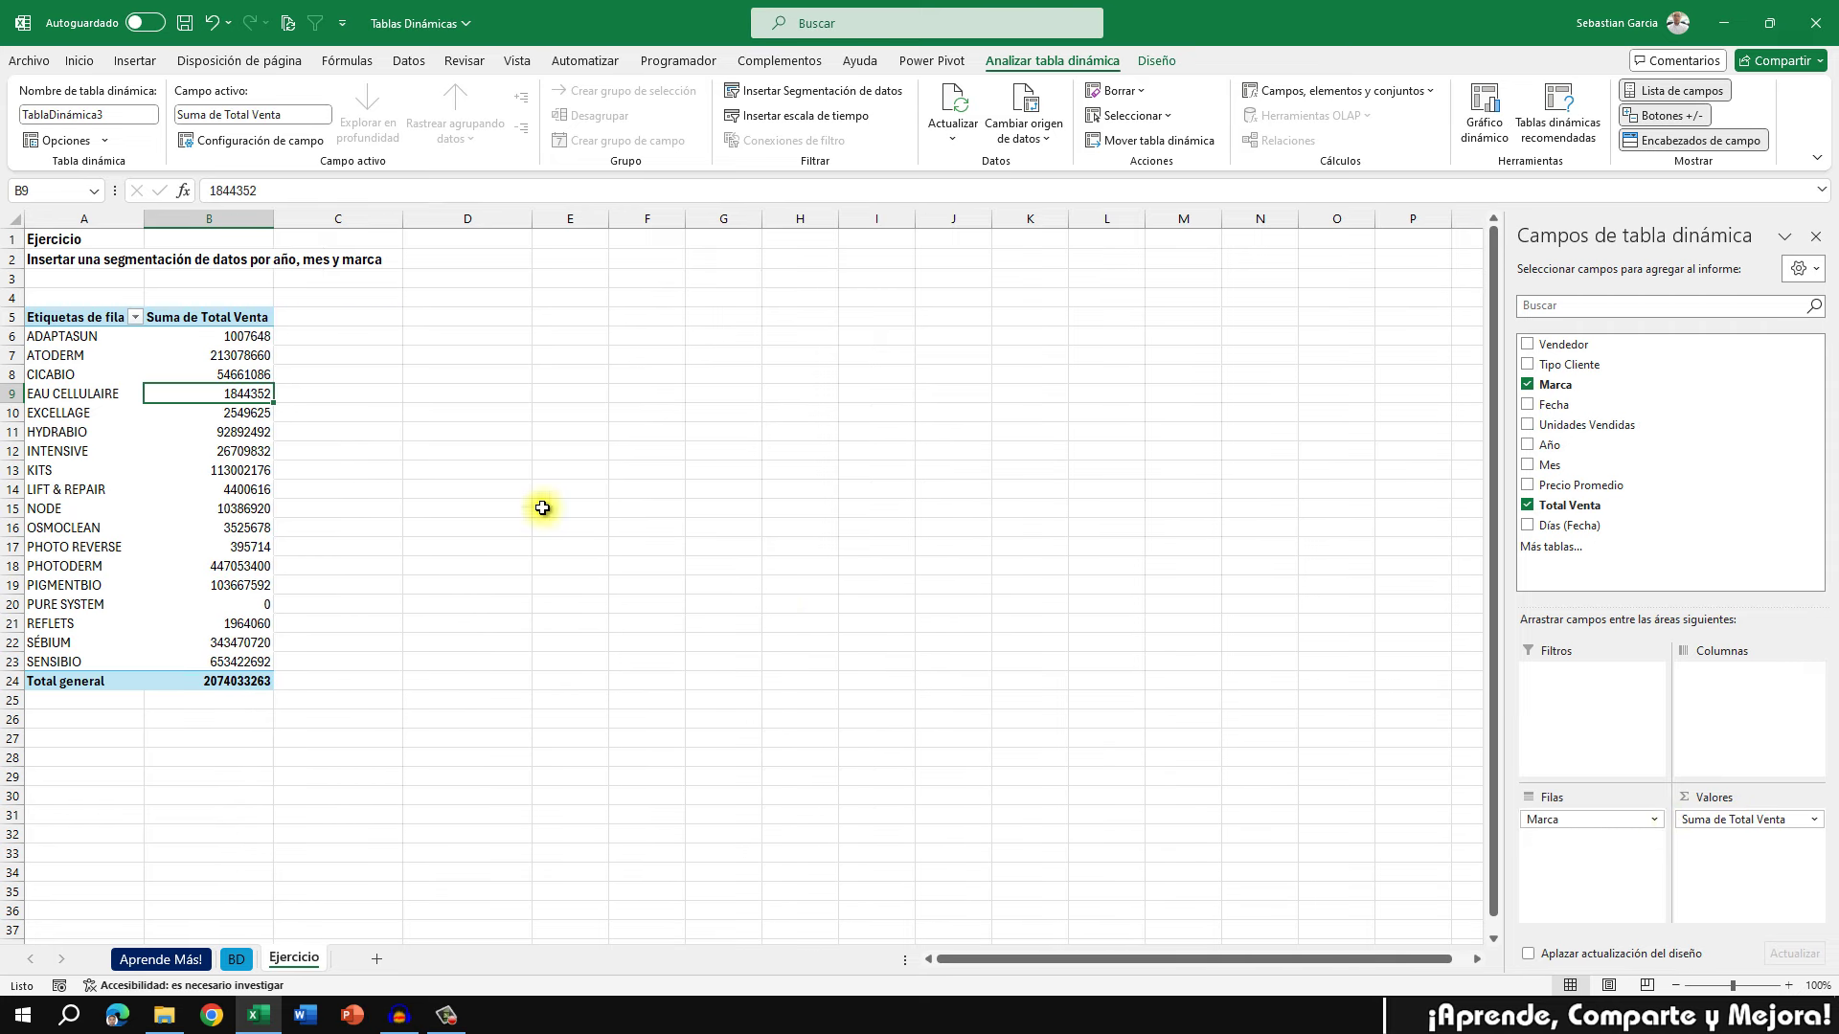
Format the Suma de Total Venta values as Moneda with 0 decimals
left_click(1813, 820)
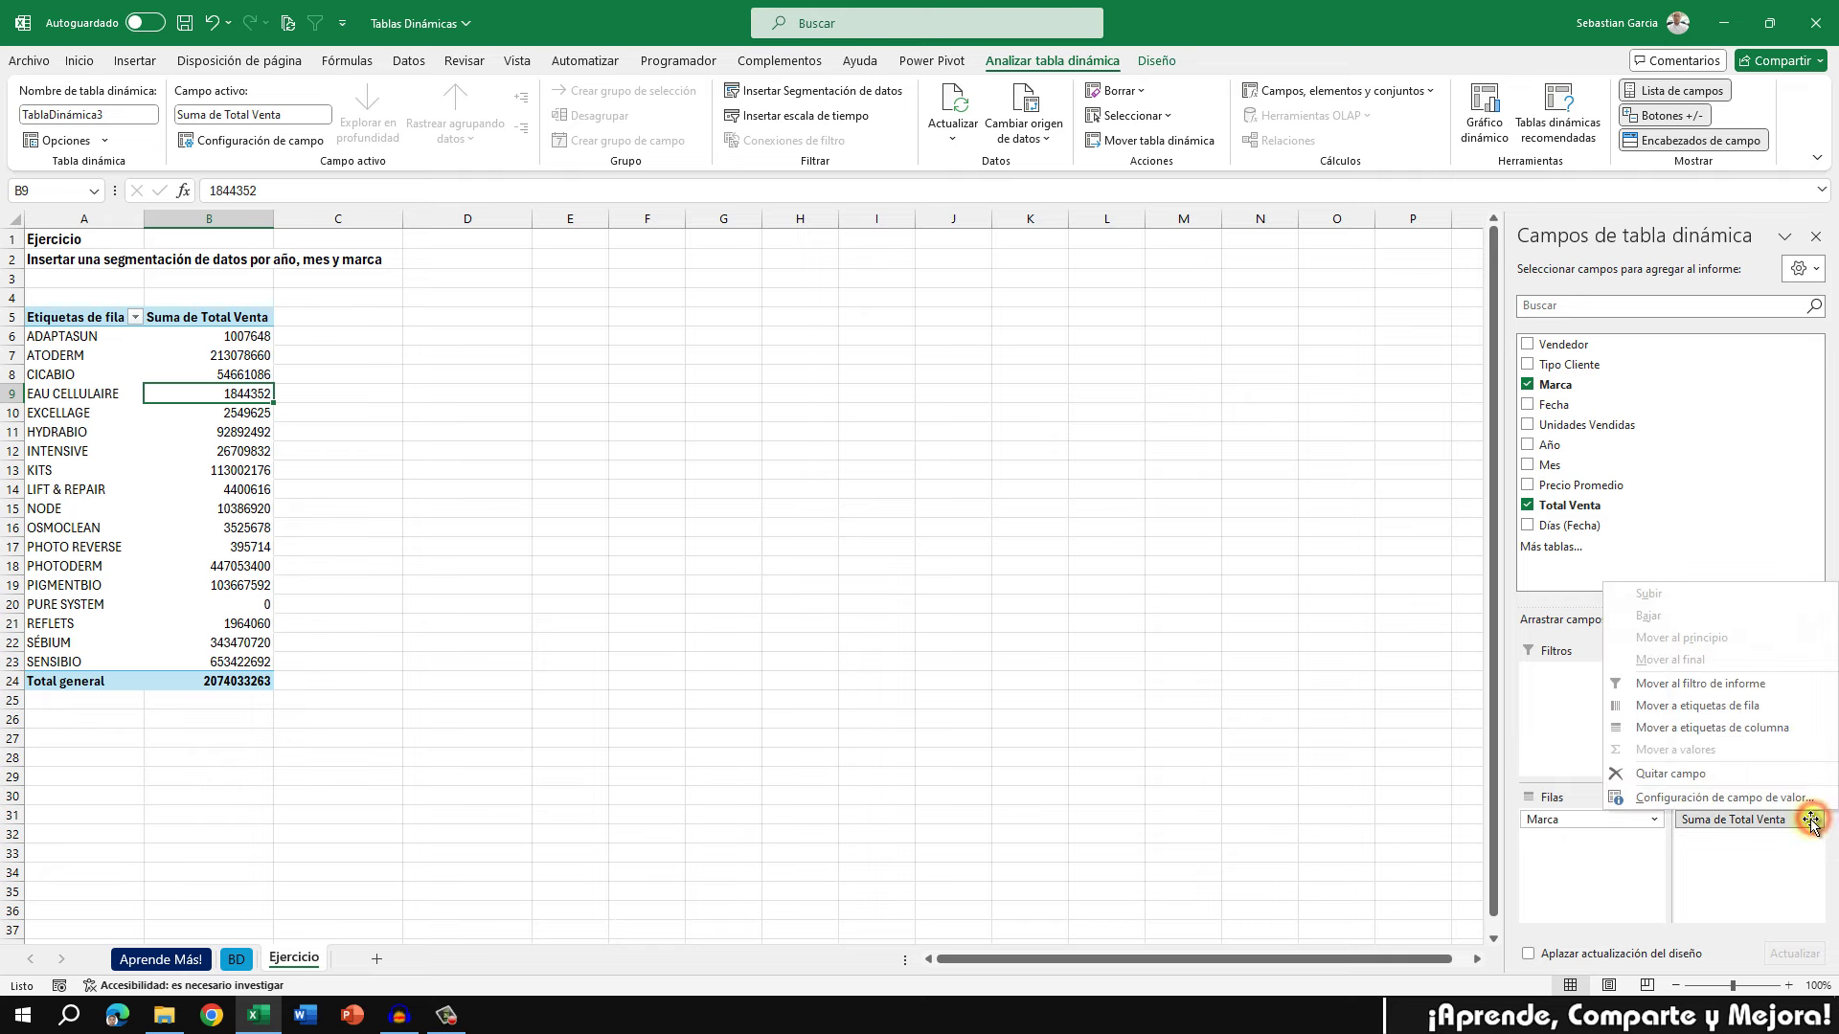
left_click(1755, 799)
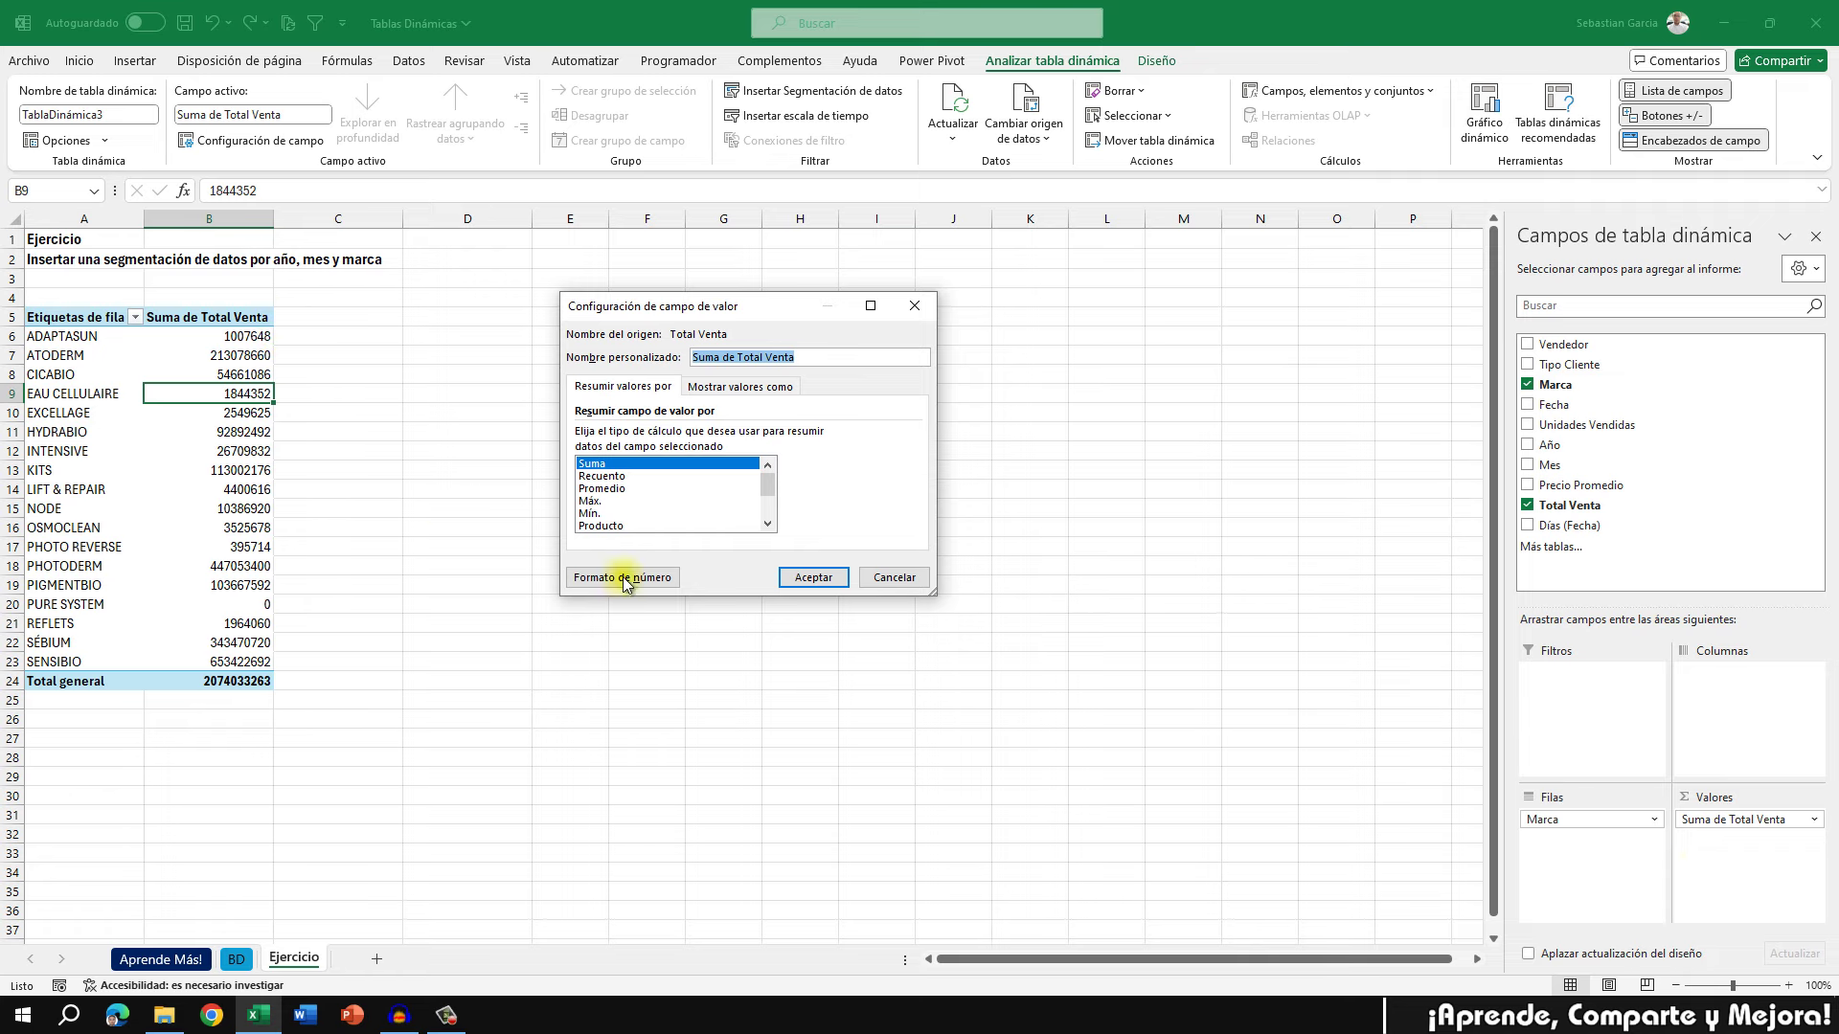
left_click(666, 579)
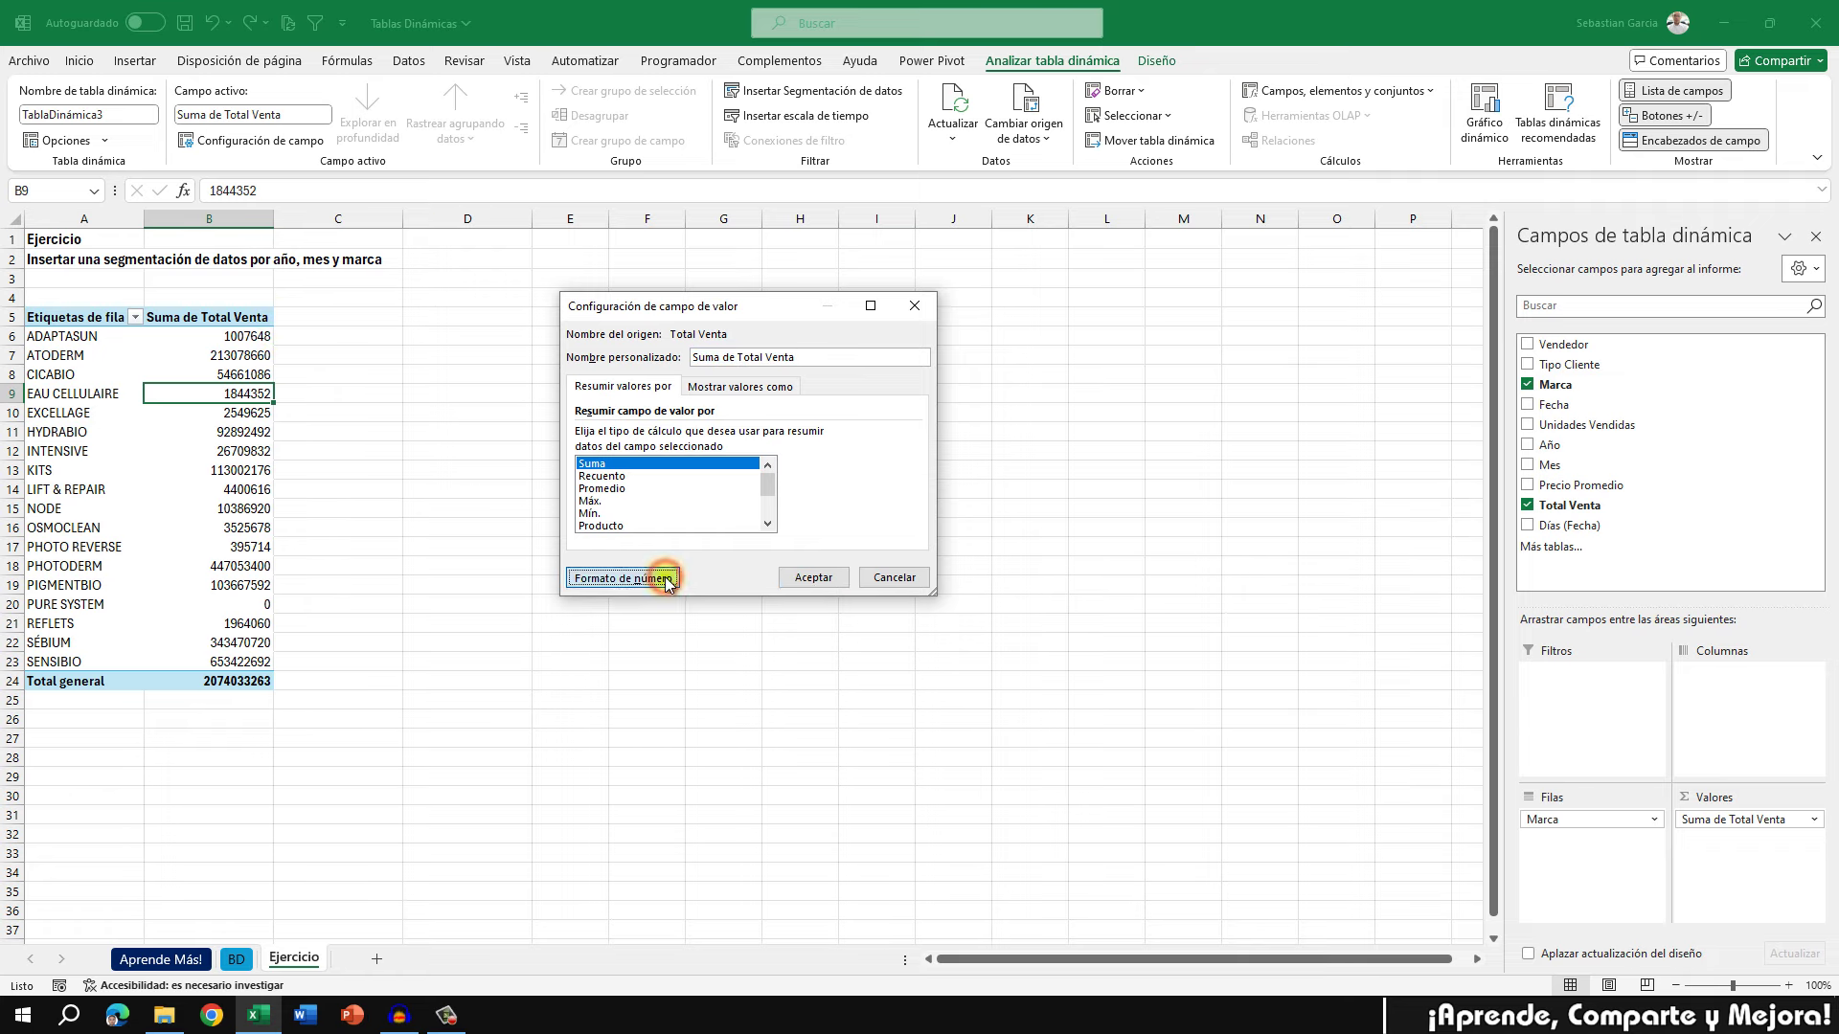
left_click(531, 326)
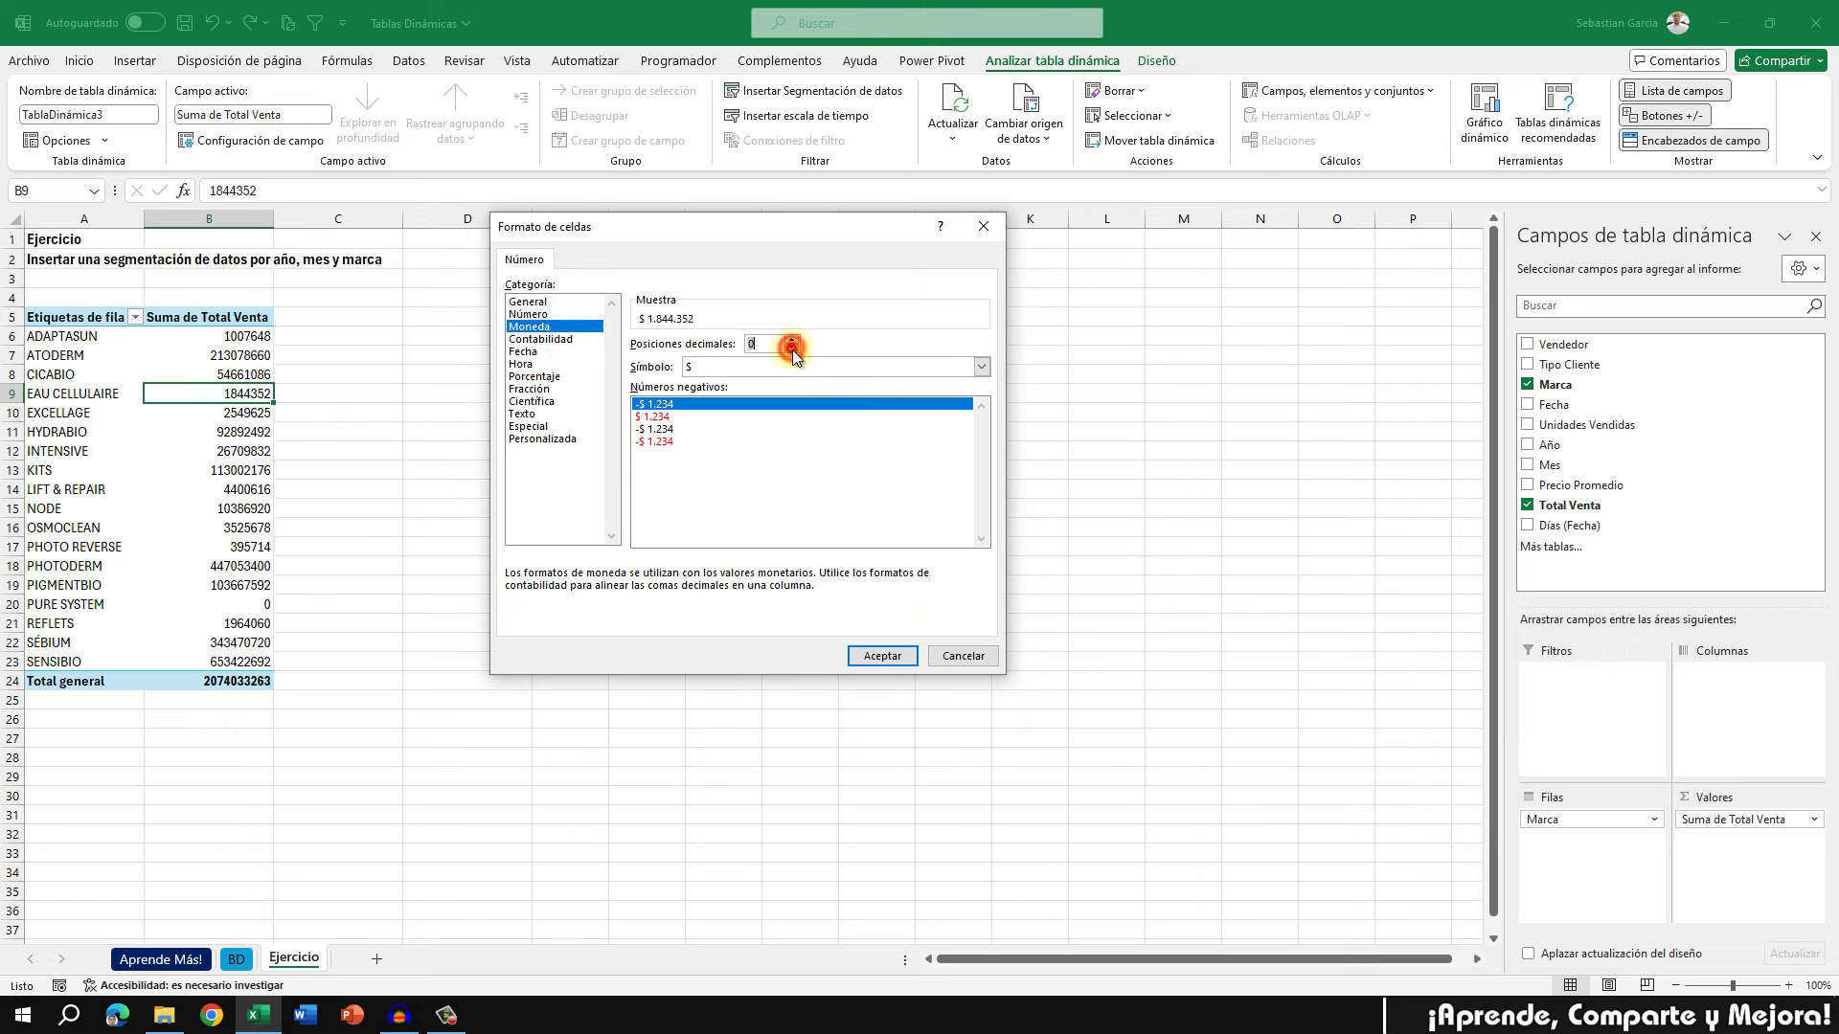
left_click(882, 655)
left_click(828, 575)
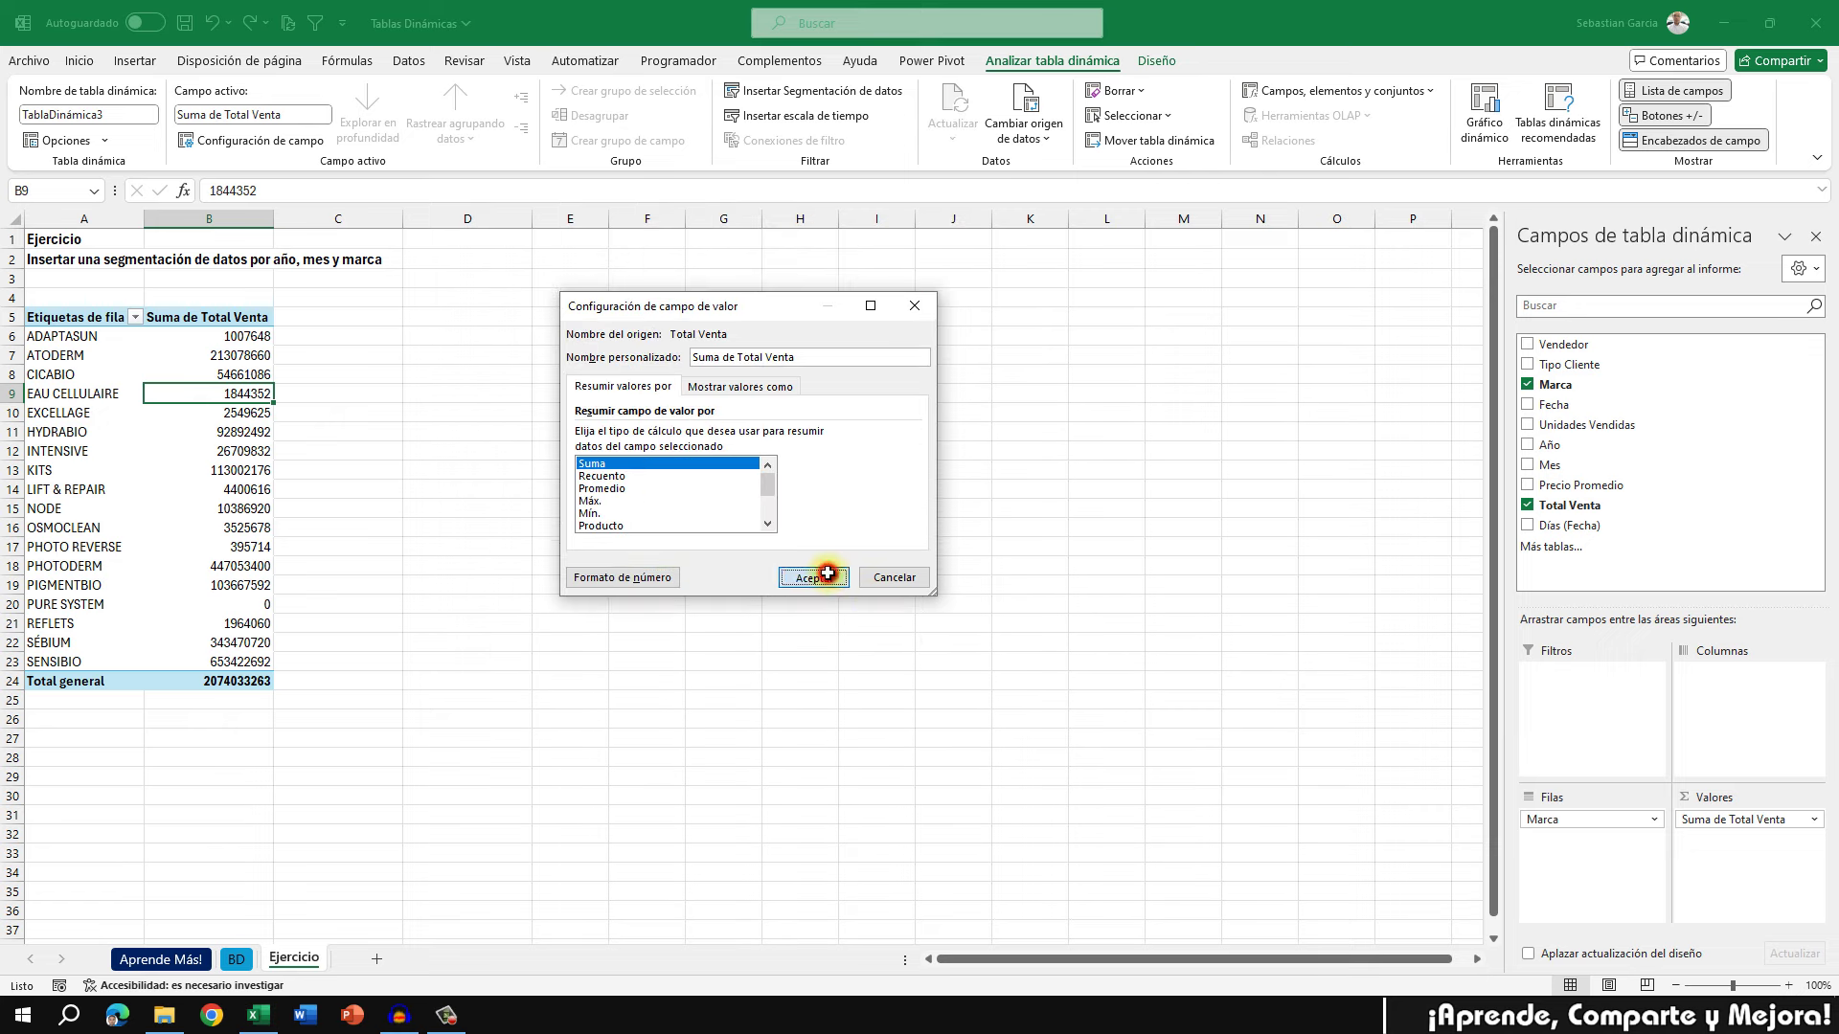
Sort the brands by Total Venta from largest to smallest, SENSIBIO first
right_click(244, 333)
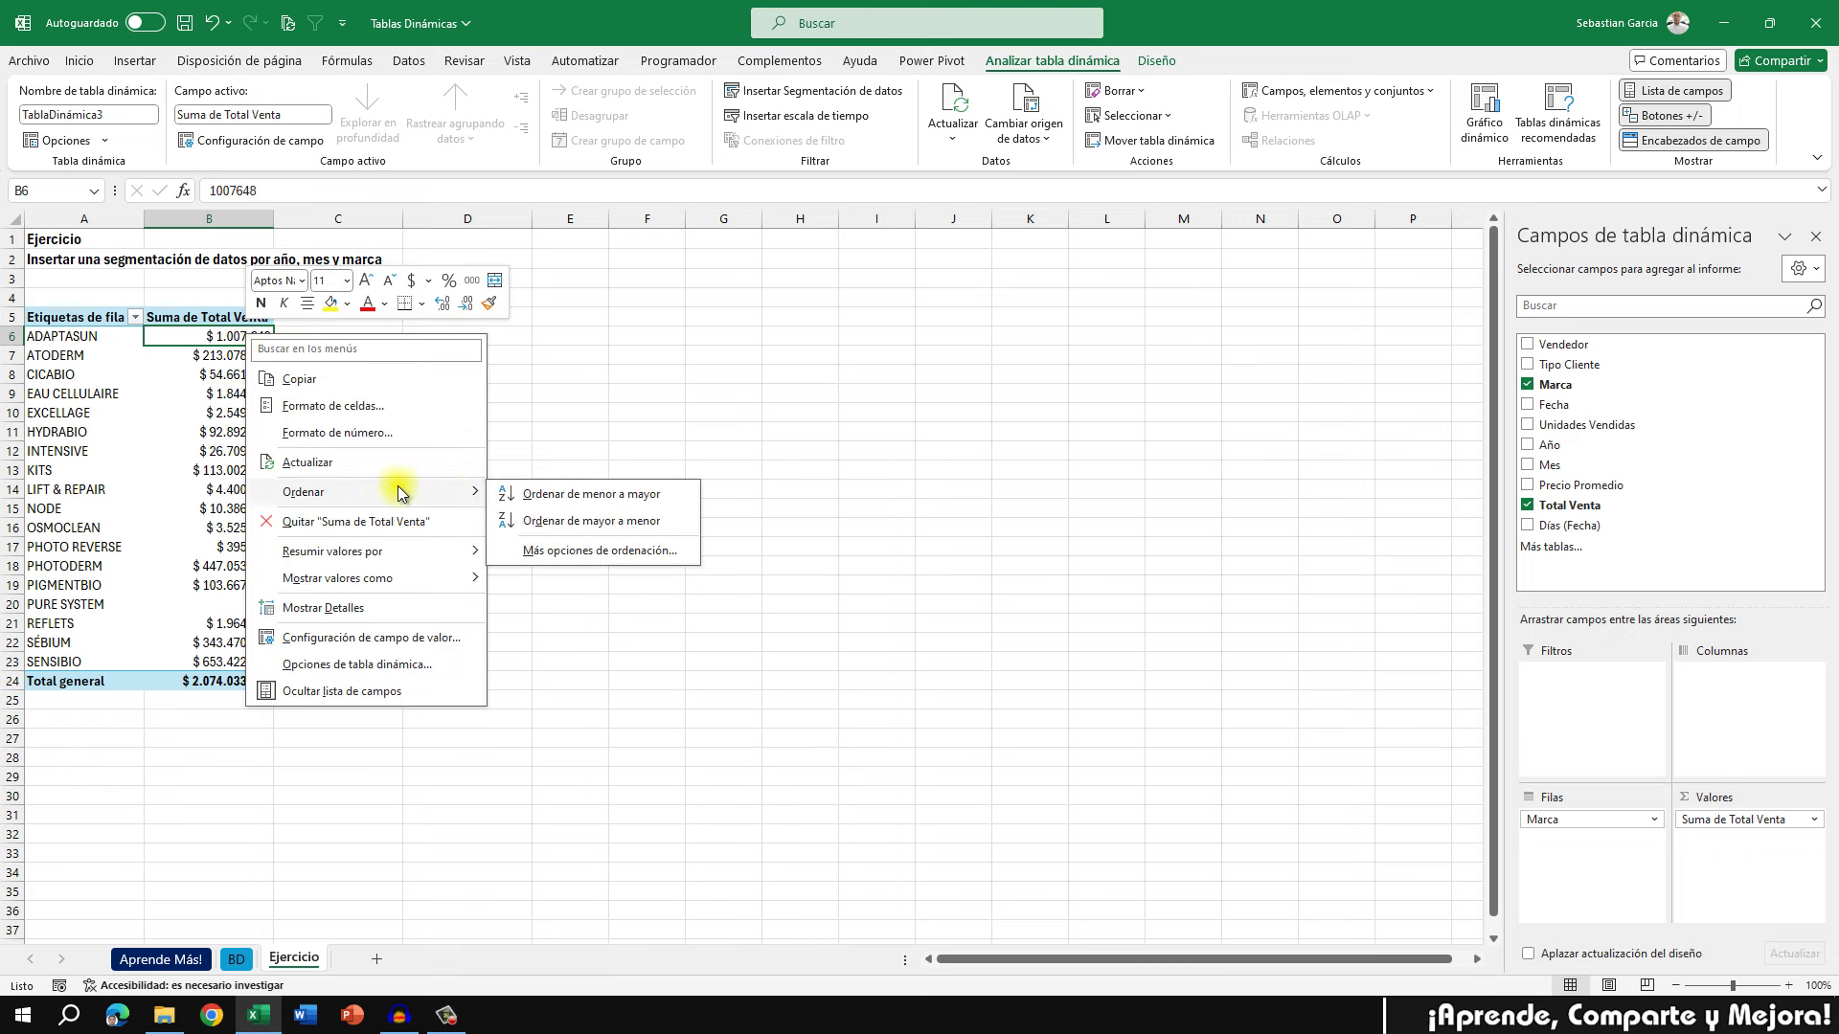
mouse_move(367, 492)
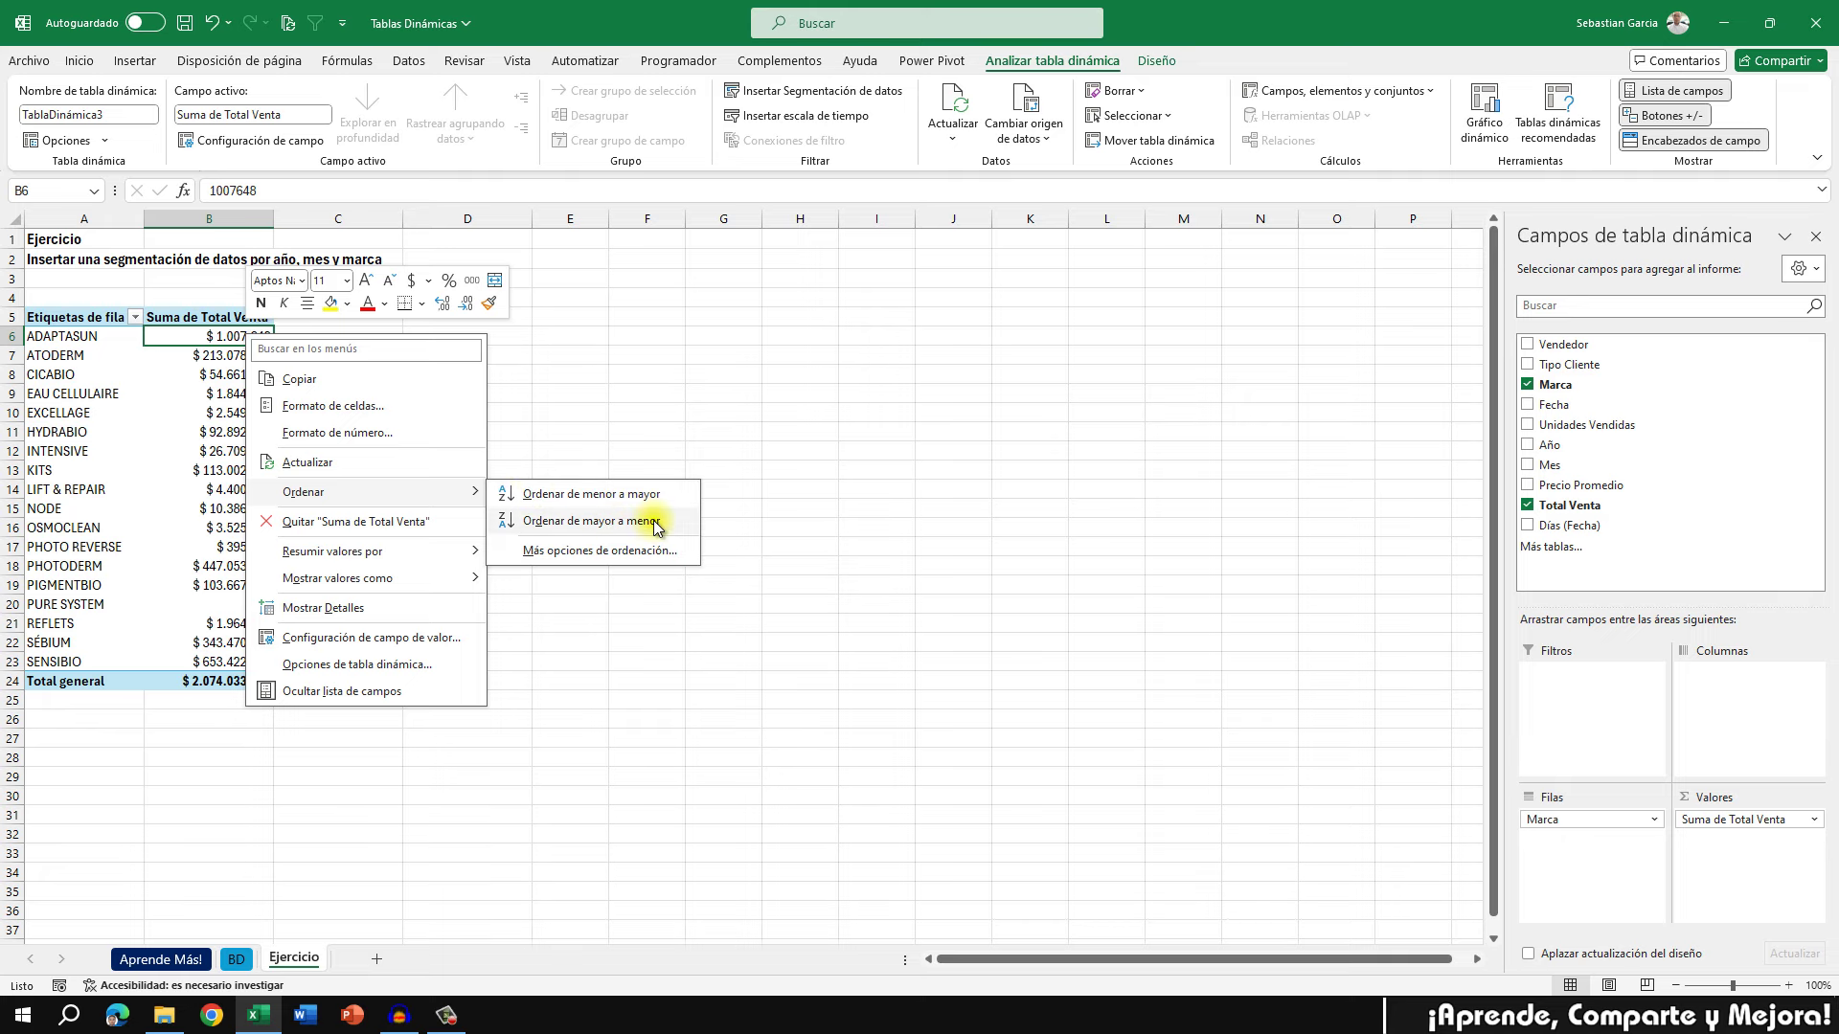
left_click(654, 521)
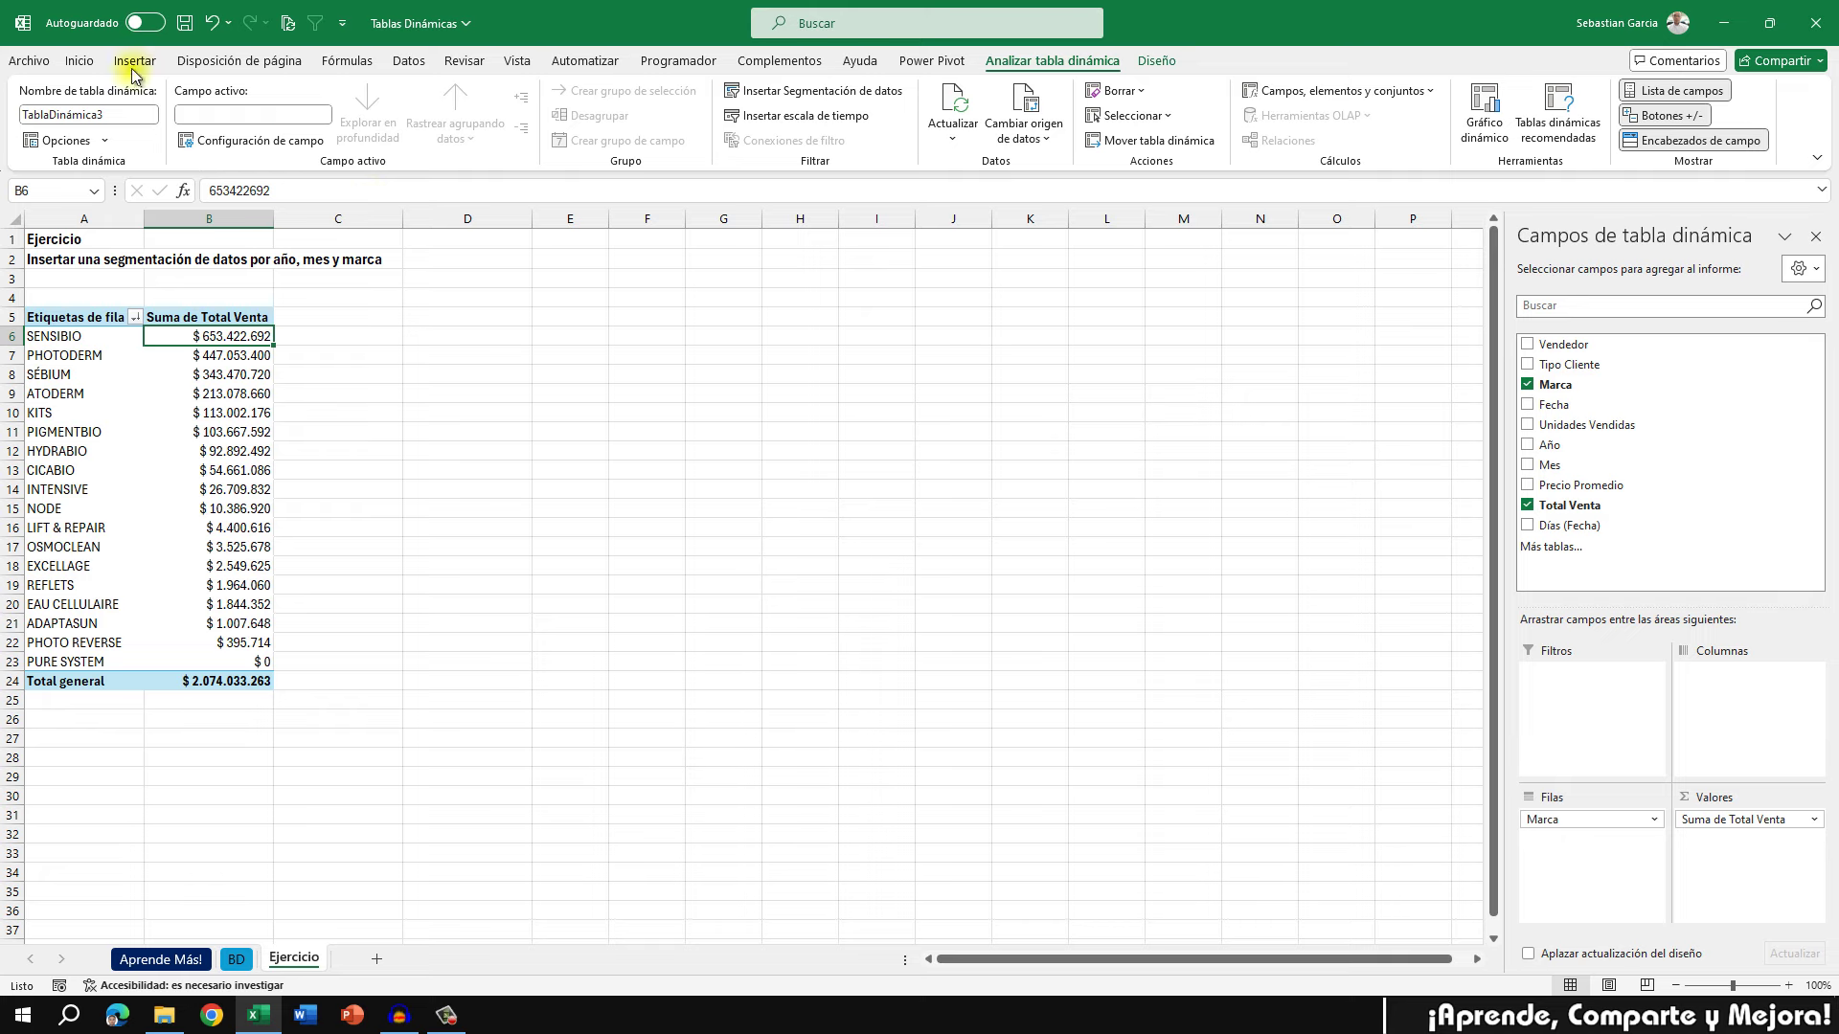
left_click(88, 69)
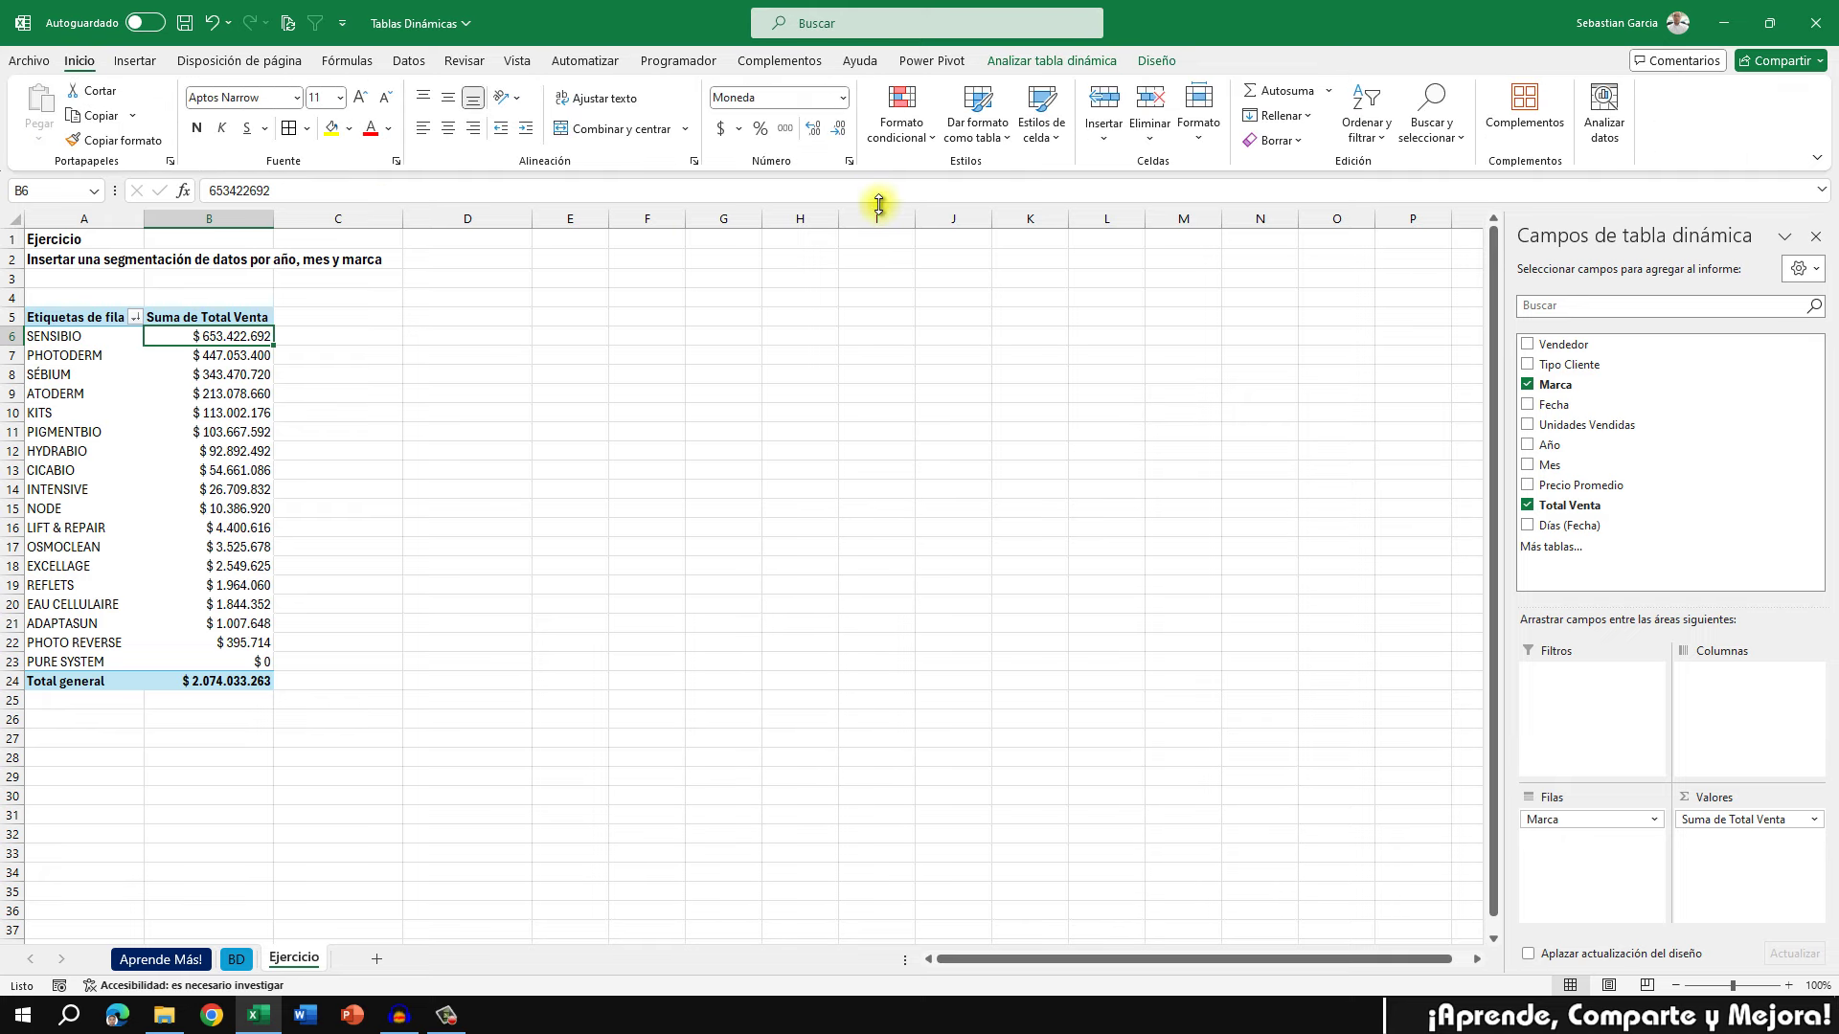
Add orange gradient data bars to Total Venta and apply the rule to all Marca values
left_click(898, 129)
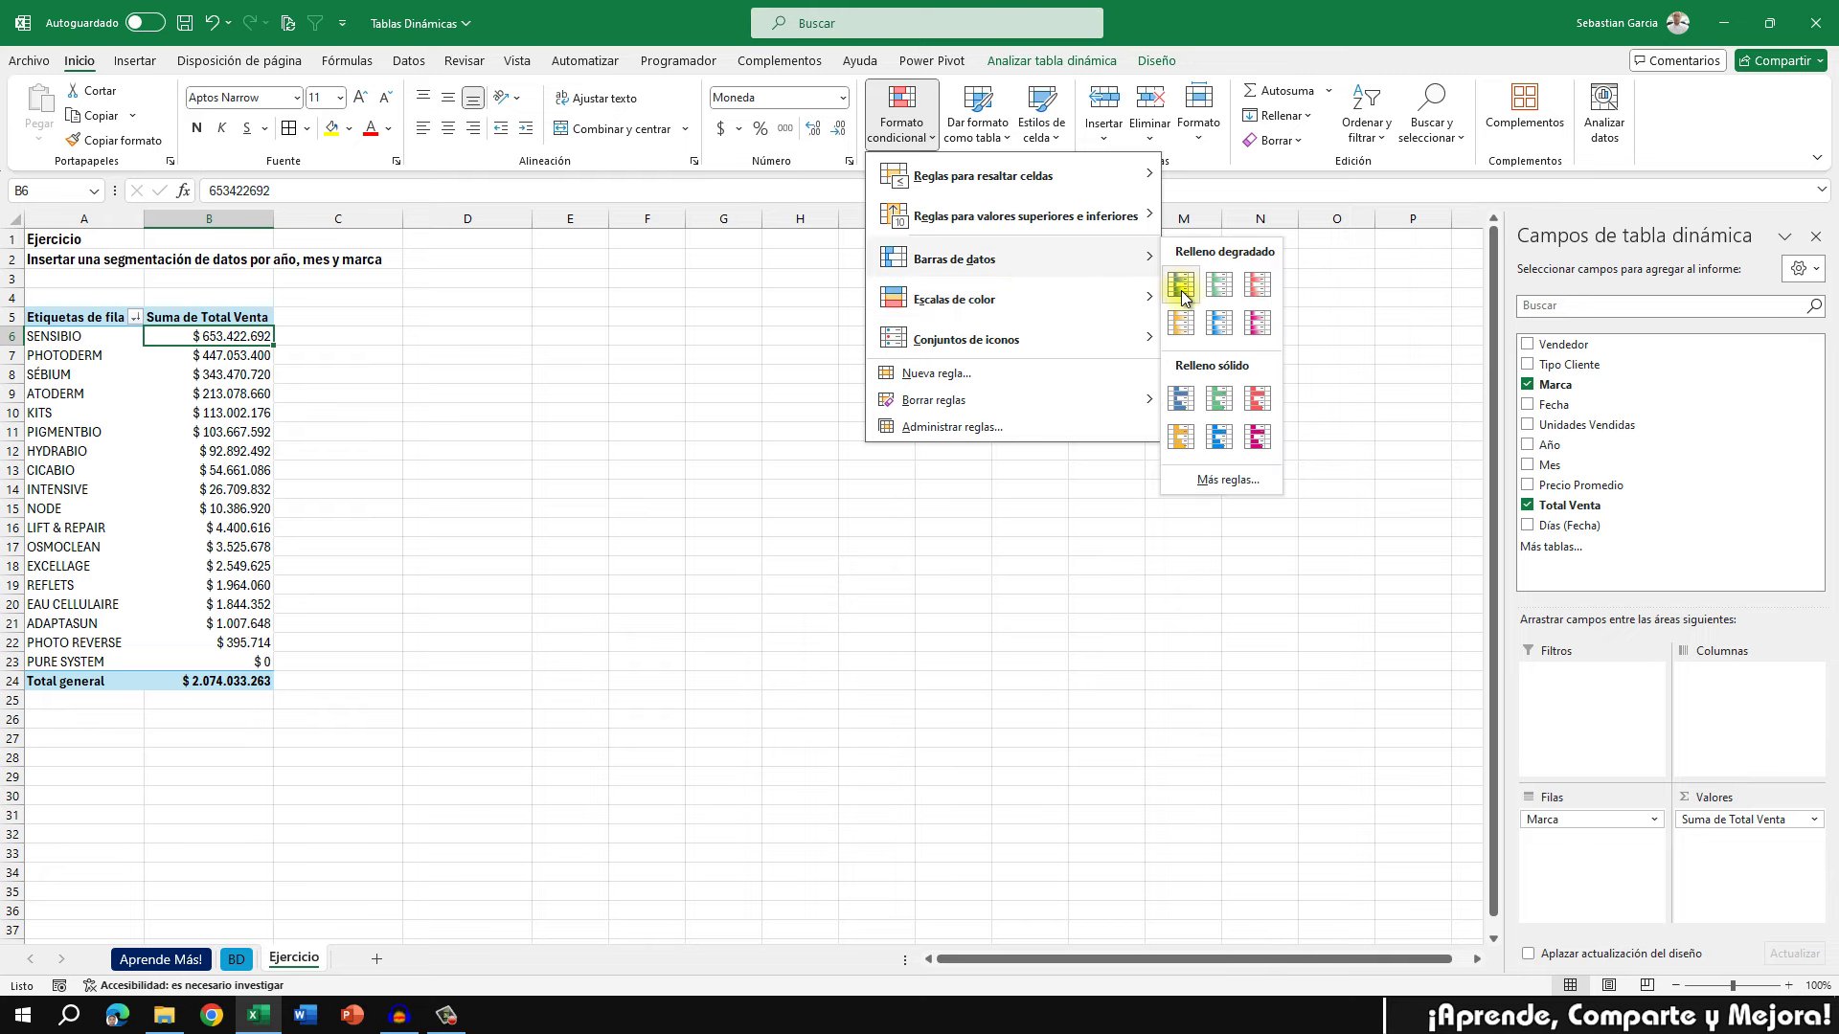
mouse_move(954, 259)
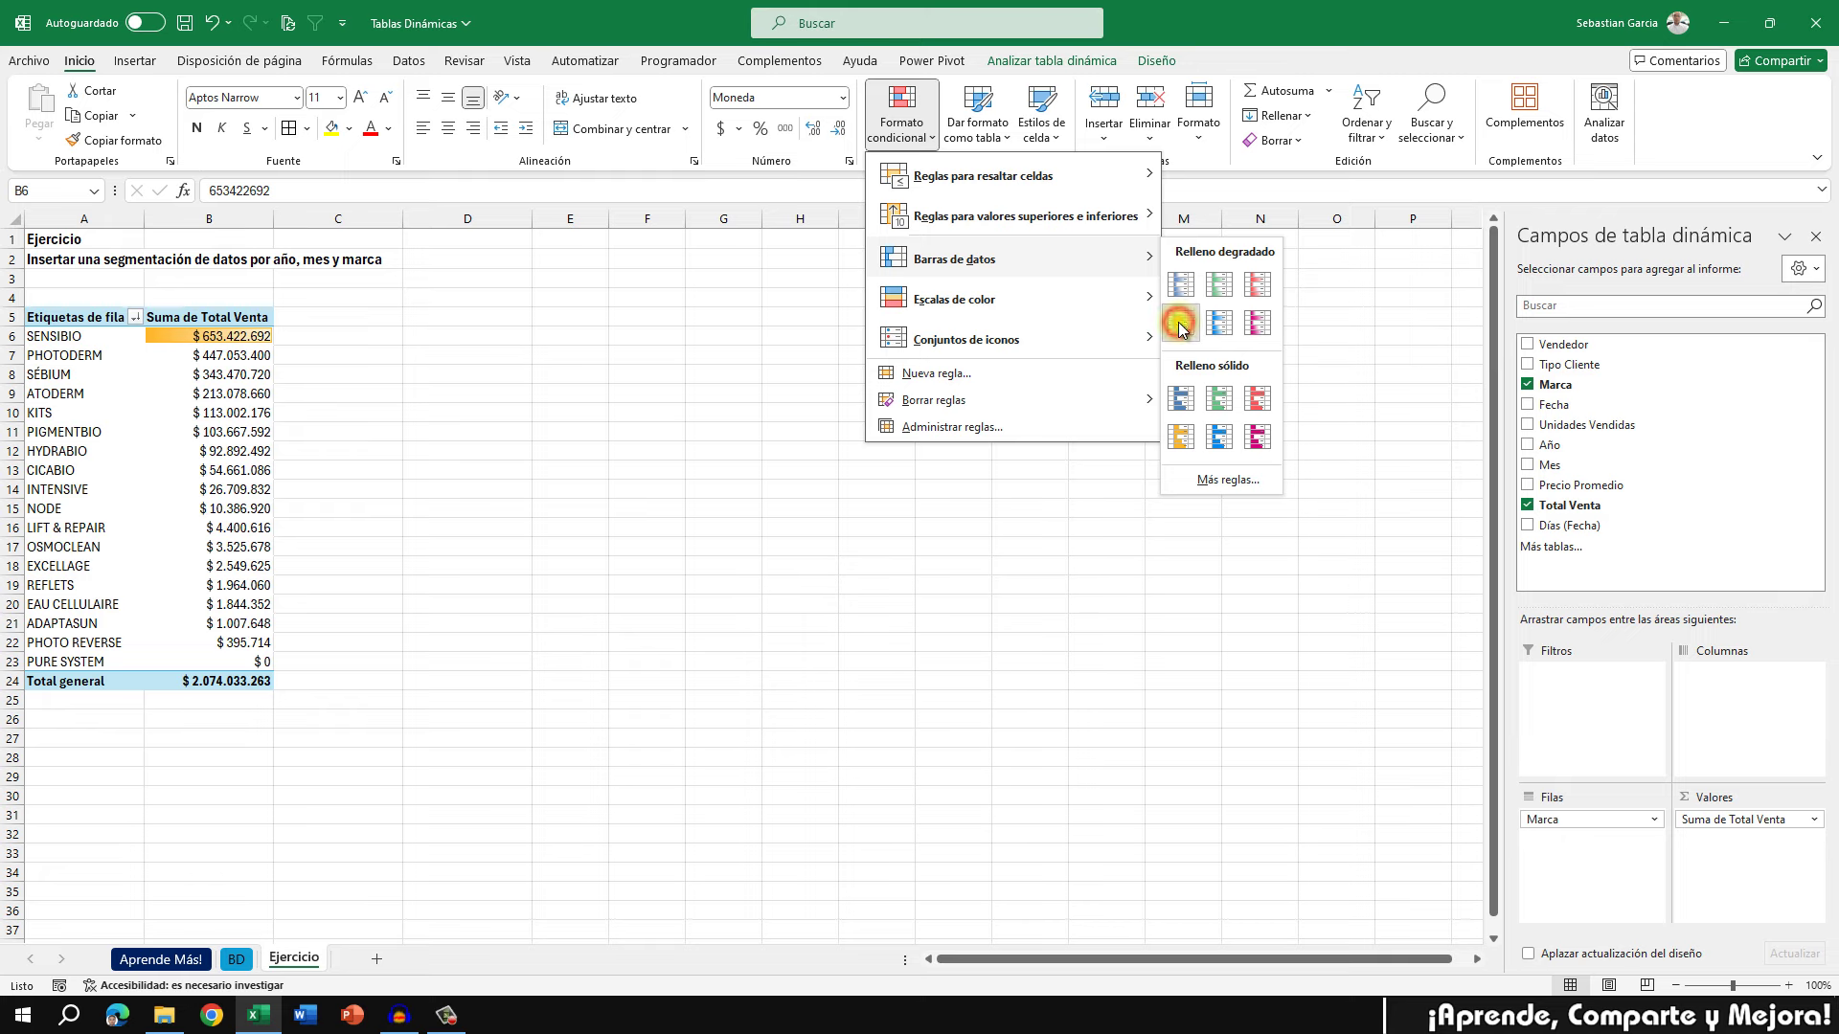
left_click(1179, 326)
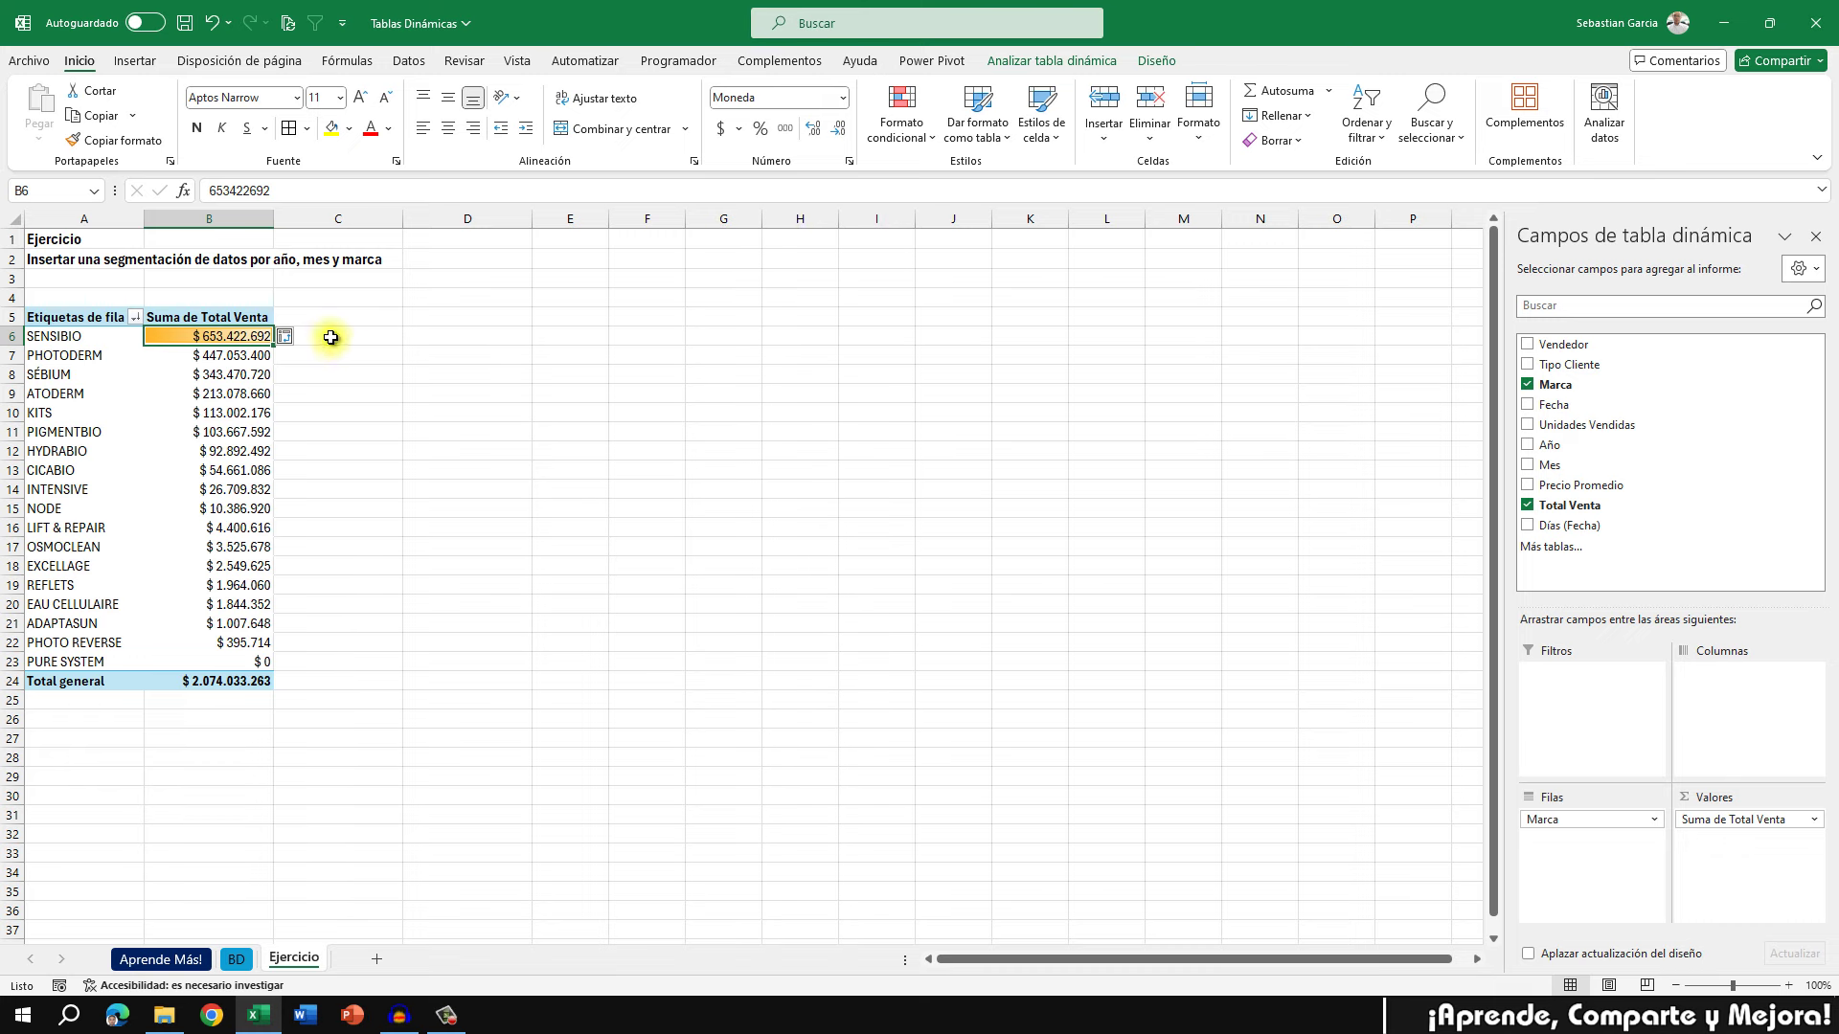
left_click(908, 134)
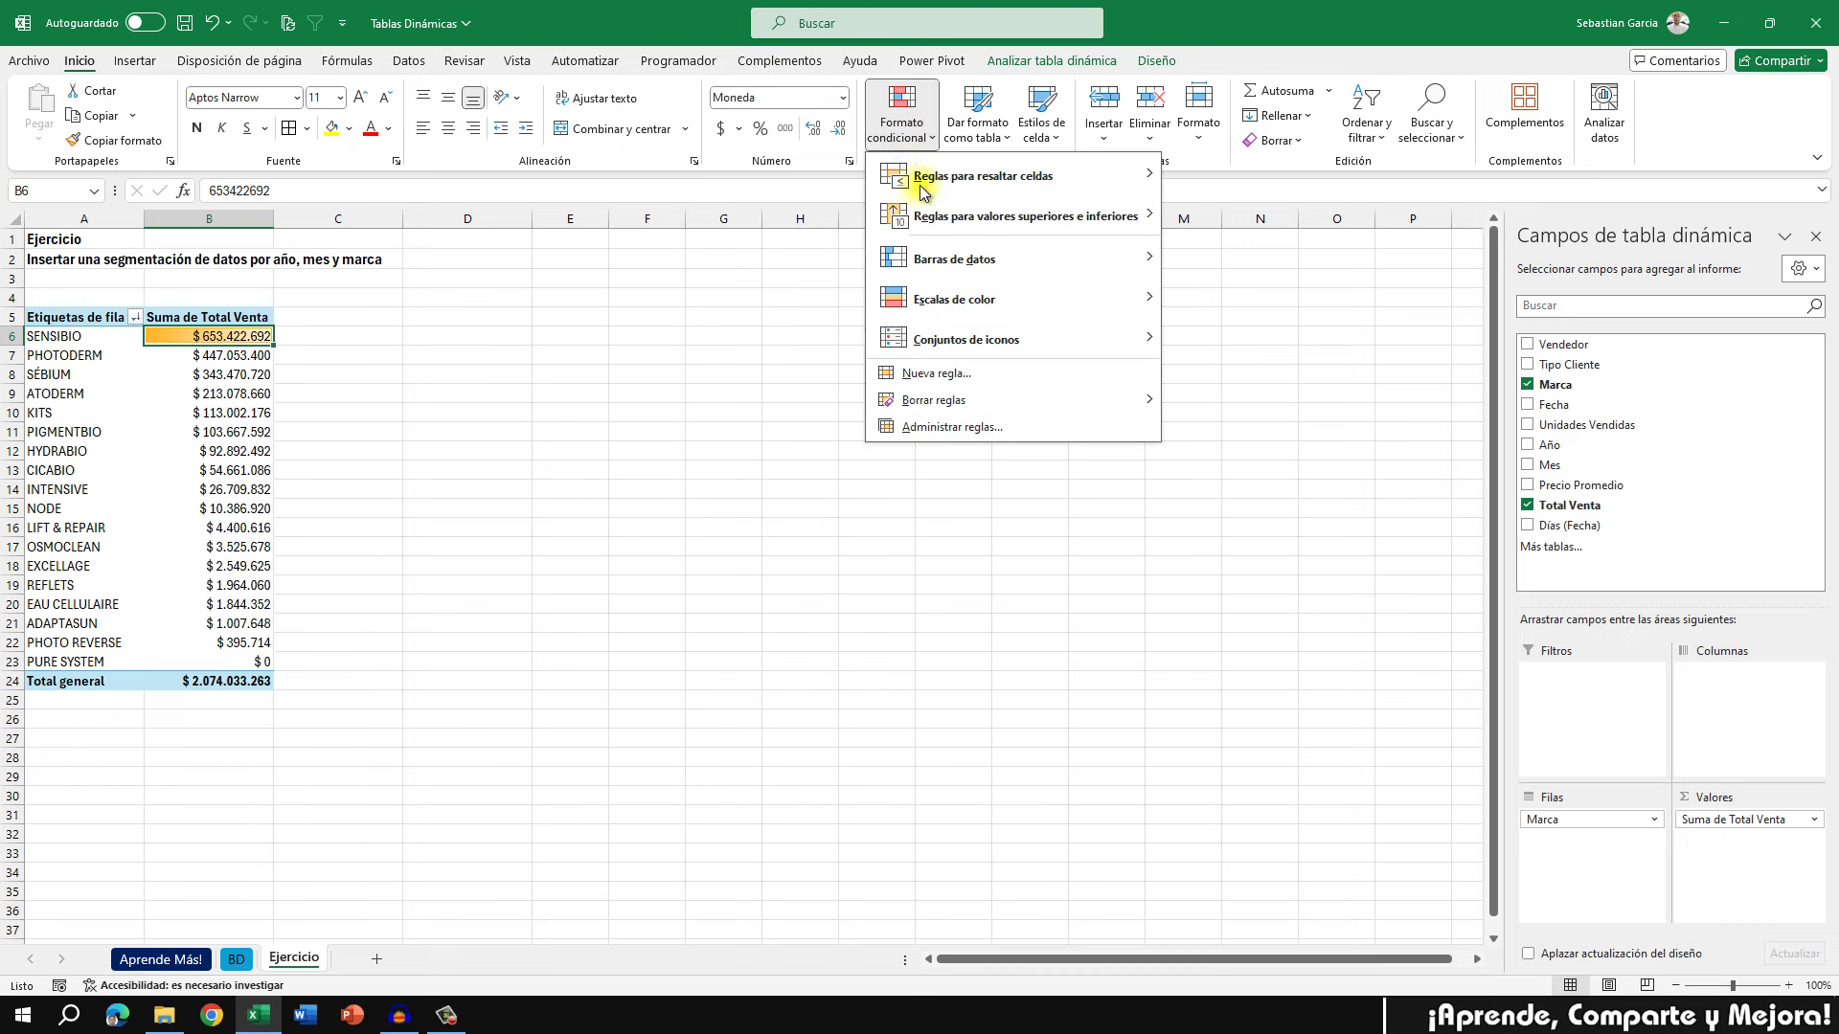
left_click(1013, 427)
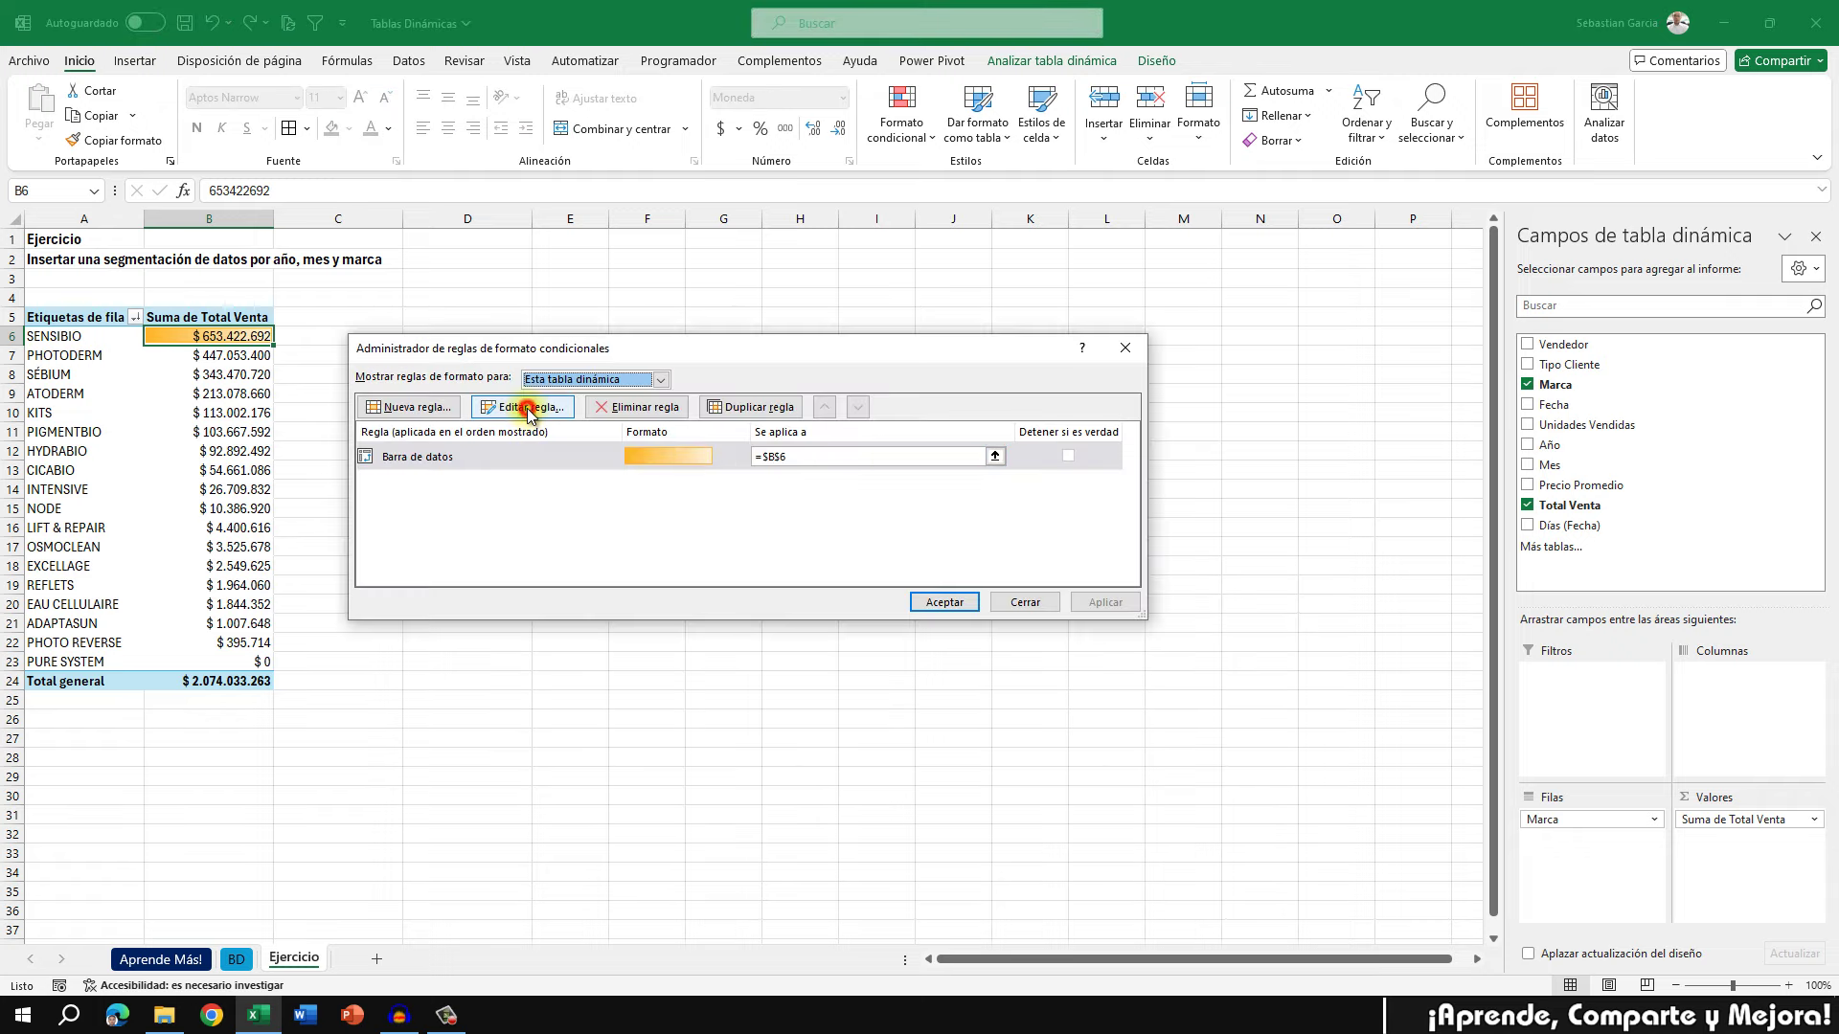
left_click(530, 414)
left_click(599, 316)
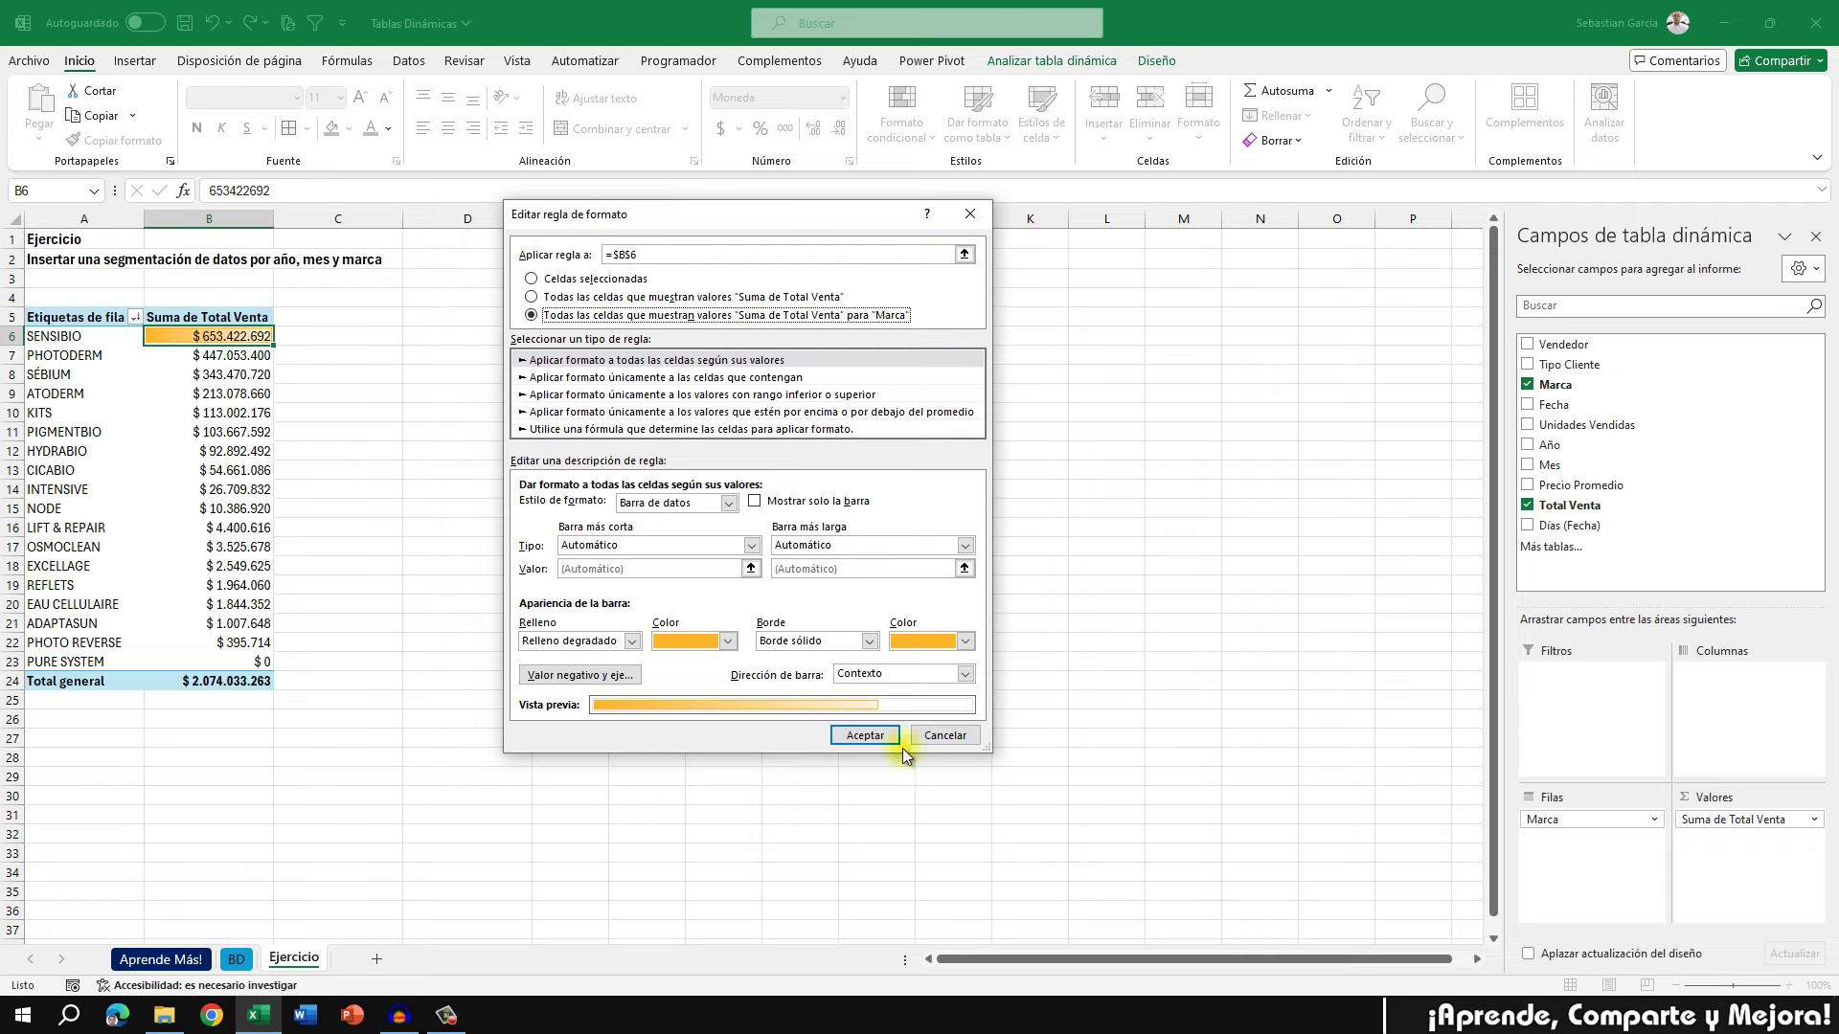
left_click(861, 735)
left_click(1105, 605)
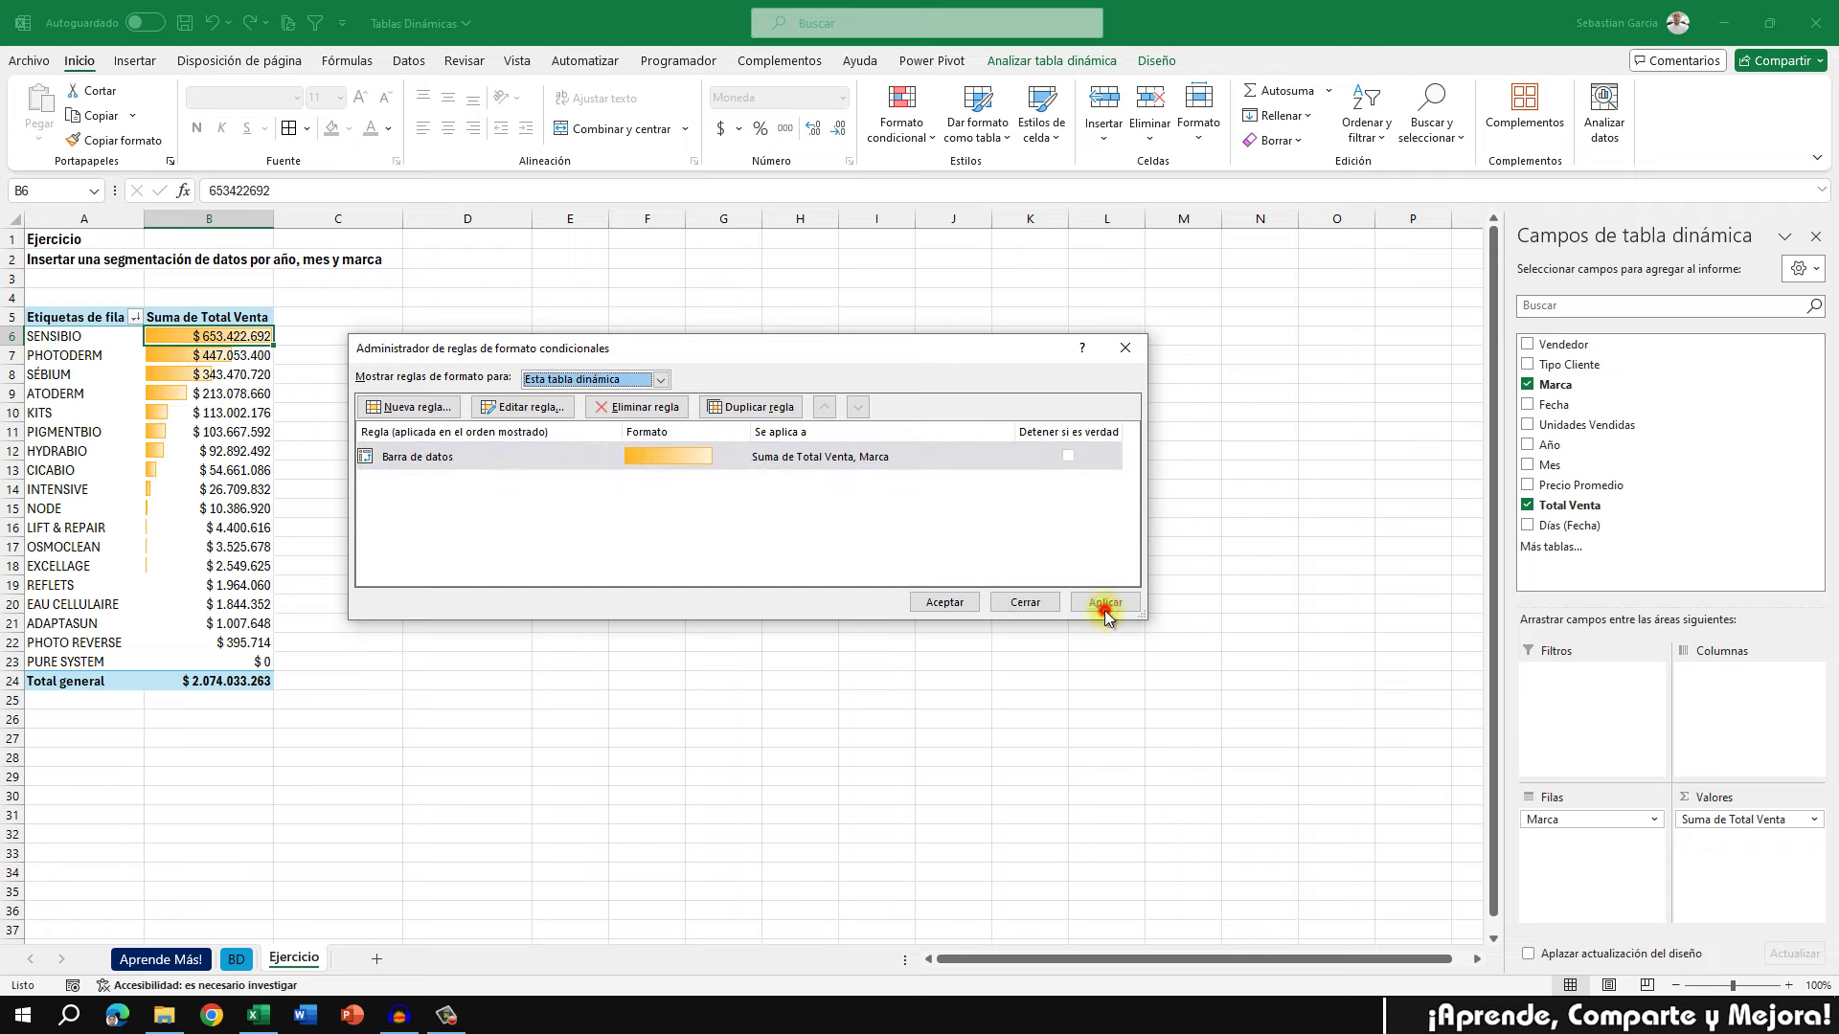
left_click(953, 601)
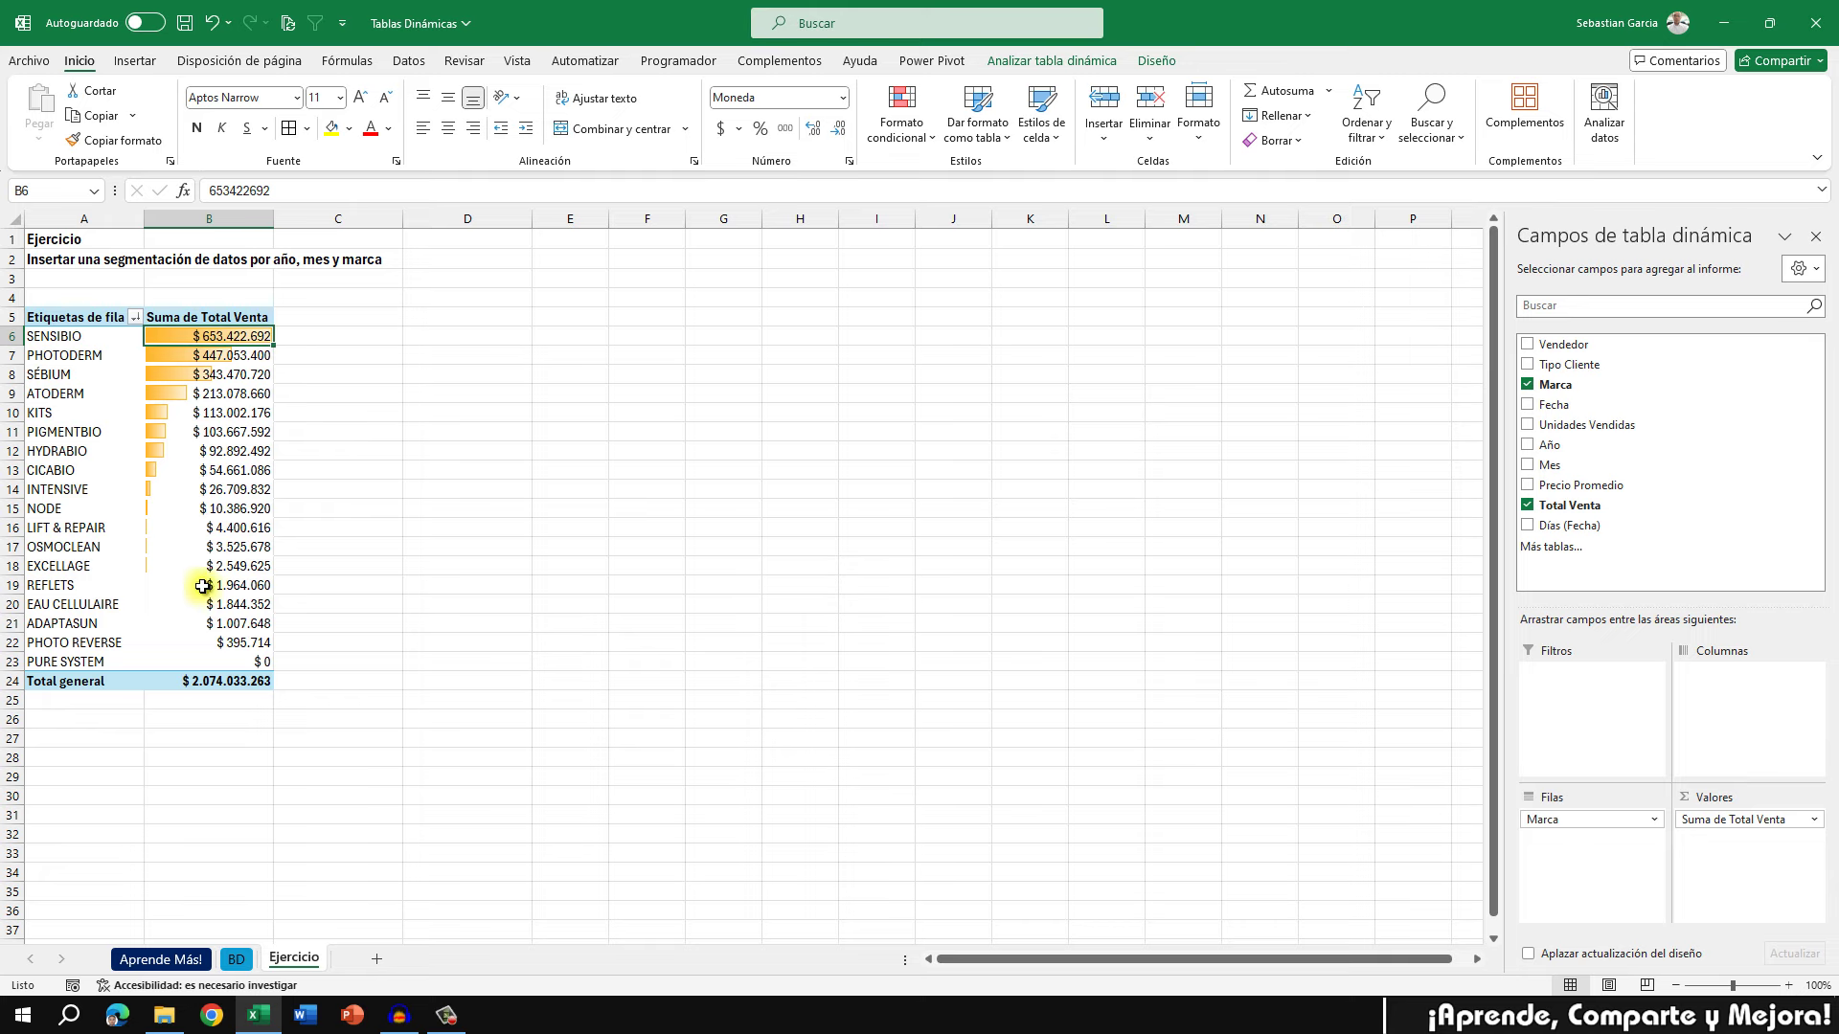
Widen column B so the orange data bars and currency amounts fit
left_click_drag(187, 566, 187, 637)
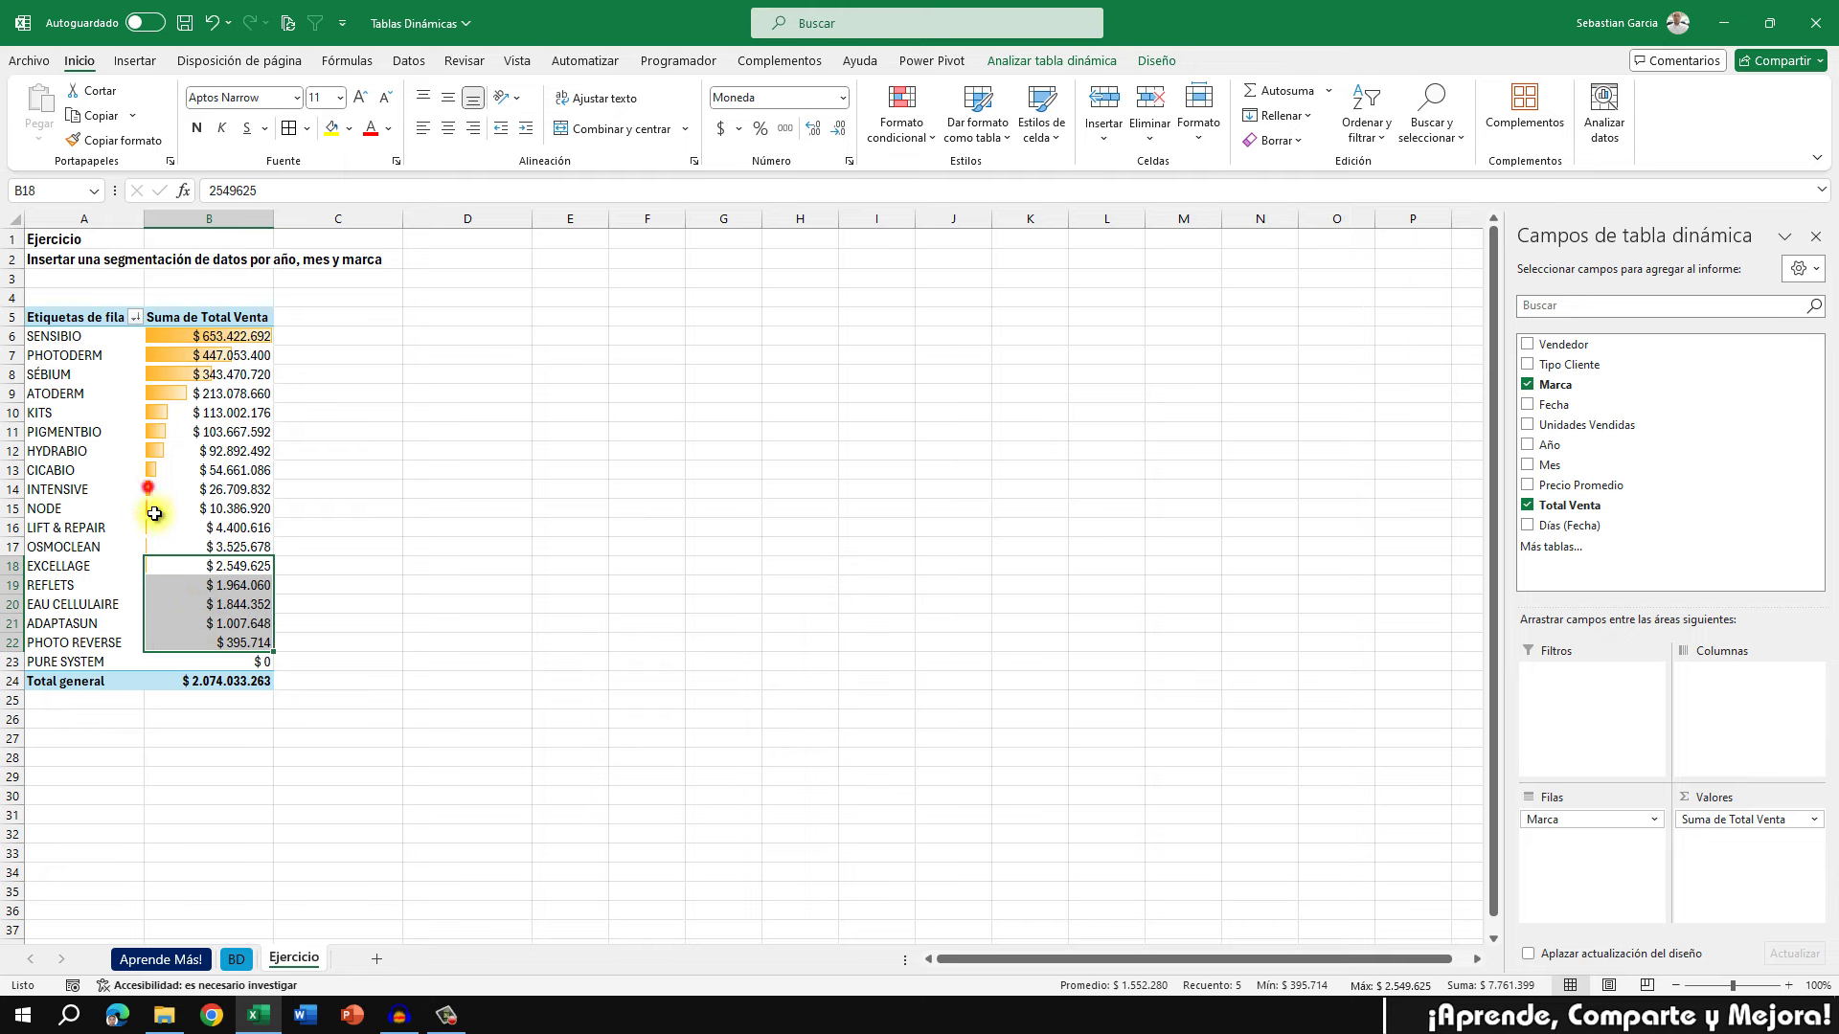
left_click_drag(149, 489, 164, 665)
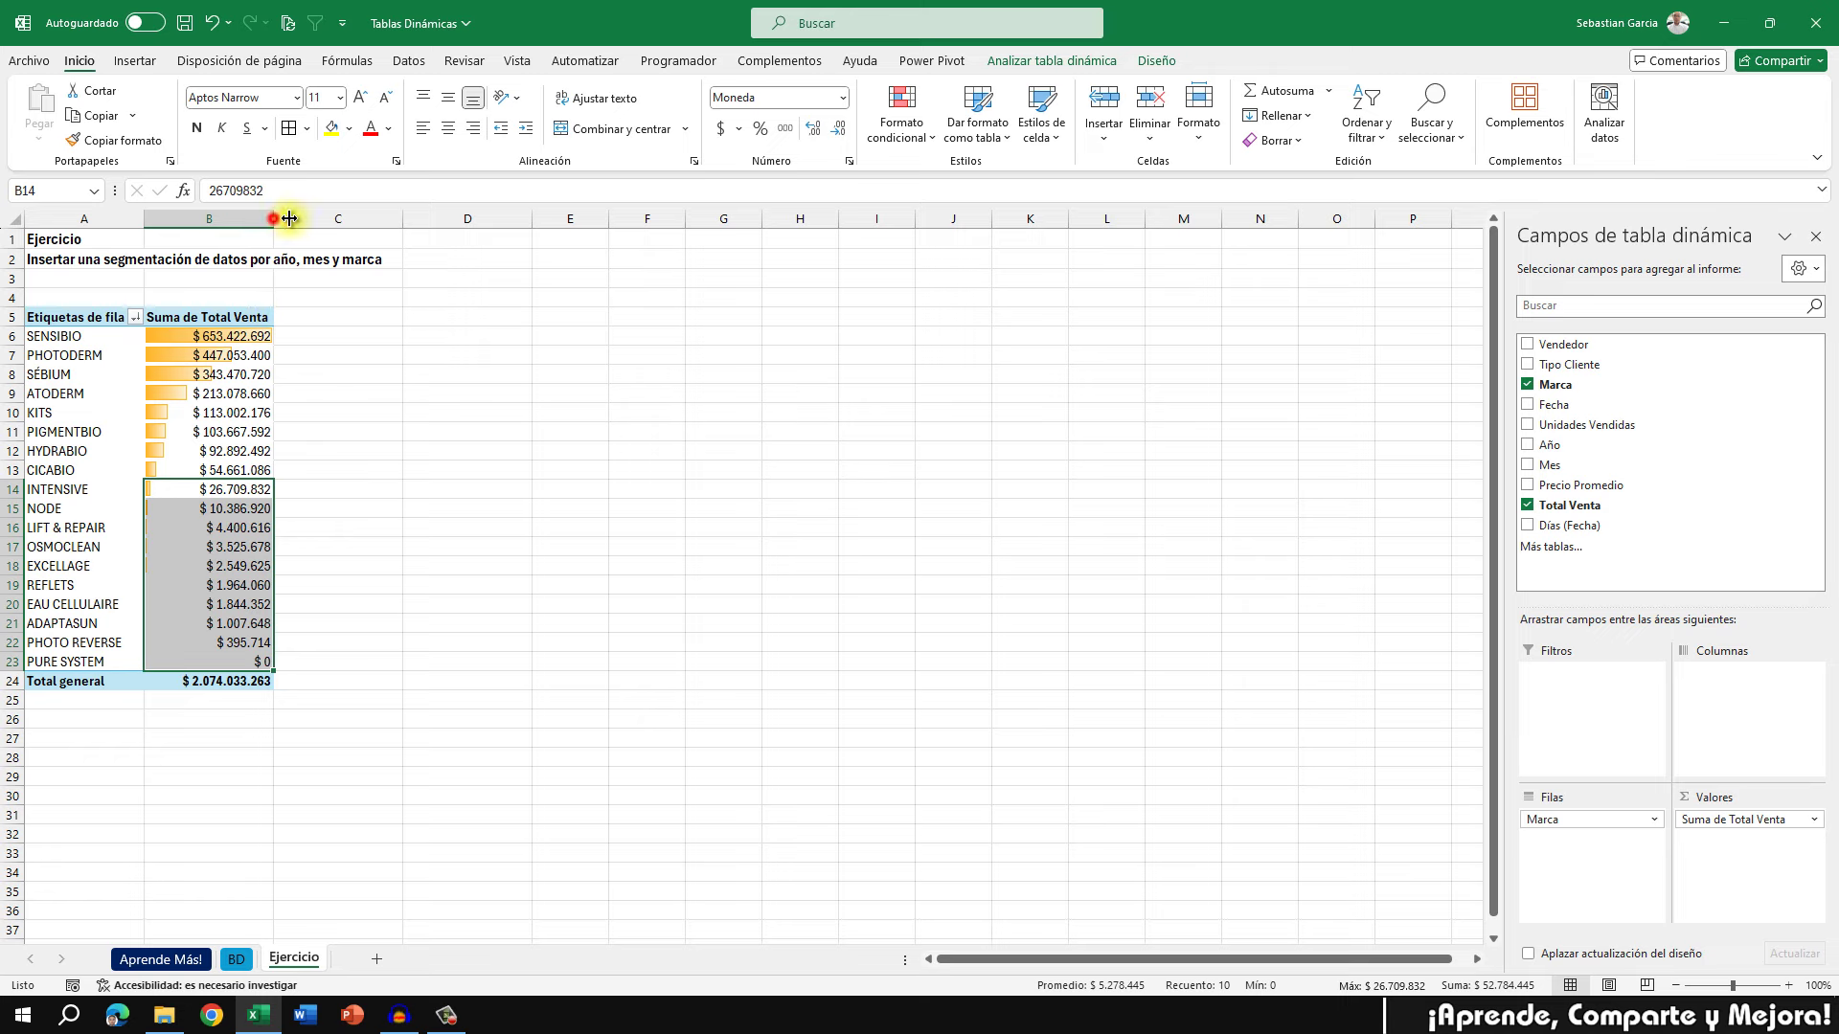
left_click_drag(288, 218, 320, 219)
left_click(404, 450)
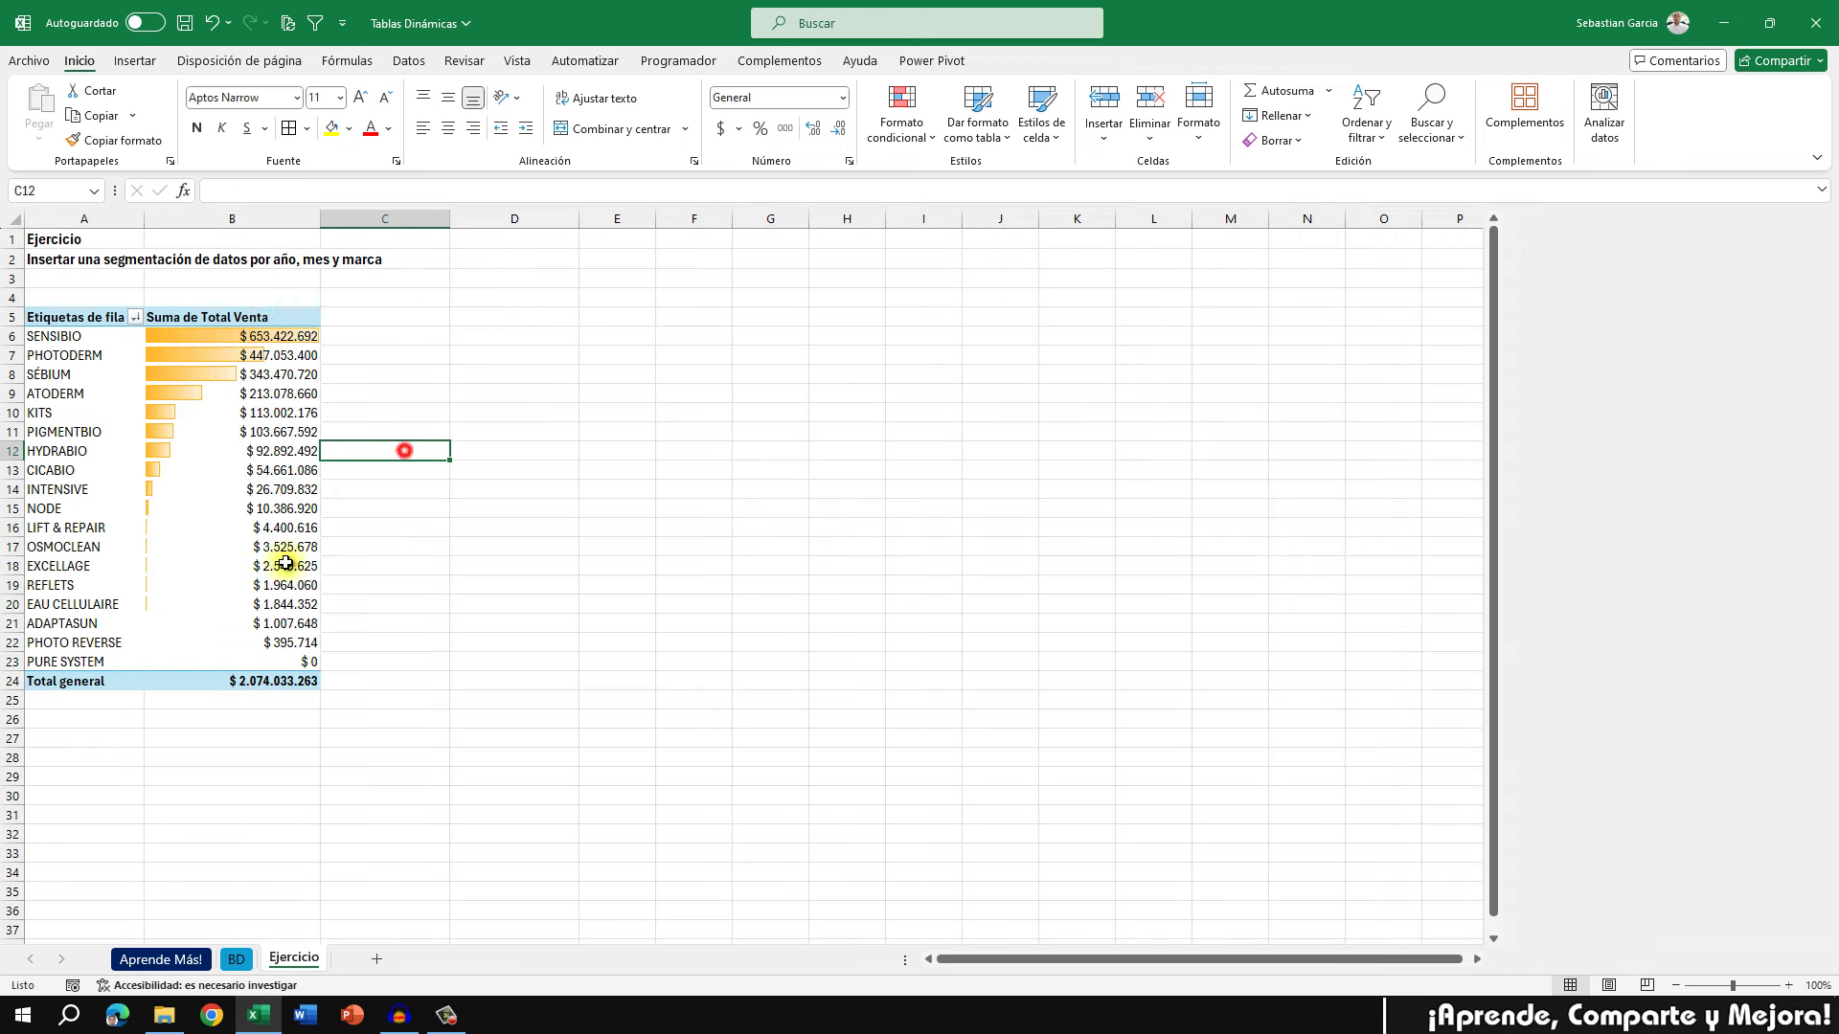
left_click_drag(211, 337, 199, 559)
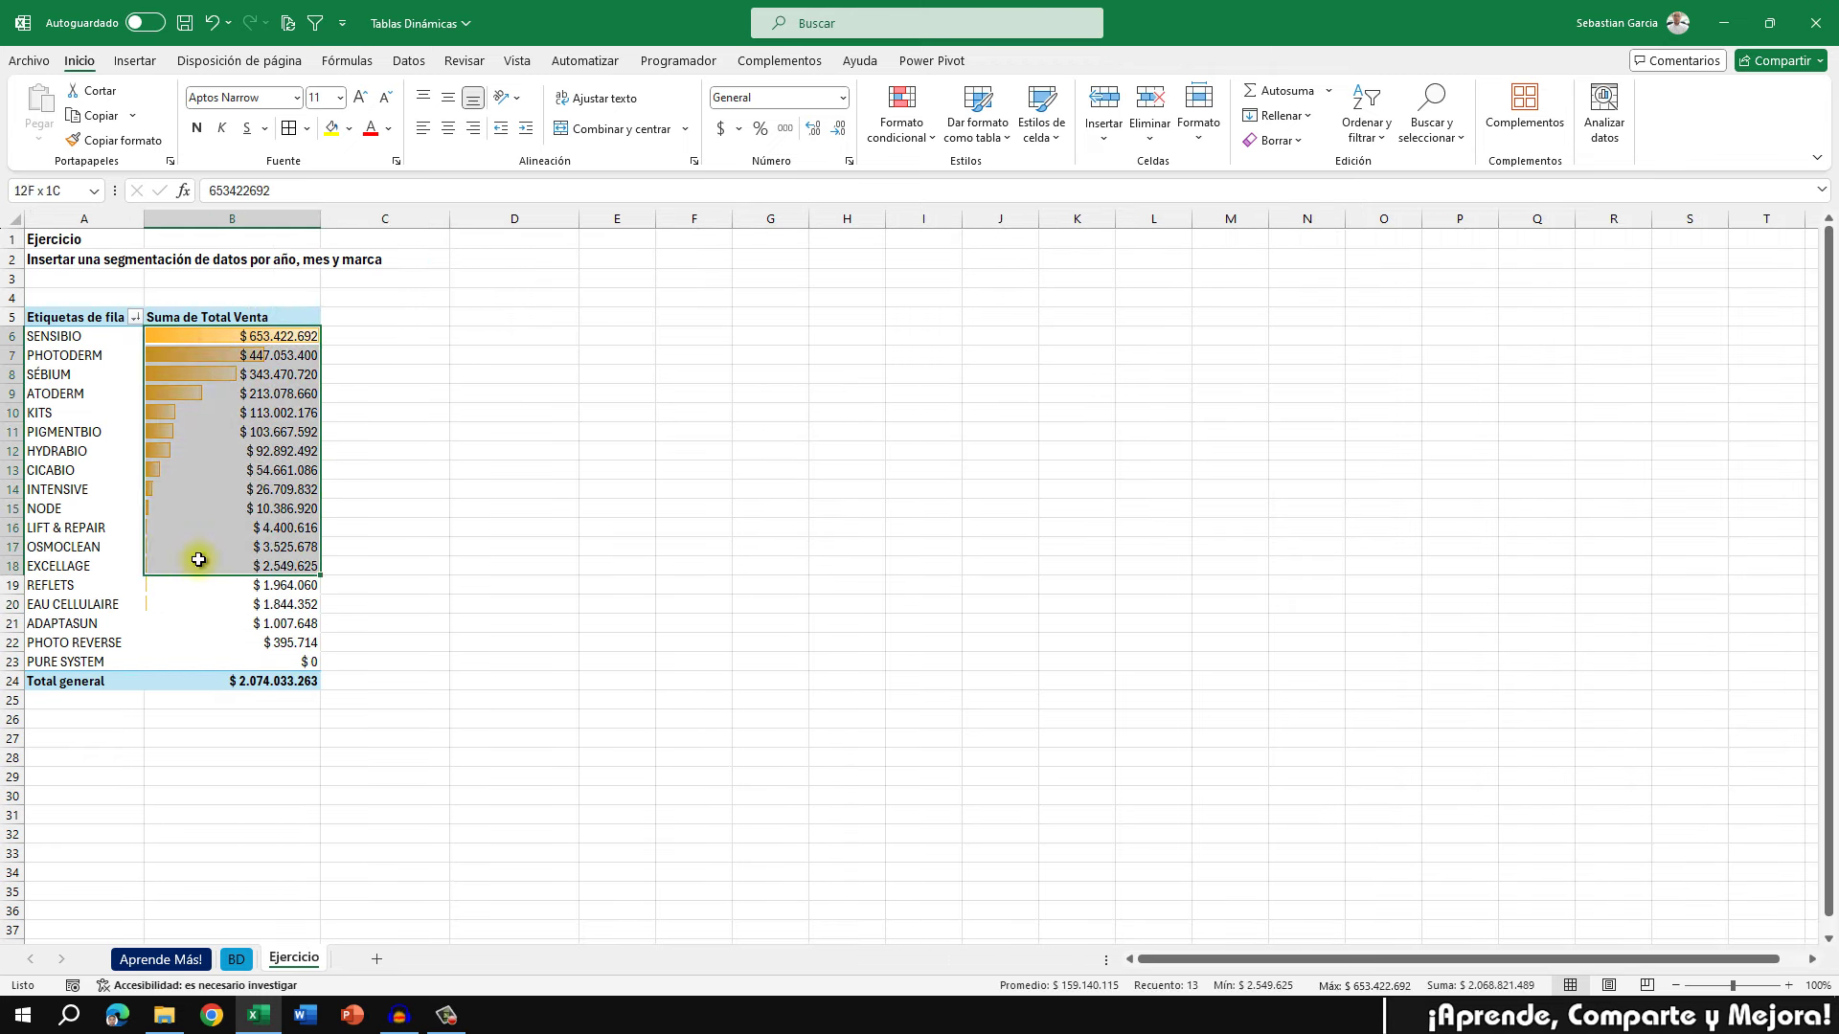
left_click(421, 392)
left_click(305, 397)
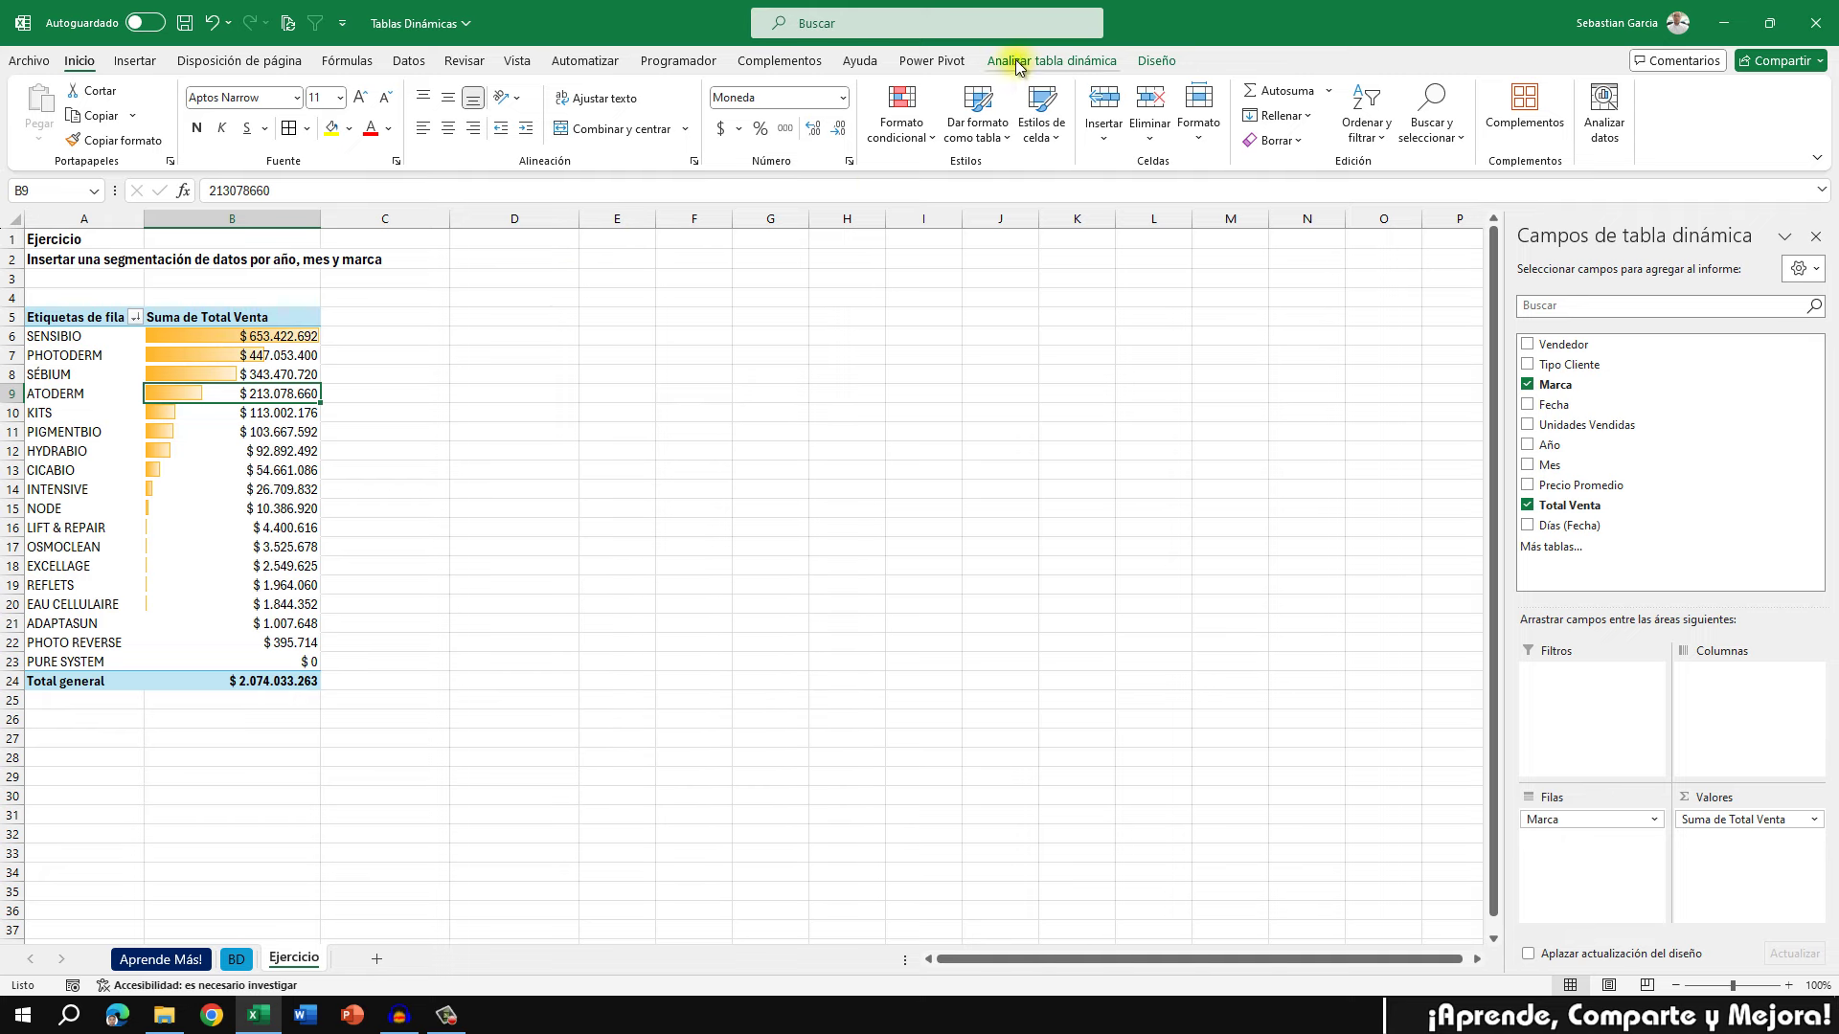
Insert four slicers from Segmentación de datos: Tipo Cliente, Marca, Año and Mes
left_click(1050, 65)
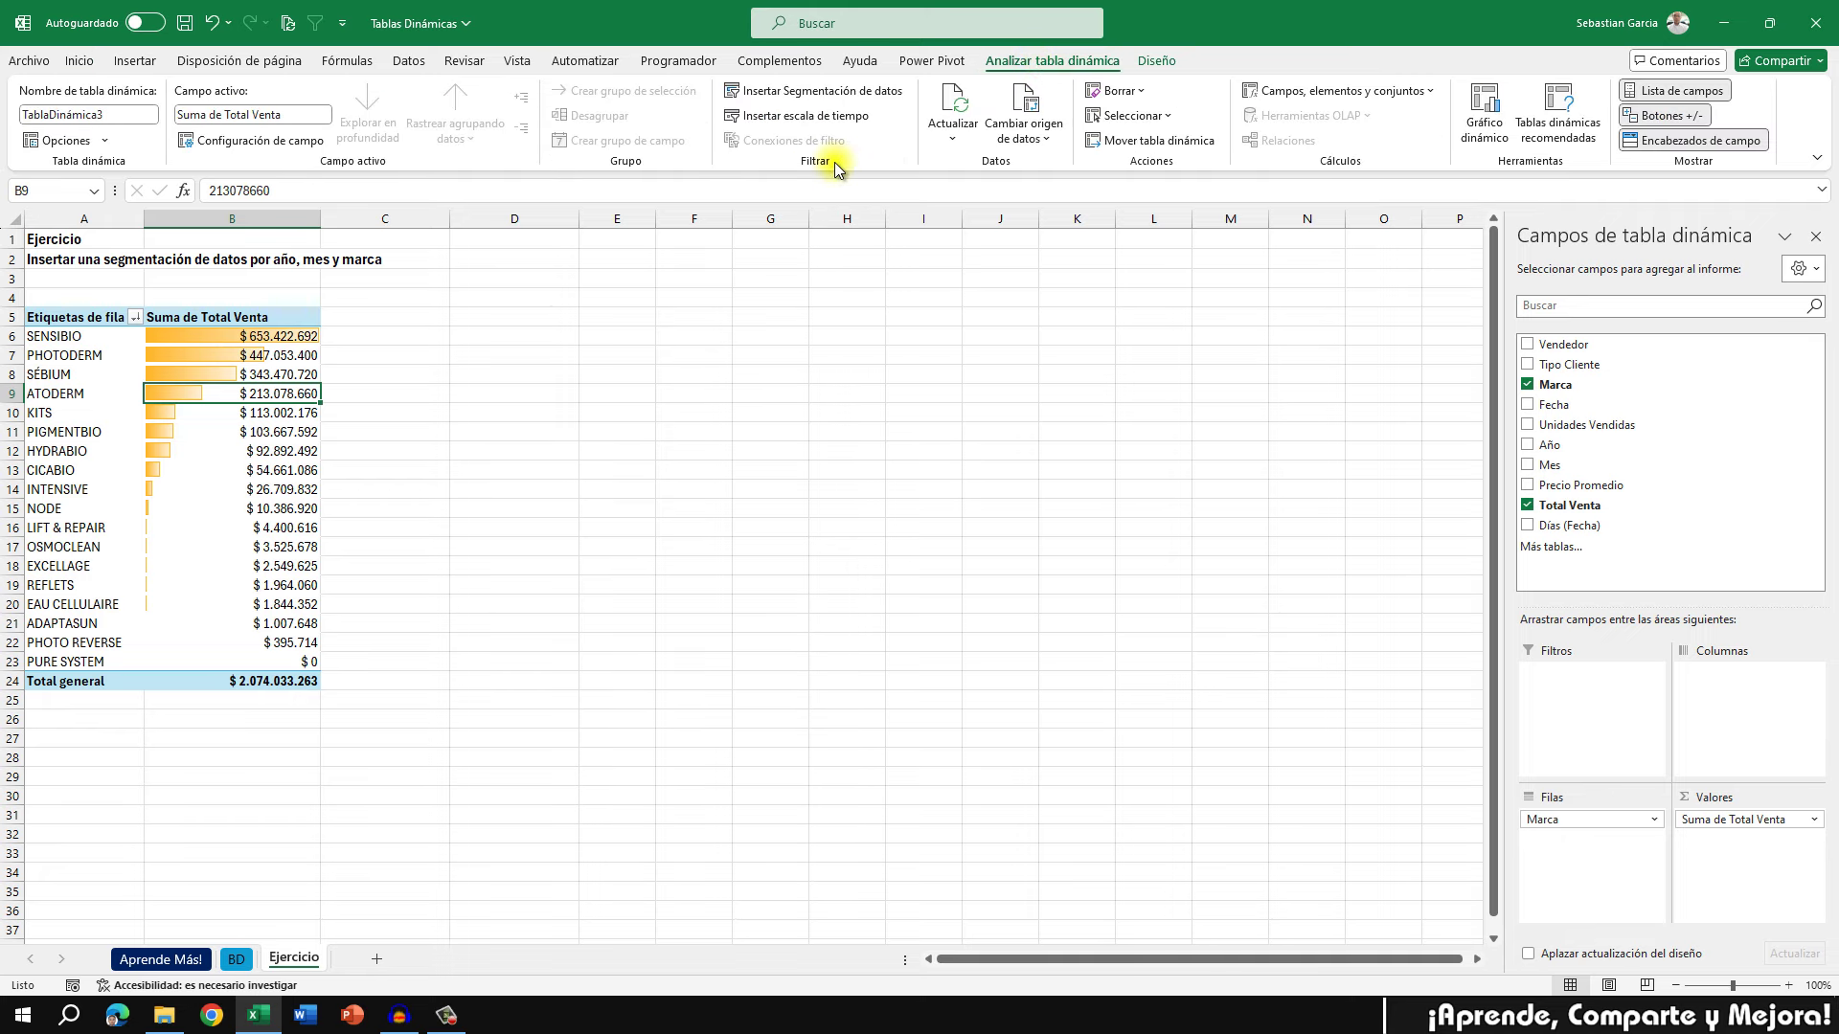
left_click(867, 93)
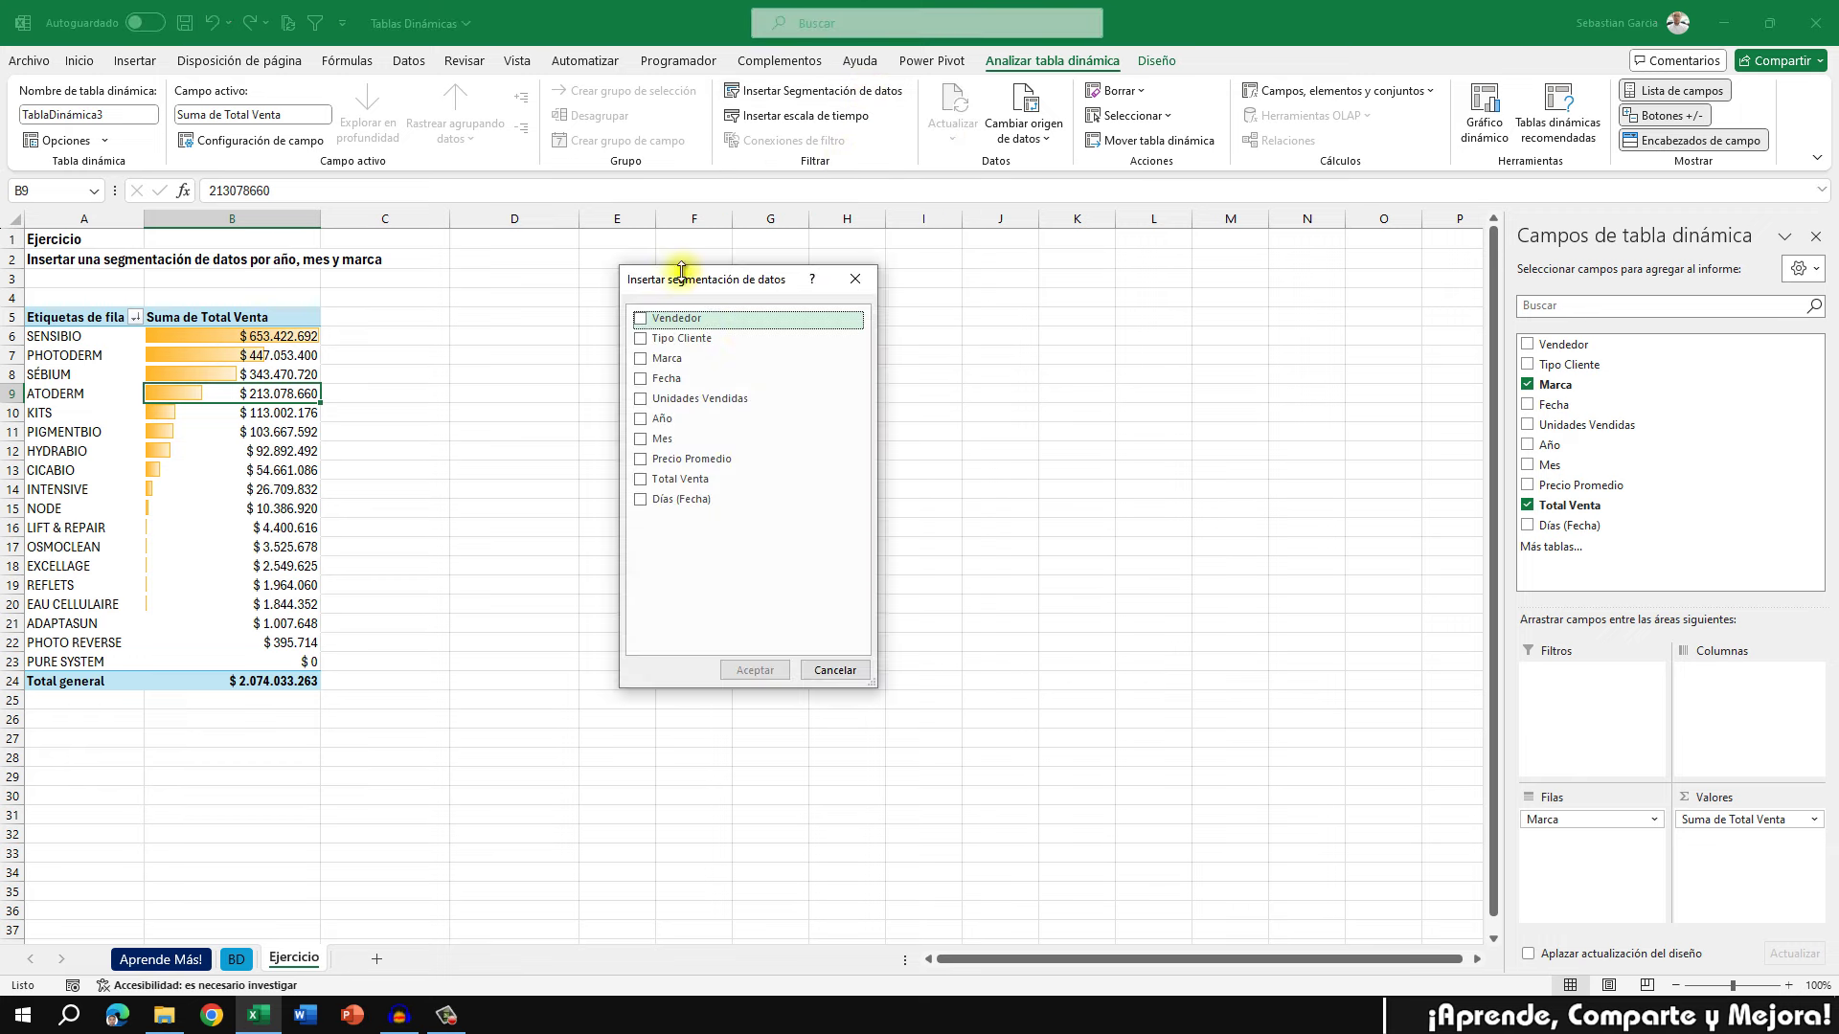
left_click_drag(682, 280, 699, 244)
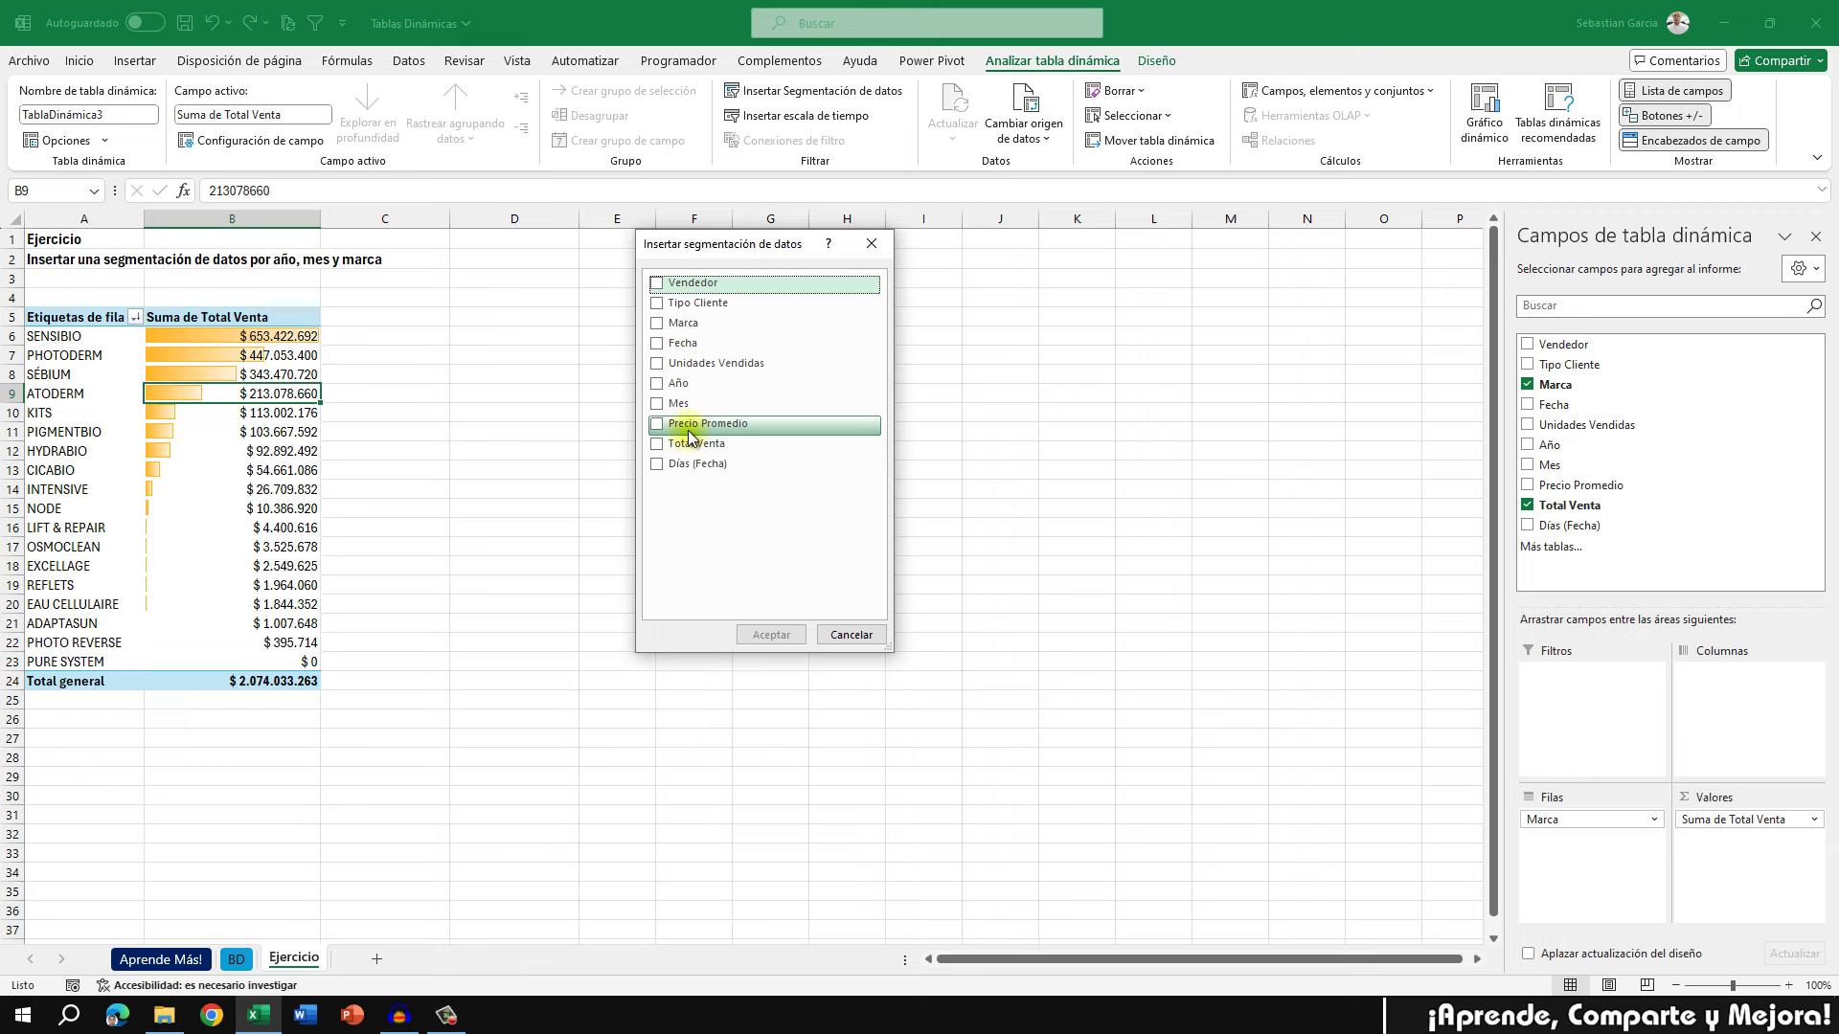
left_click(655, 306)
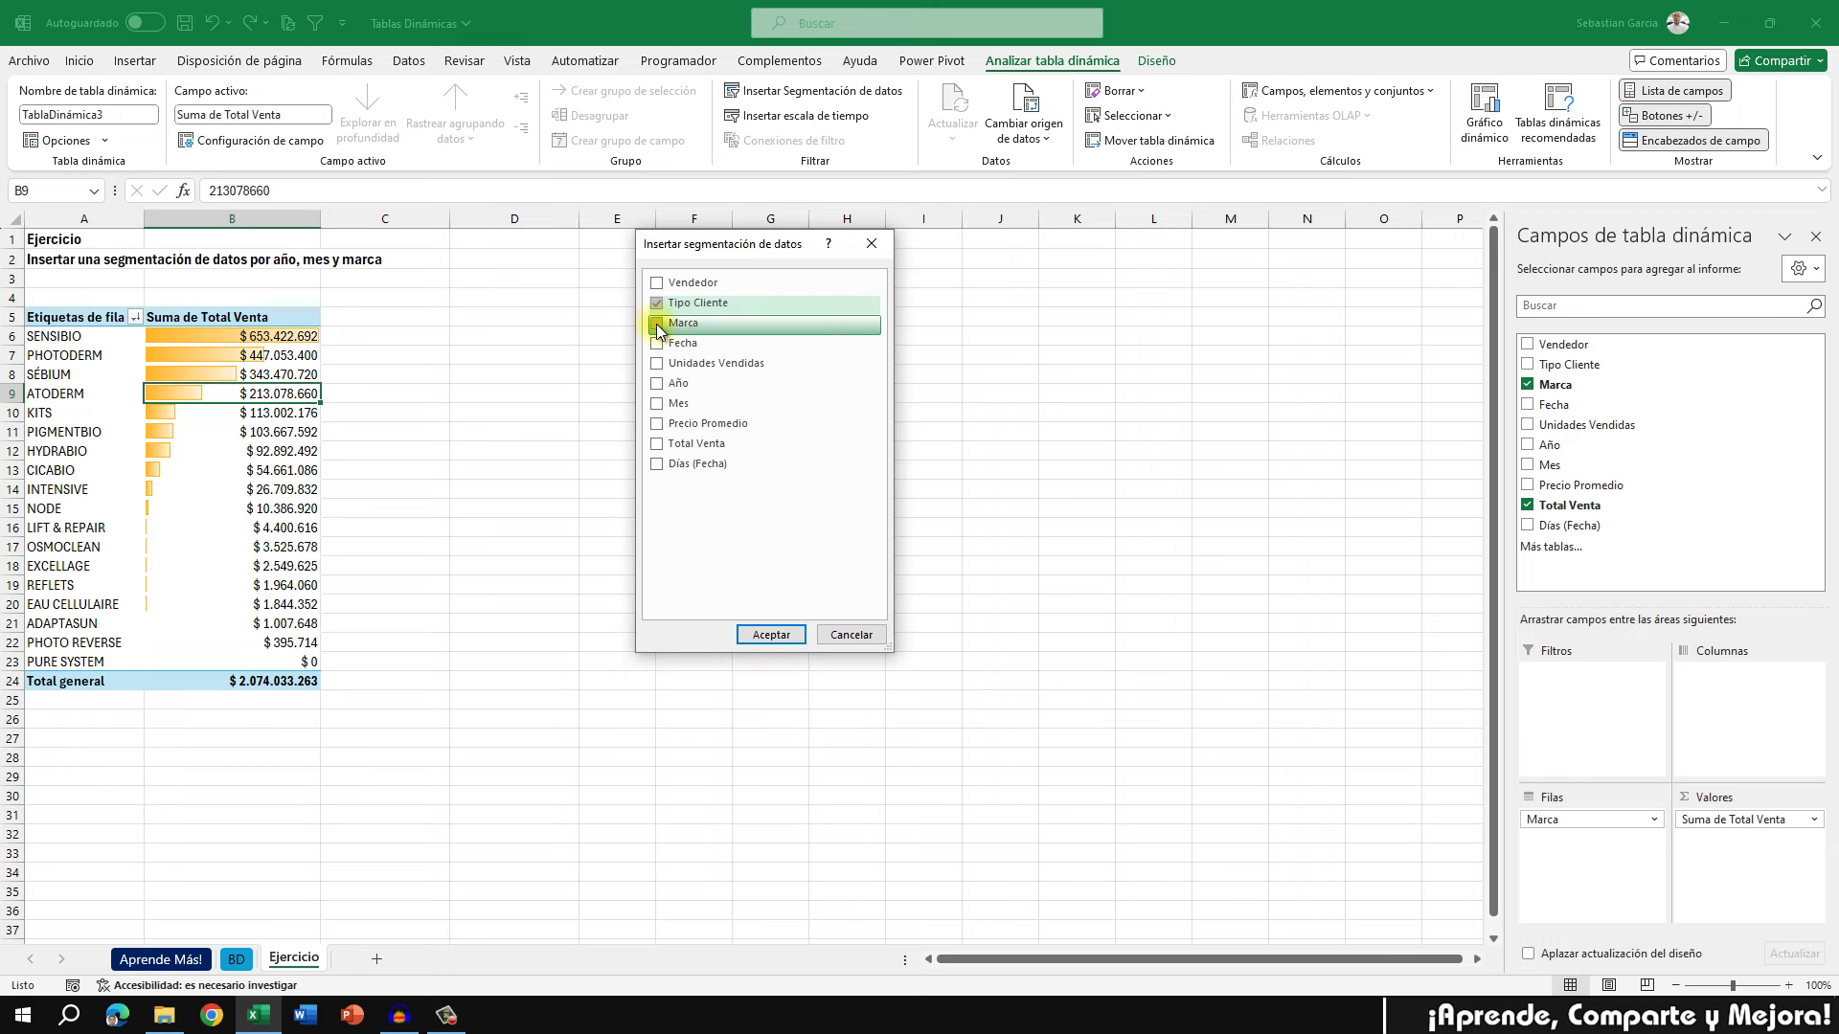
left_click(656, 327)
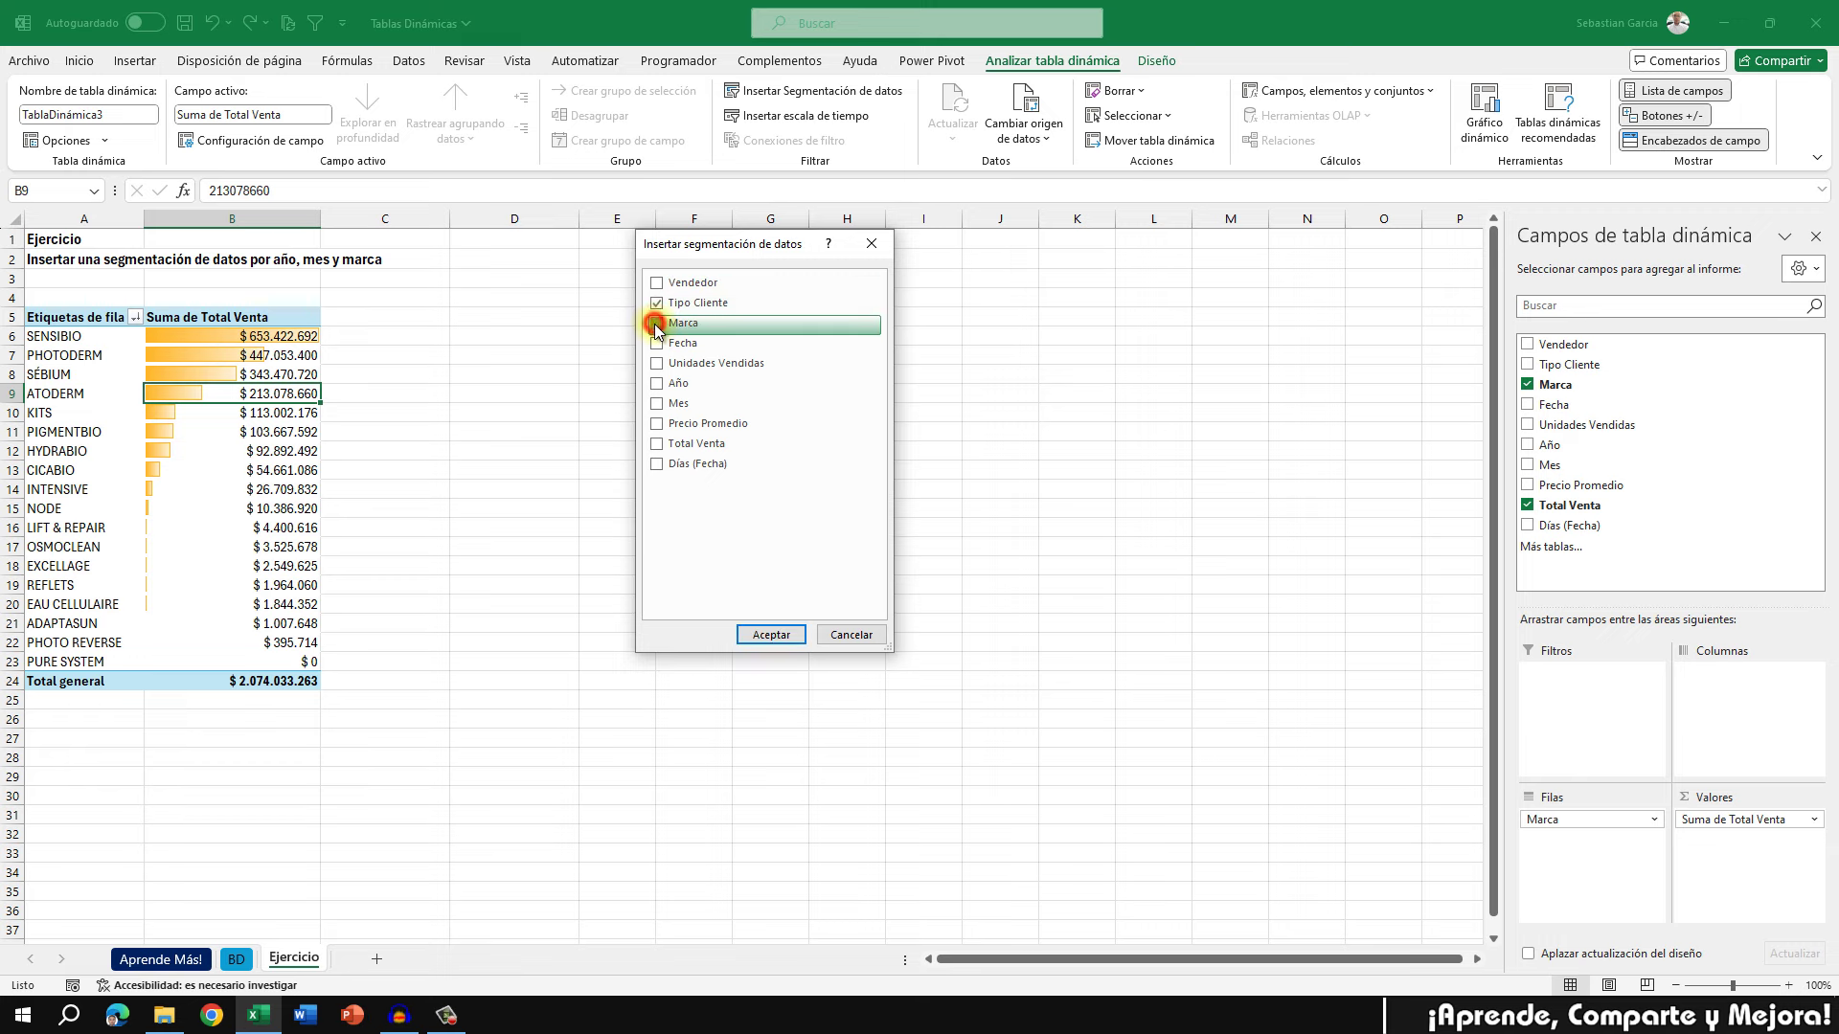
left_click(656, 383)
left_click(656, 404)
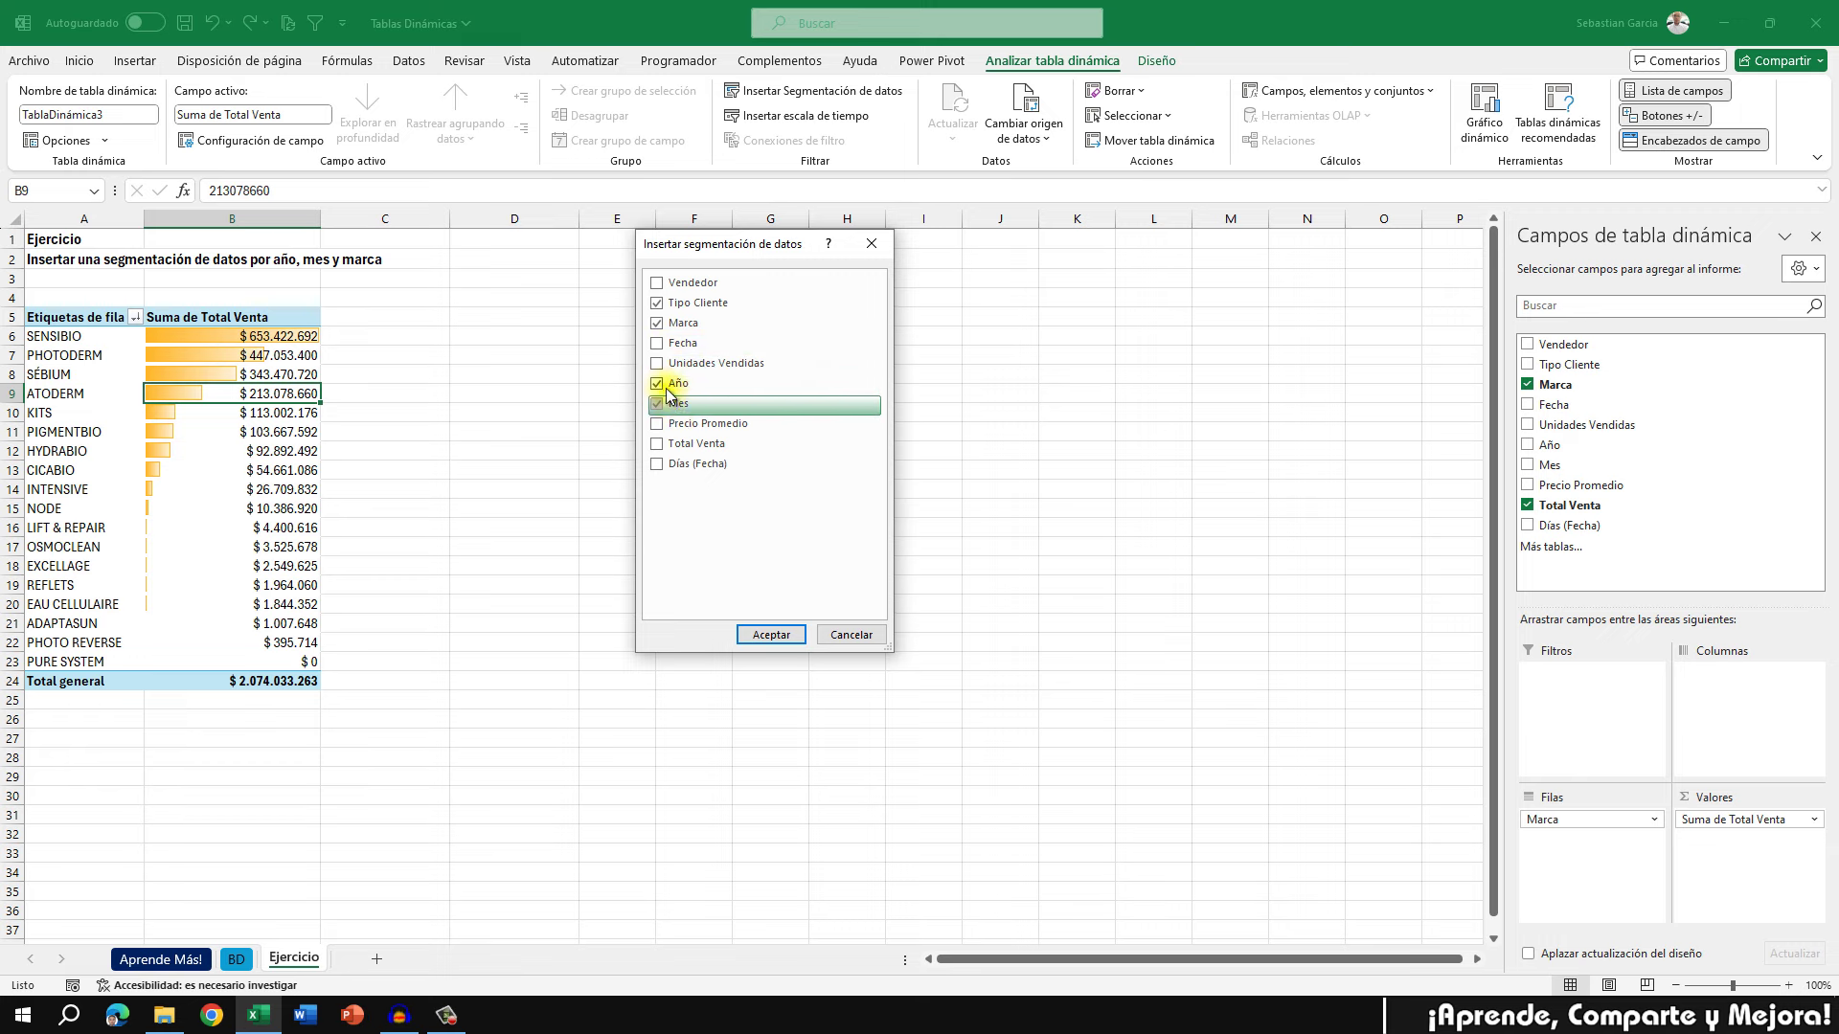
left_click(656, 325)
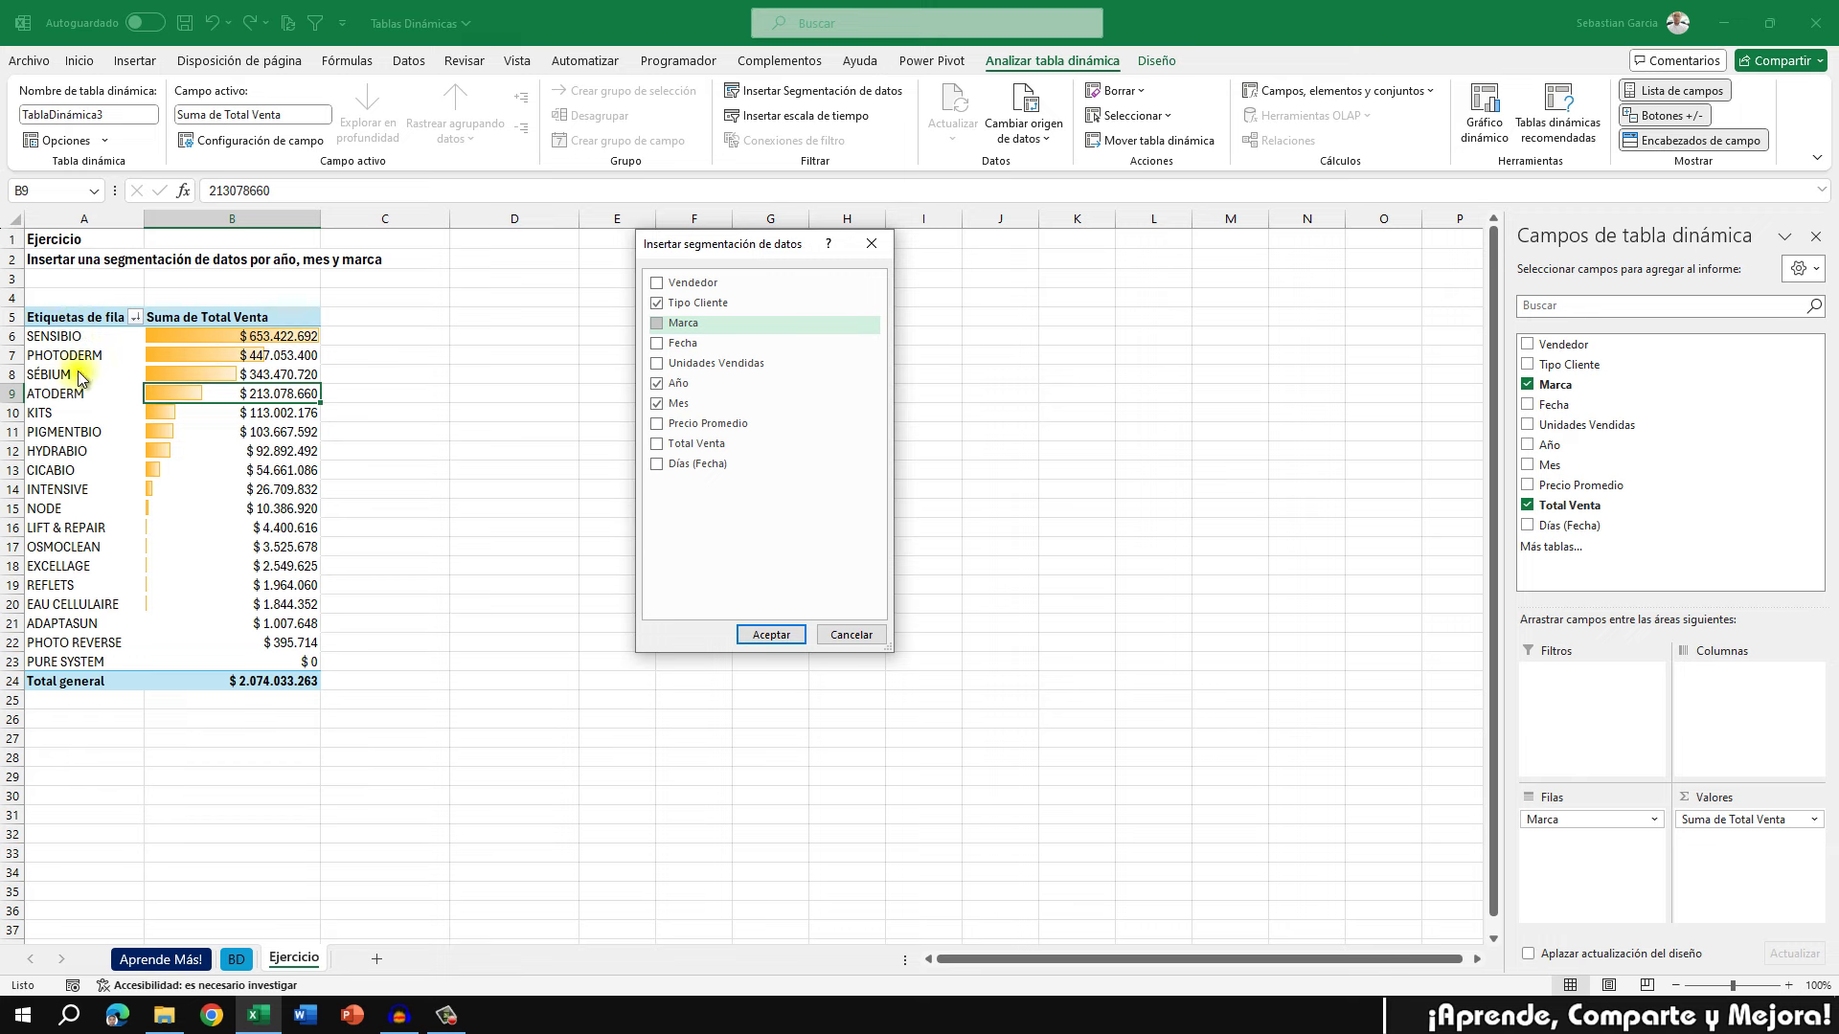
left_click(659, 325)
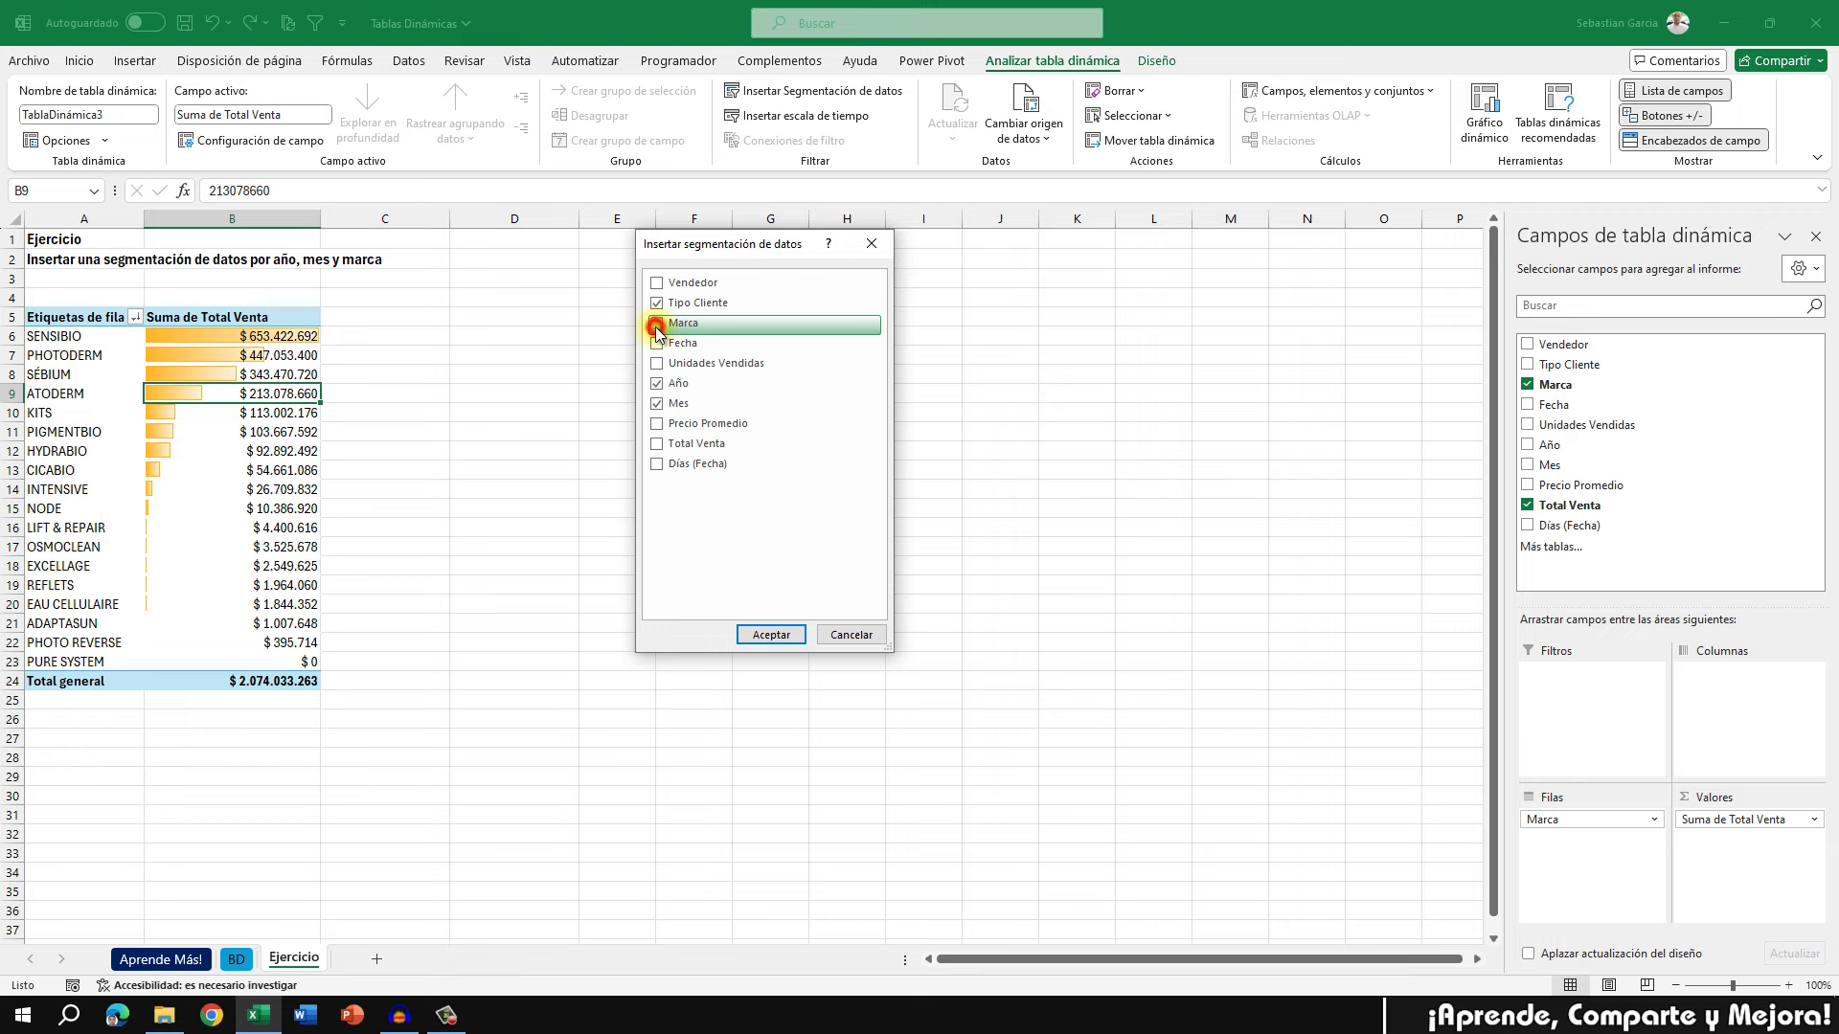
left_click(657, 325)
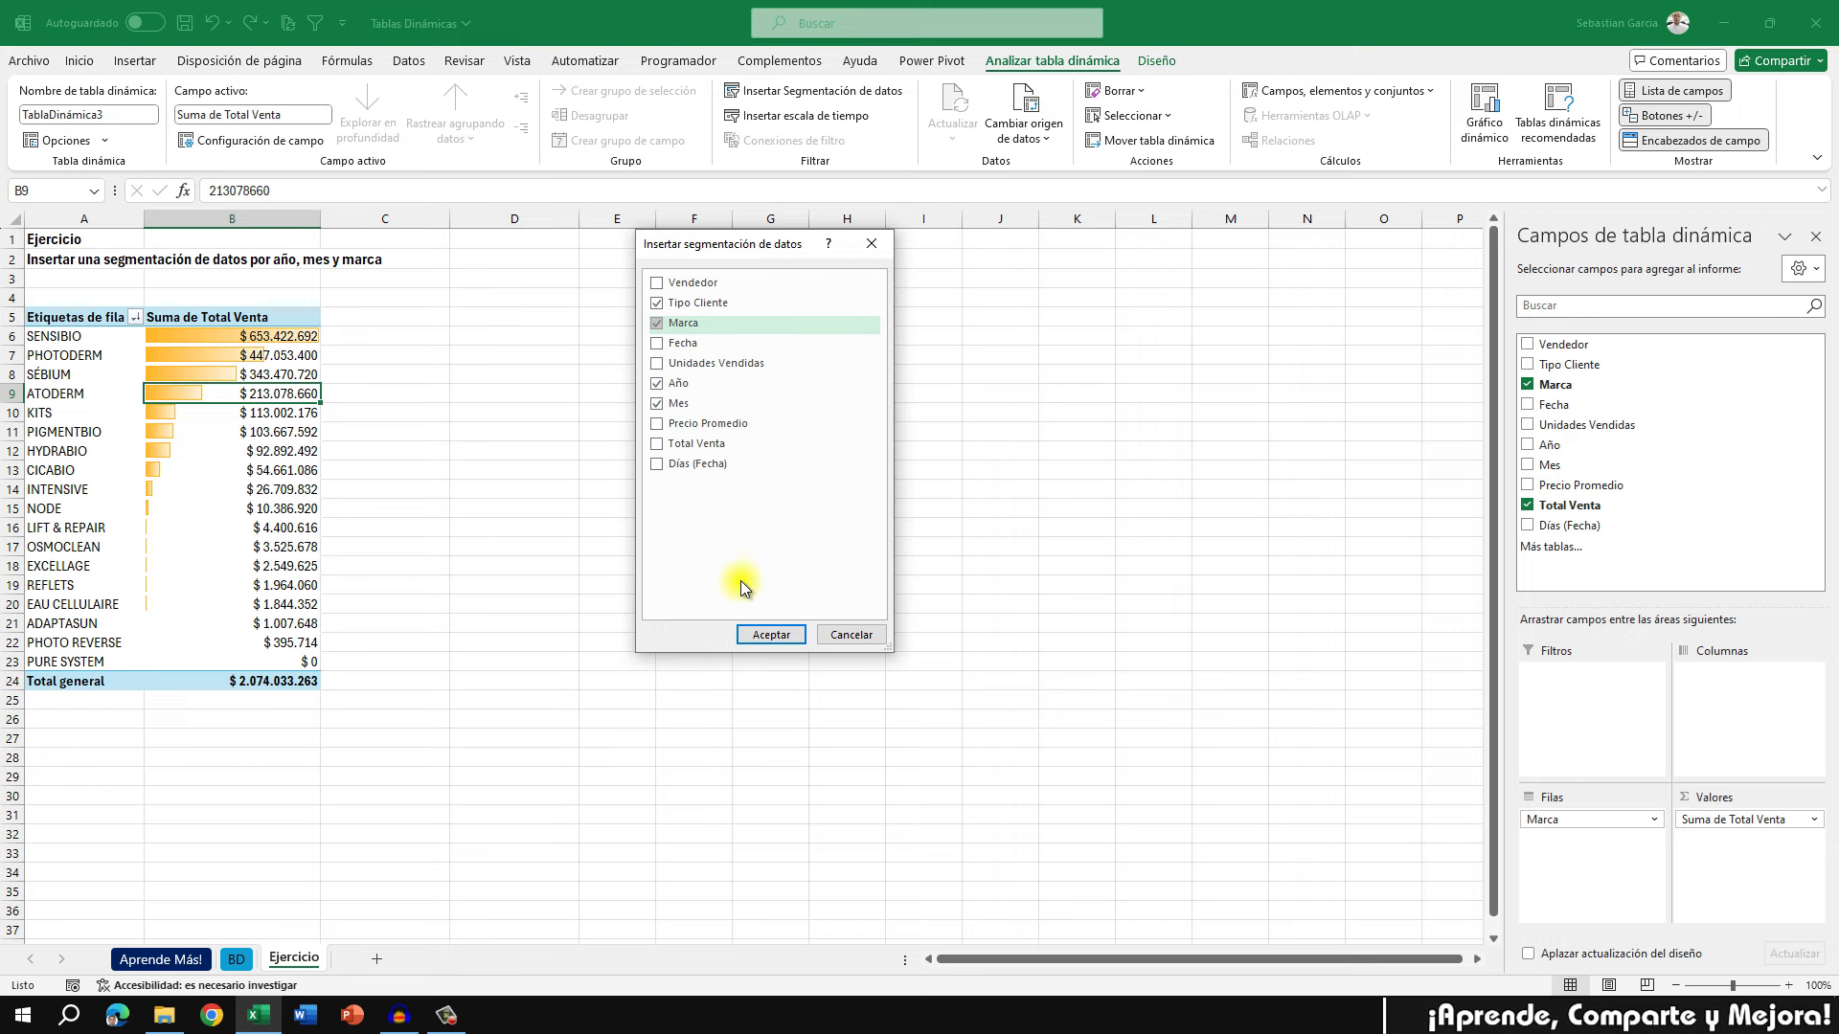
left_click(772, 637)
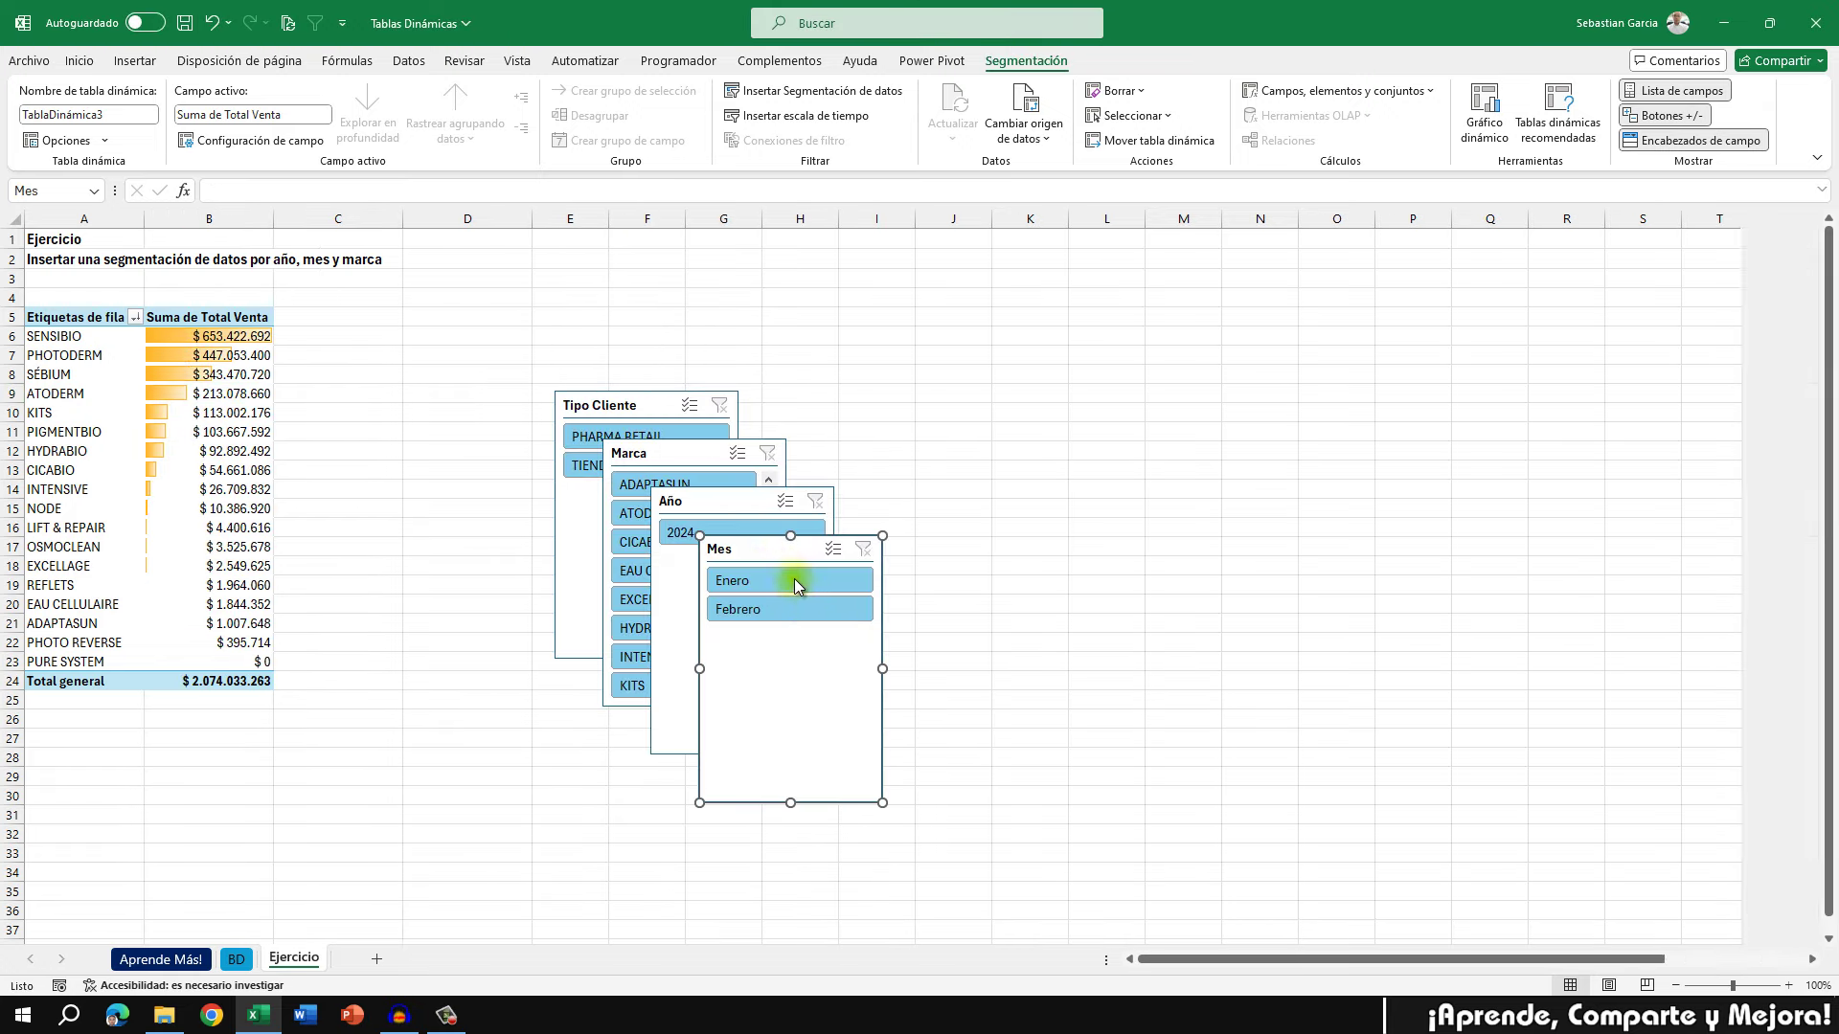
Arrange Tipo Cliente, Marca, Año and Mes slicers left to right in one row near row 4
left_click_drag(761, 548, 996, 345)
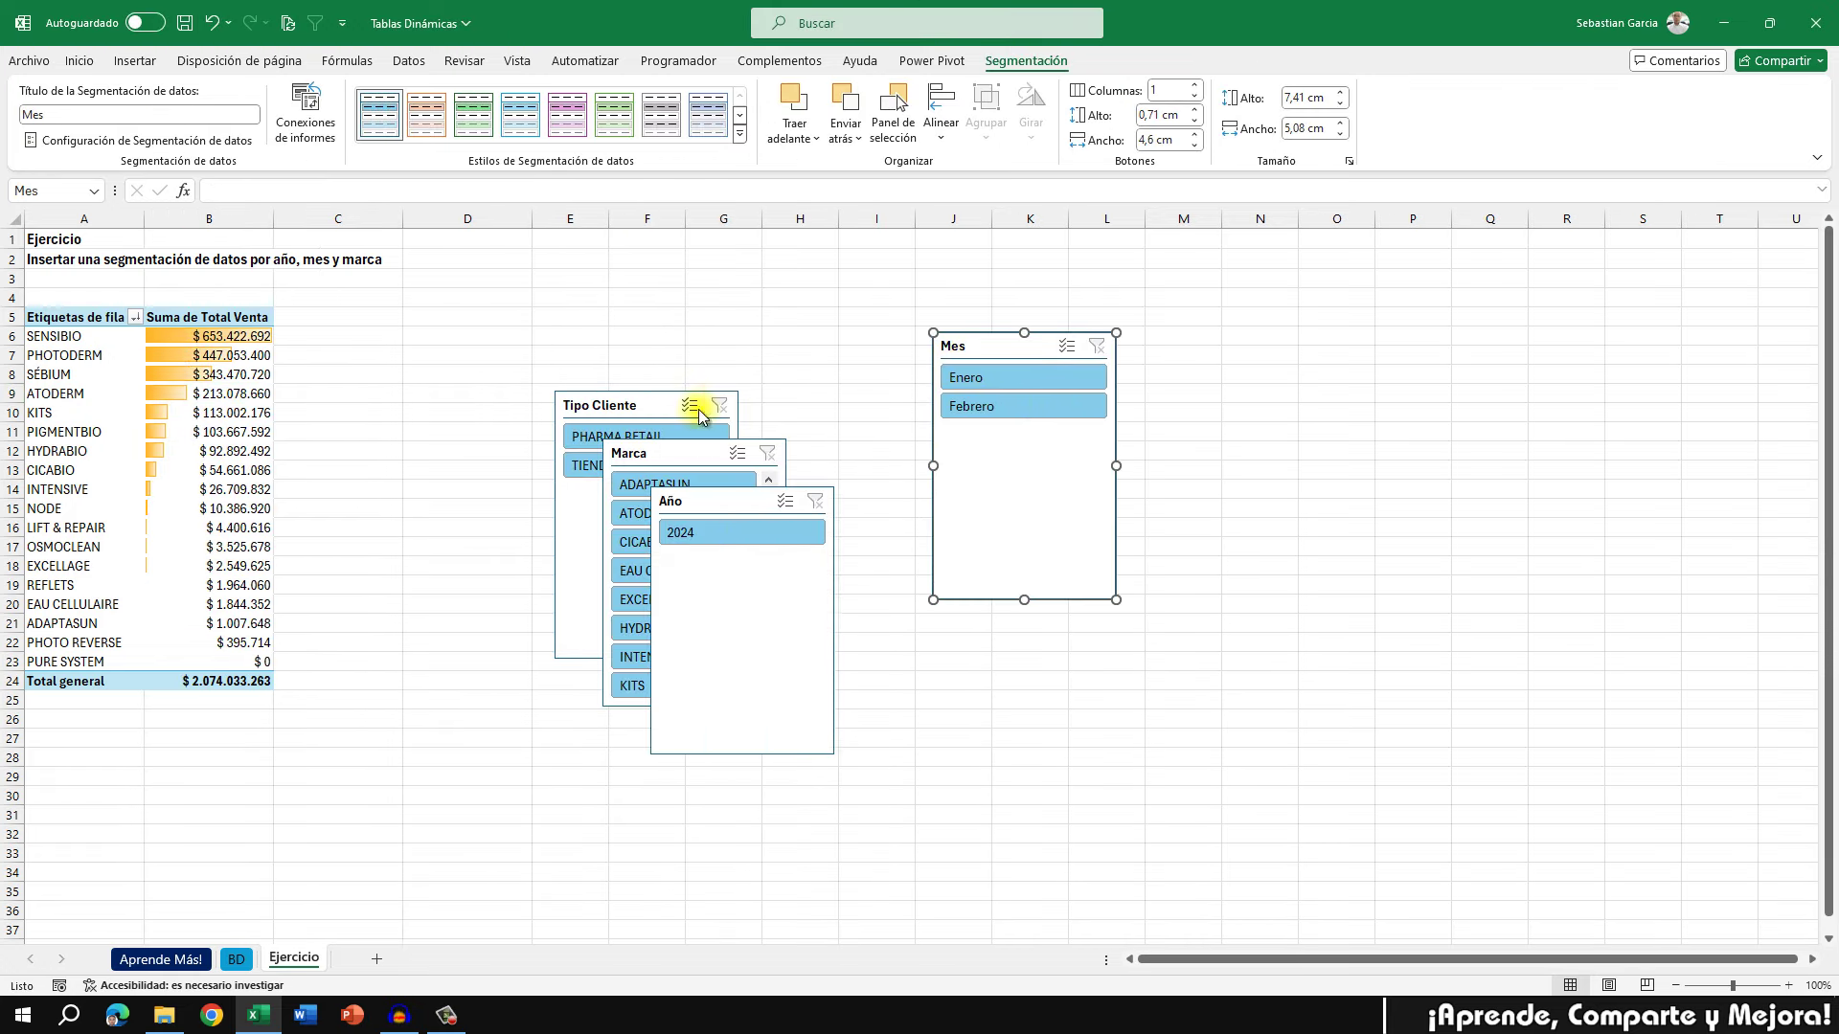
left_click_drag(647, 414, 501, 306)
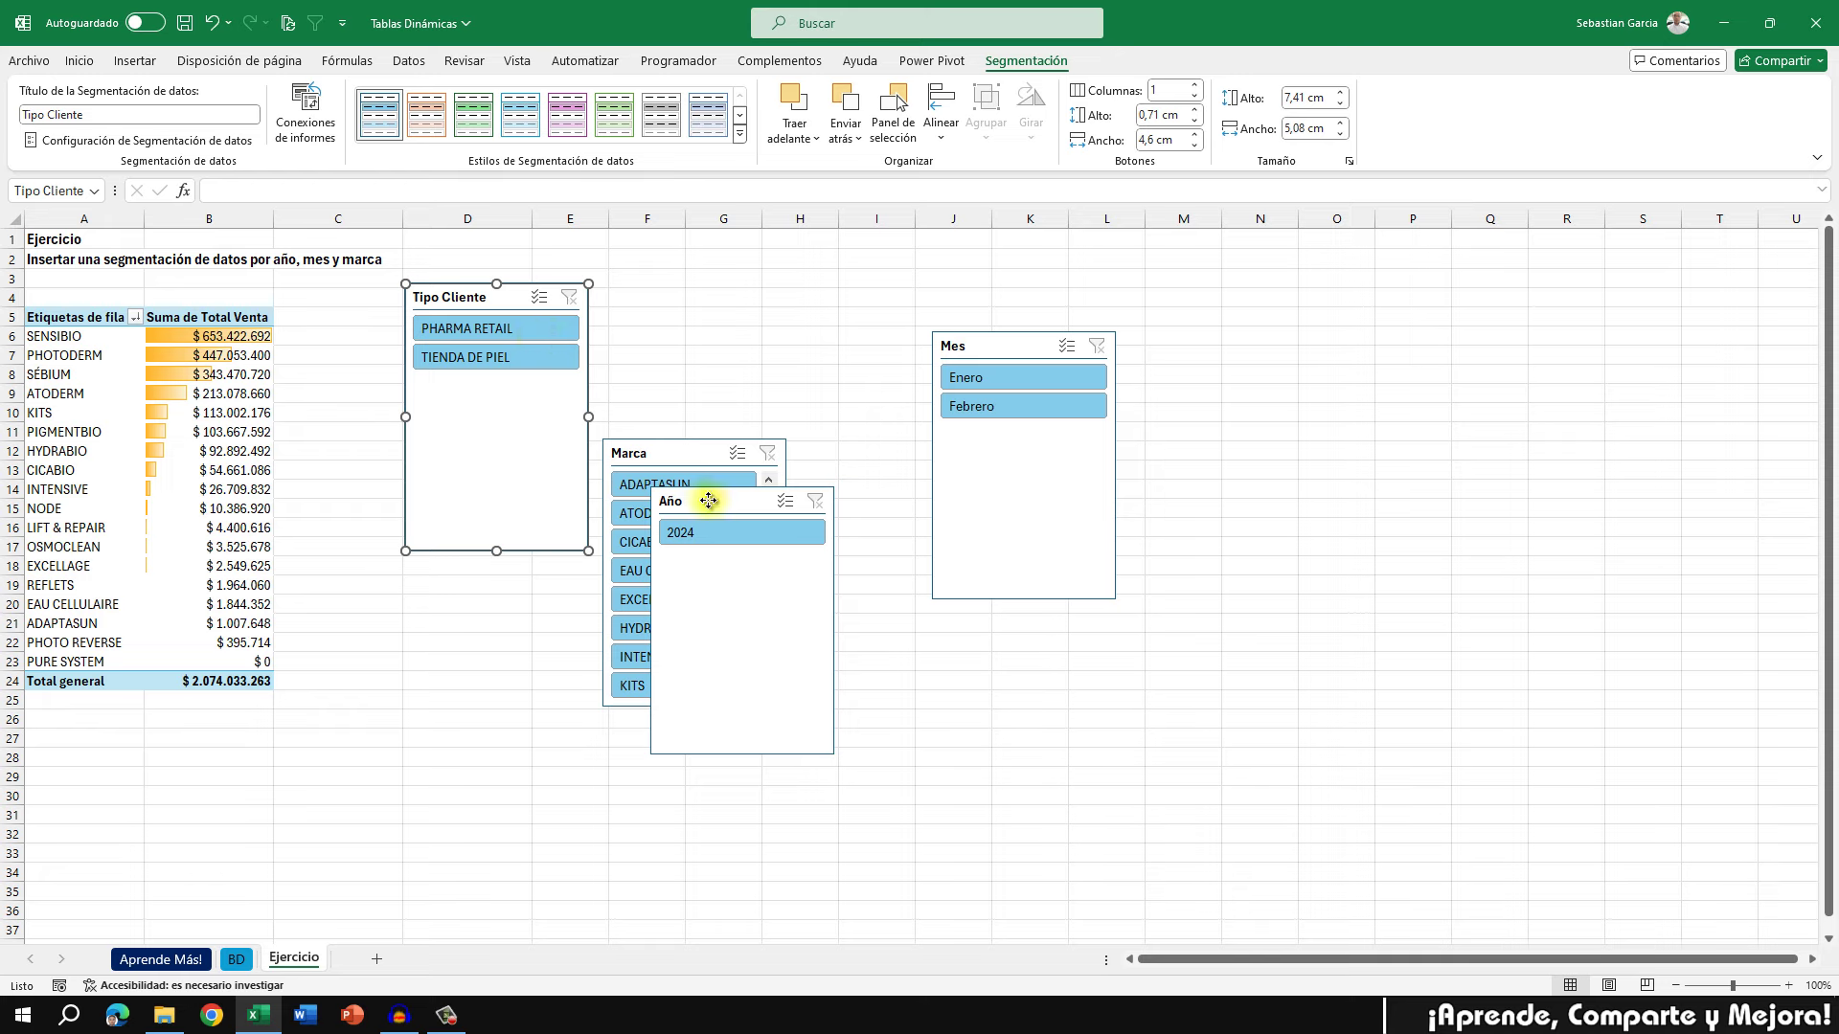
left_click_drag(706, 501, 912, 562)
left_click_drag(695, 443, 690, 288)
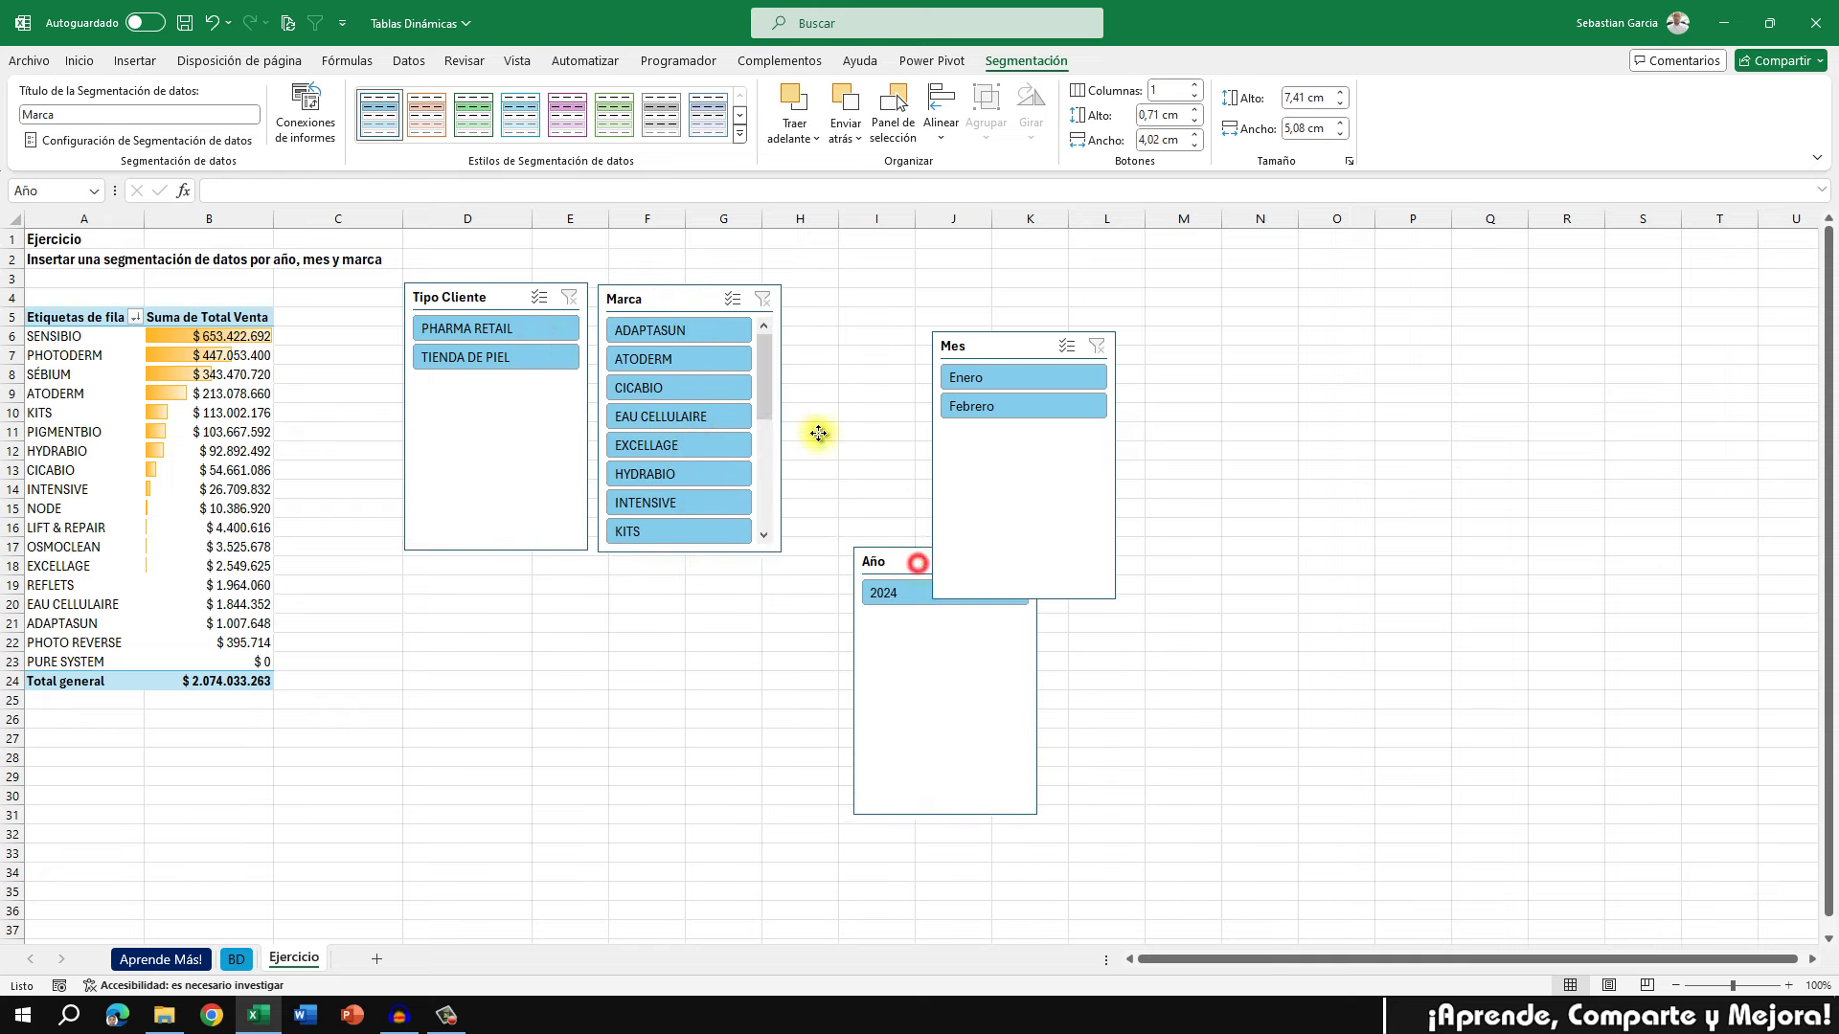
left_click_drag(919, 564, 861, 299)
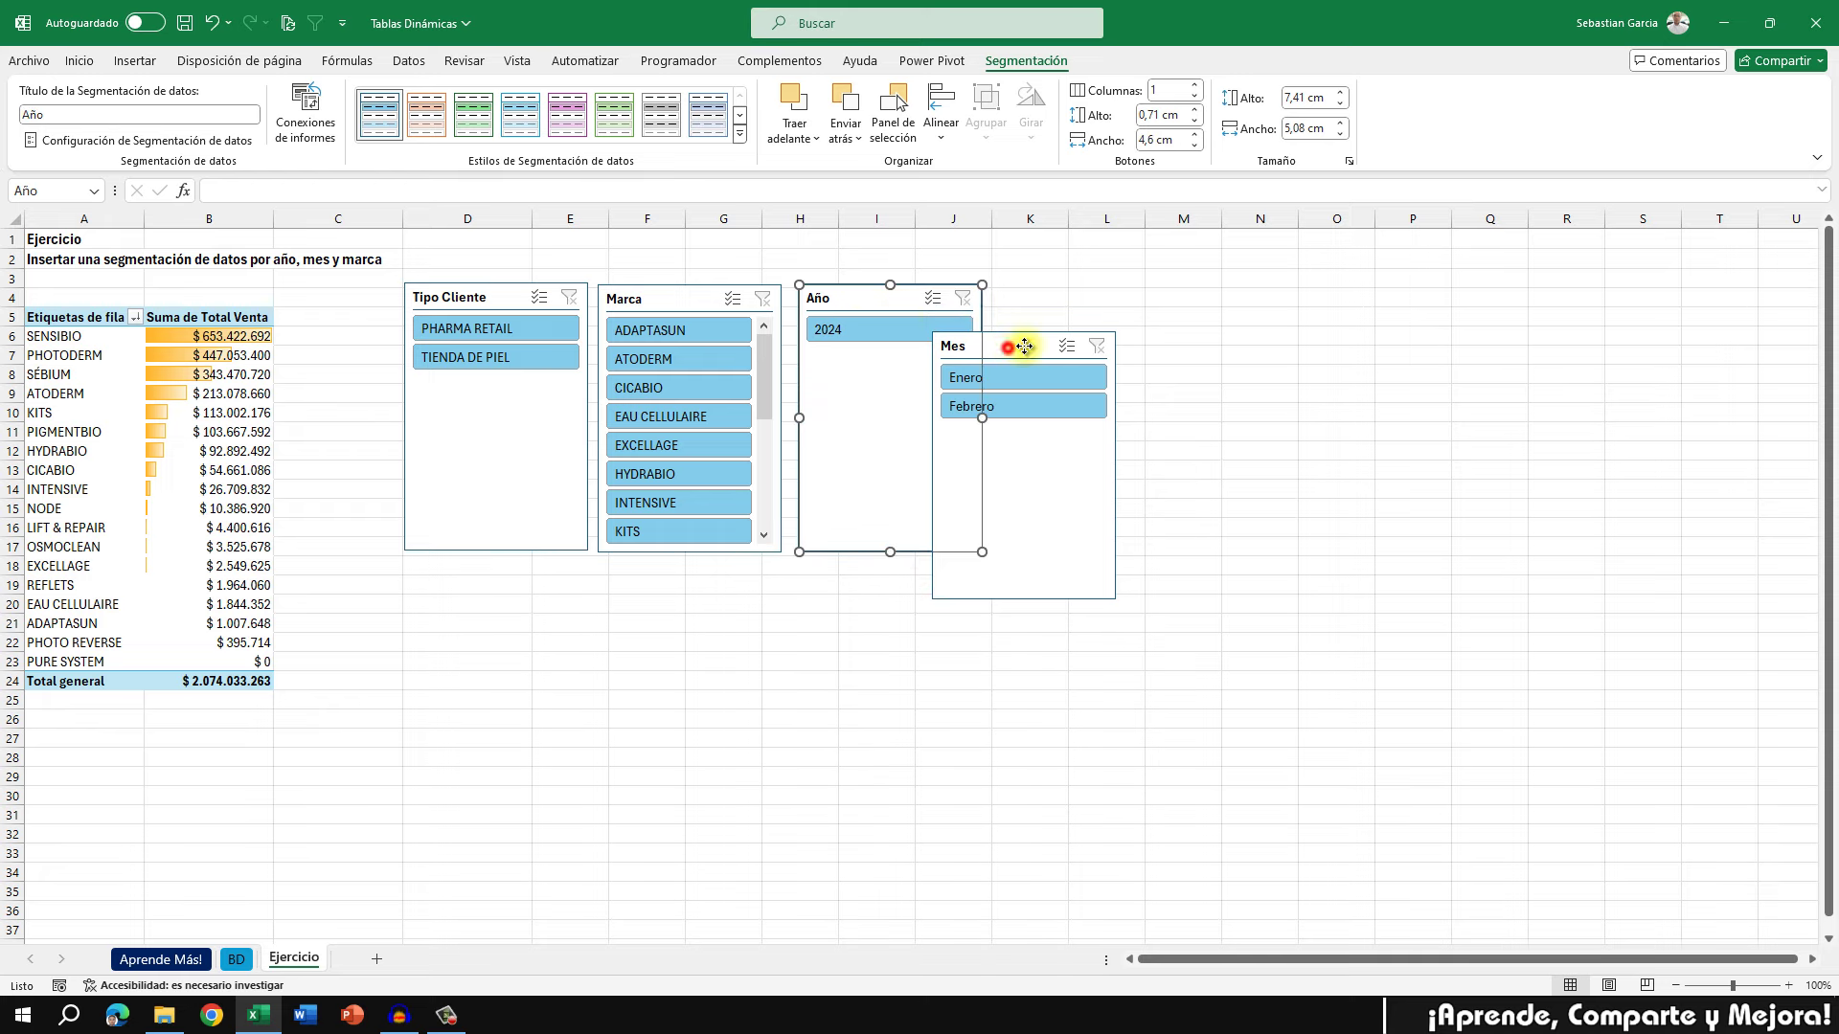
left_click_drag(1025, 349, 1061, 319)
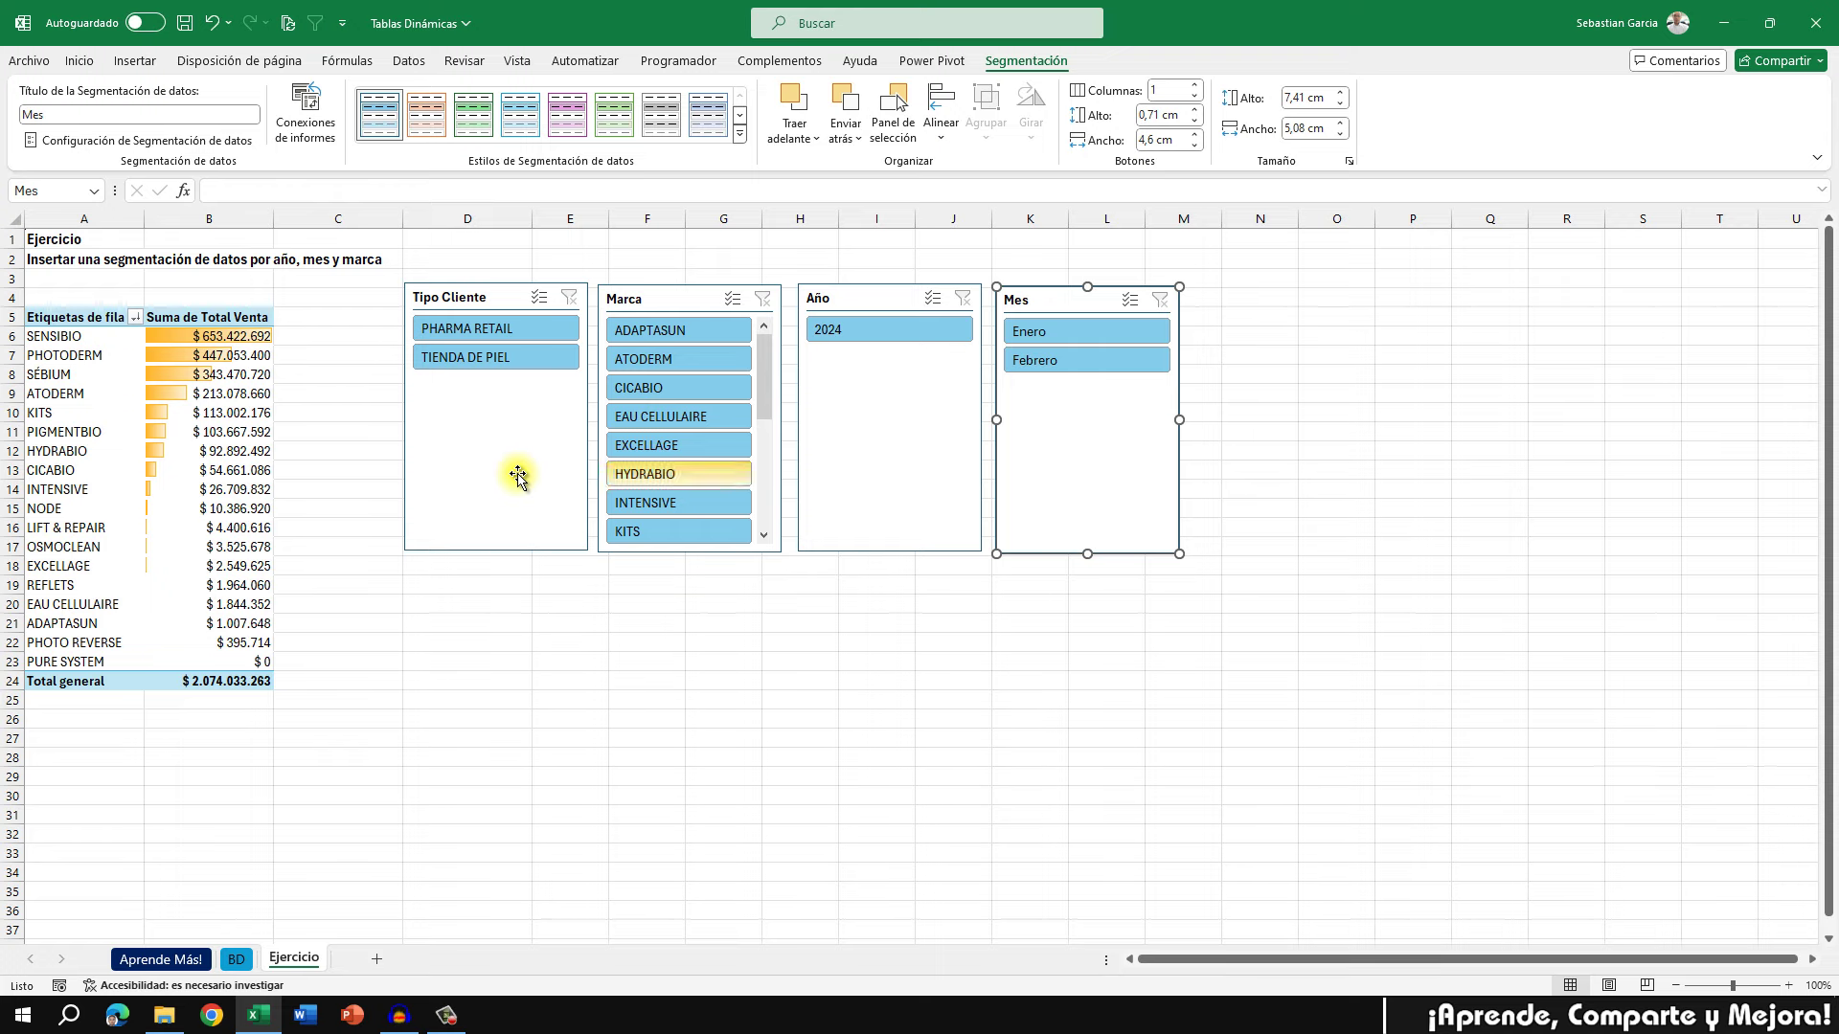
Insert a blank row at row 5, above the pivot table headers
left_click(96, 393)
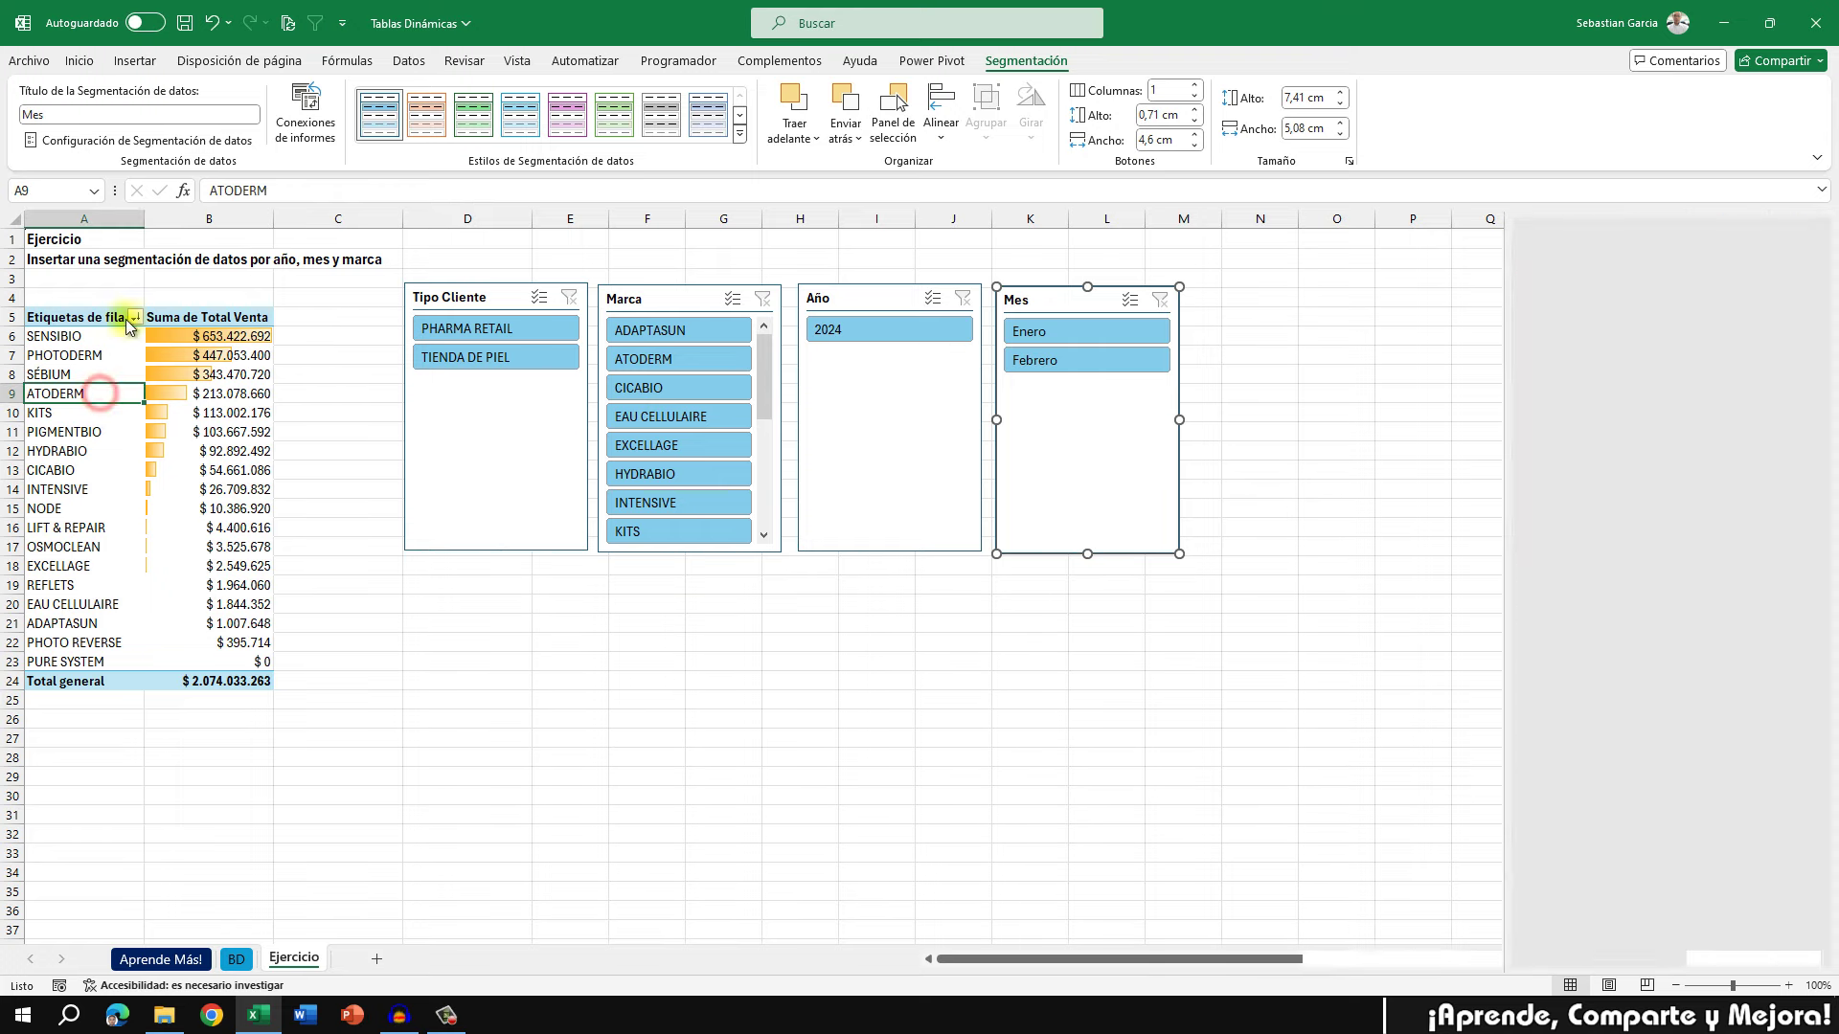
left_click(13, 316)
right_click(21, 321)
left_click(120, 501)
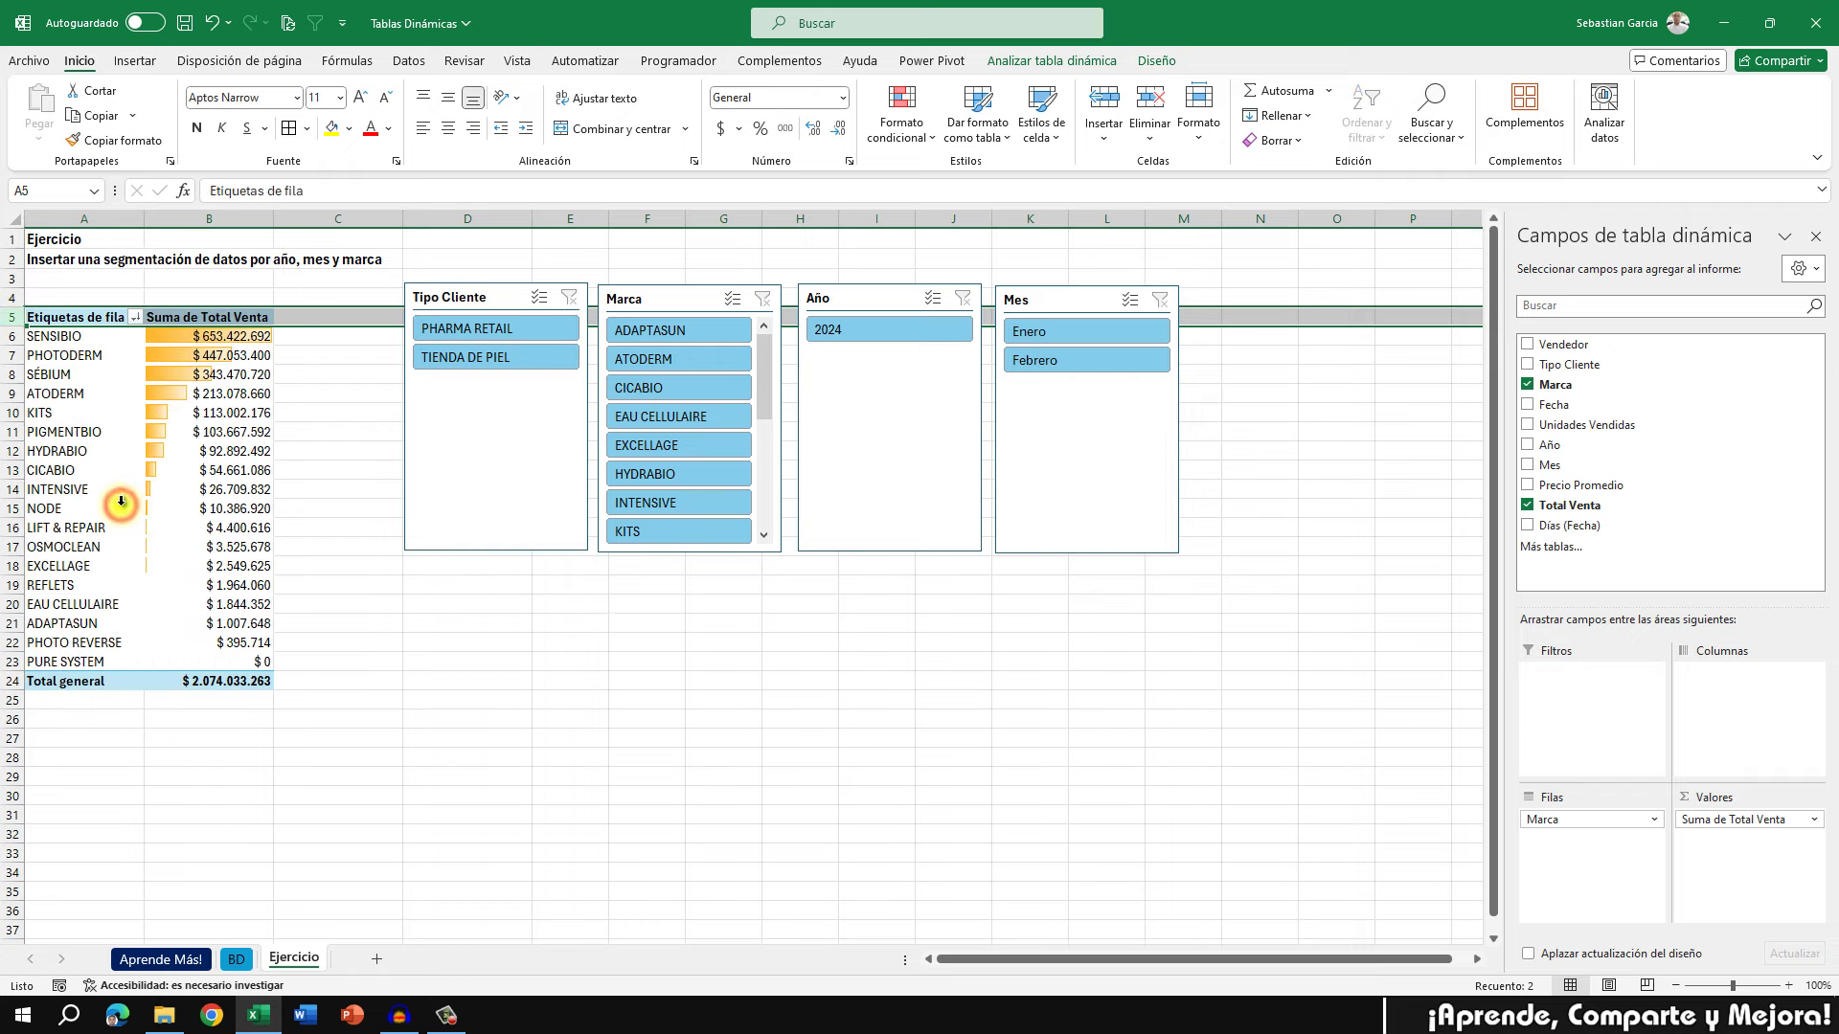
left_click(122, 413)
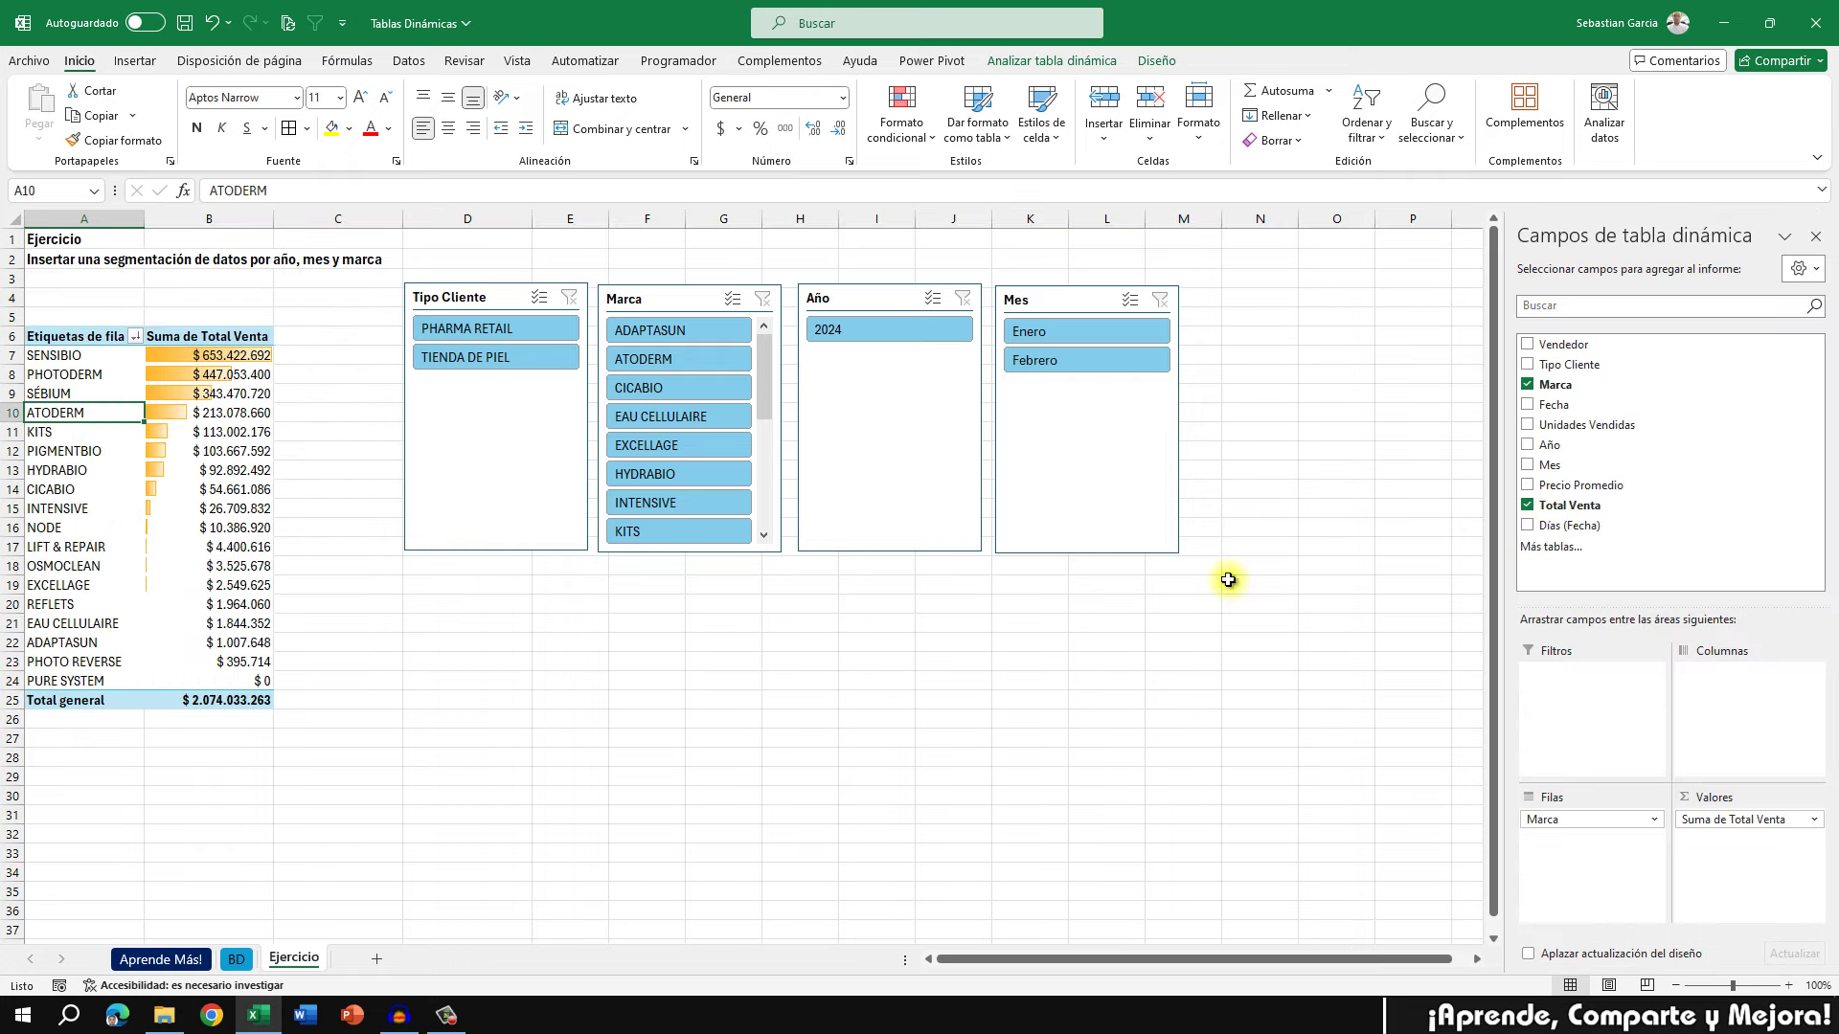
Add Tipo Cliente as a report filter and leave it set to (Todas)
left_click_drag(1595, 378, 1599, 714)
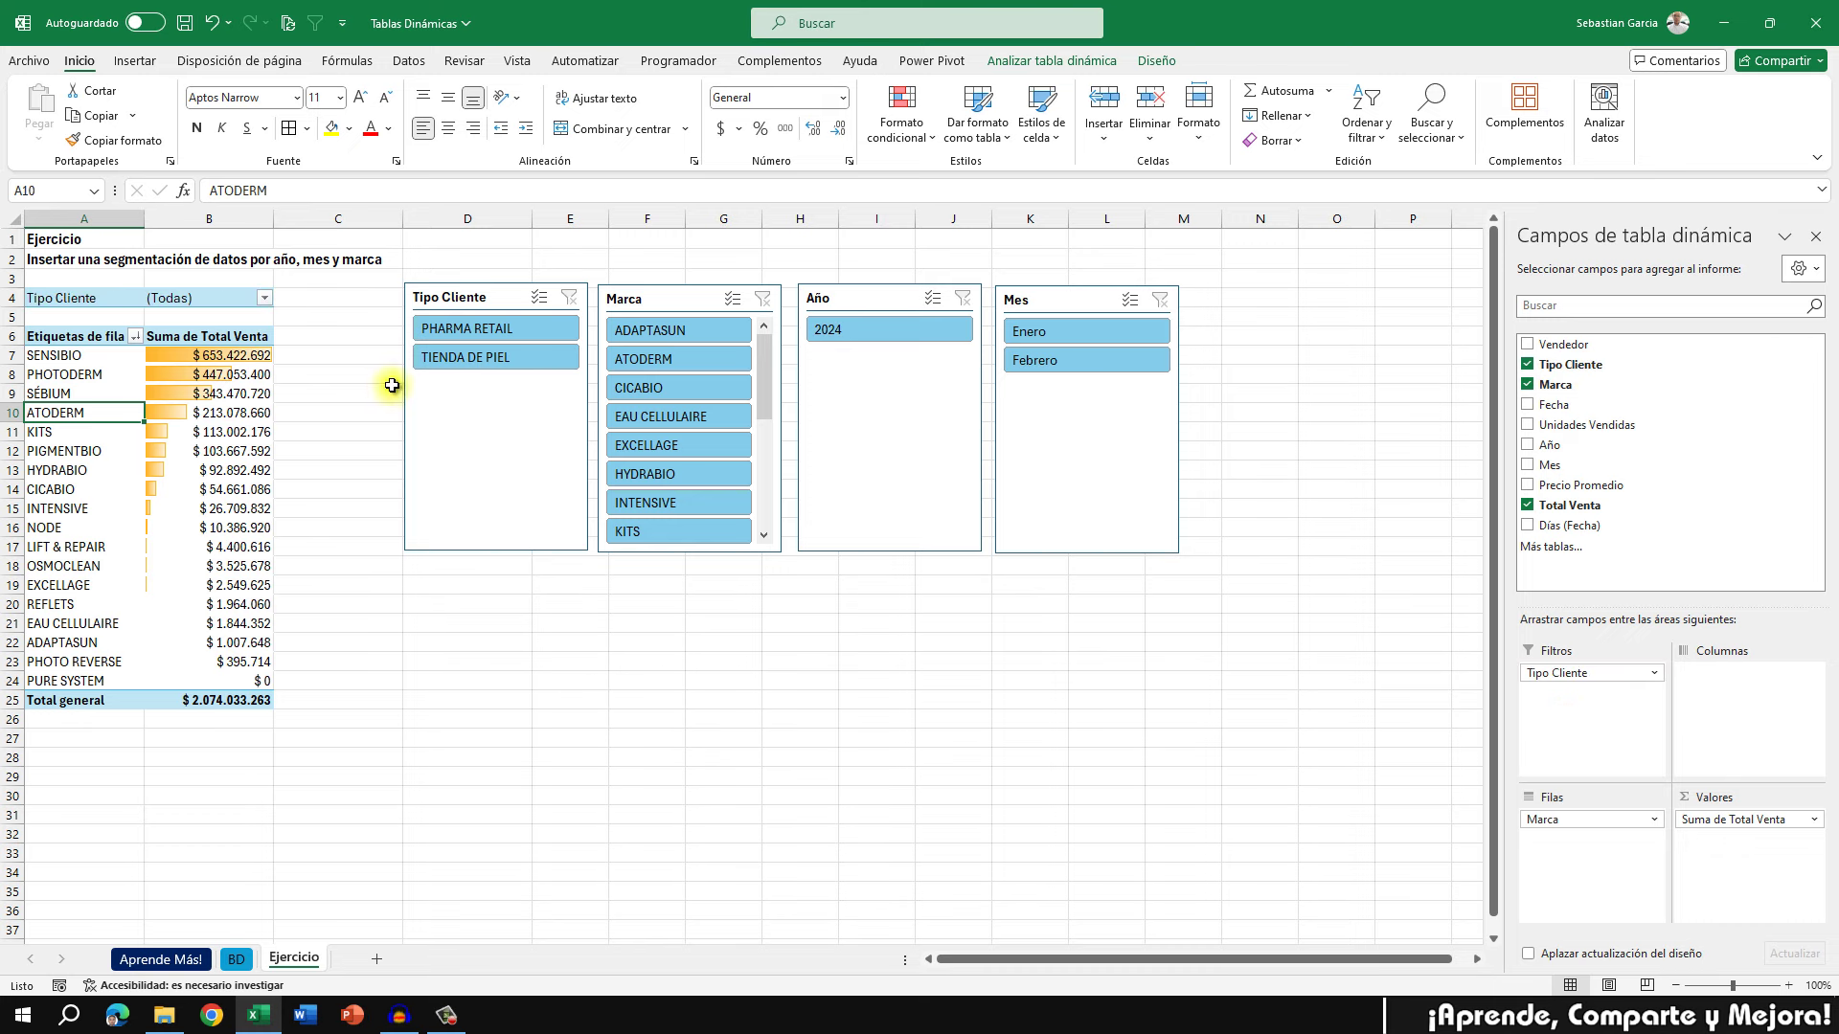
left_click(265, 298)
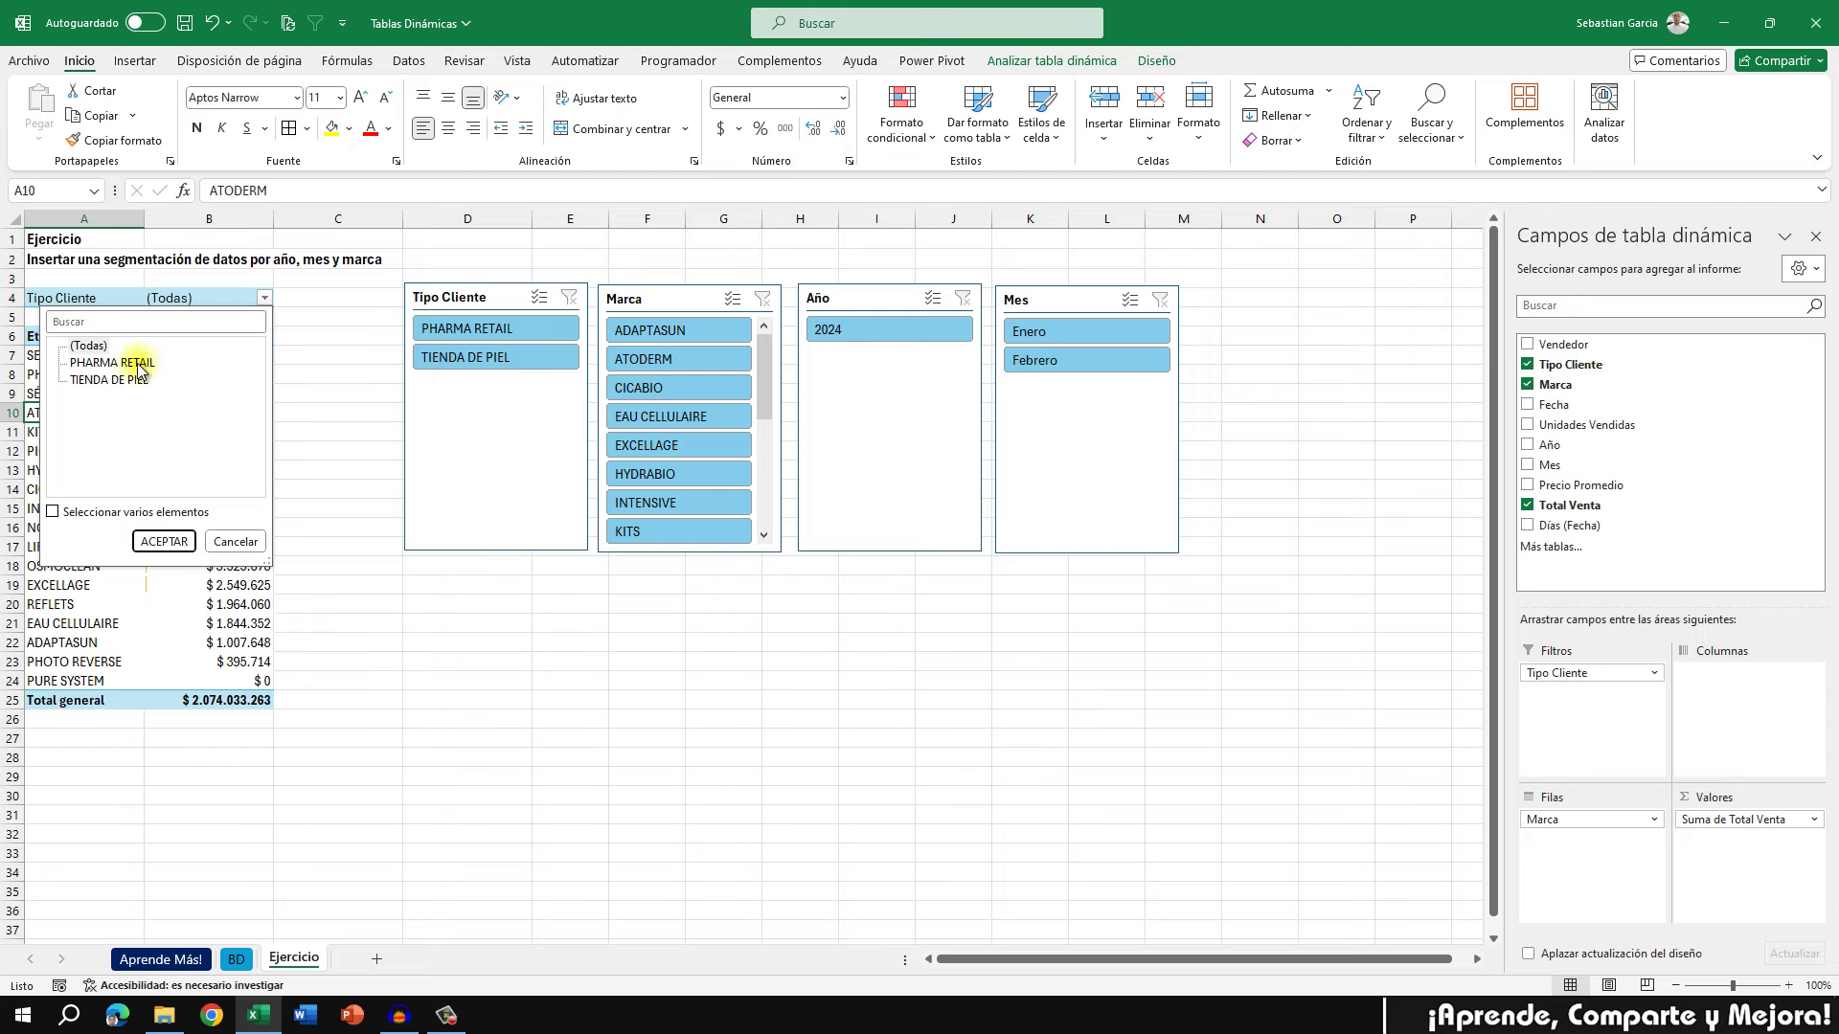
left_click(282, 397)
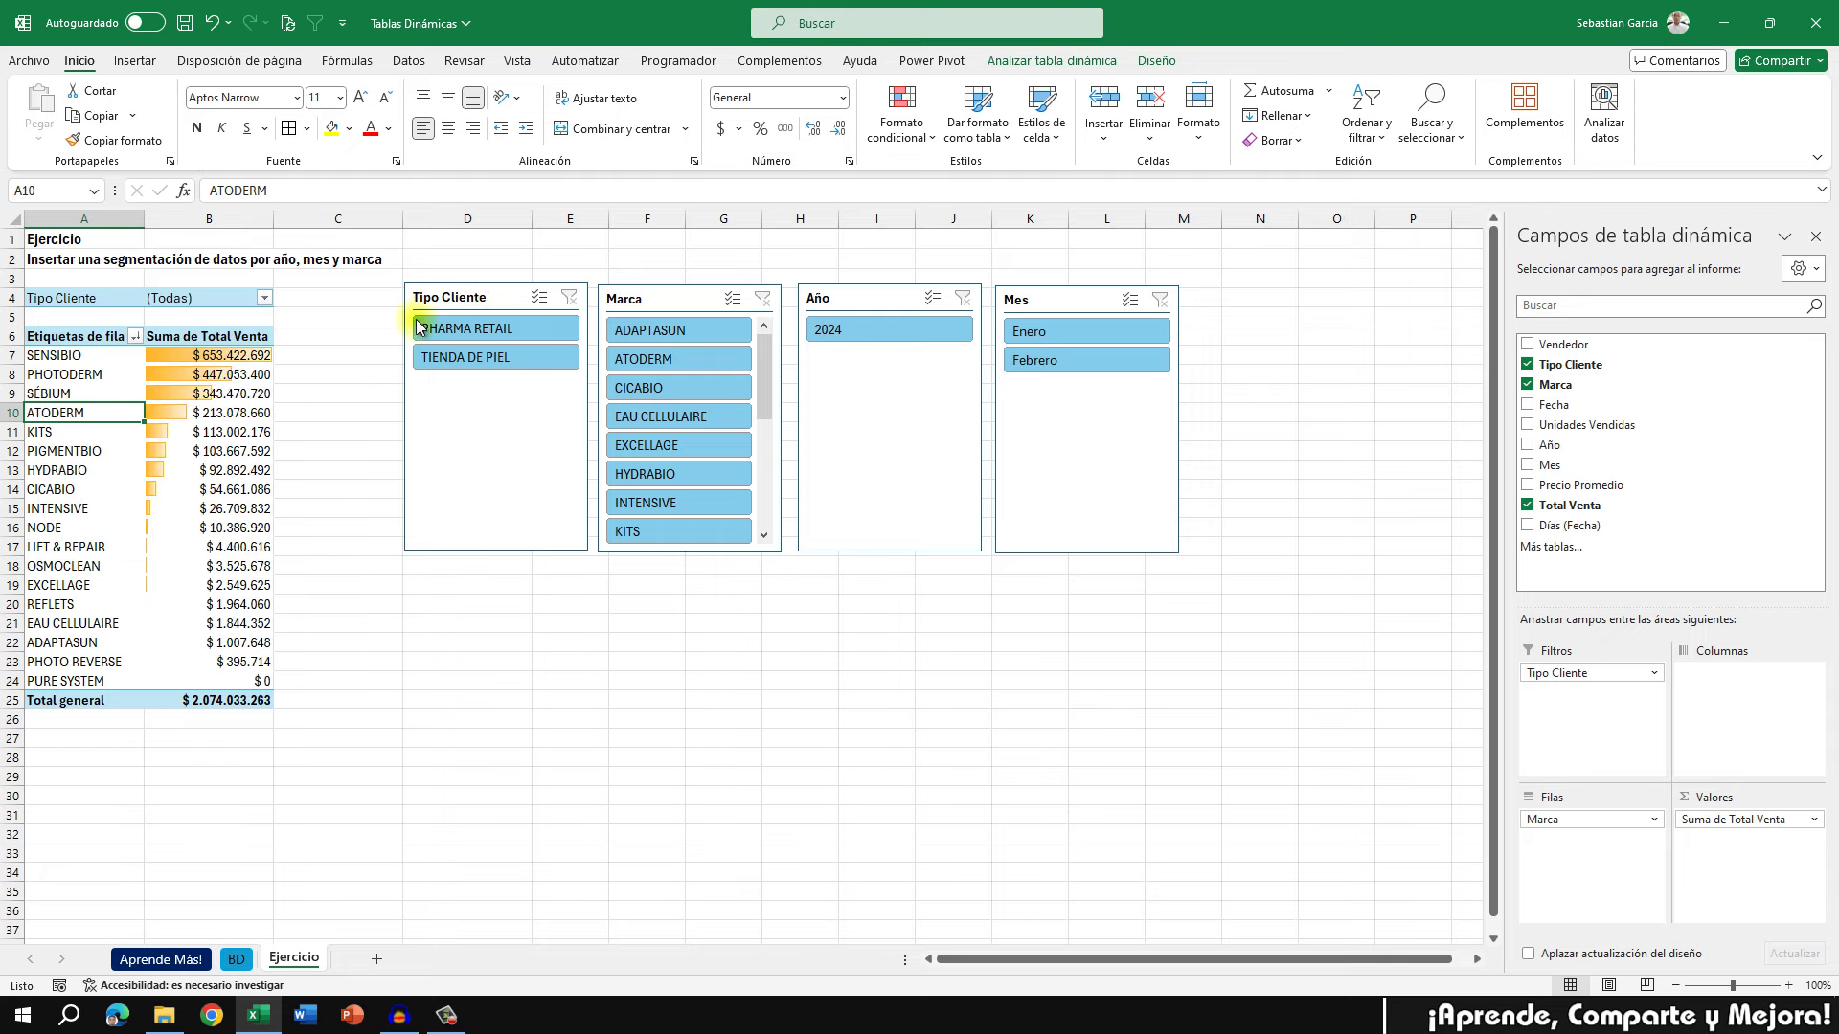
Select the Tipo Cliente, Año and Mes slicers in turn, then deselect them
left_click(511, 428)
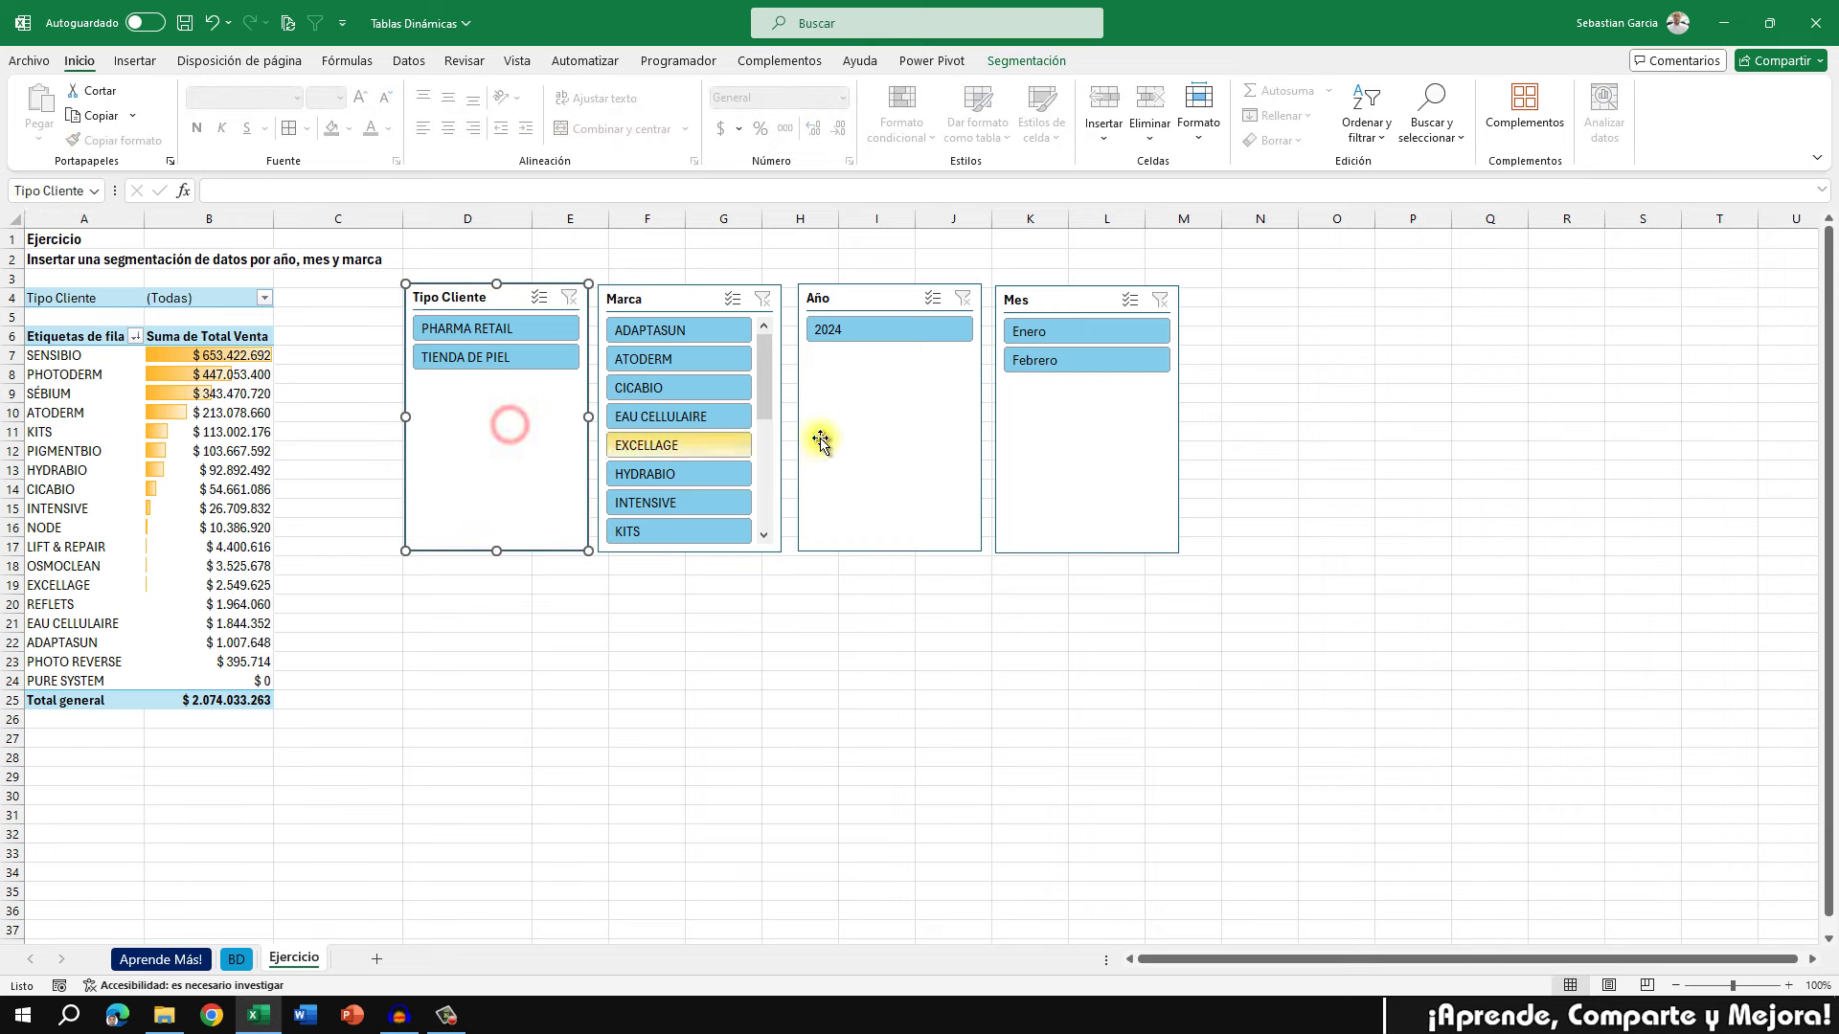
left_click(874, 411)
left_click(1051, 428)
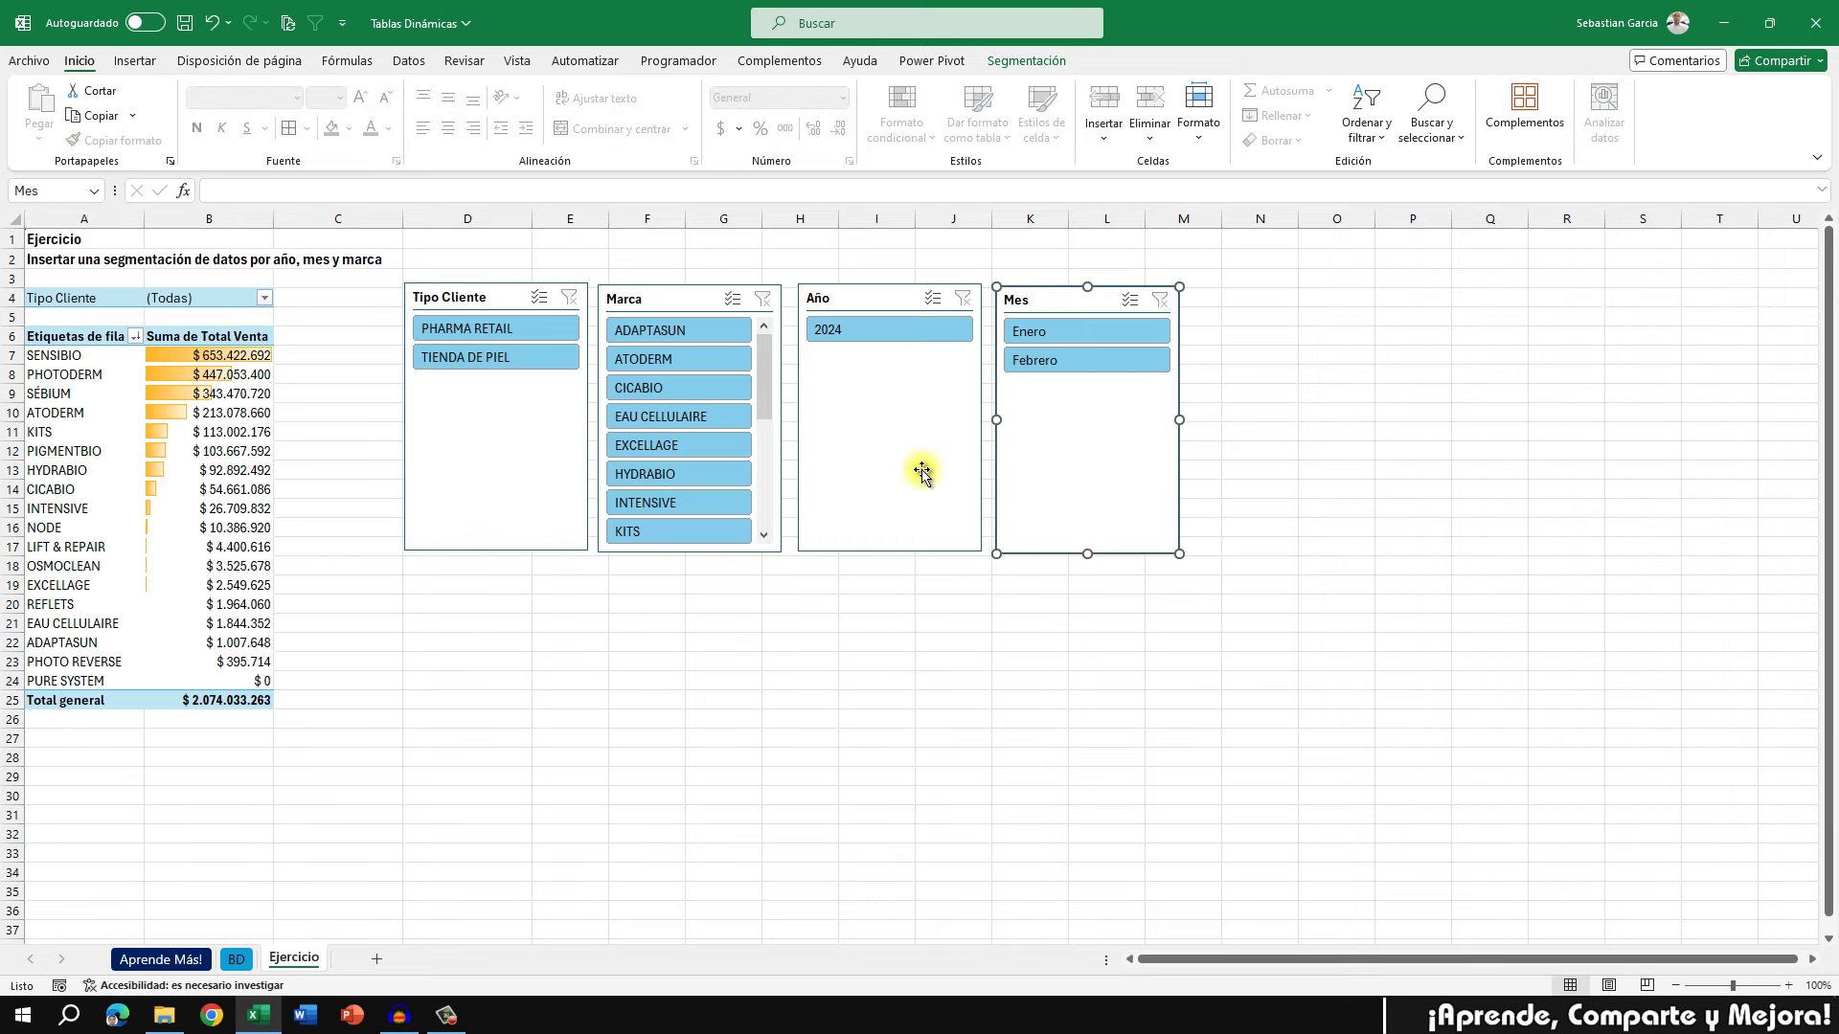
left_click(858, 471)
left_click(529, 471)
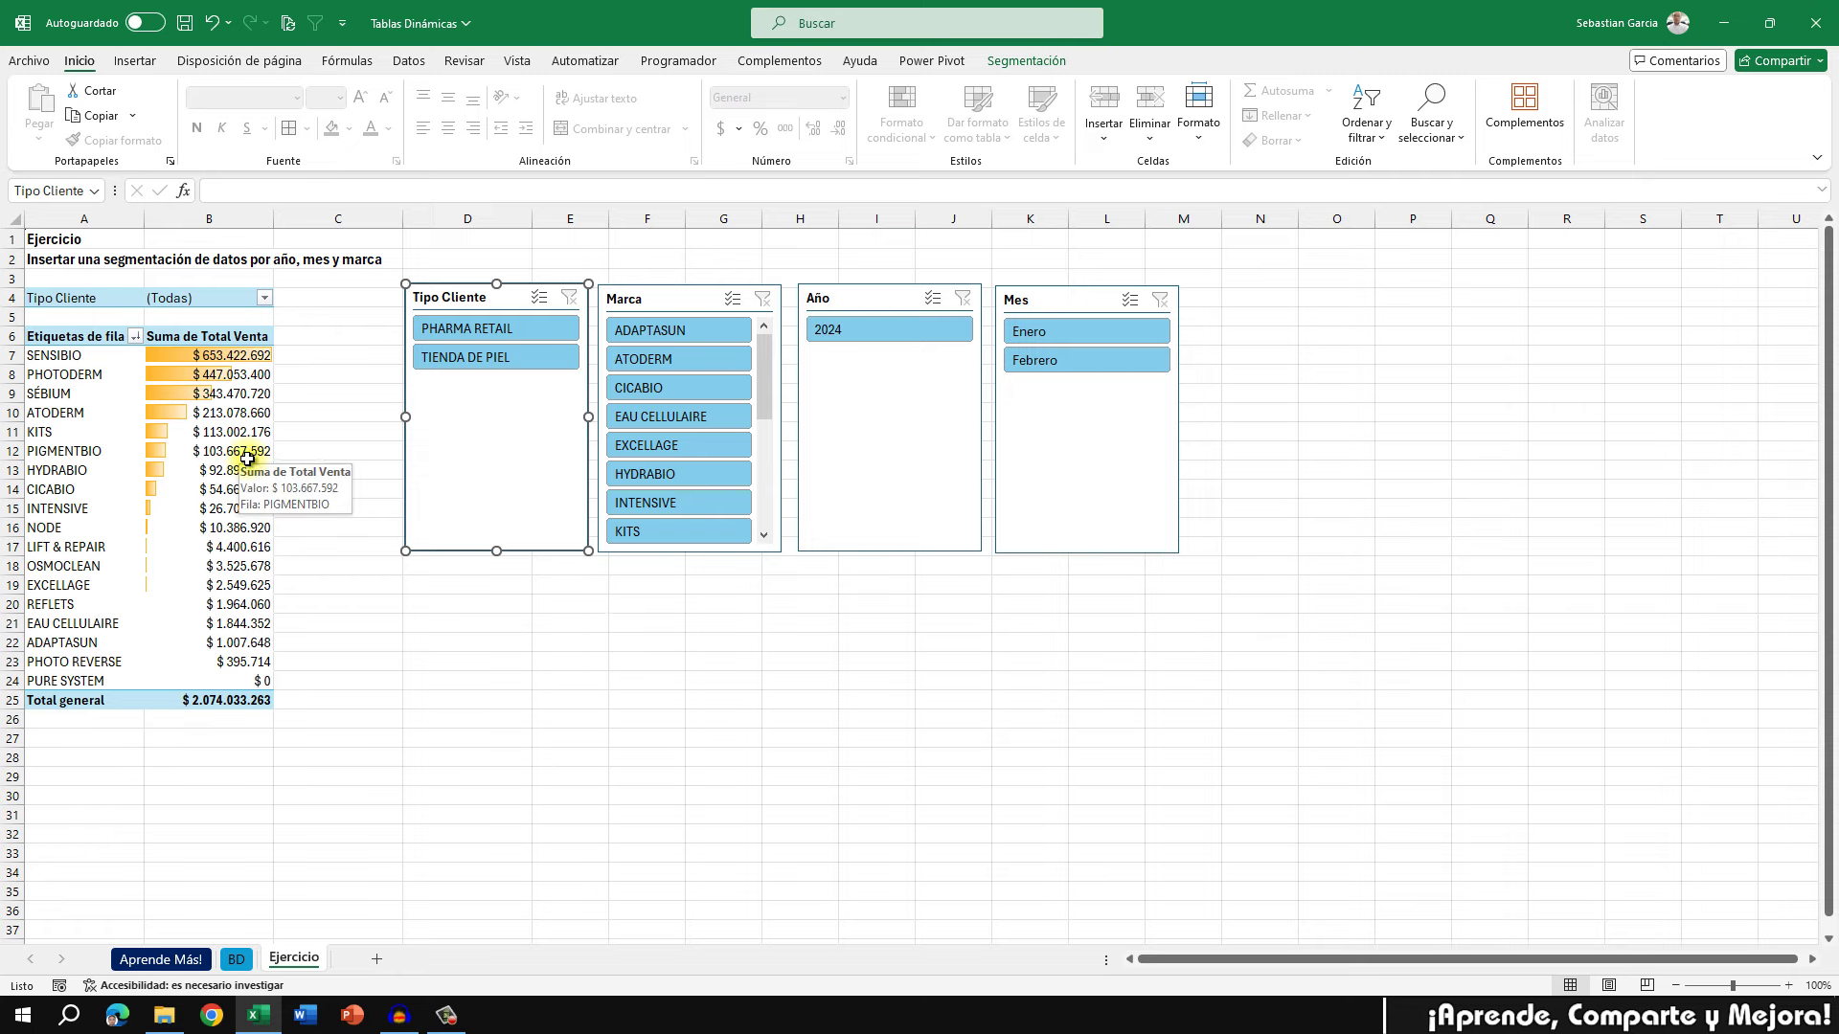
left_click(239, 528)
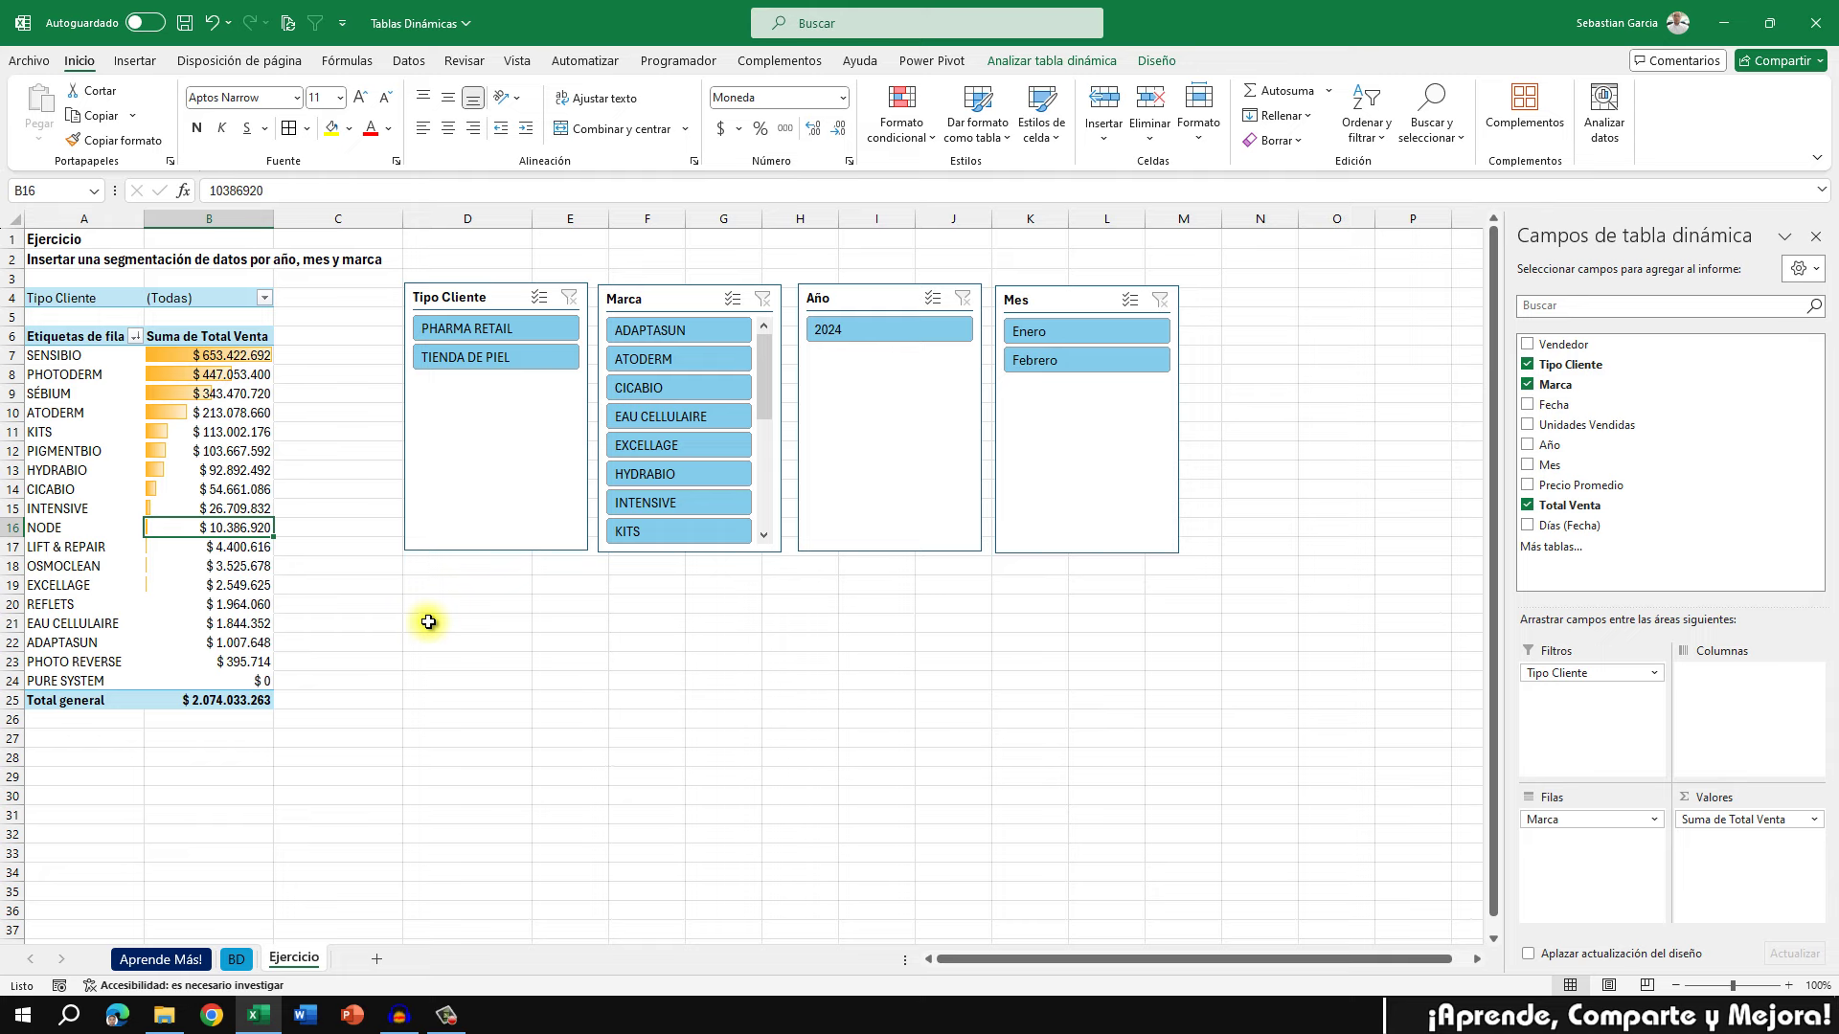
Filter the pivot to PHARMA RETAIL customers, showing nine brands totalling $ 682.585.281
left_click(485, 359)
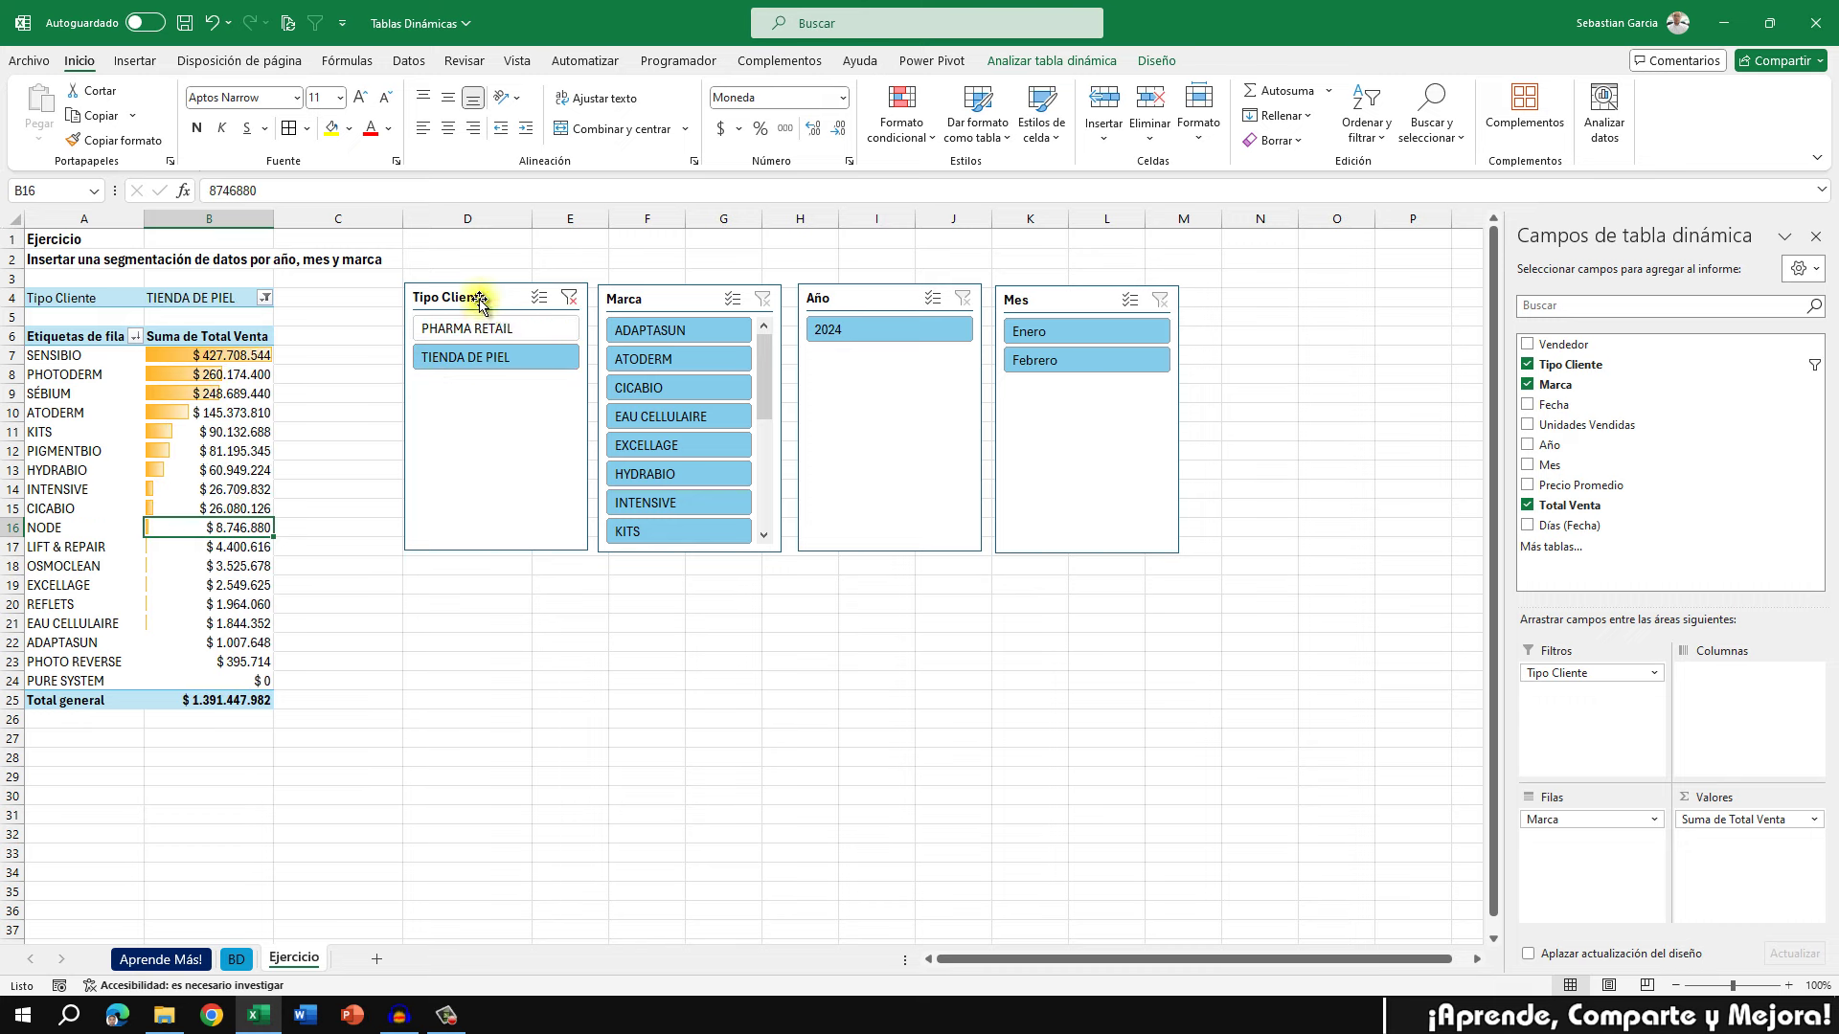
left_click(520, 324)
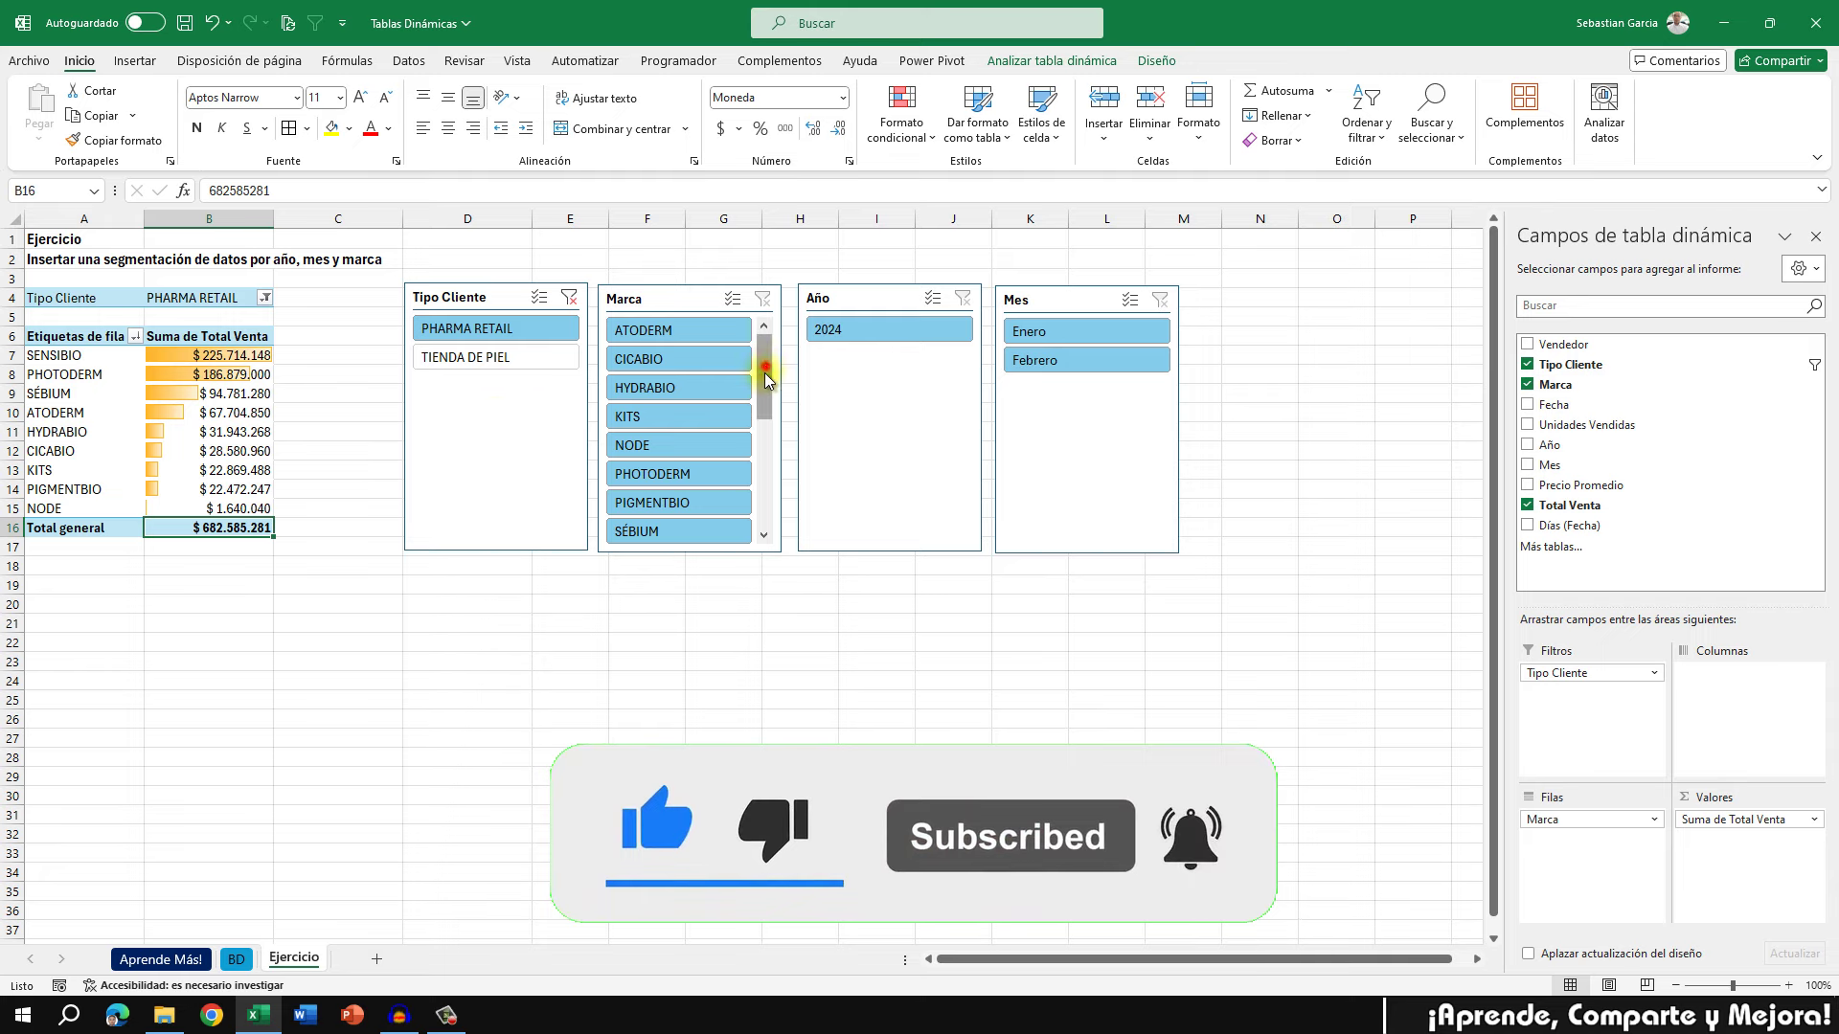
left_click_drag(765, 374, 763, 485)
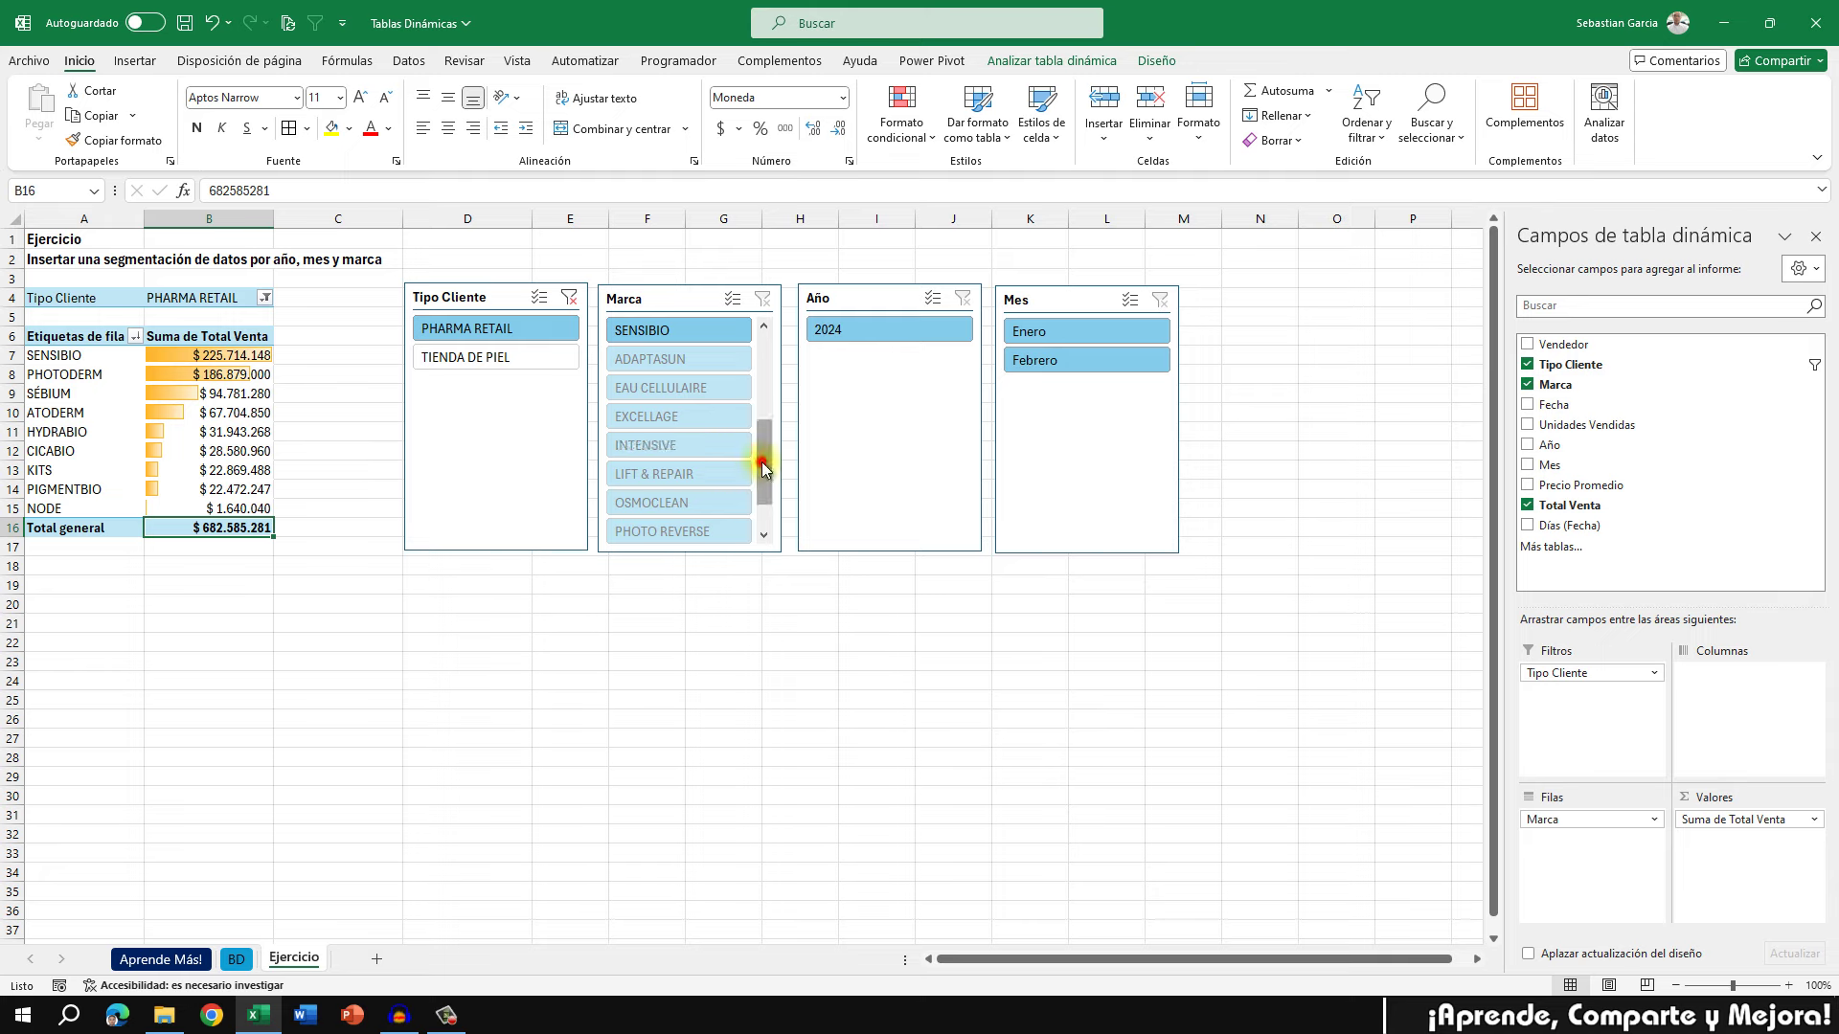
mouse_move(761, 462)
left_mouse_down()
mouse_move(753, 360)
mouse_move(768, 436)
left_mouse_up()
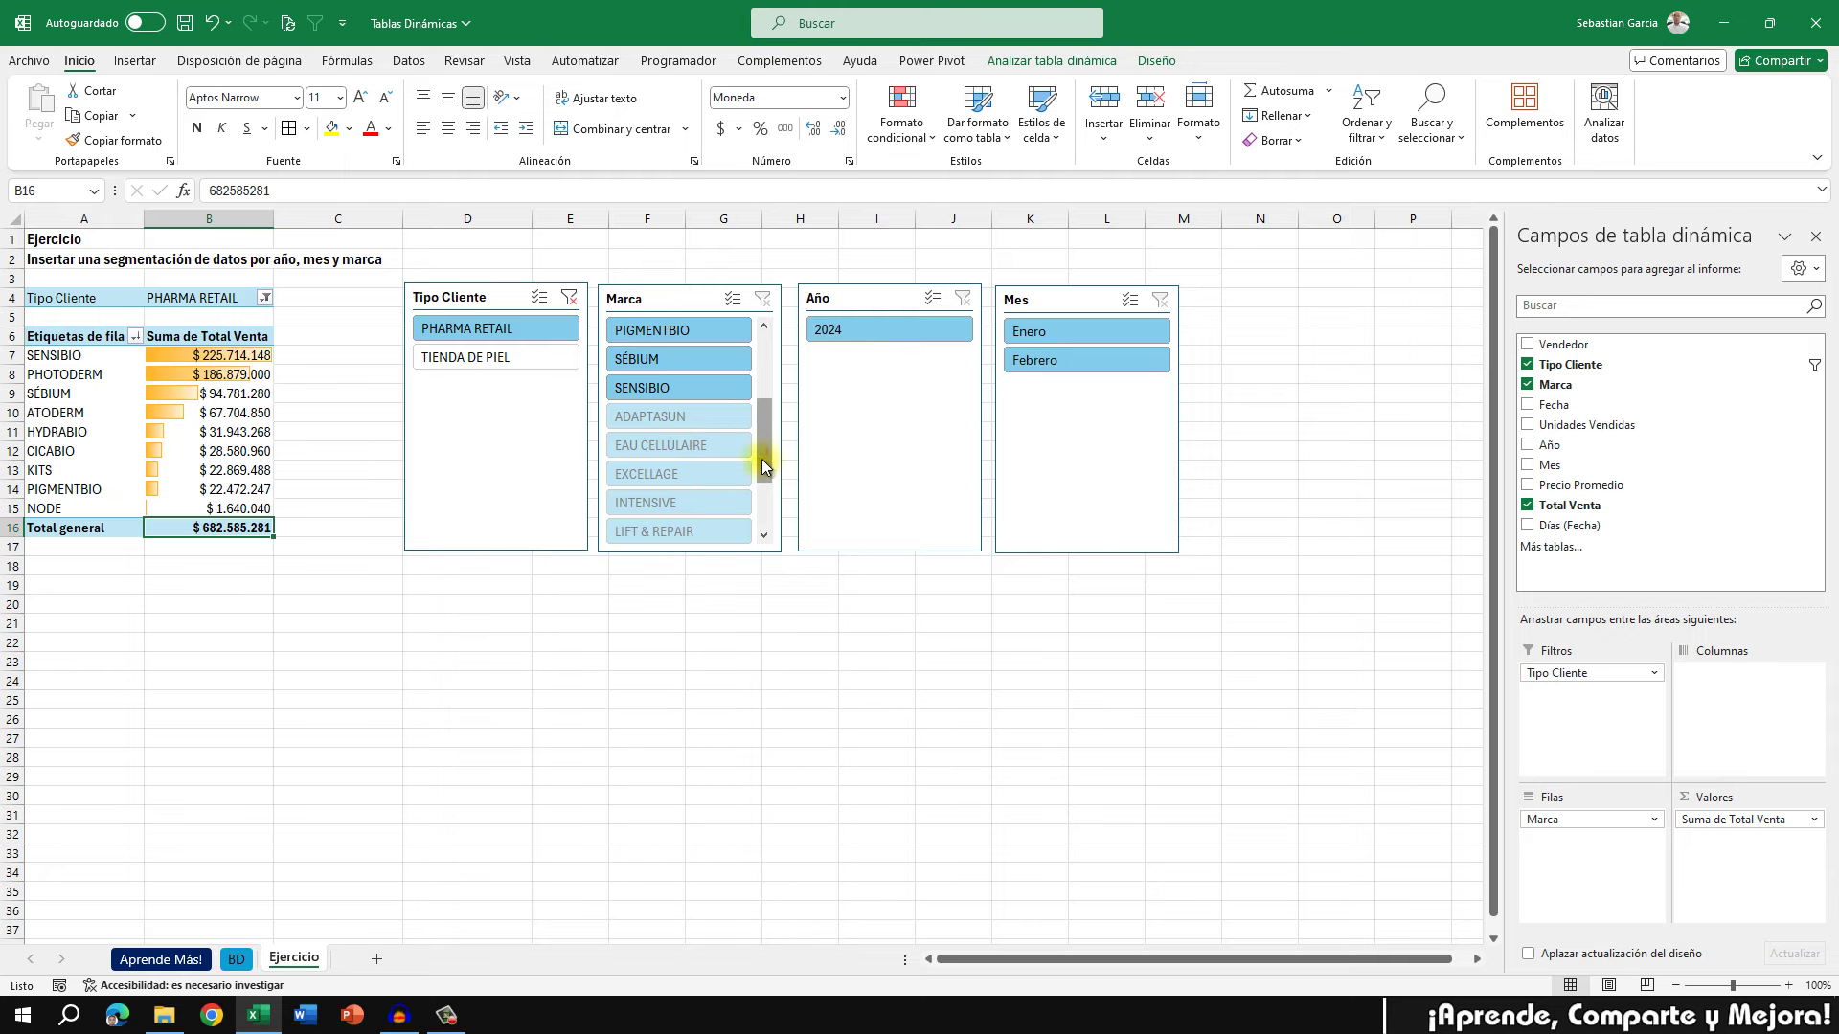
mouse_move(764, 483)
left_mouse_down()
mouse_move(766, 428)
mouse_move(766, 474)
left_mouse_up()
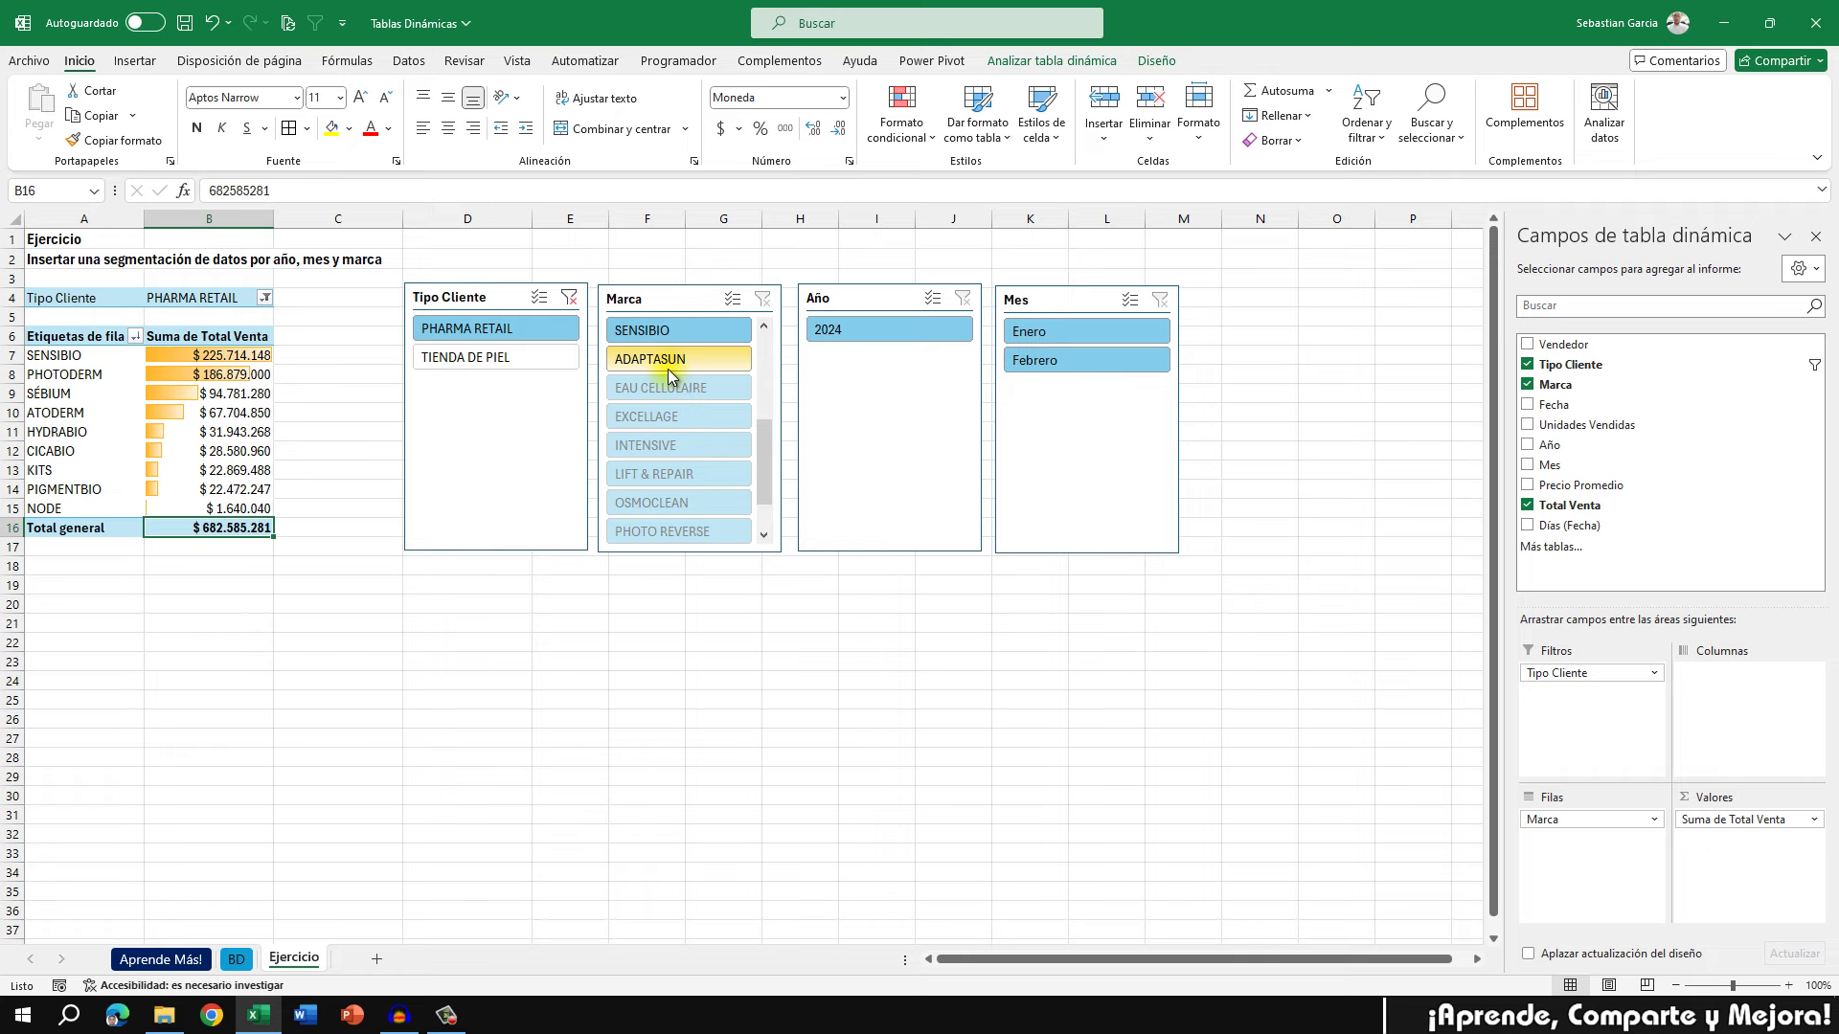
Set the Marca slicer to hide items without data, leaving only PHARMA RETAIL brands like ATODERM
right_click(682, 301)
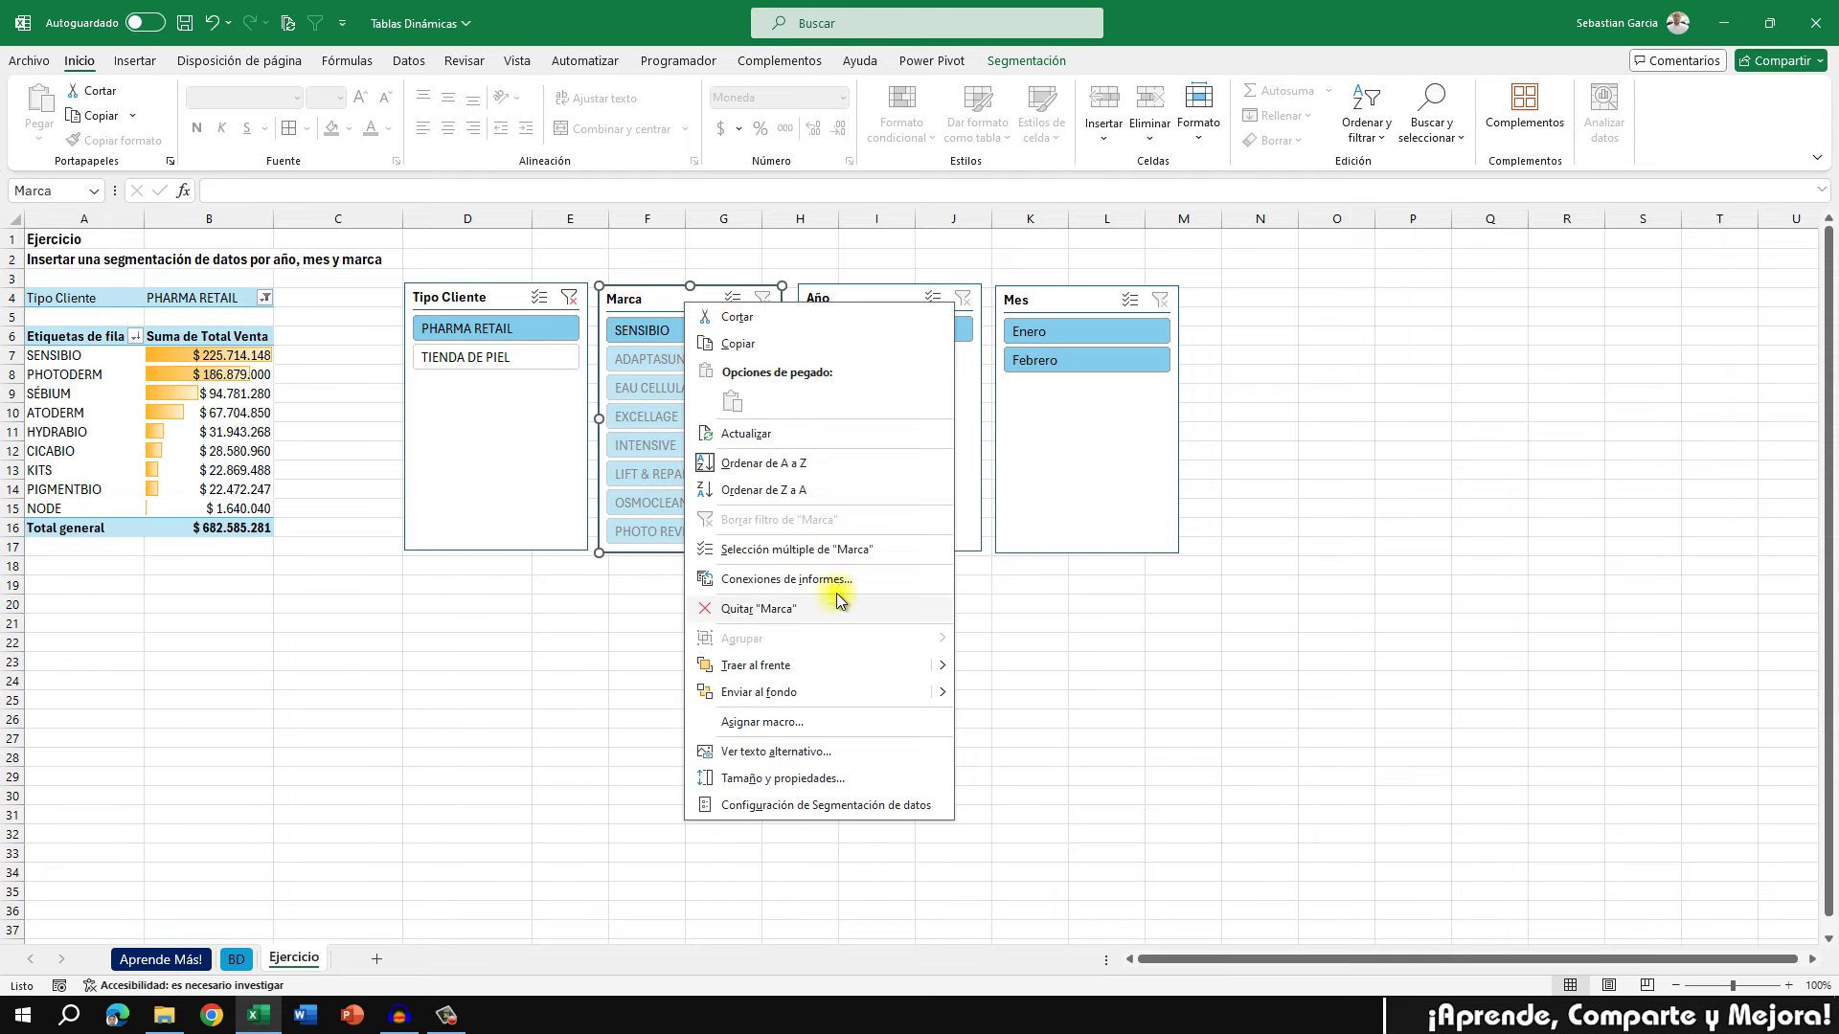
left_click(816, 807)
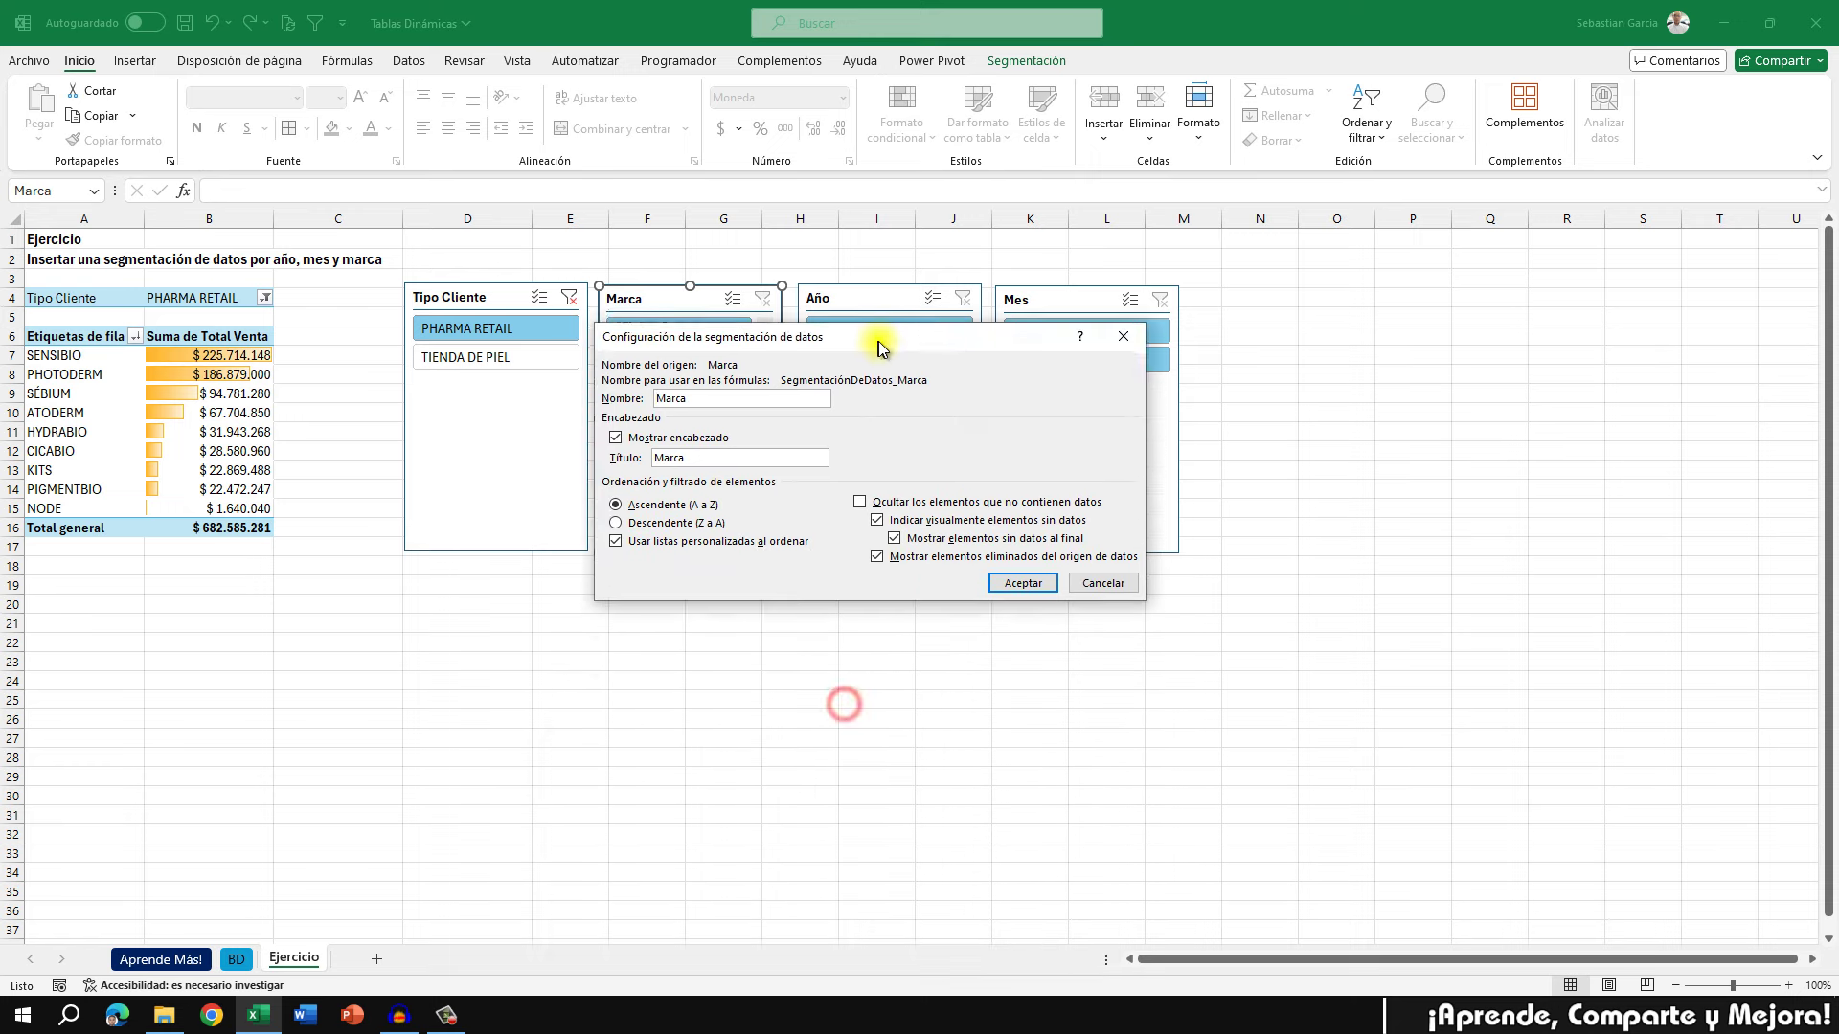
left_click_drag(844, 704, 875, 388)
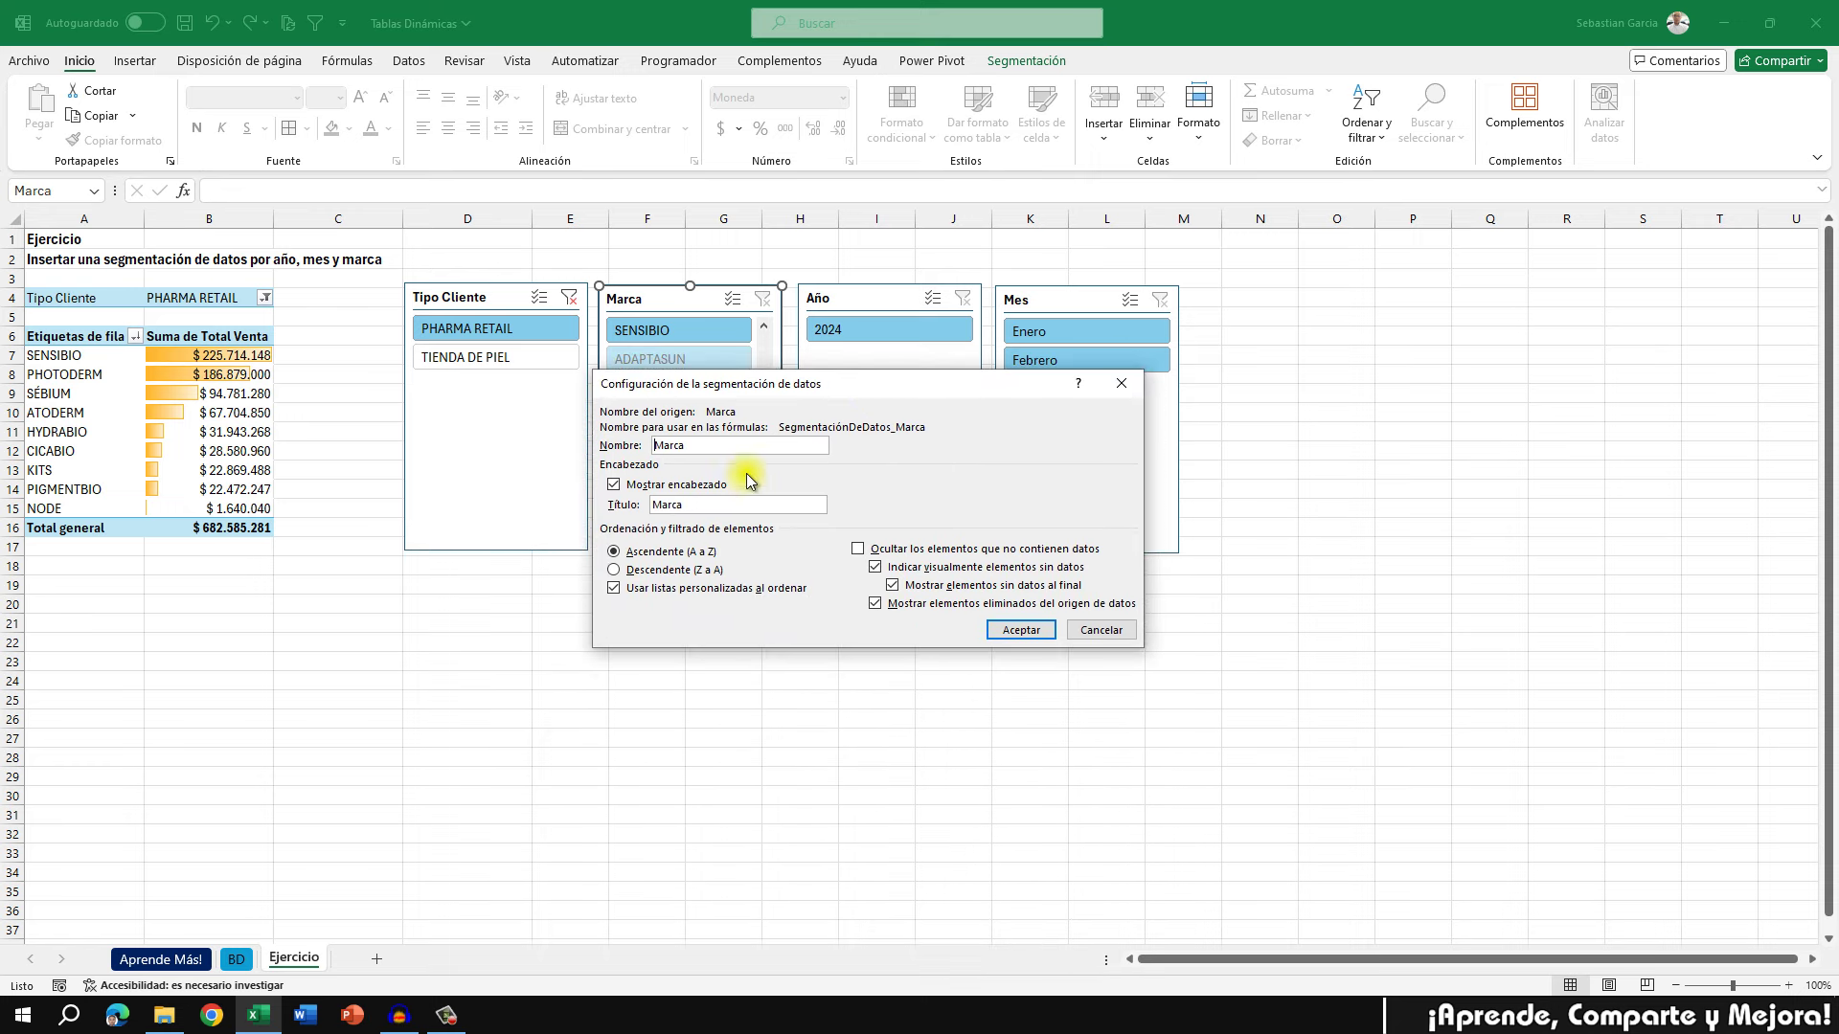
left_click_drag(710, 446, 647, 447)
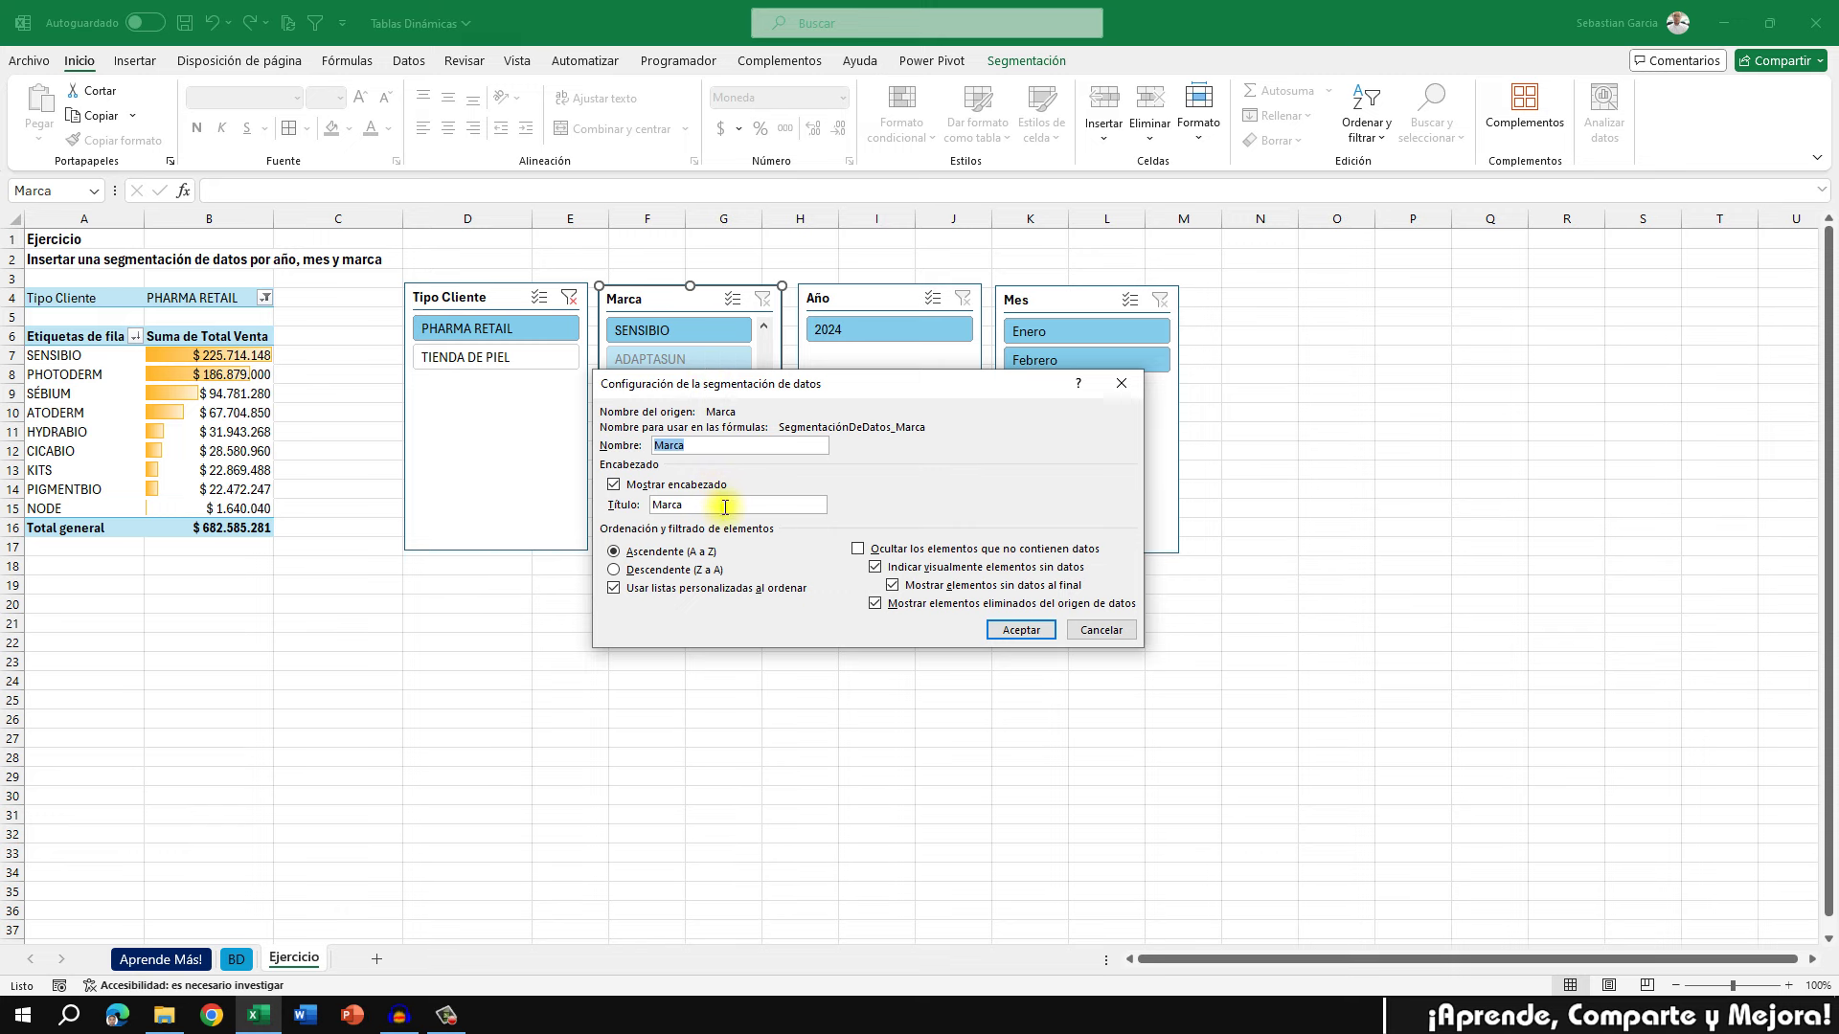
left_click_drag(723, 508, 649, 505)
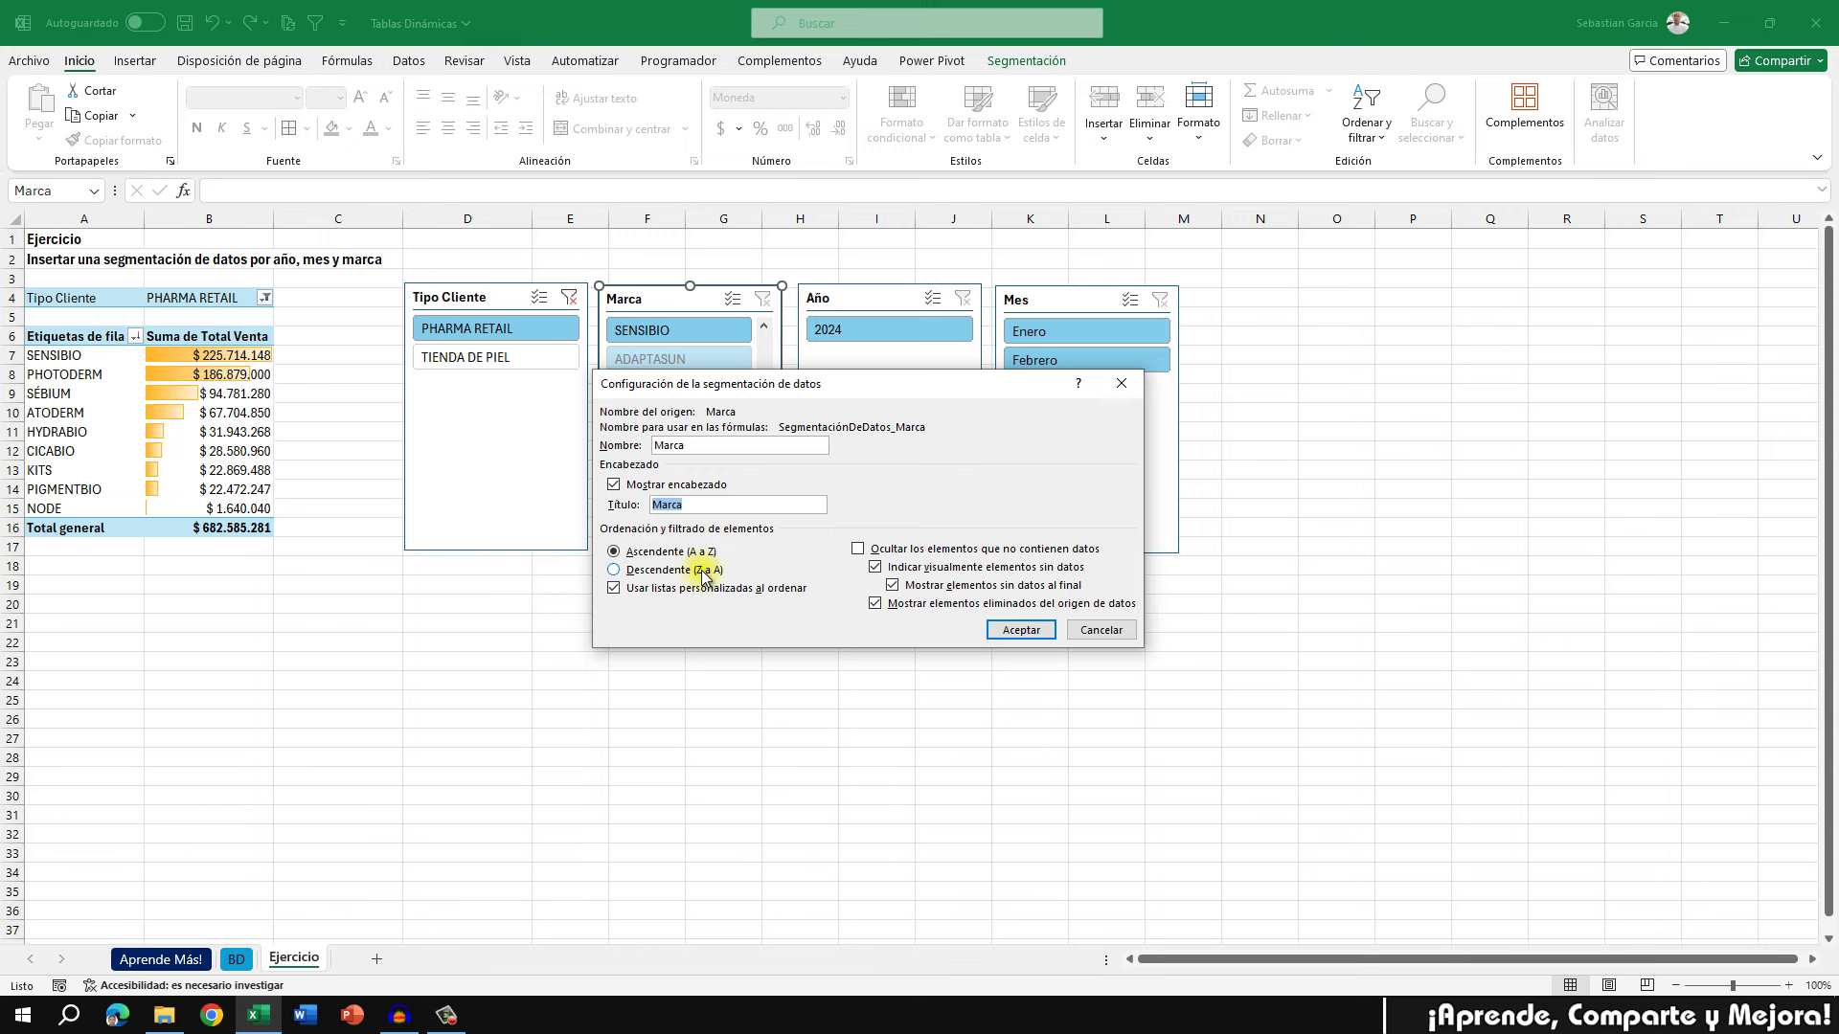
left_click(857, 550)
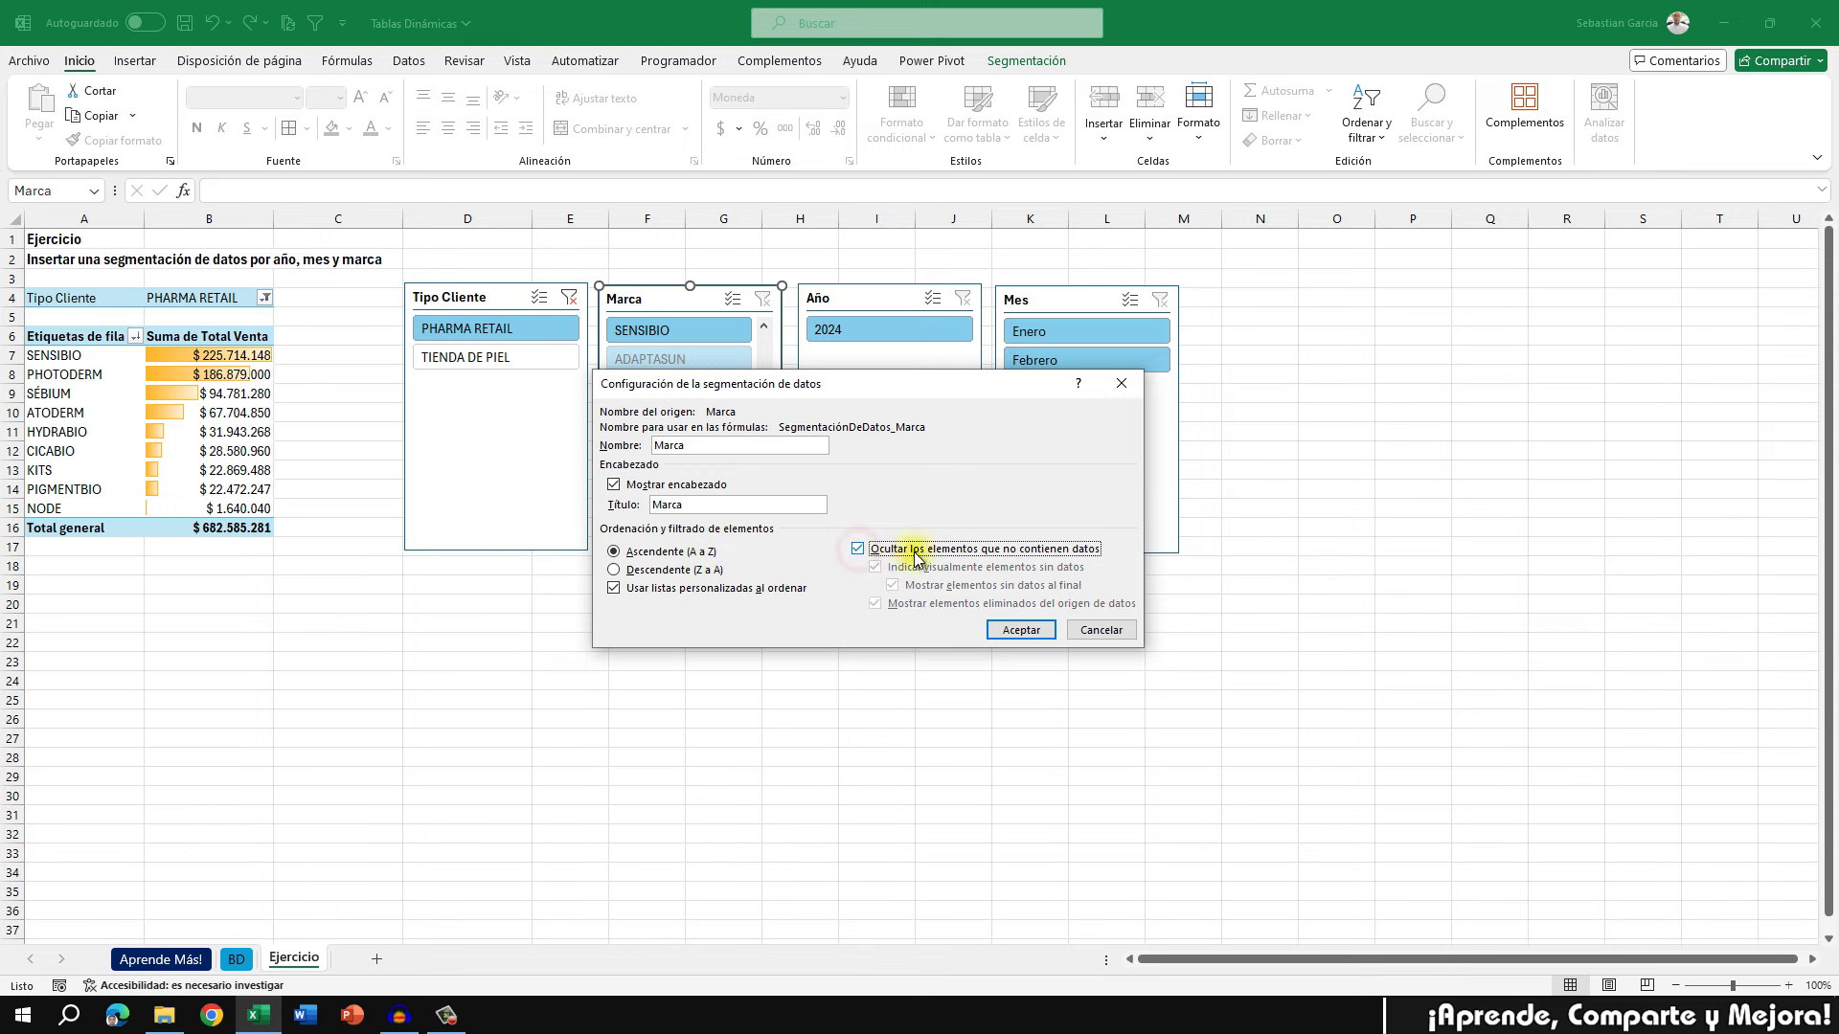
left_click(1013, 630)
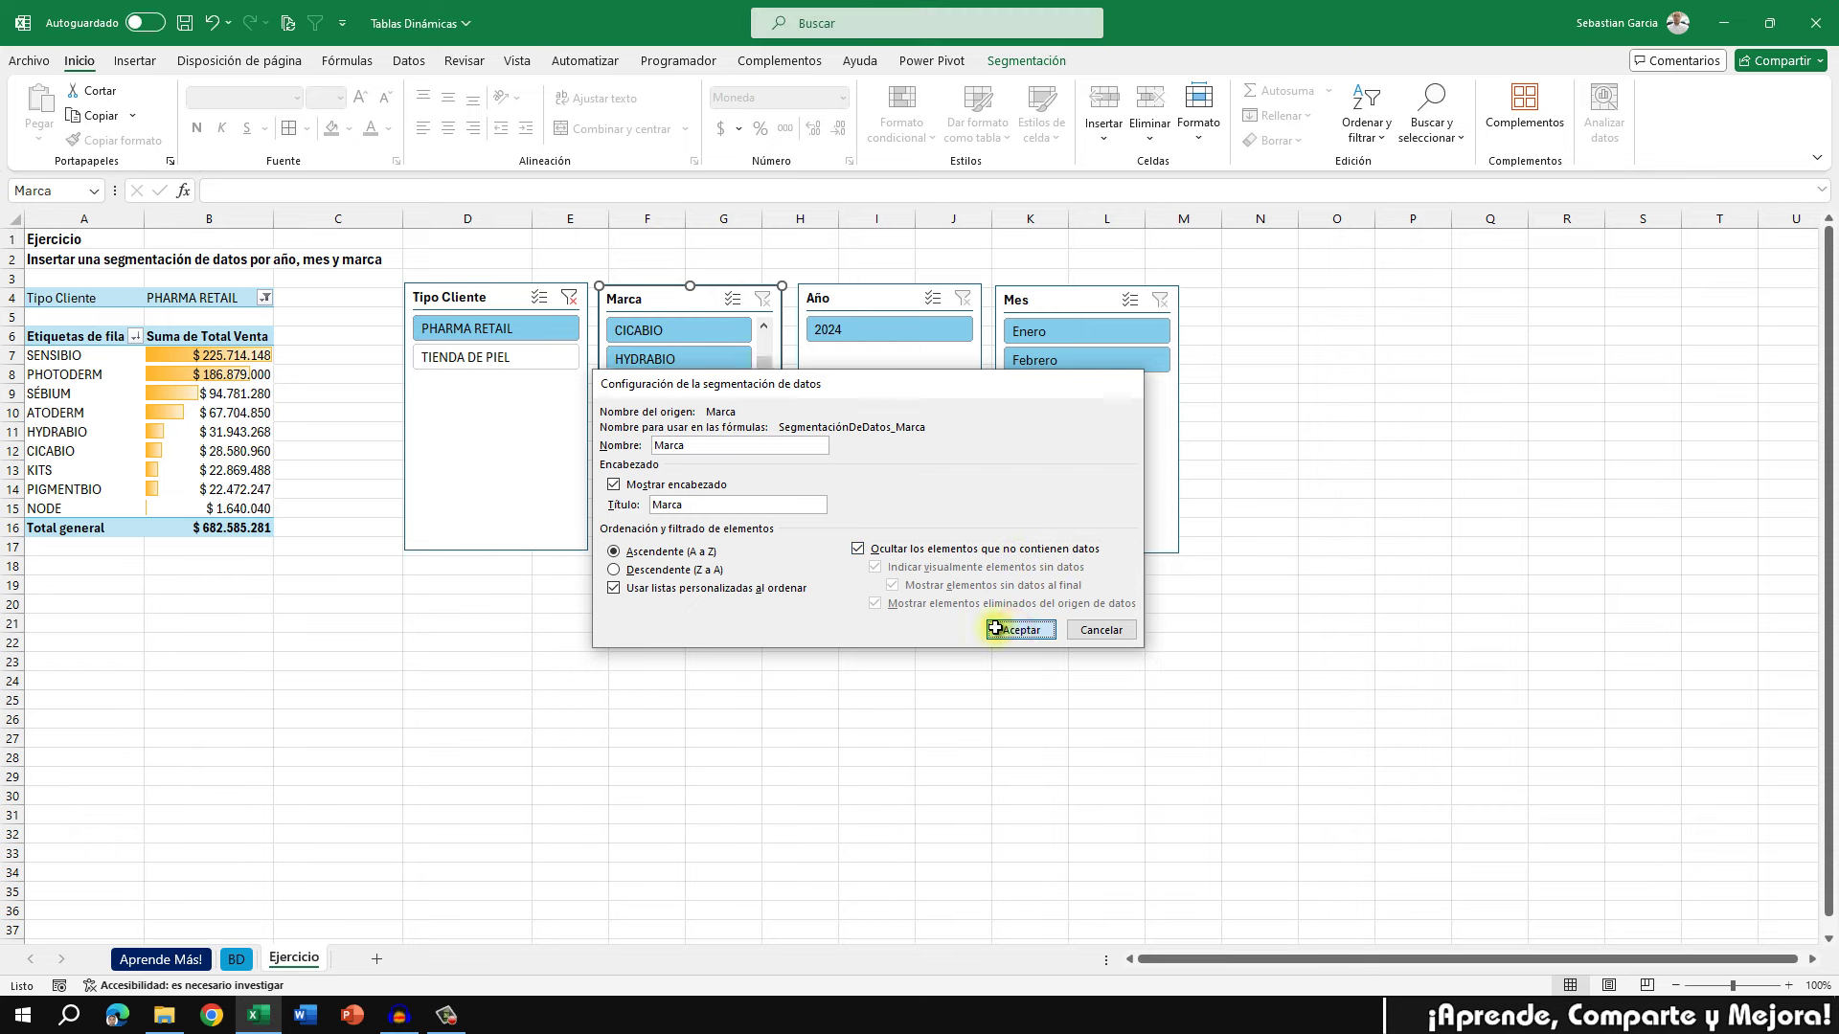
scroll(763, 427, "down", 1)
left_click_drag(762, 432, 778, 487)
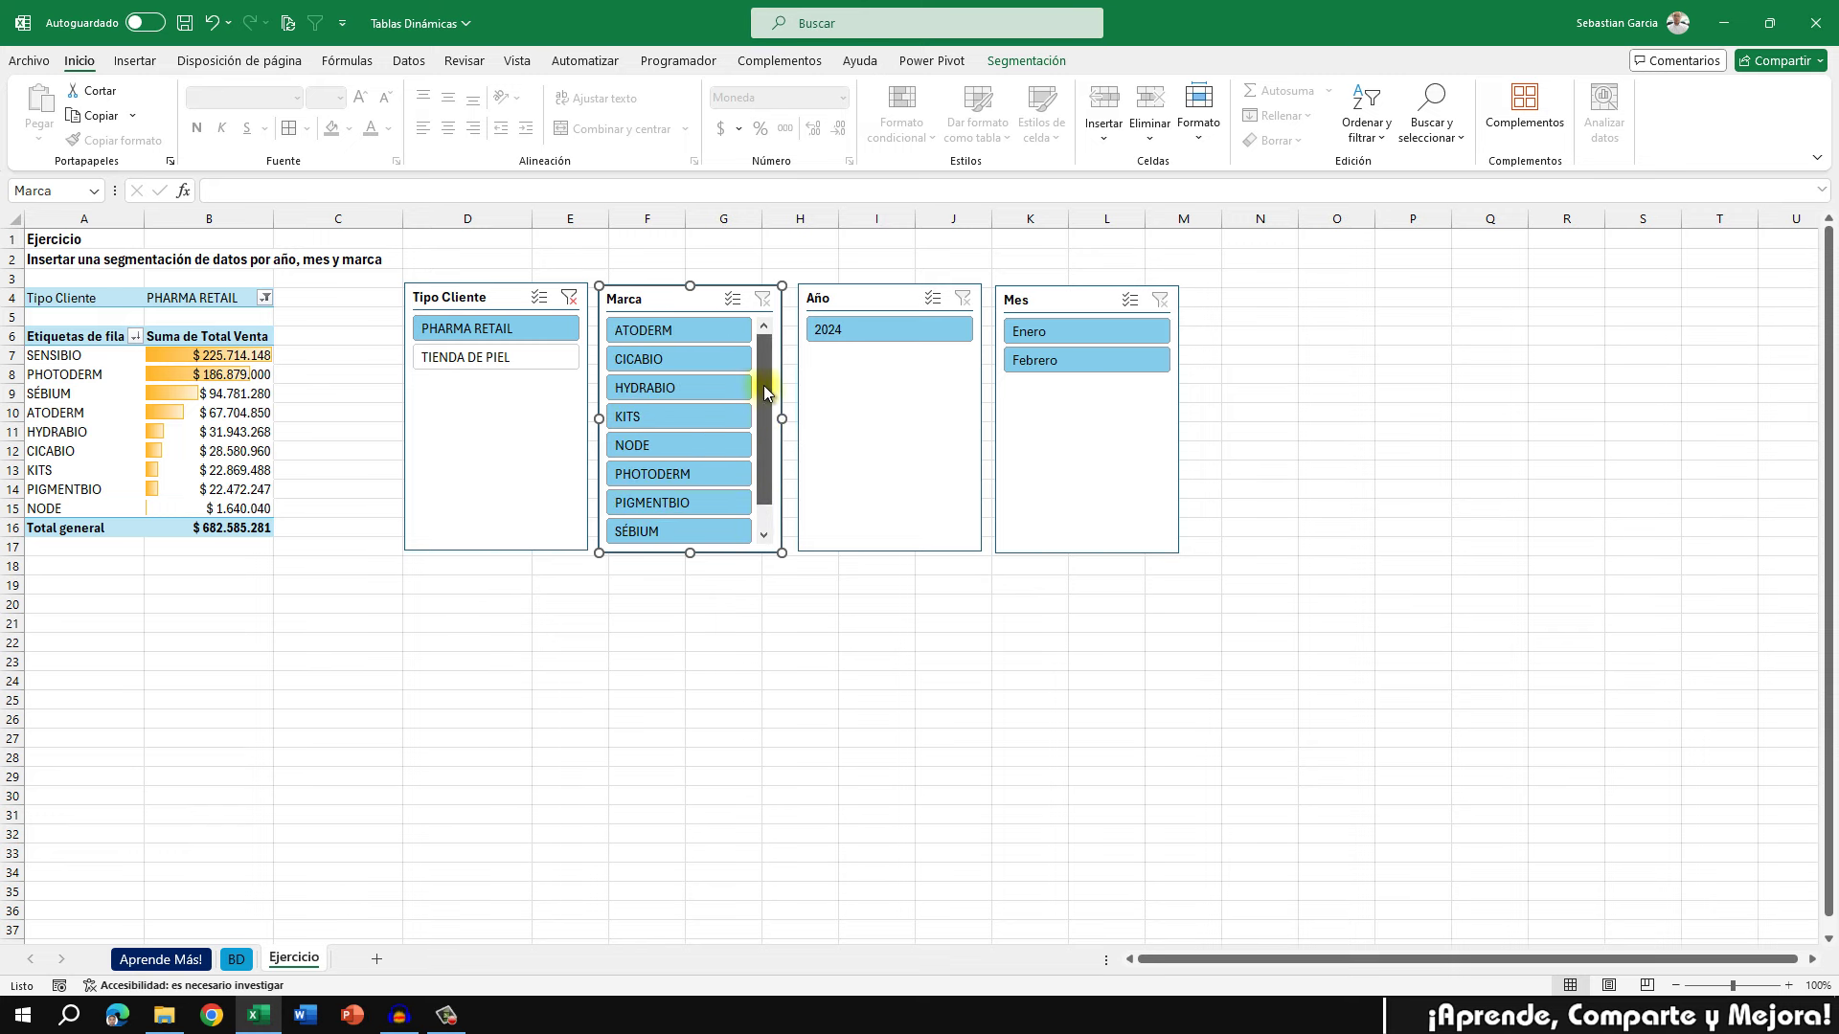
Filter the pivot to TIENDA DE PIEL customers and the month Enero
left_click_drag(764, 431, 779, 496)
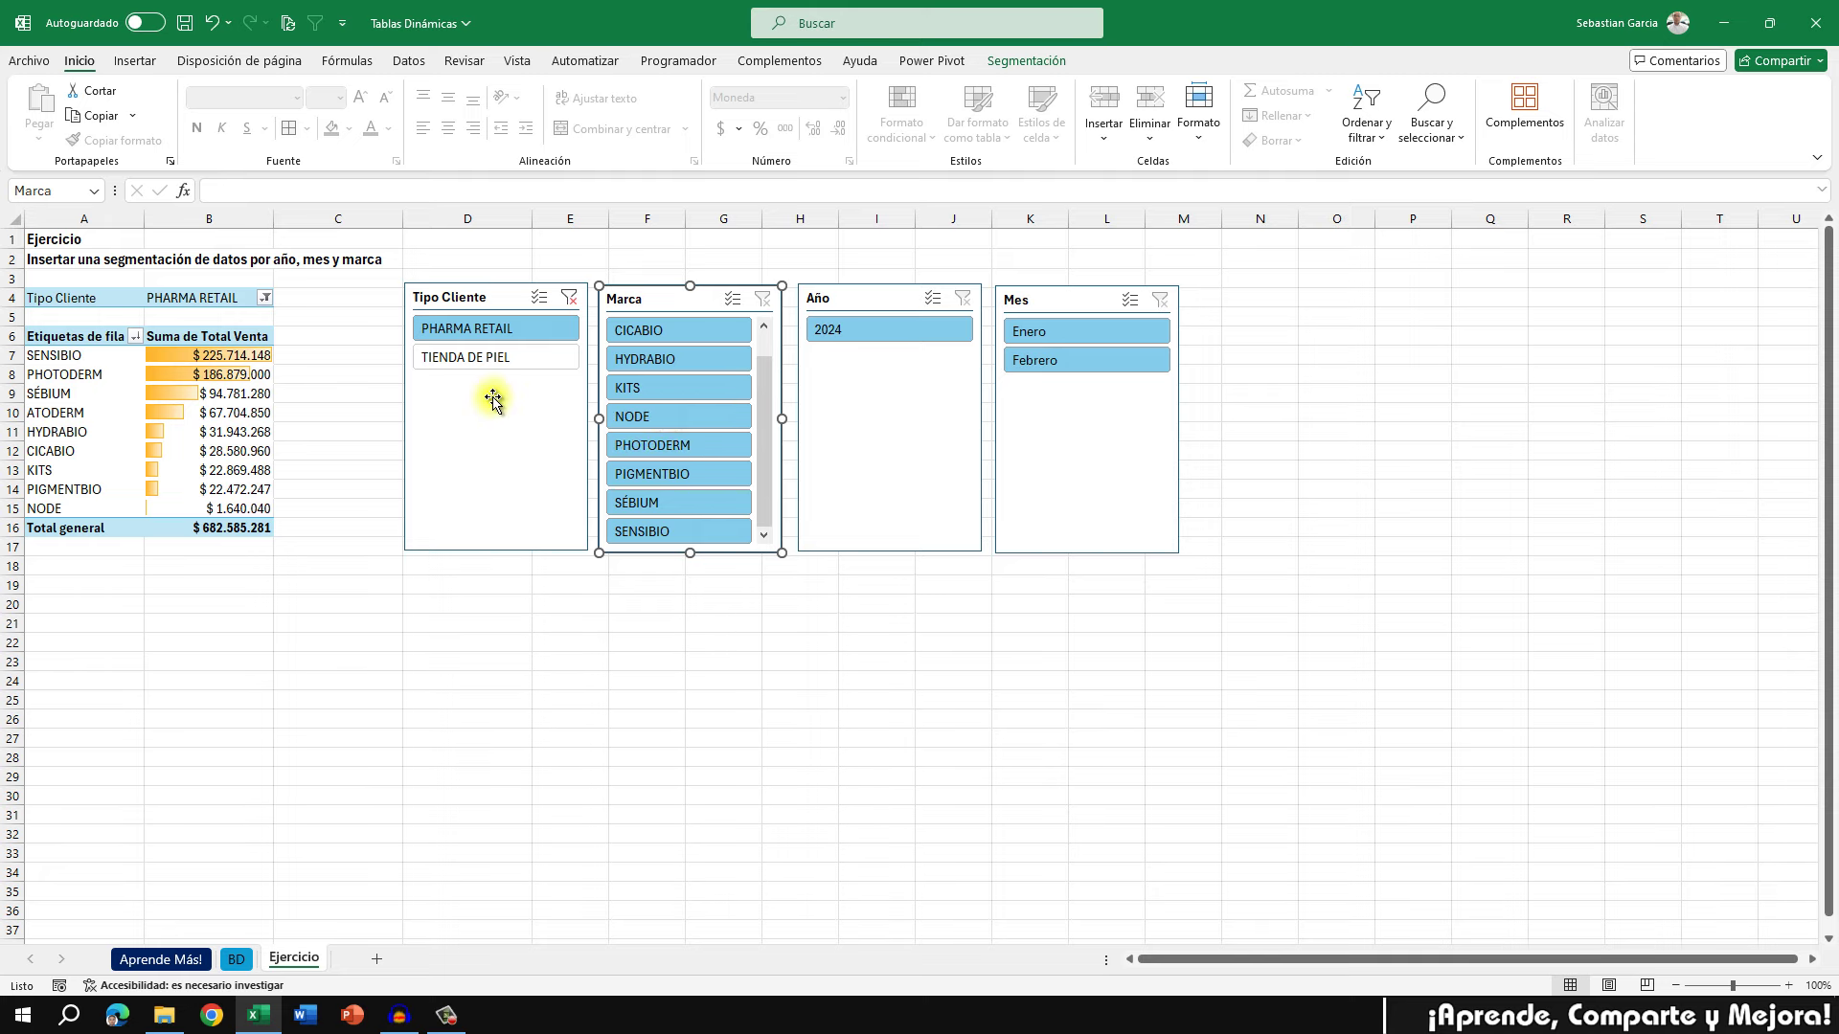
left_click(468, 370)
scroll(688, 452, "down", 1)
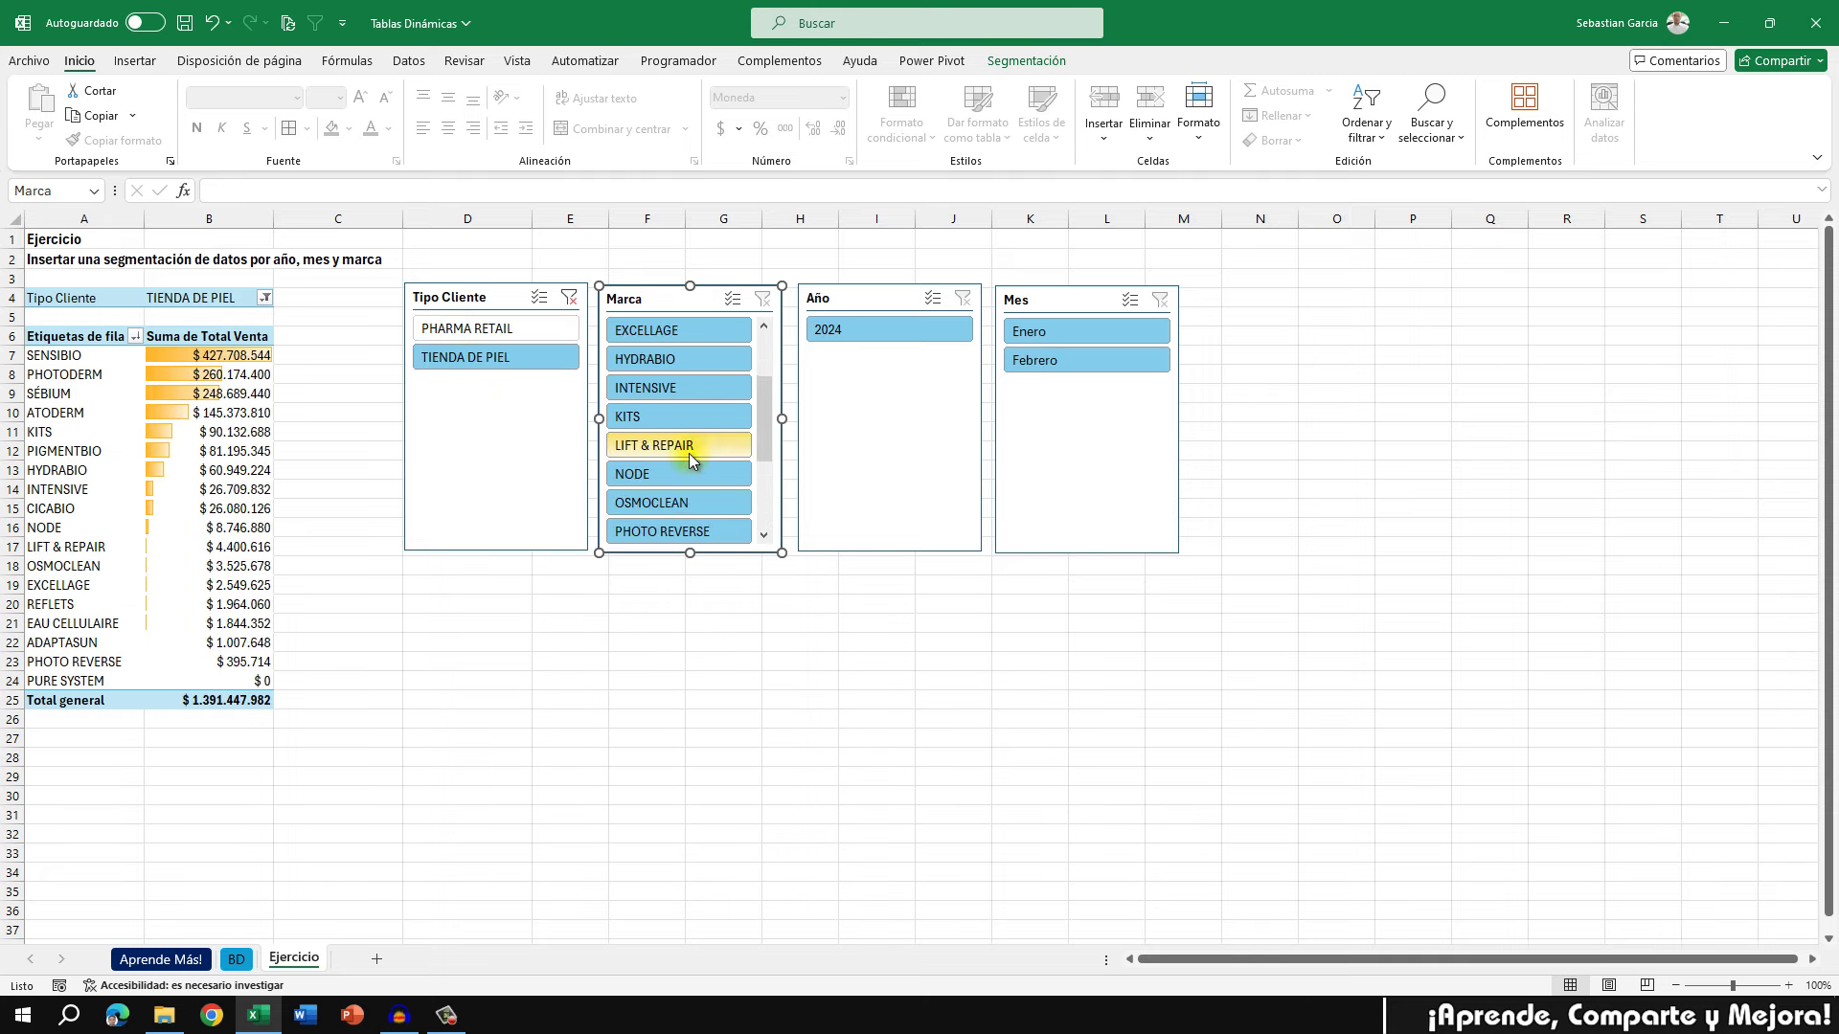
scroll(688, 452, "down", 2)
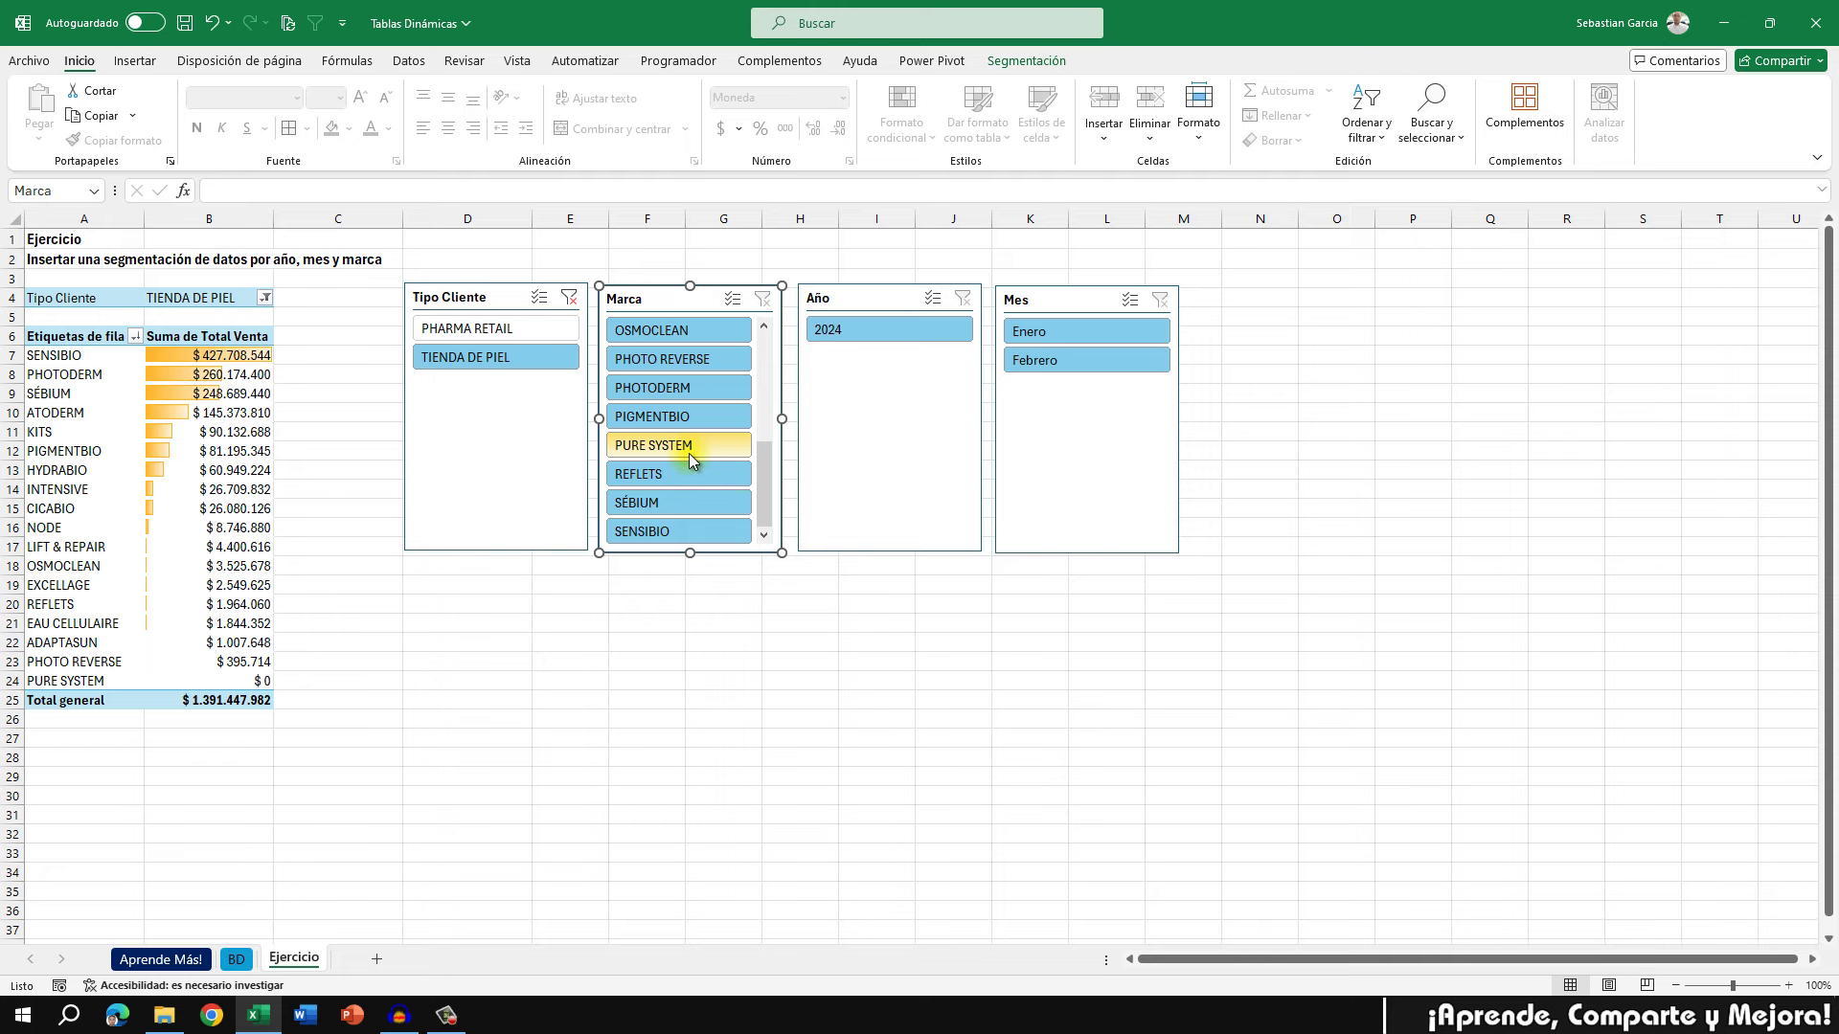
scroll(682, 454, "up", 1)
scroll(682, 454, "up", 3)
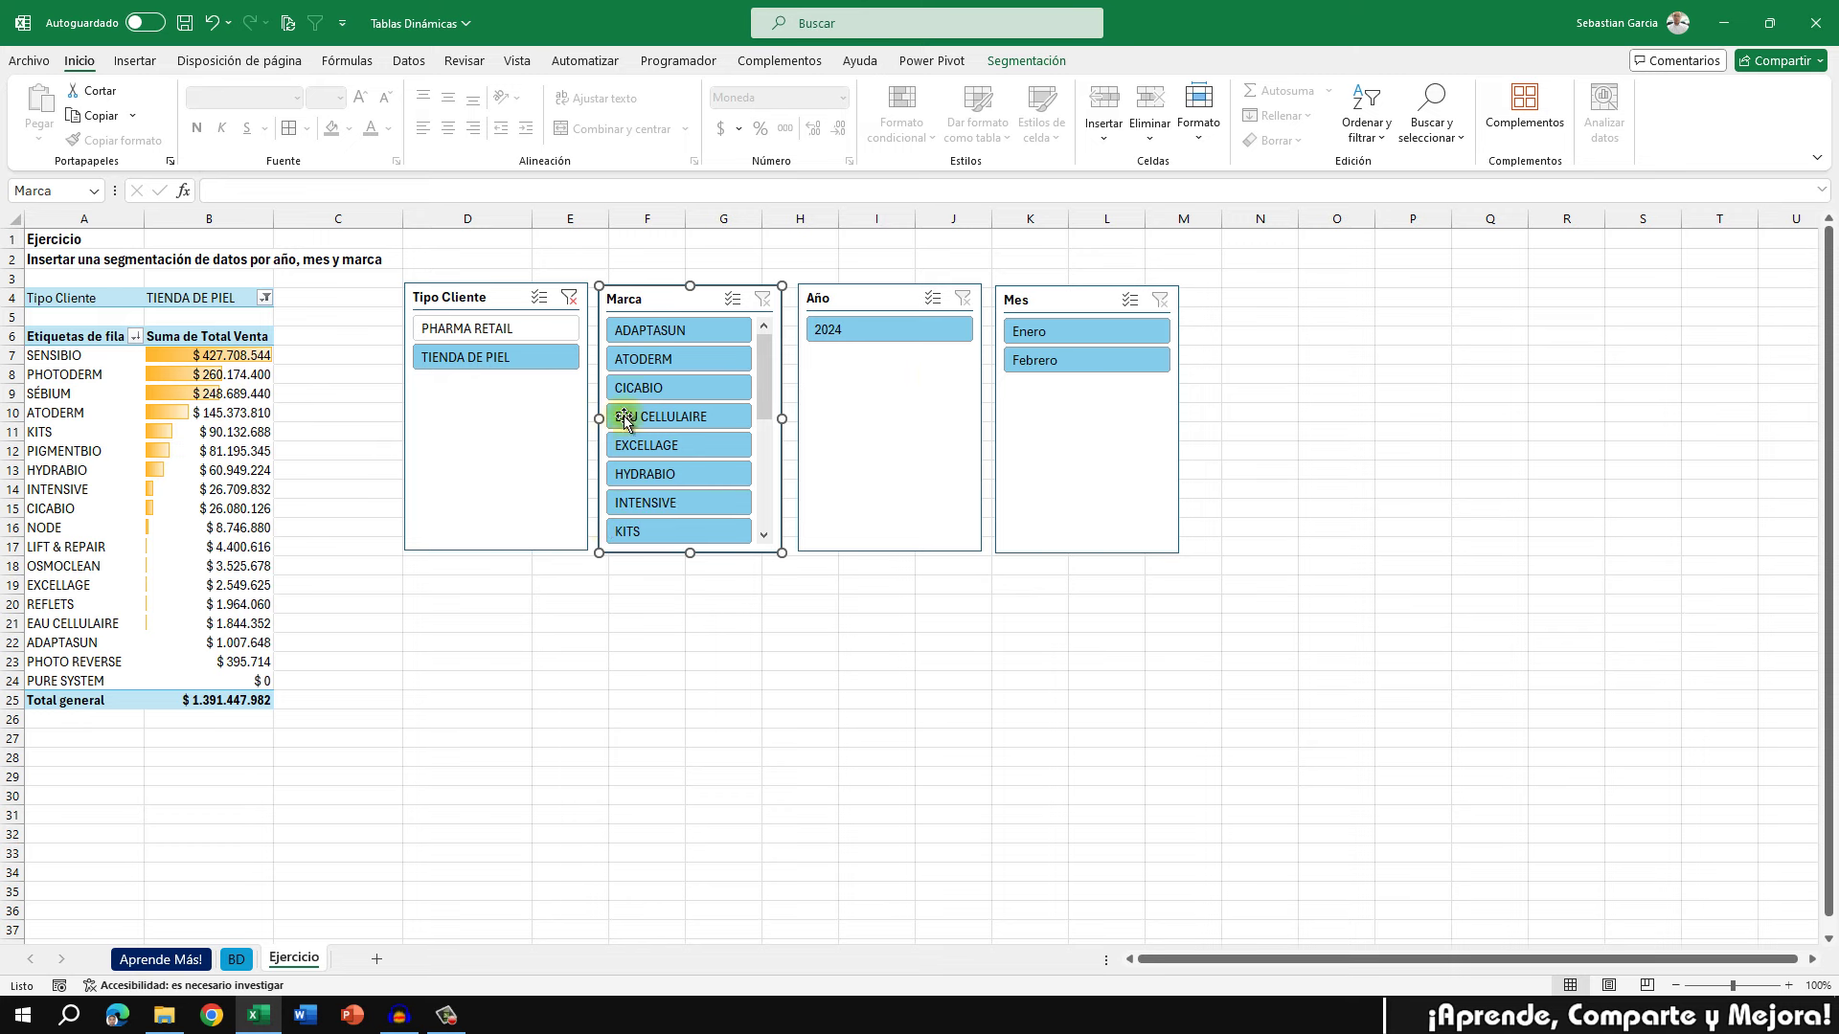
left_click(1068, 364)
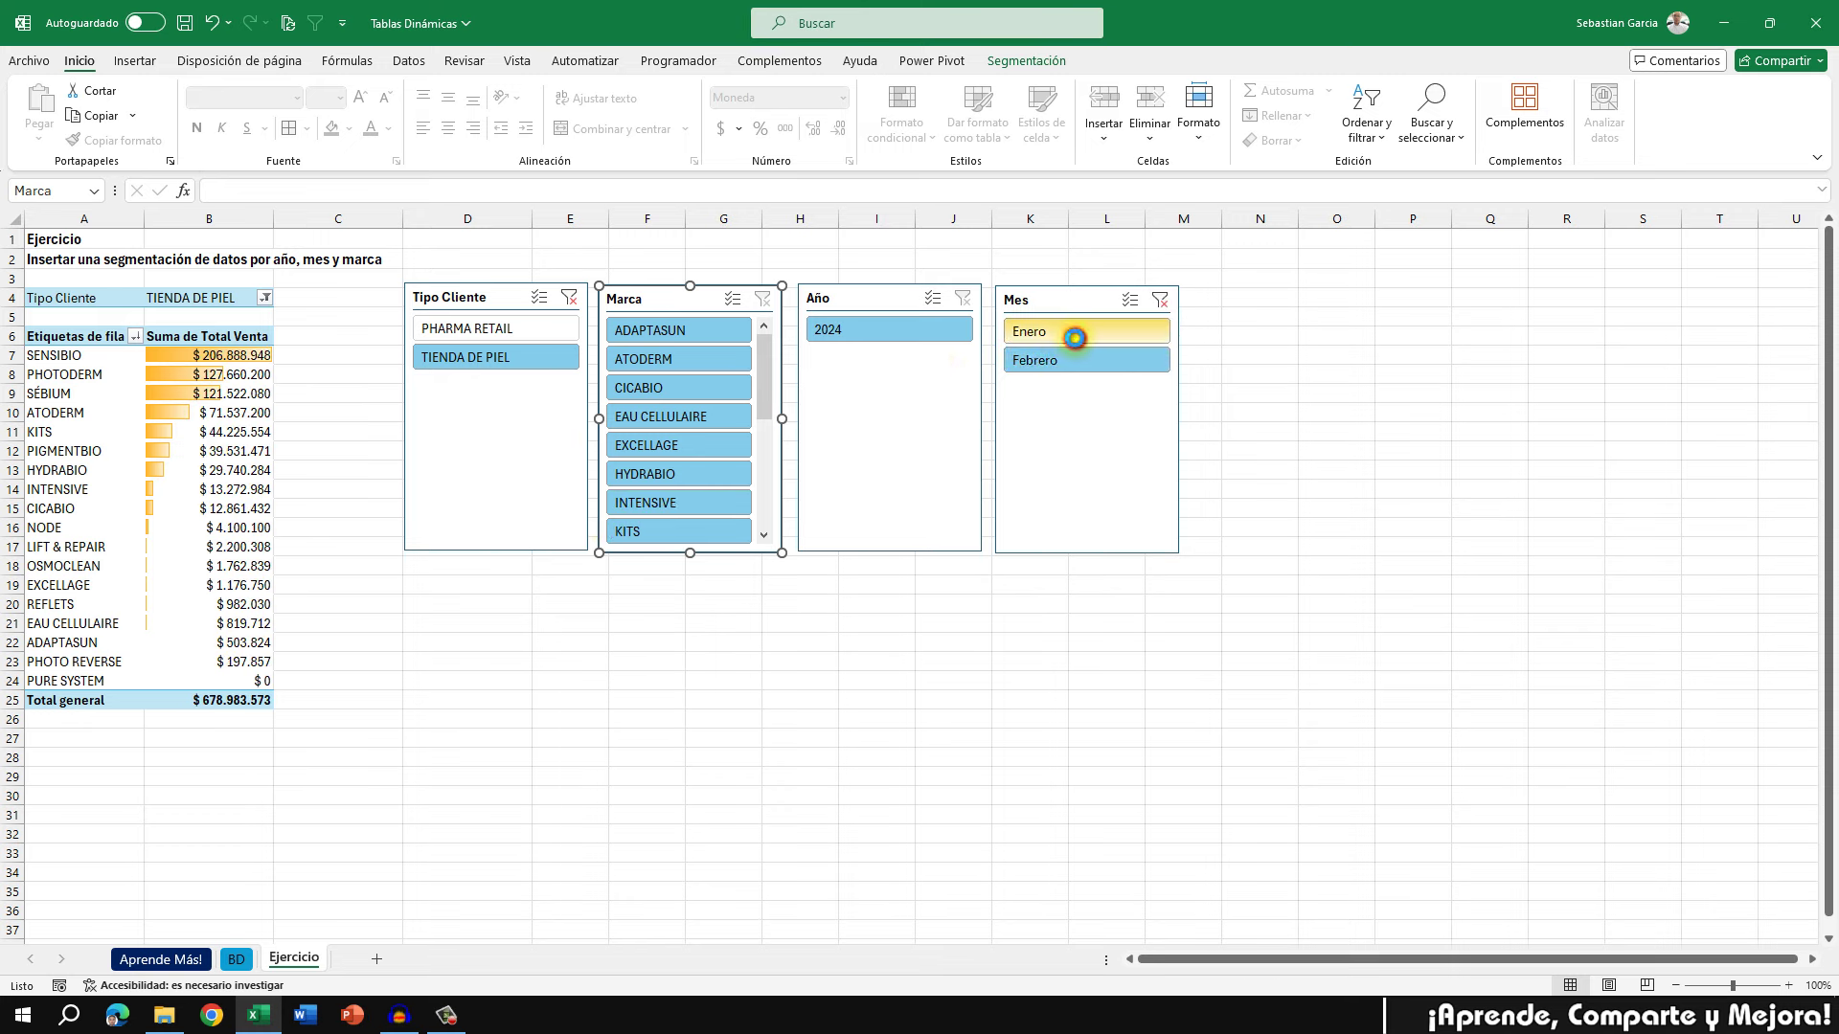
left_click(1074, 335)
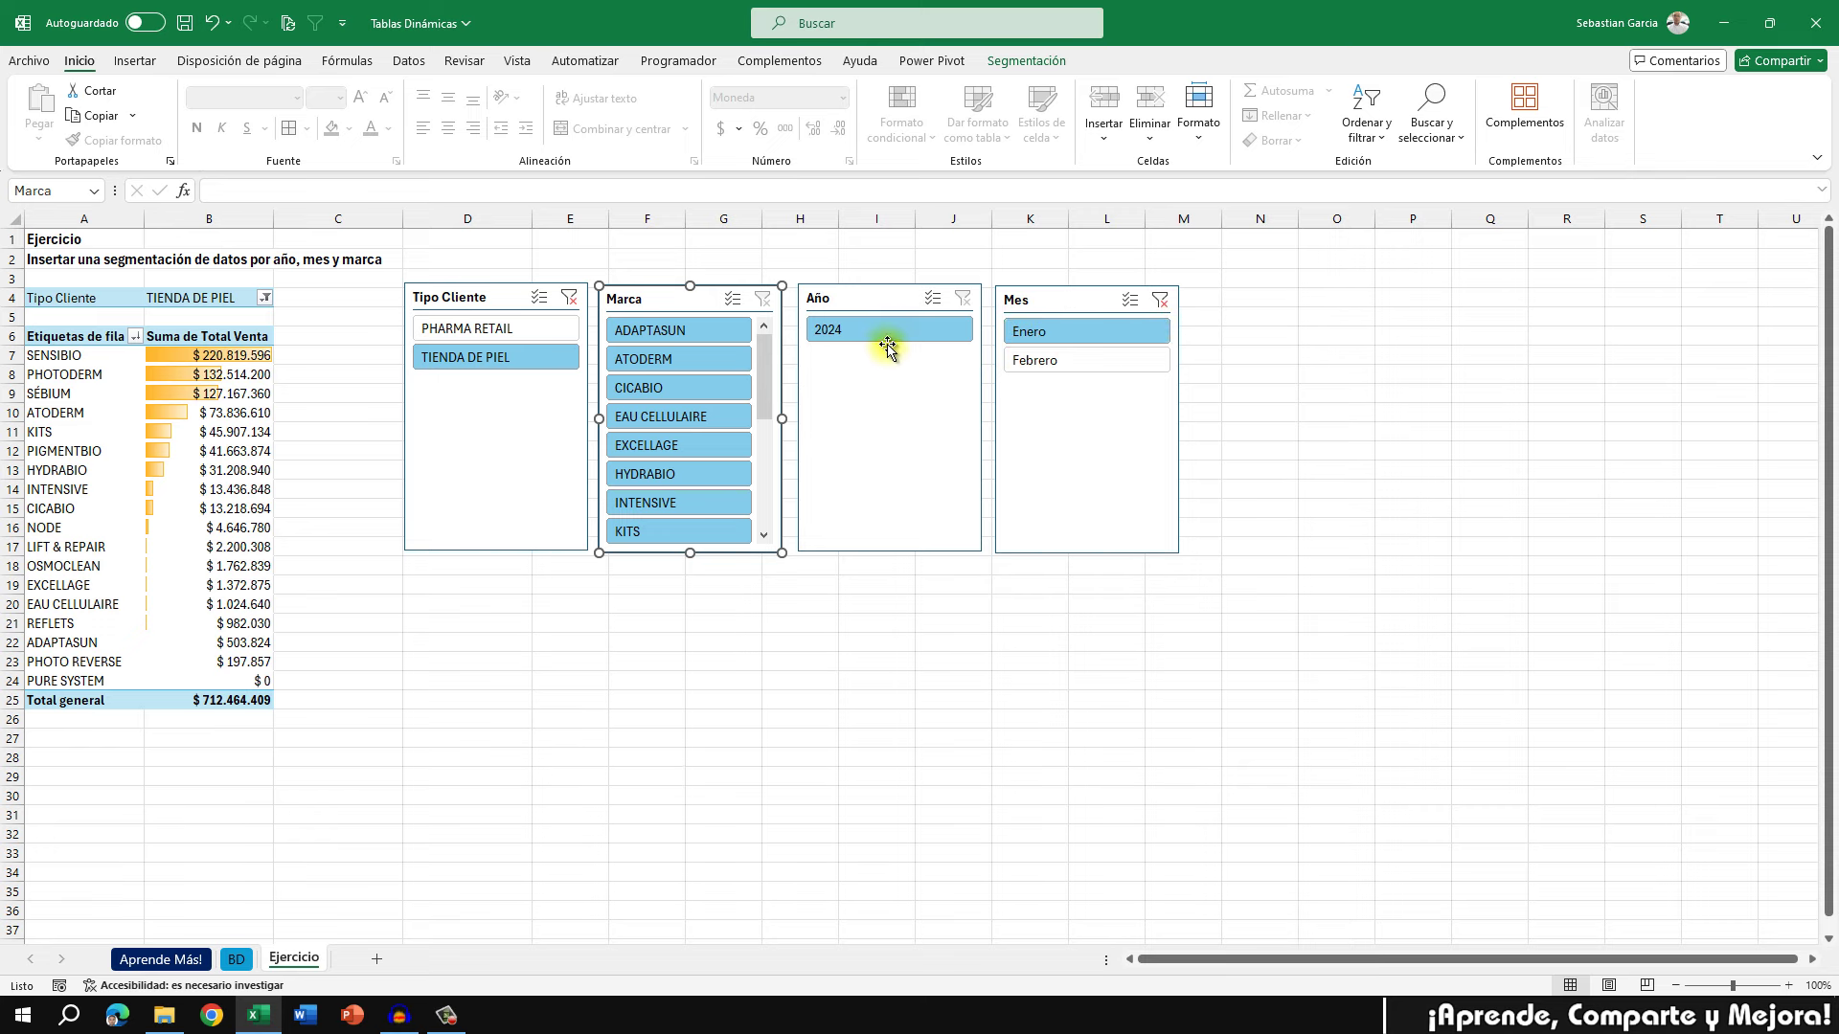
Try single brands ADAPTASUN, CICABIO, EXCELLAGE and HYDRABIO, ending on KITS at $ 45.907.134
left_click(688, 330)
left_click(695, 383)
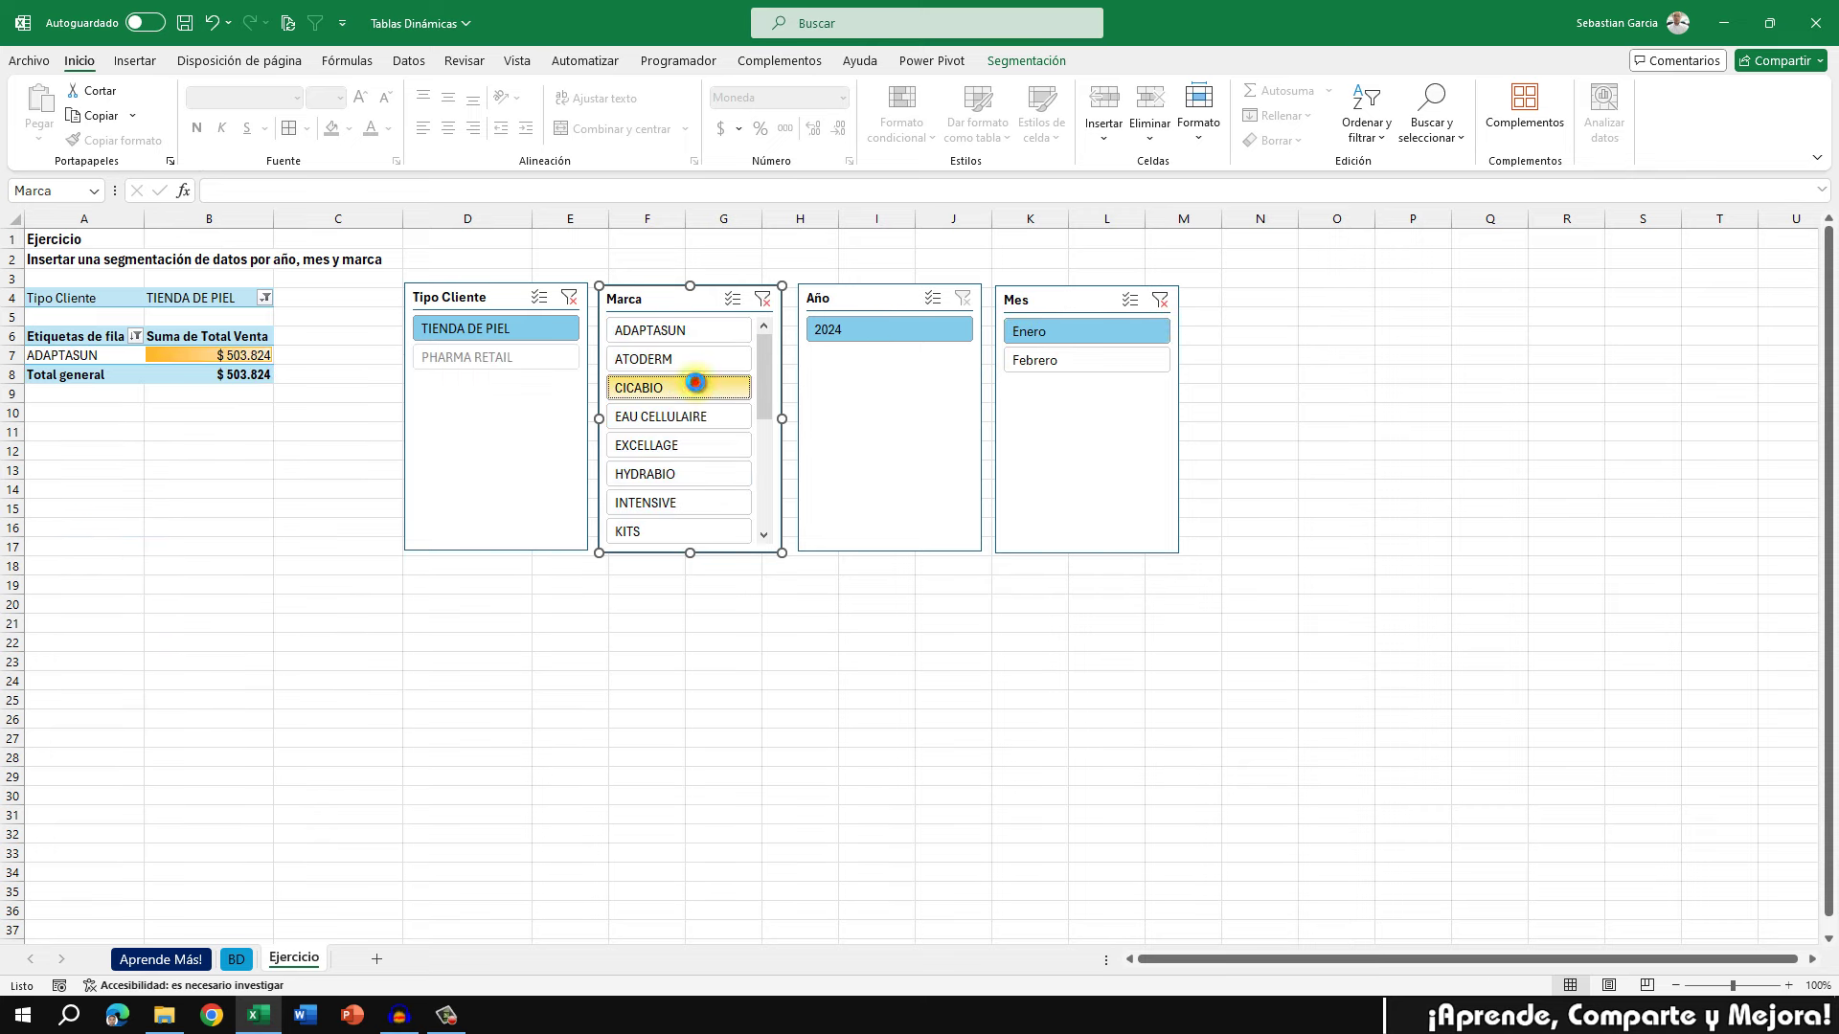
left_click(697, 445)
left_click(697, 474)
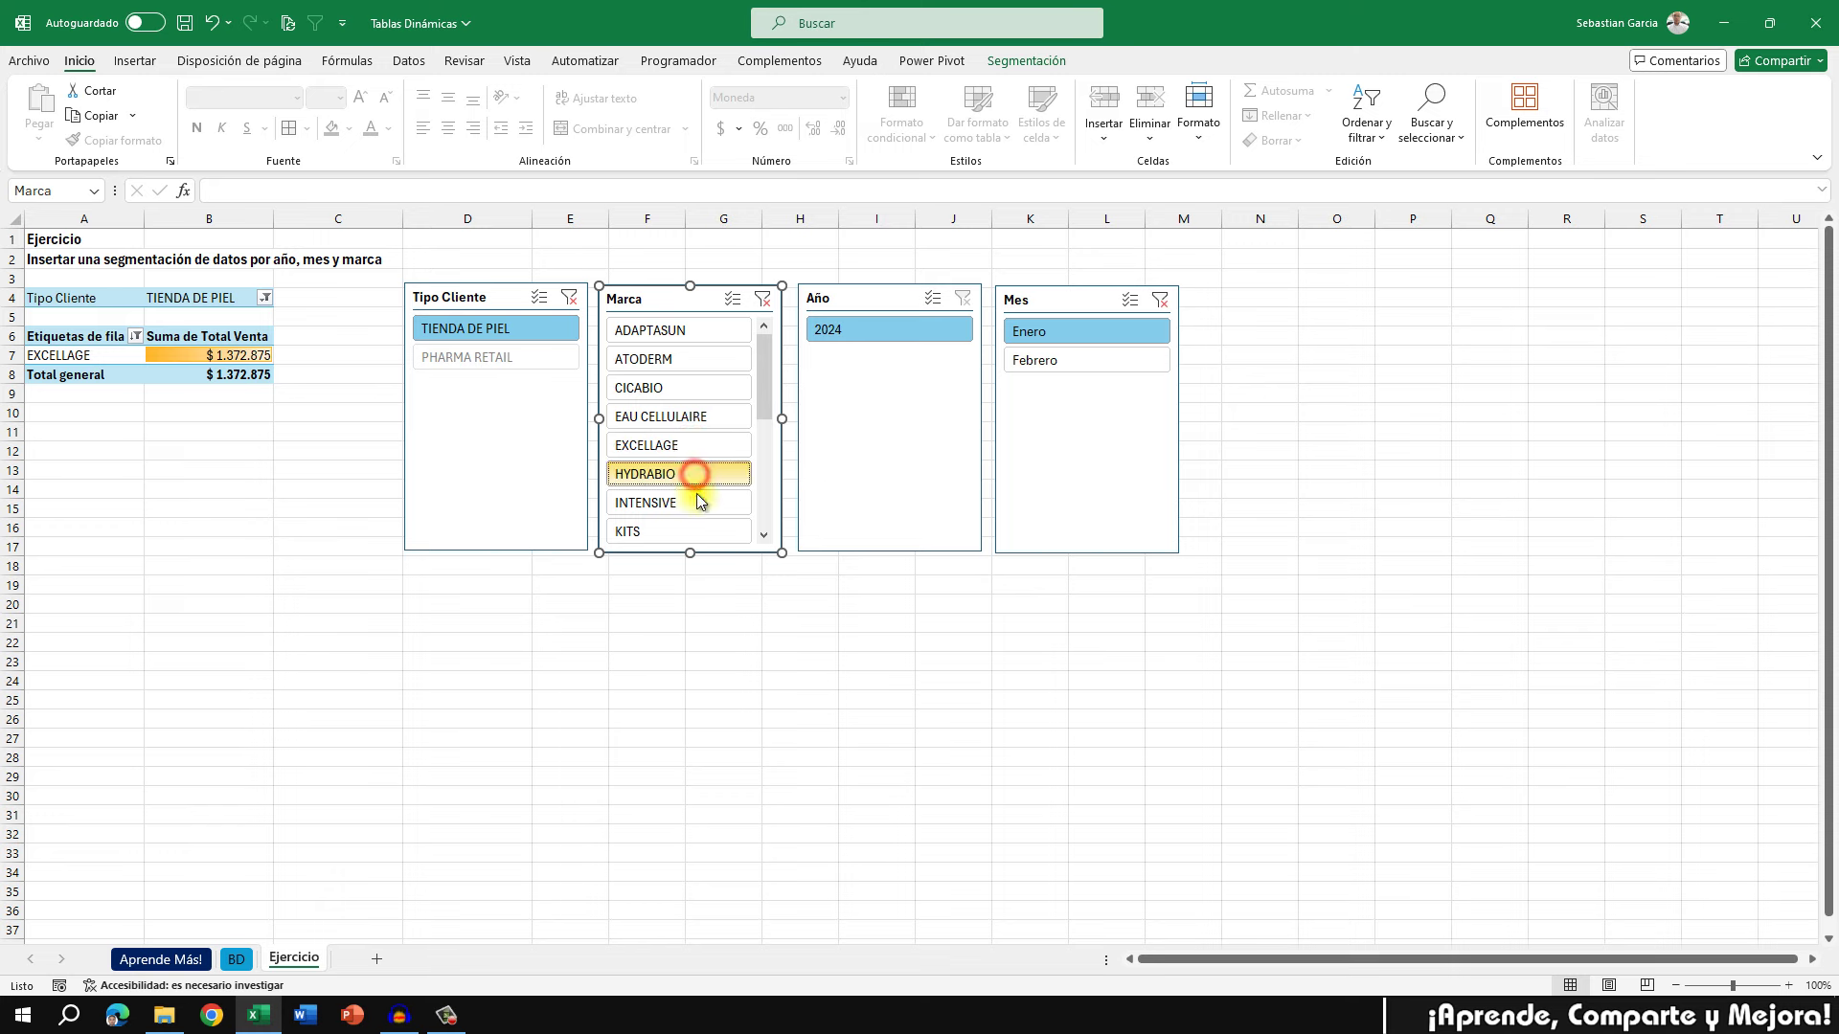
left_click(697, 504)
left_click(697, 532)
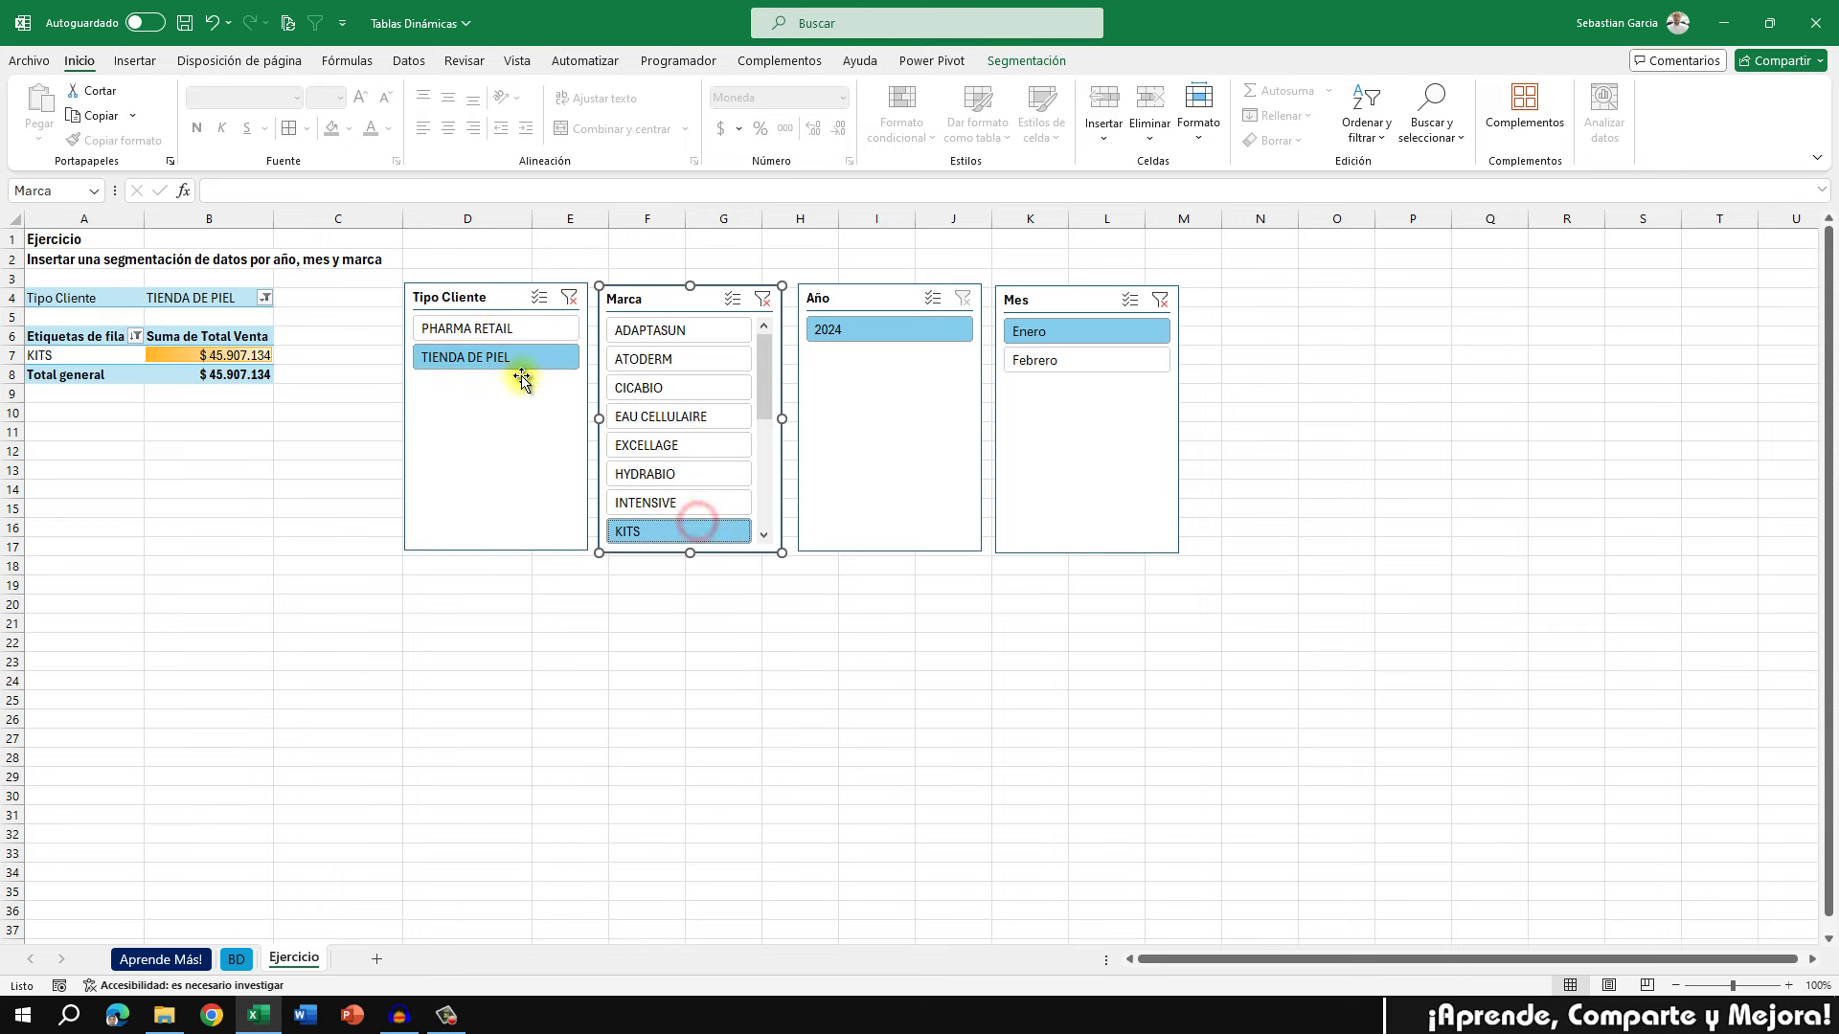
left_click(496, 292)
right_click(497, 292)
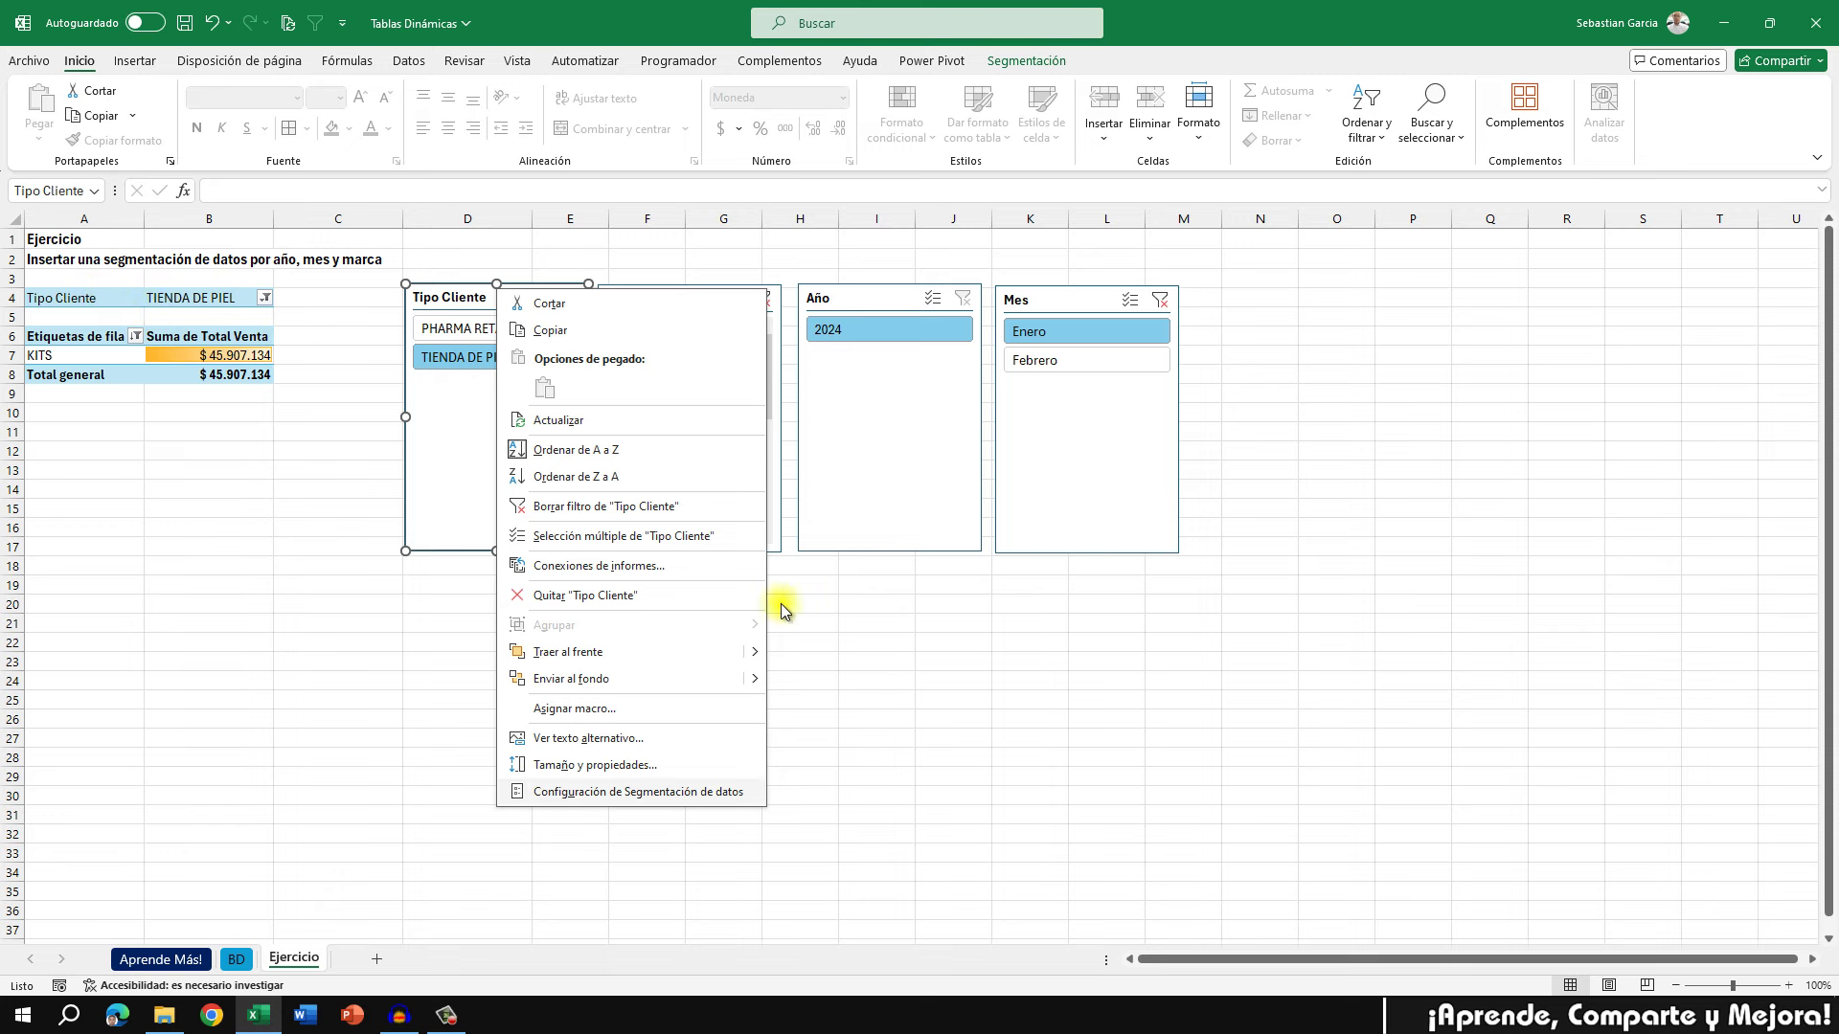
left_click(888, 479)
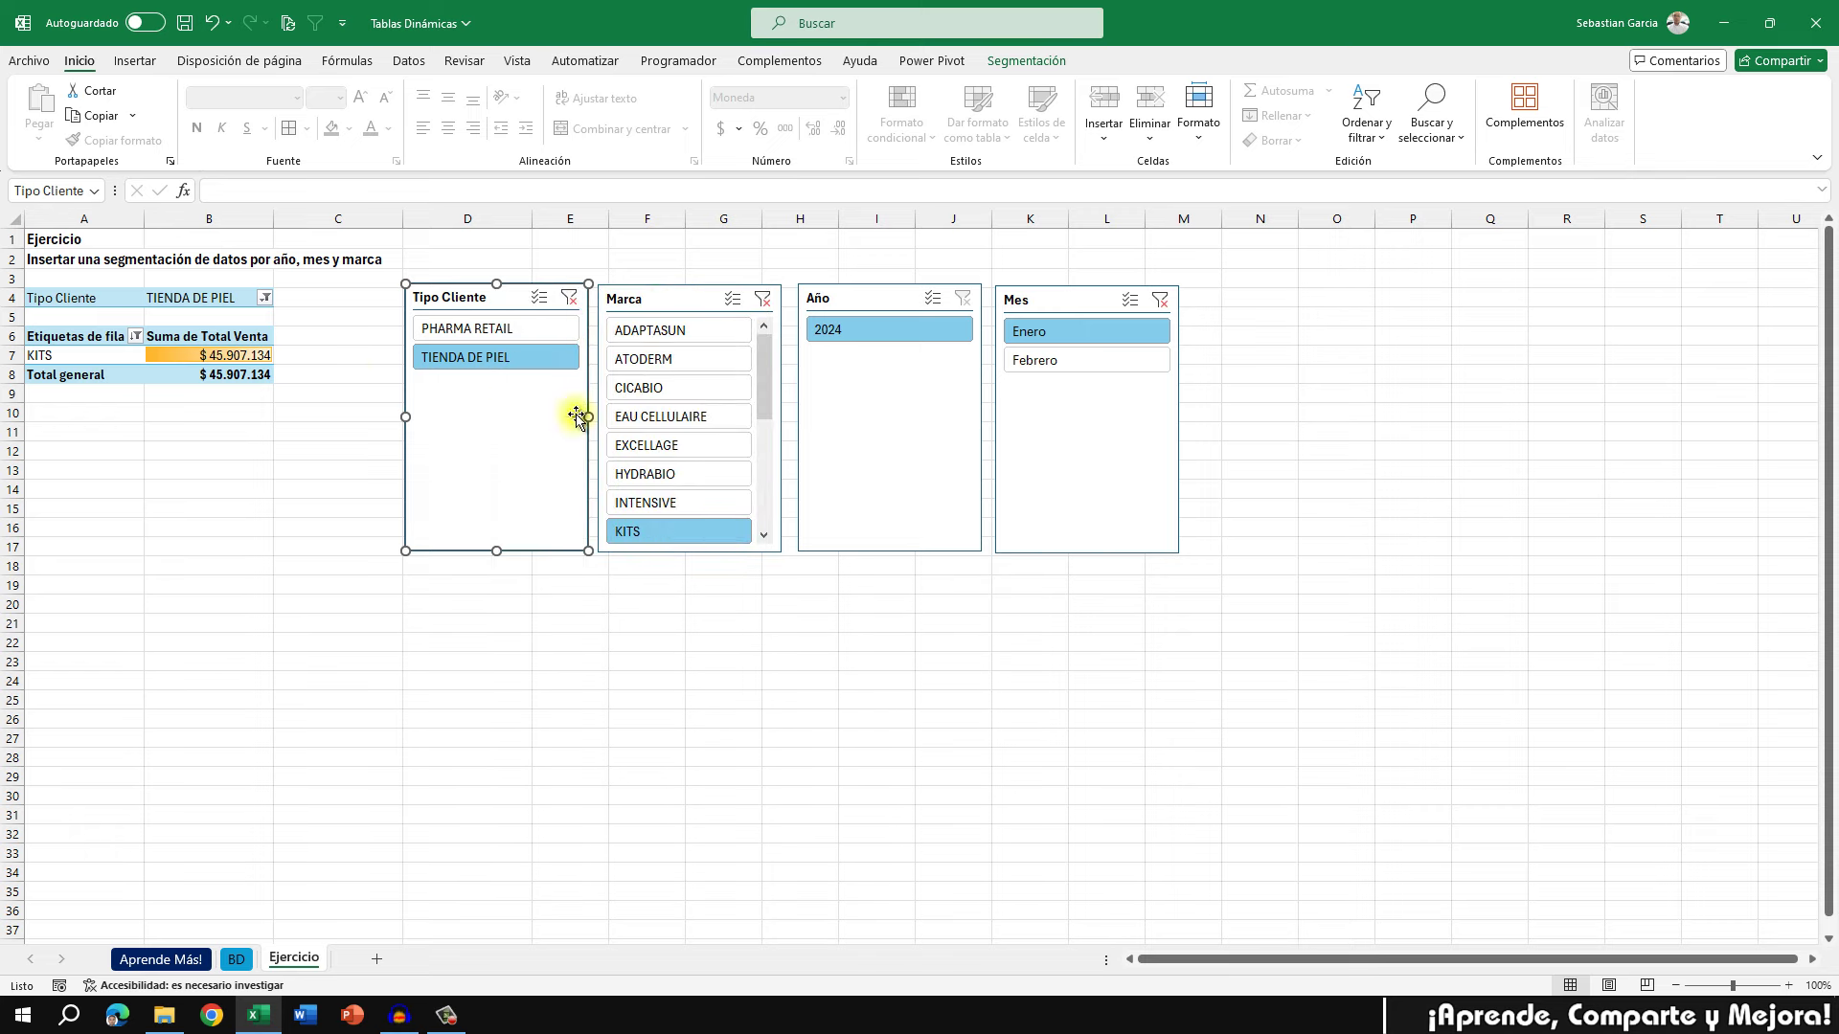
left_click(667, 297, "ctrl")
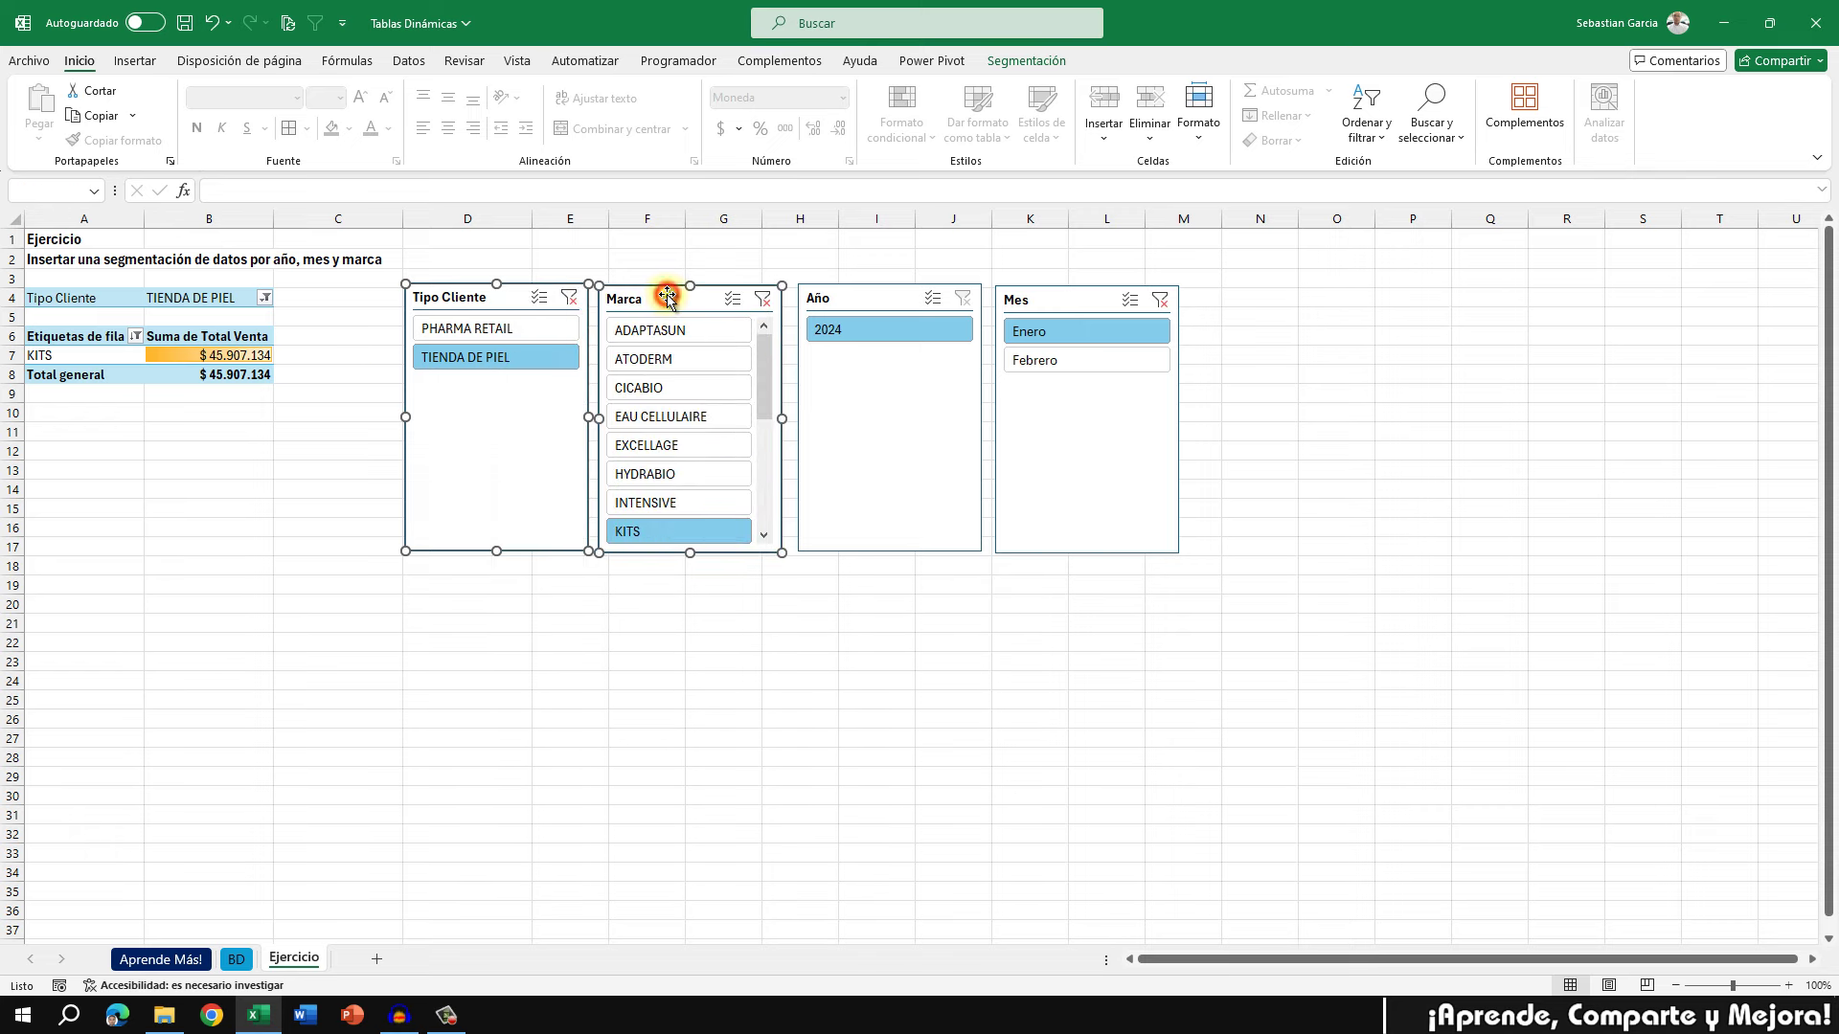
left_click(874, 383, "ctrl")
left_click(1073, 412, "ctrl")
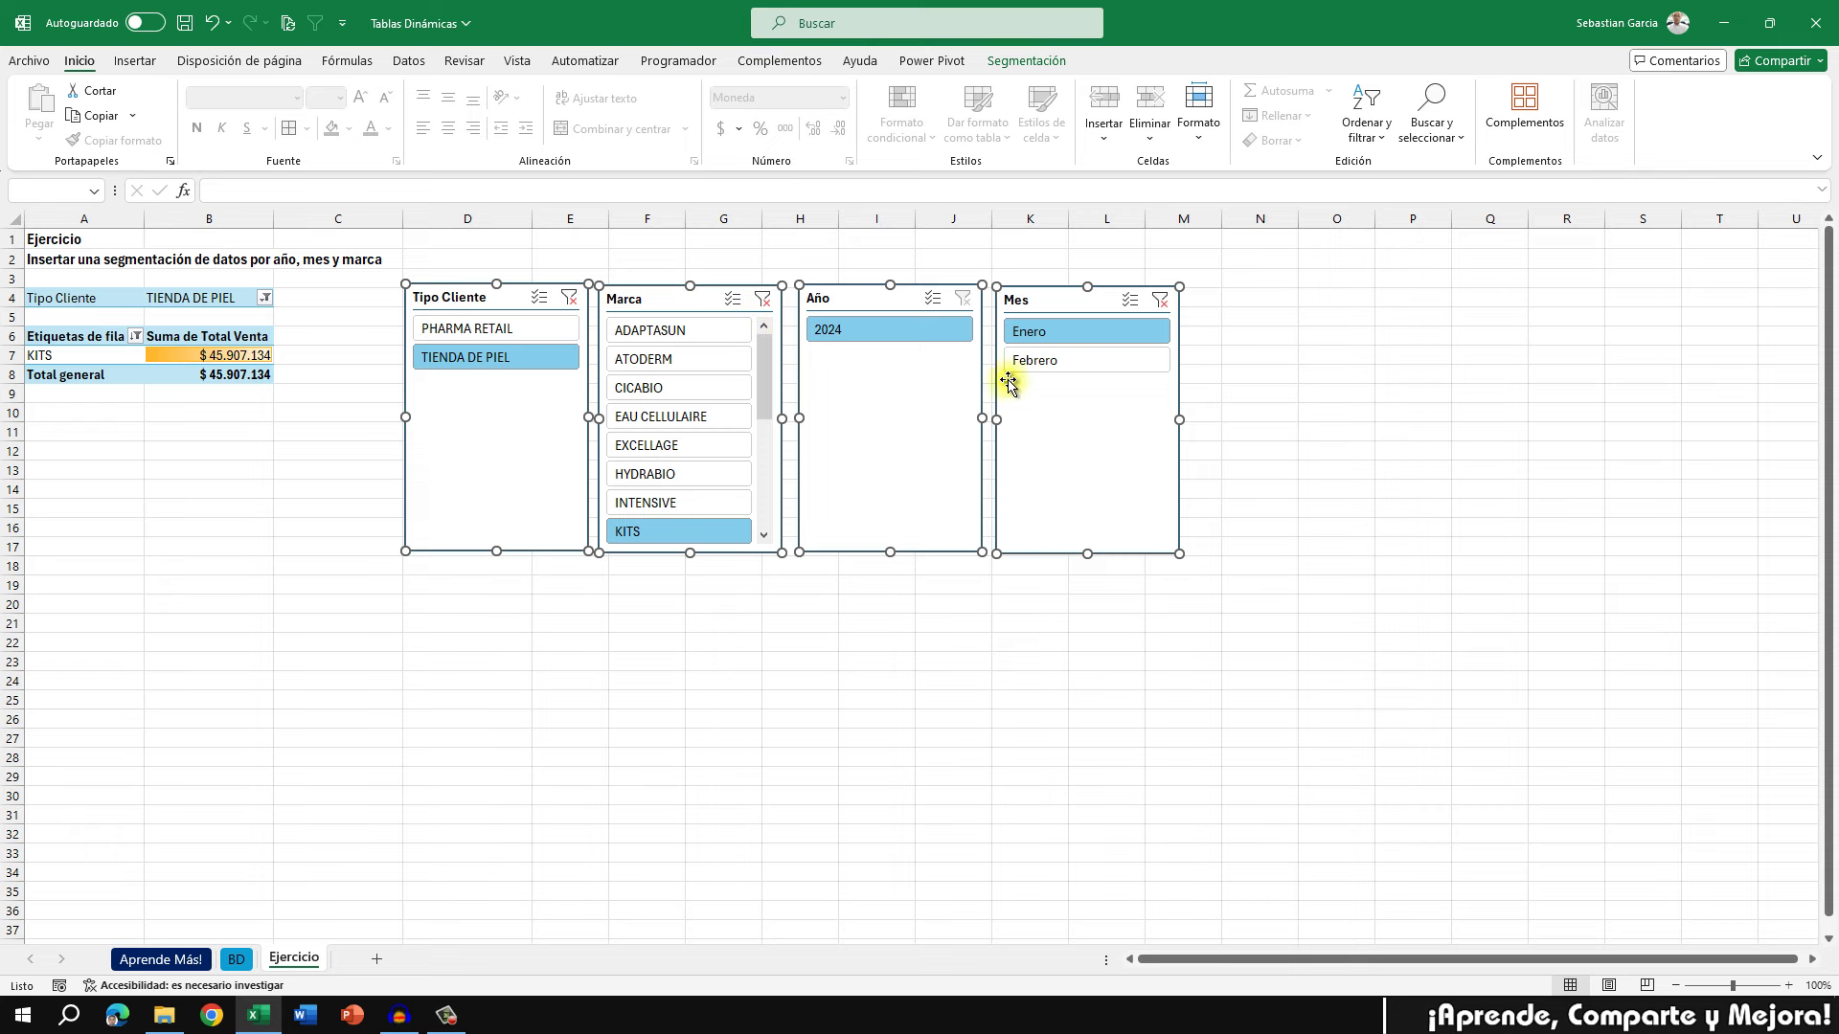
right_click(890, 383)
left_click(1020, 885)
left_click_drag(1013, 723, 920, 402)
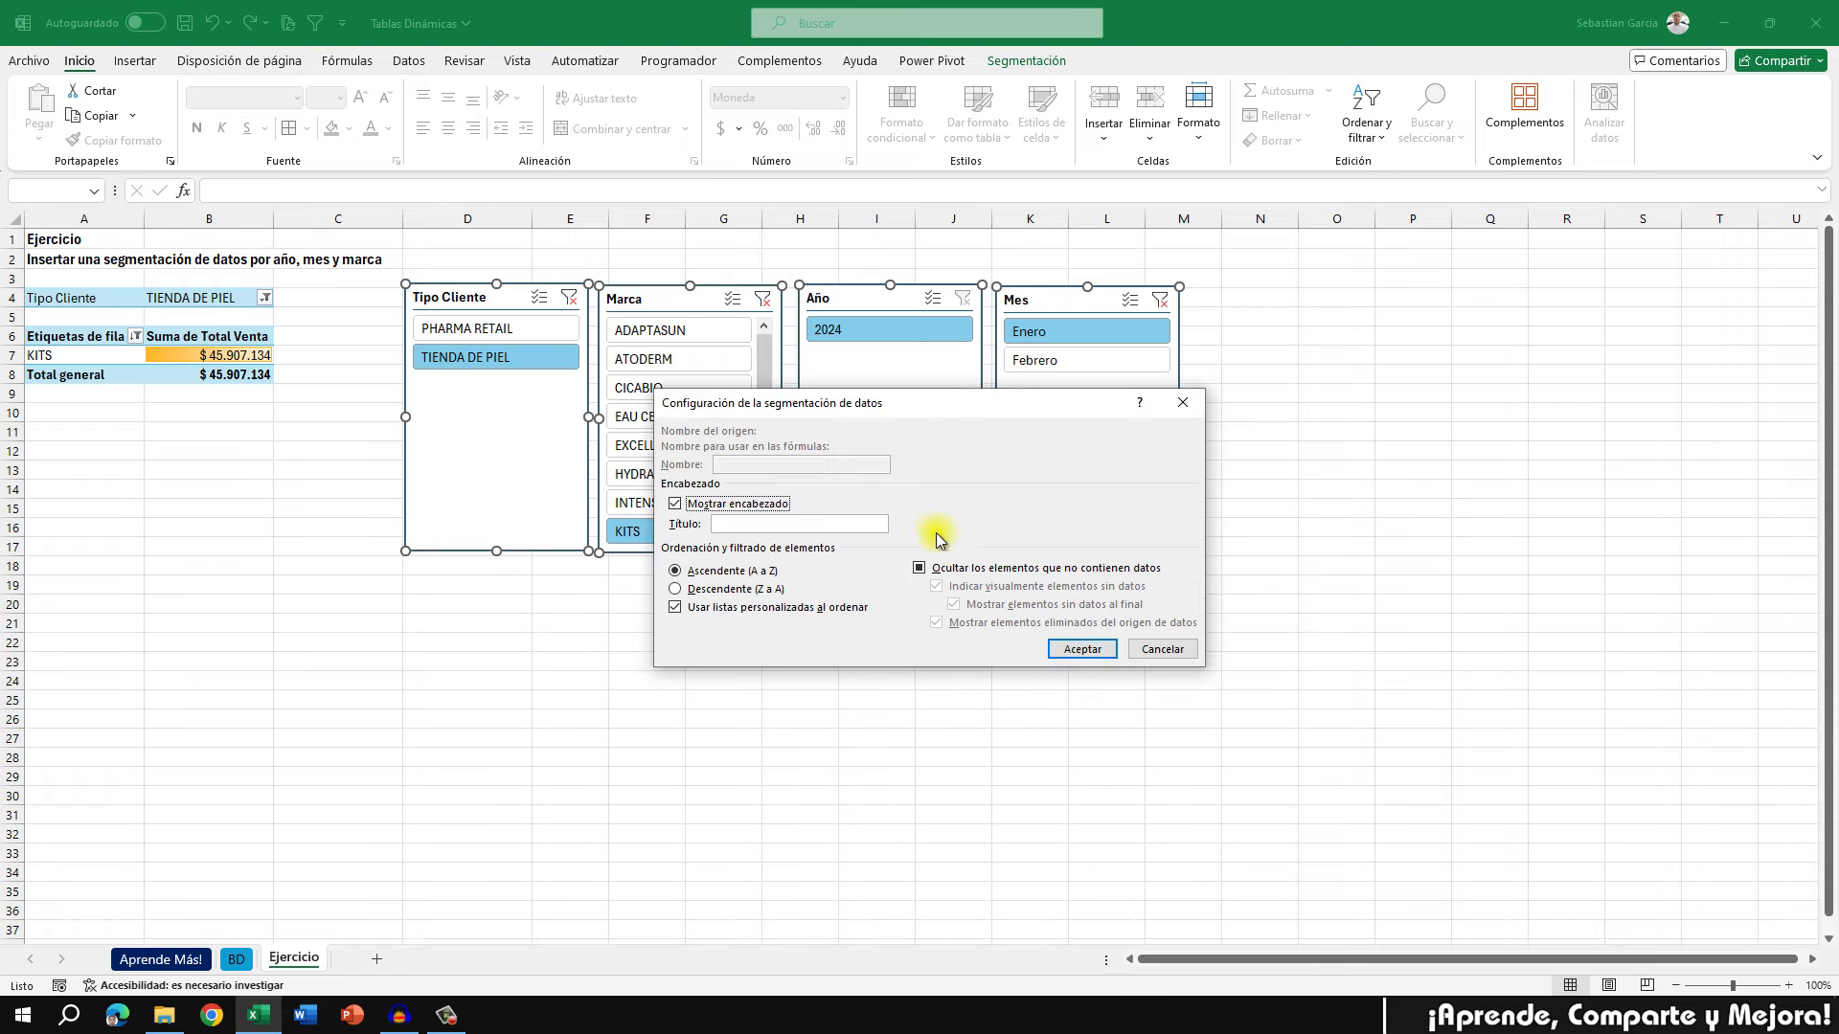
left_click(919, 568)
left_click(920, 568)
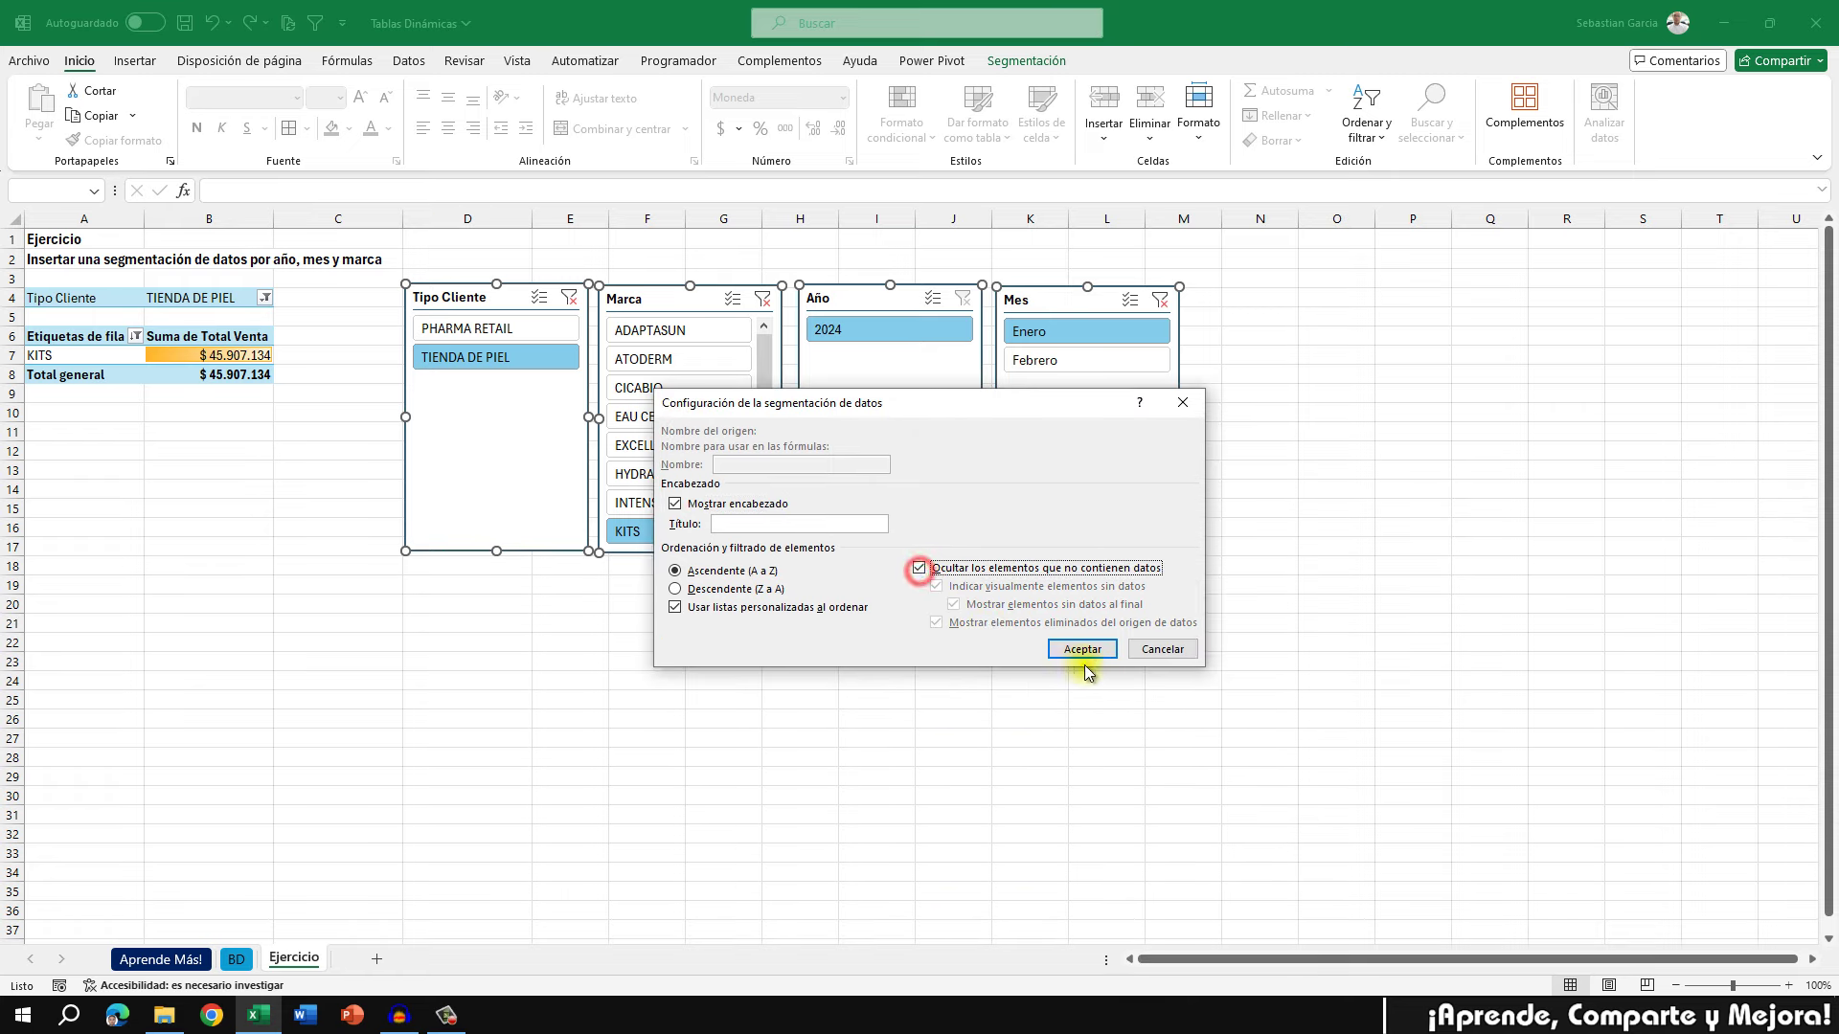
left_click(1082, 648)
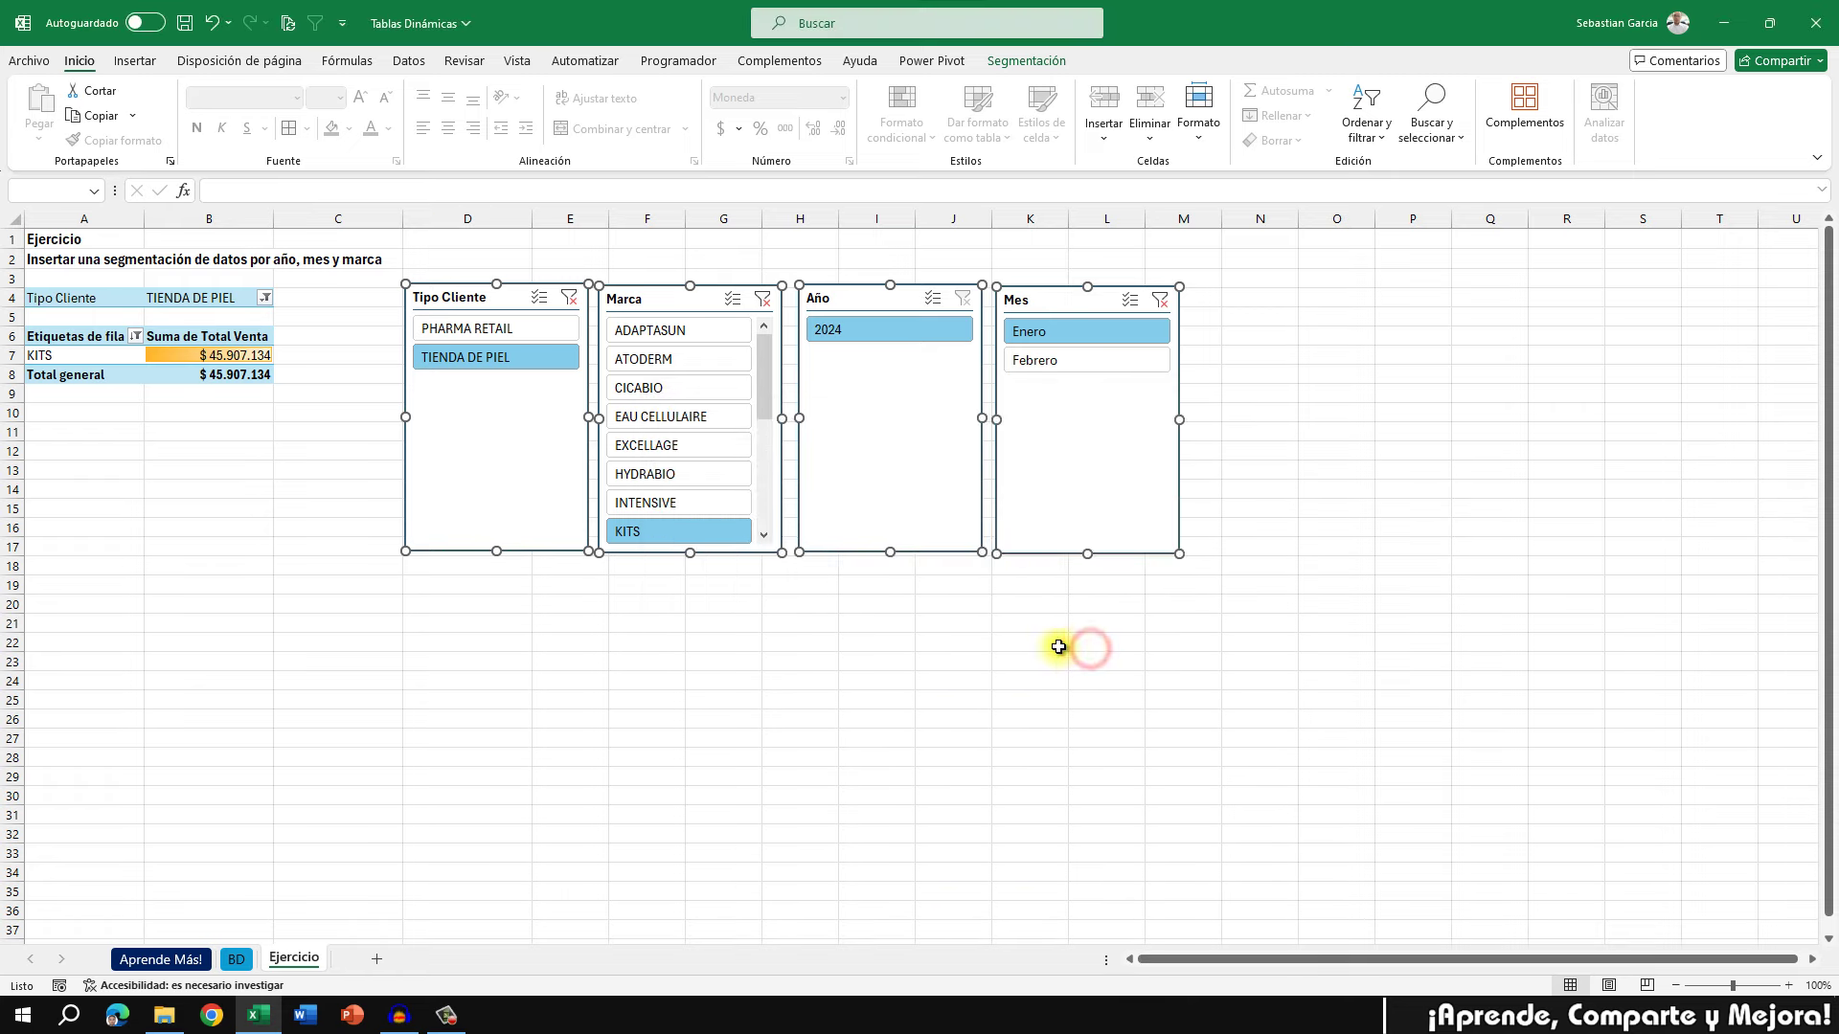
left_click(877, 618)
Apply the purple dark slicer style to the Tipo Cliente slicer
left_click(480, 297)
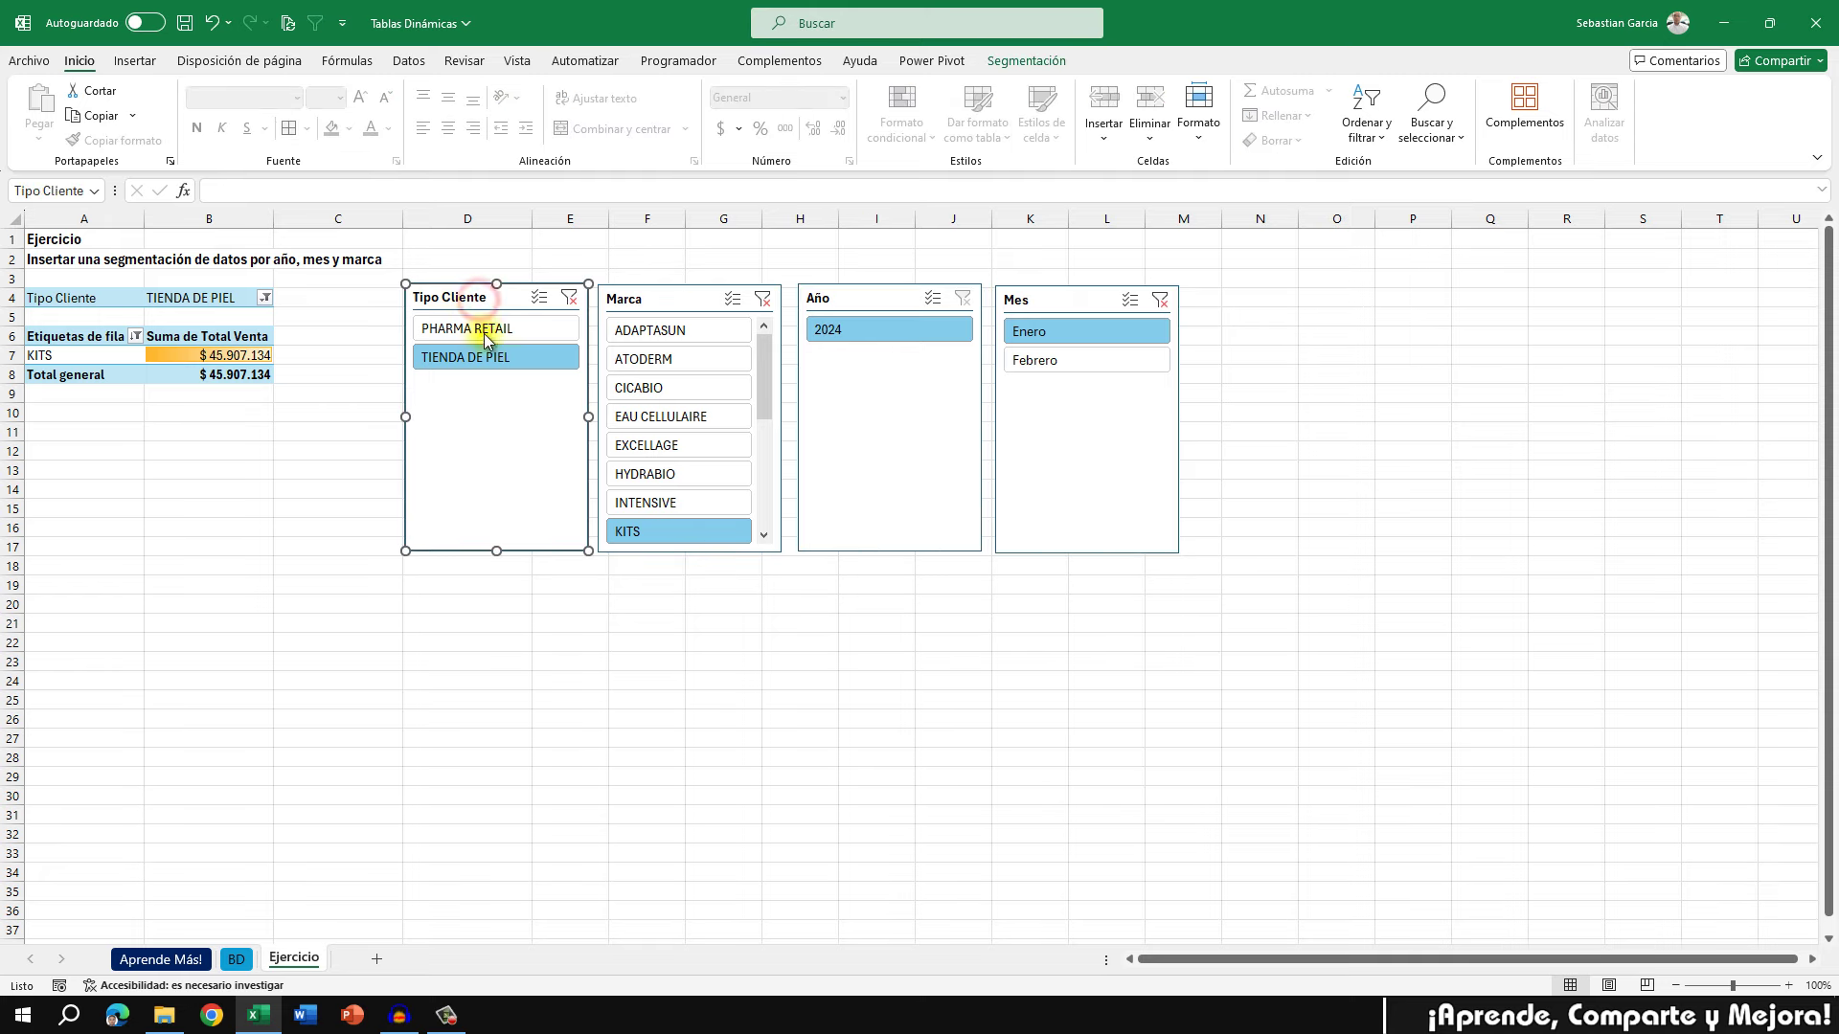
left_click(1042, 66)
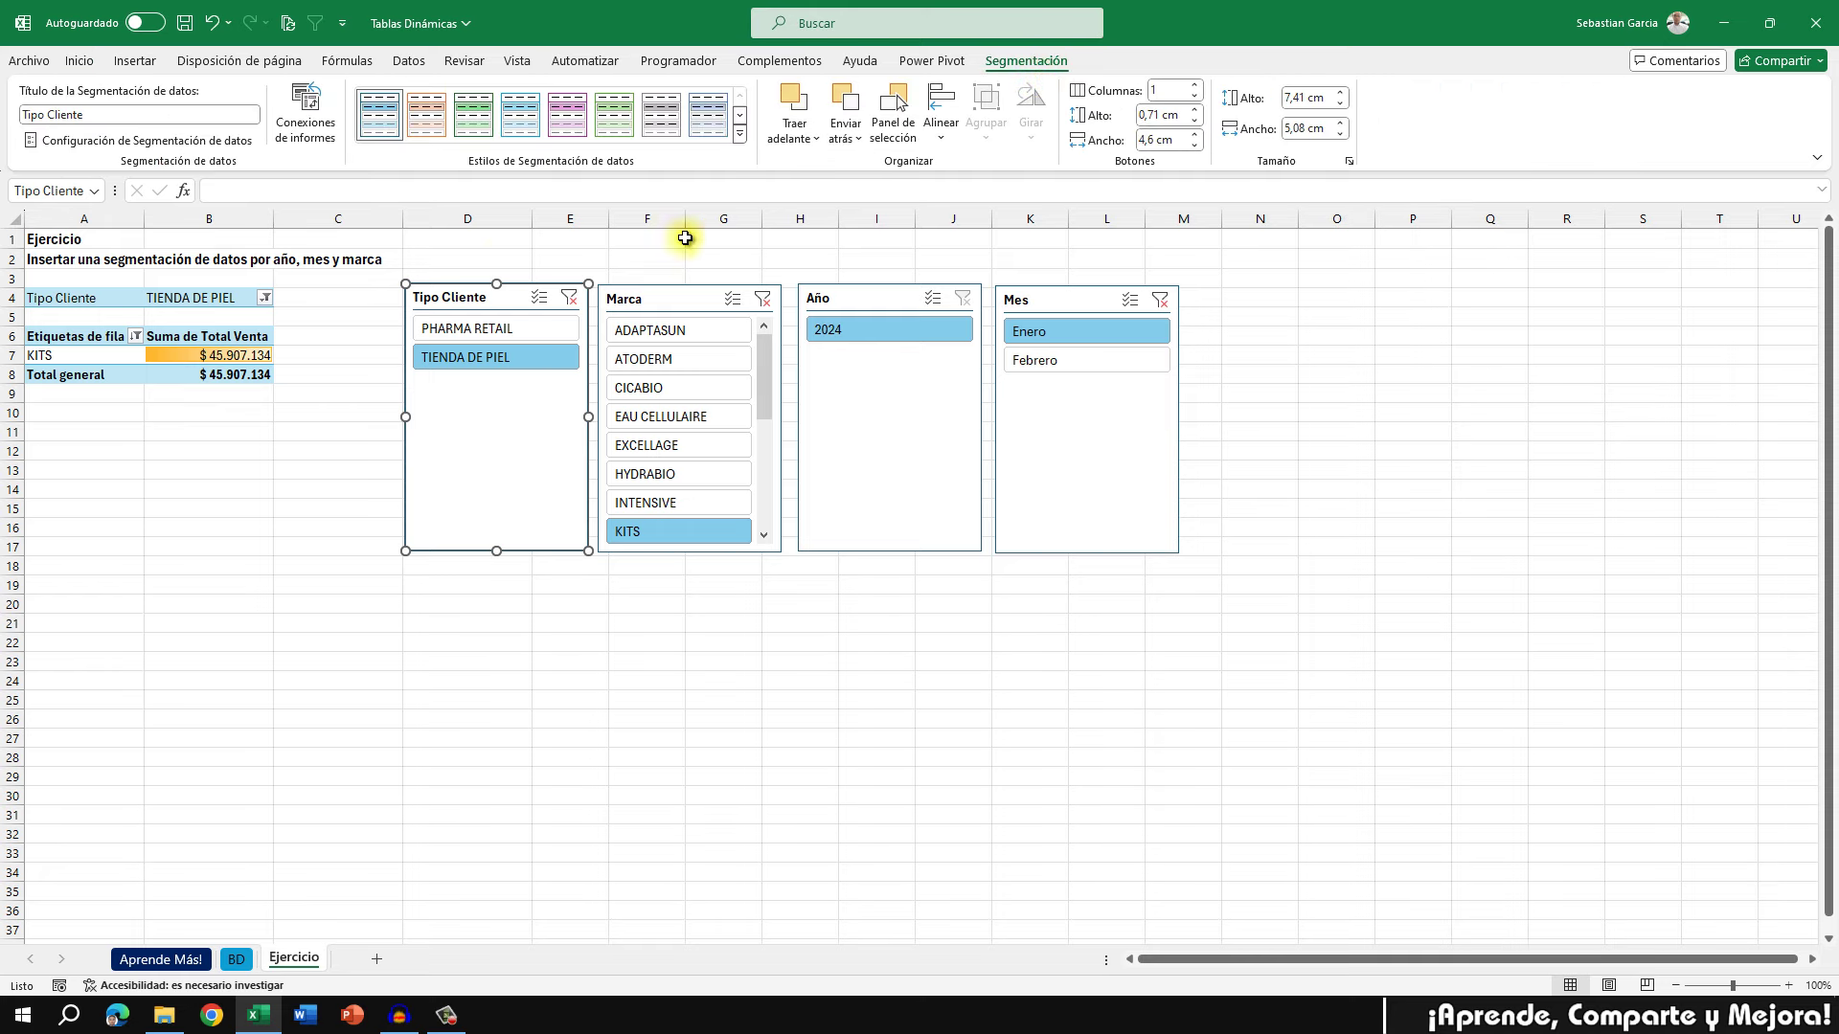
left_click(741, 135)
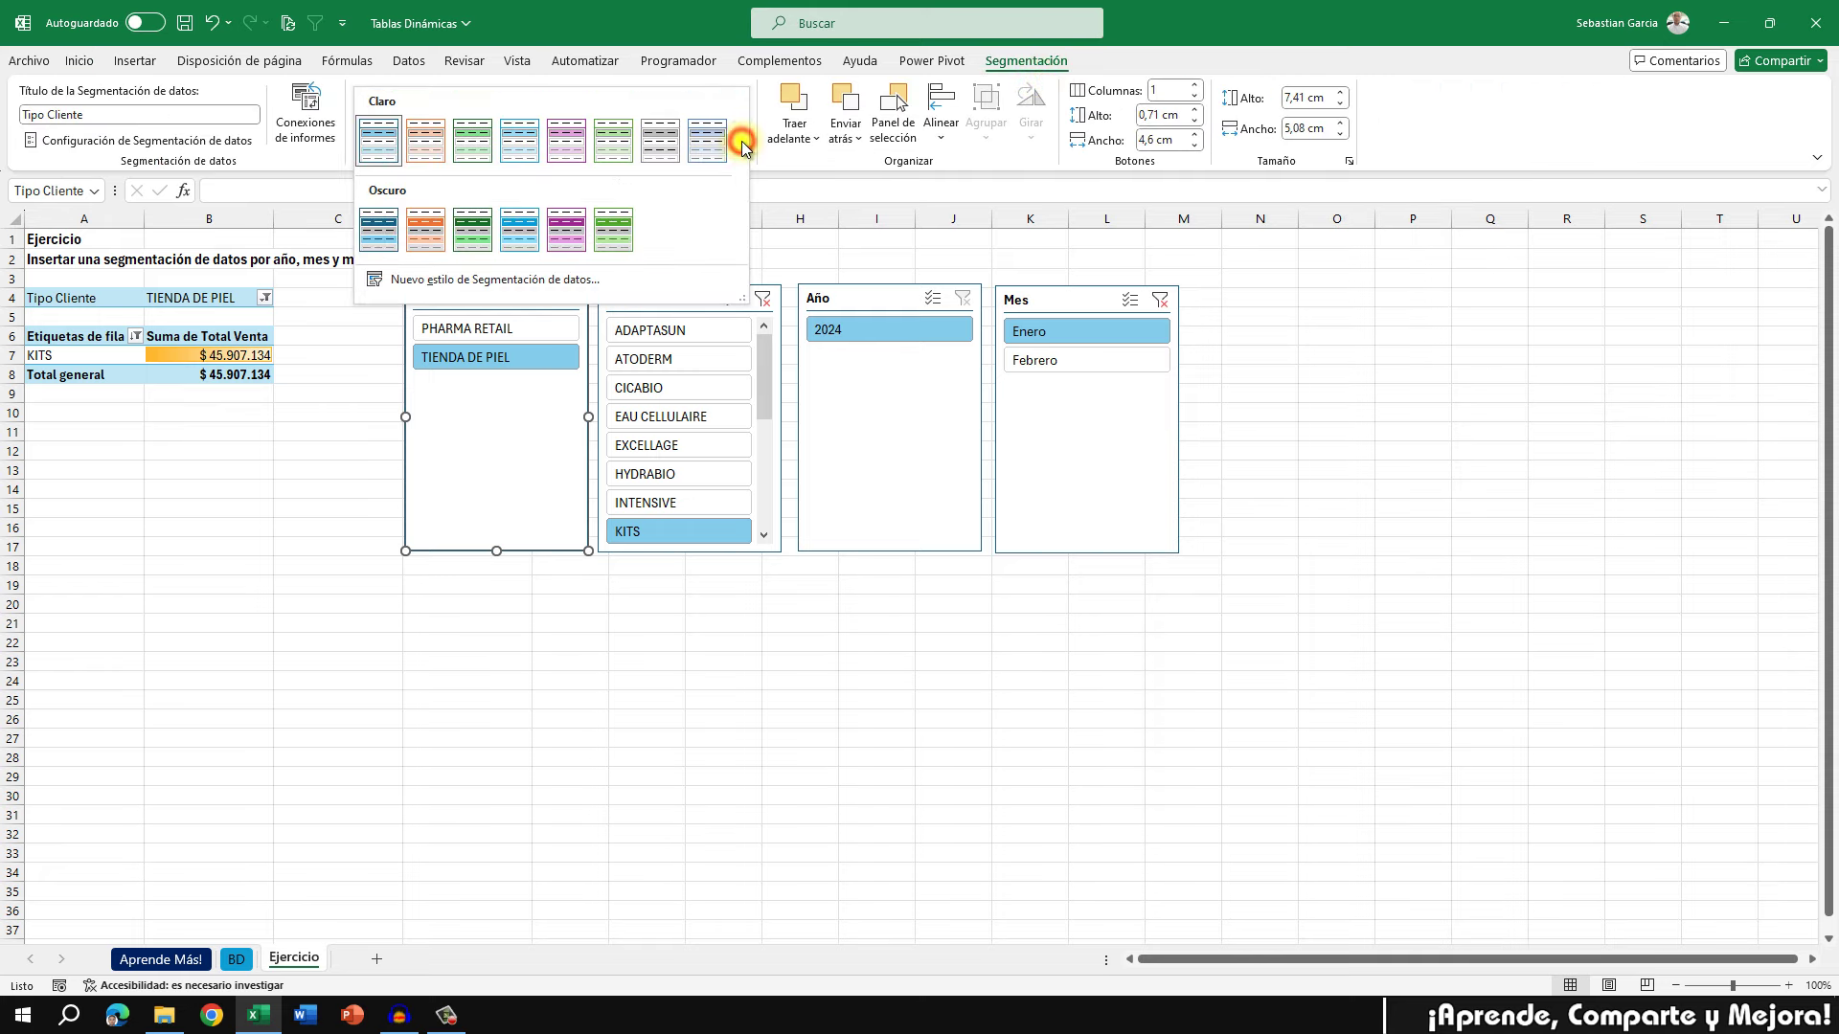
left_click(564, 235)
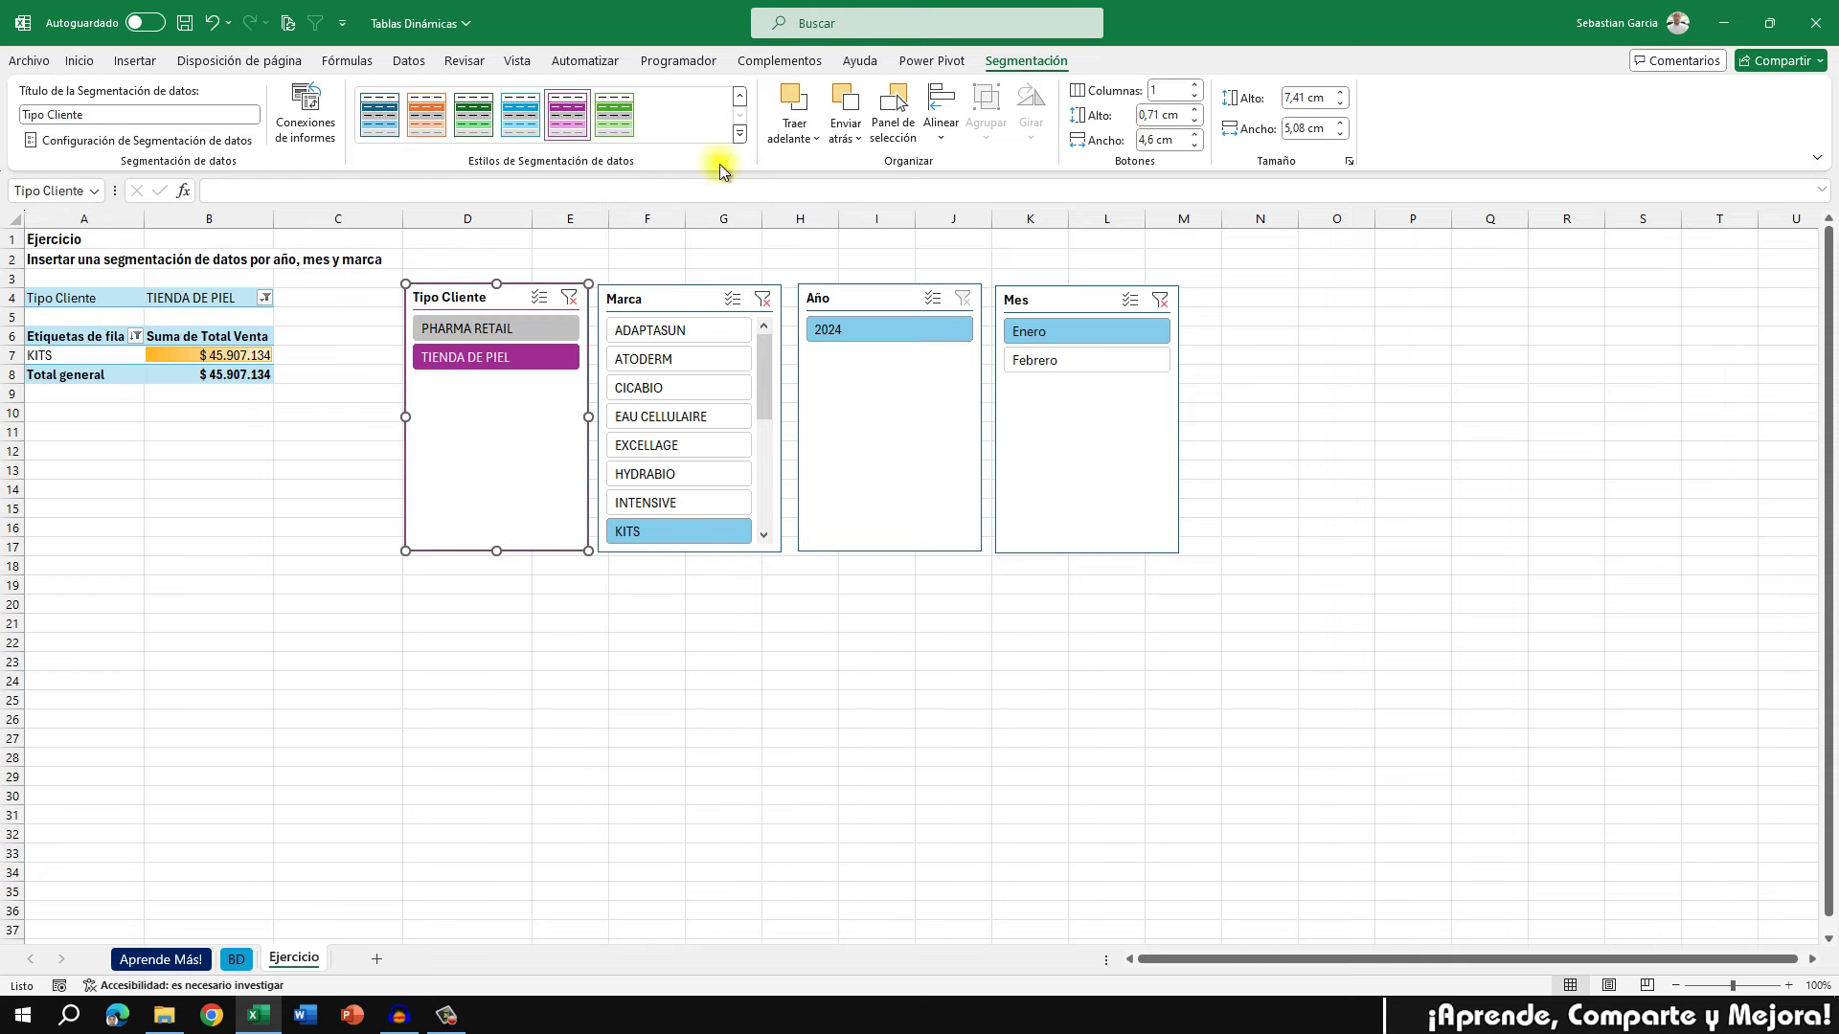
Apply the same purple style to the Marca, Año and Mes slicers together
left_click(668, 295)
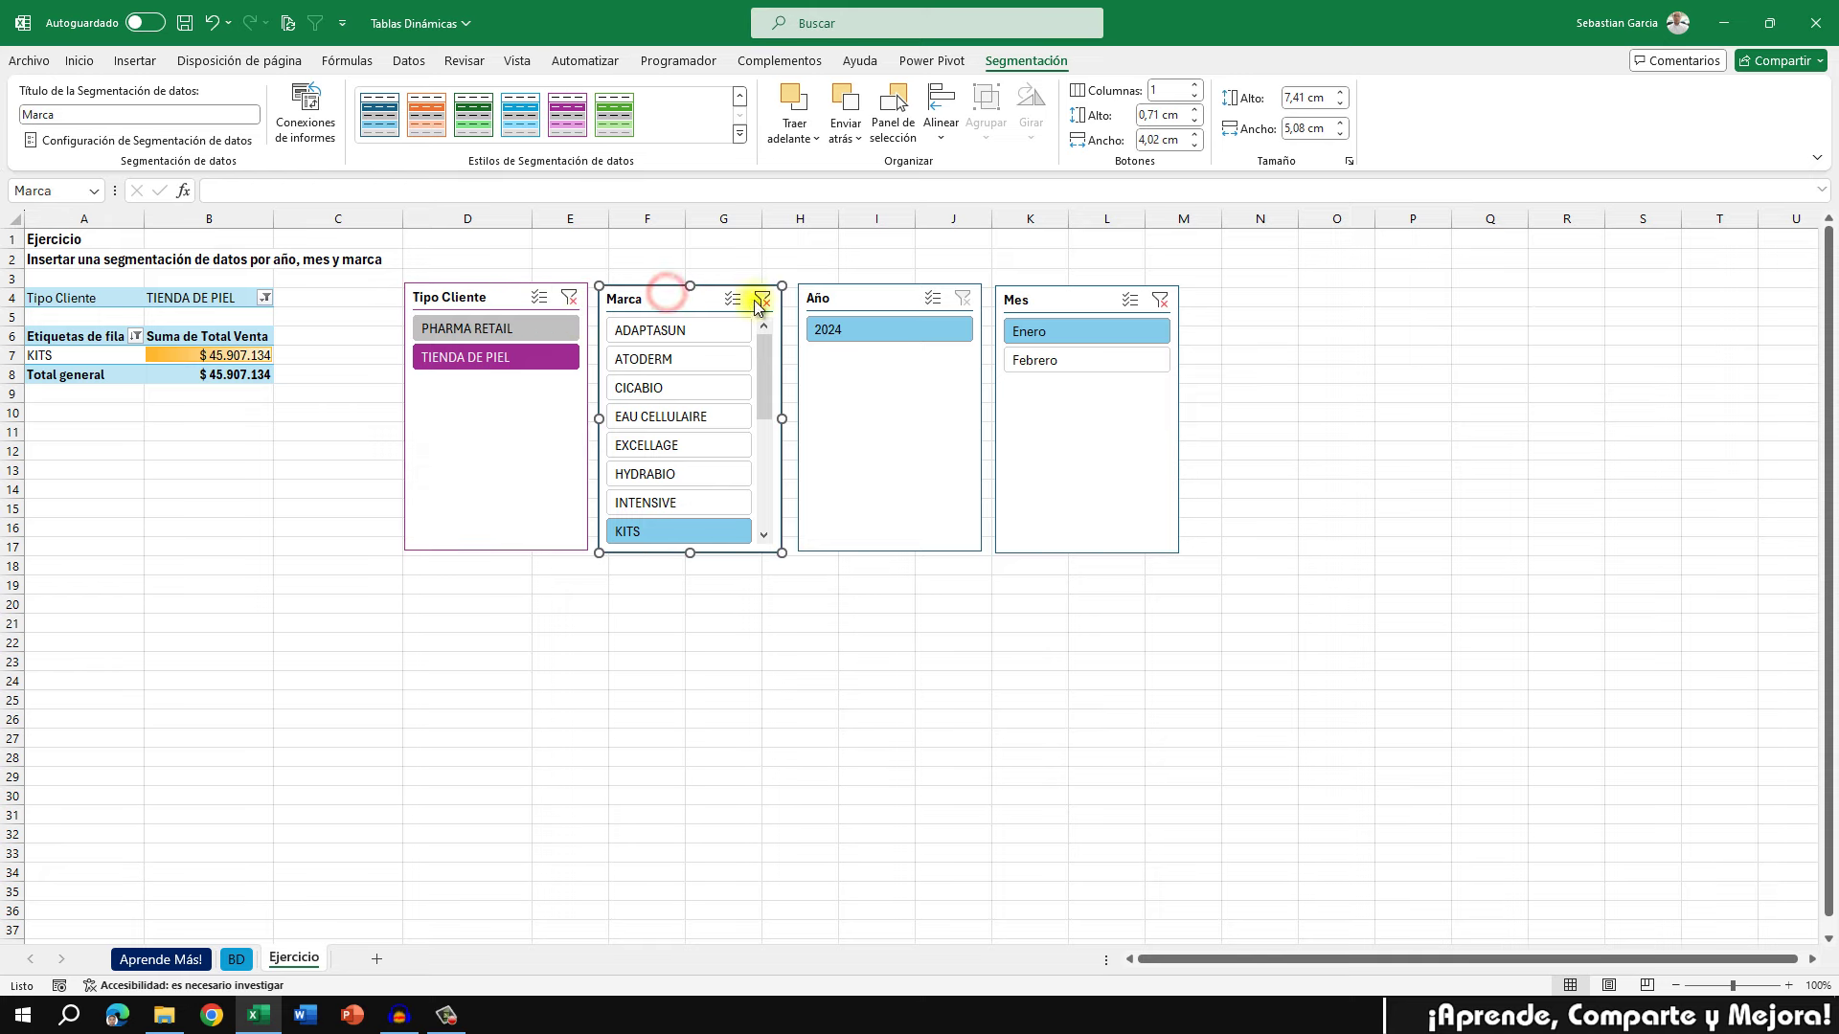
left_click(910, 399, "ctrl")
left_click(1075, 394, "ctrl")
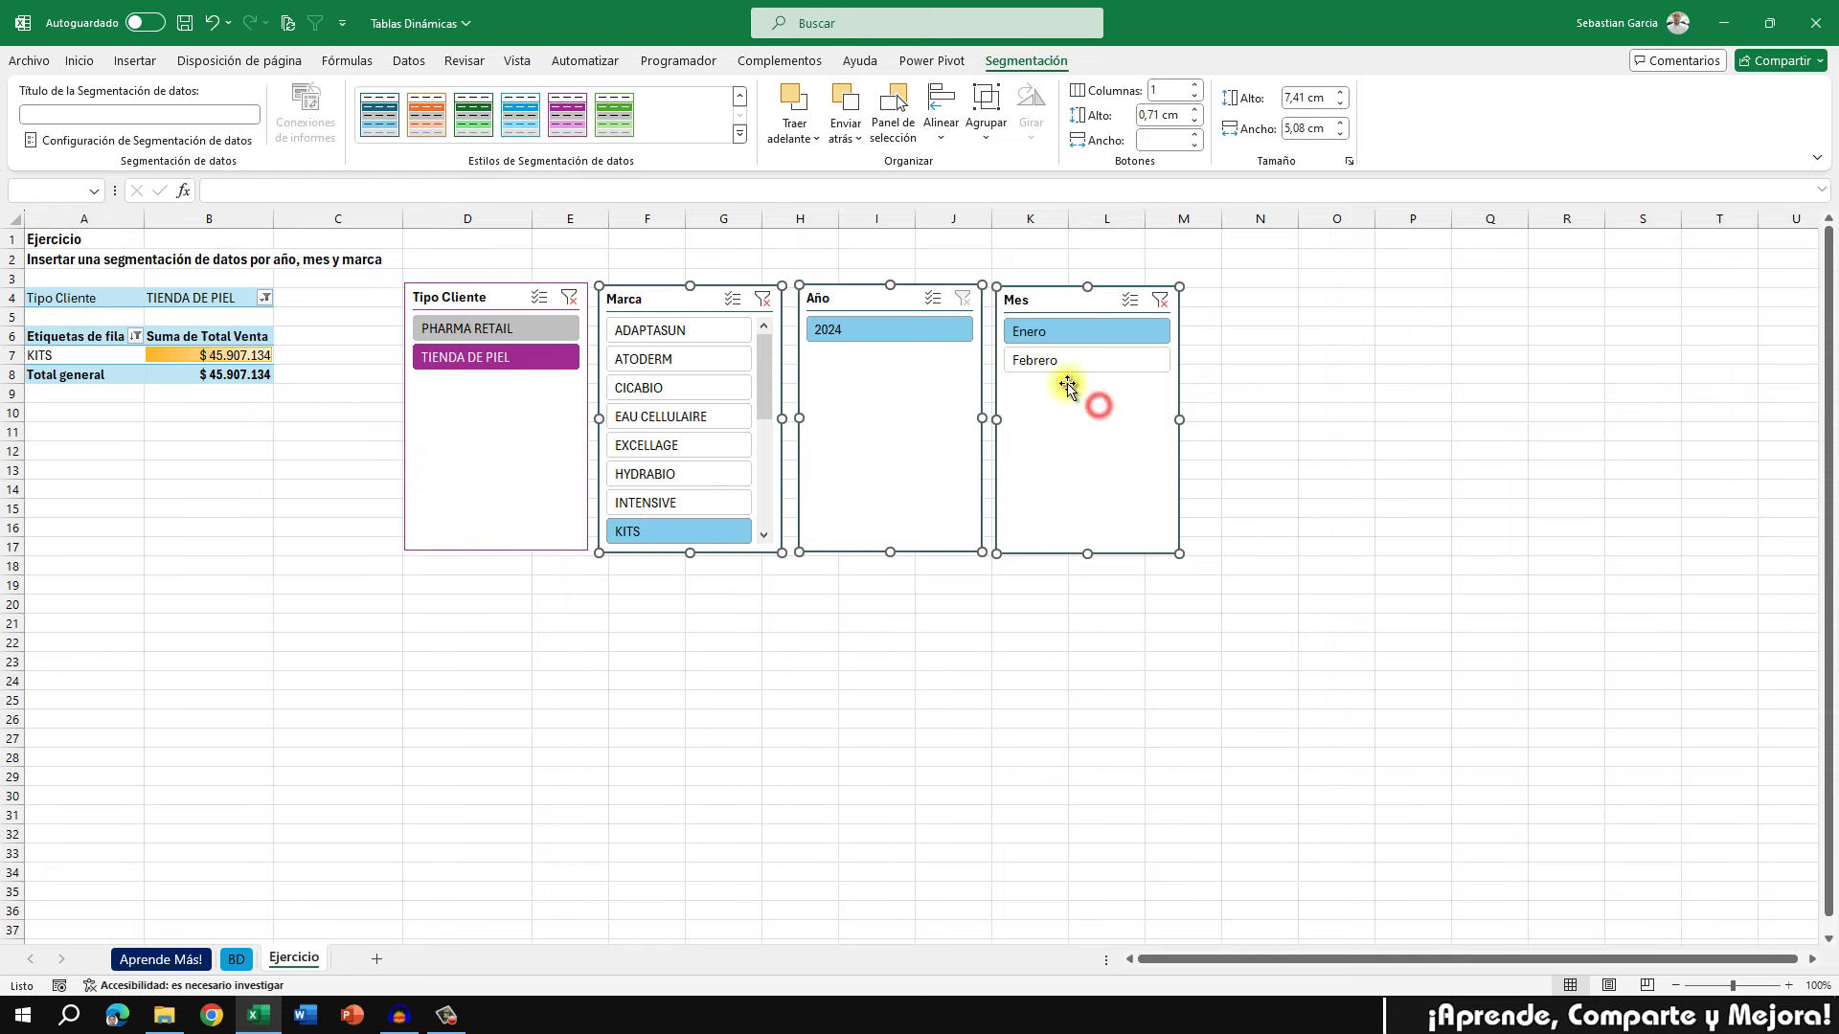
left_click(574, 128)
left_click(877, 403)
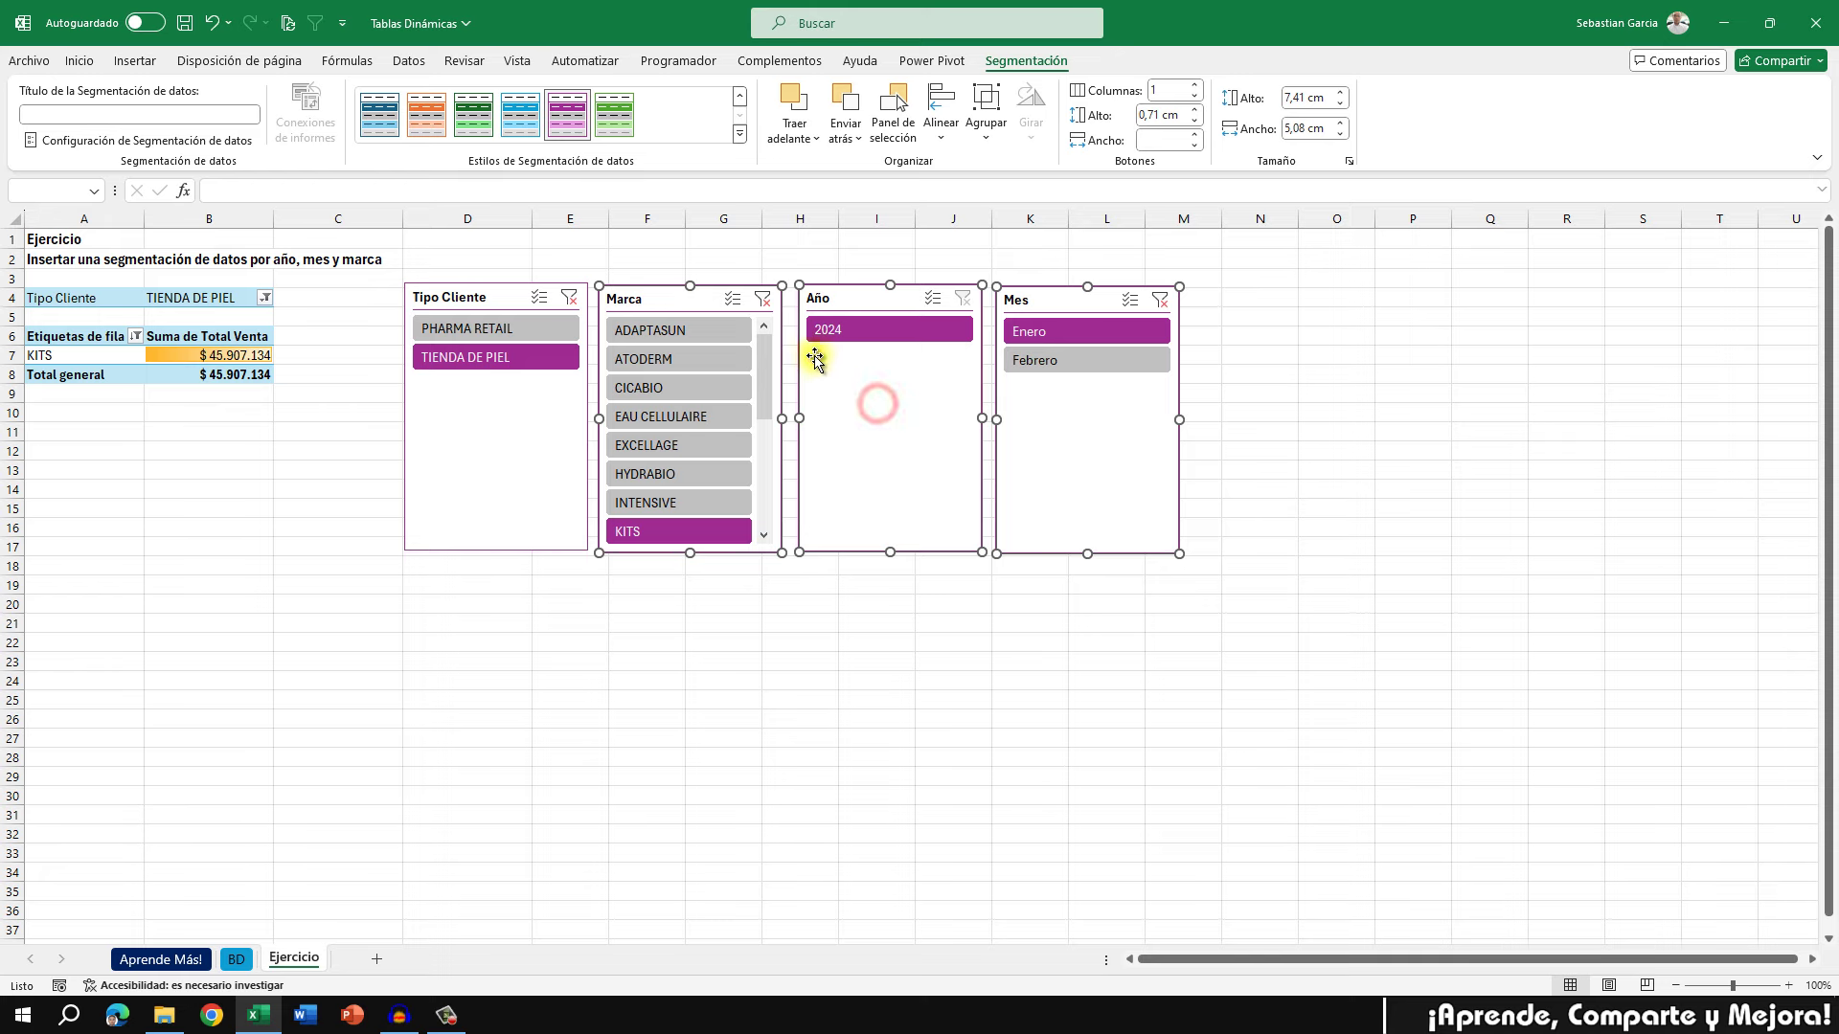
left_click(463, 582)
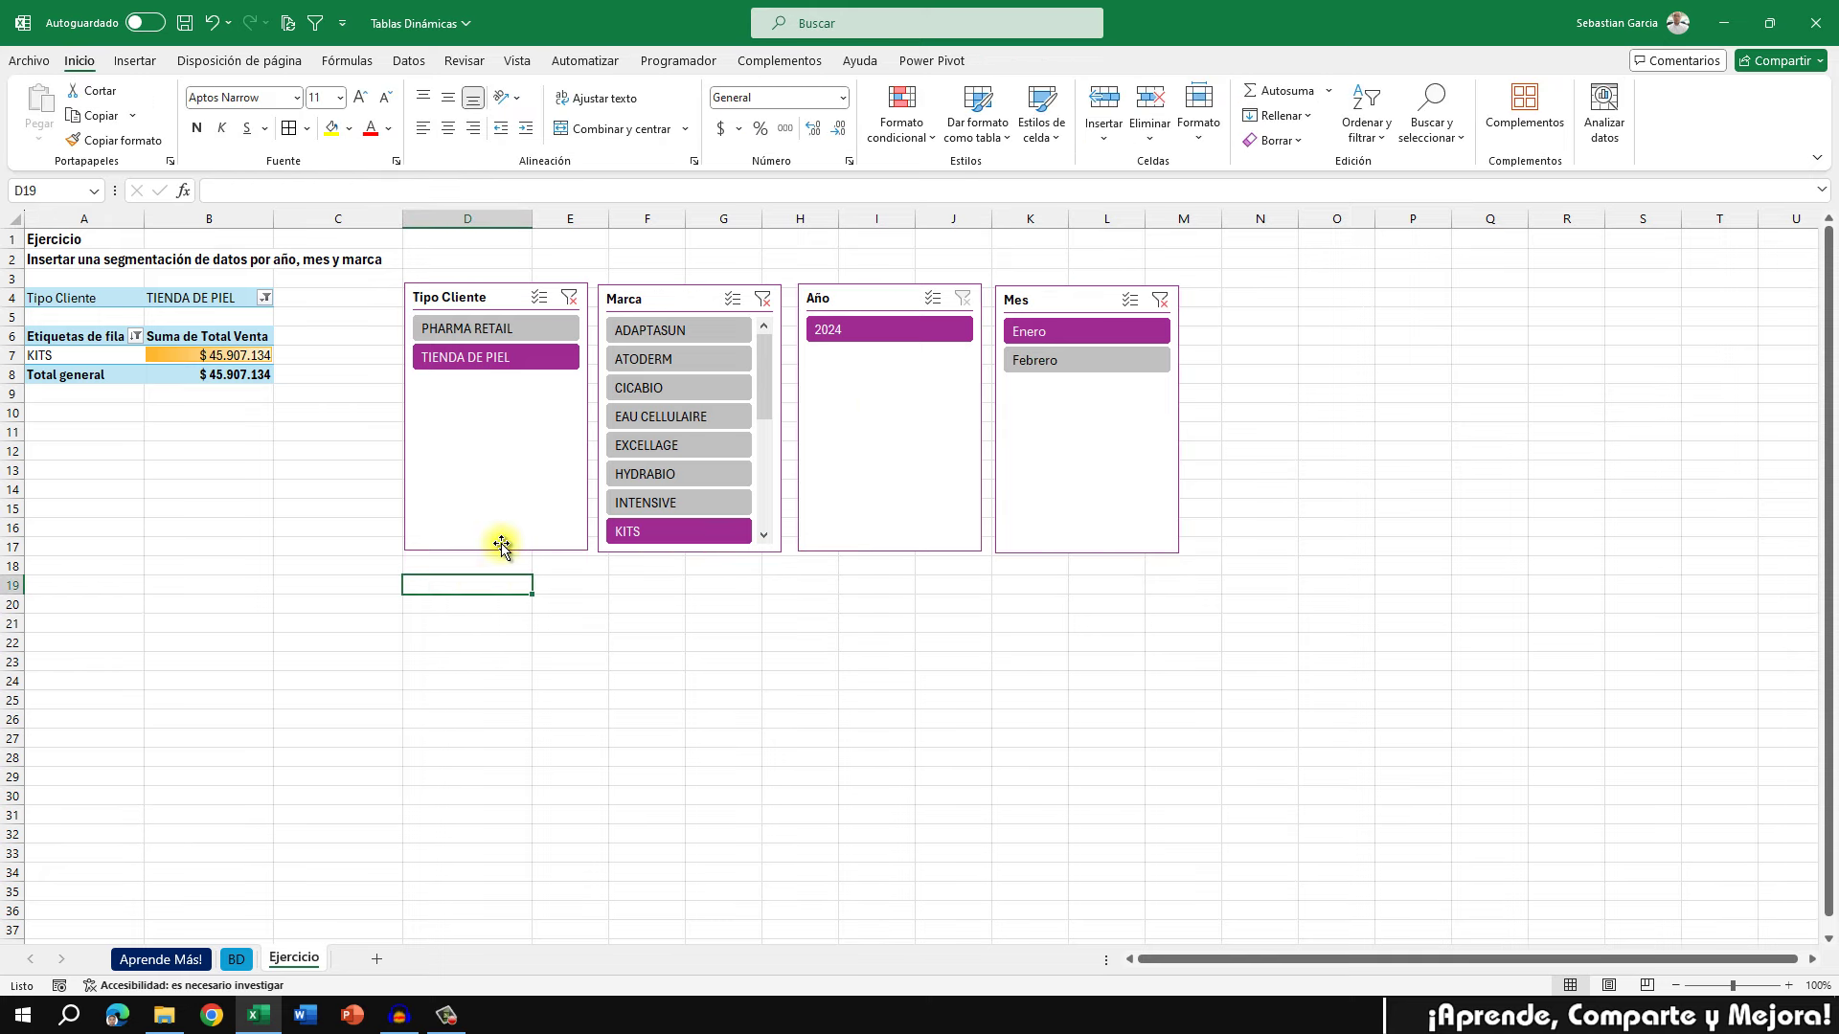
left_click(511, 484)
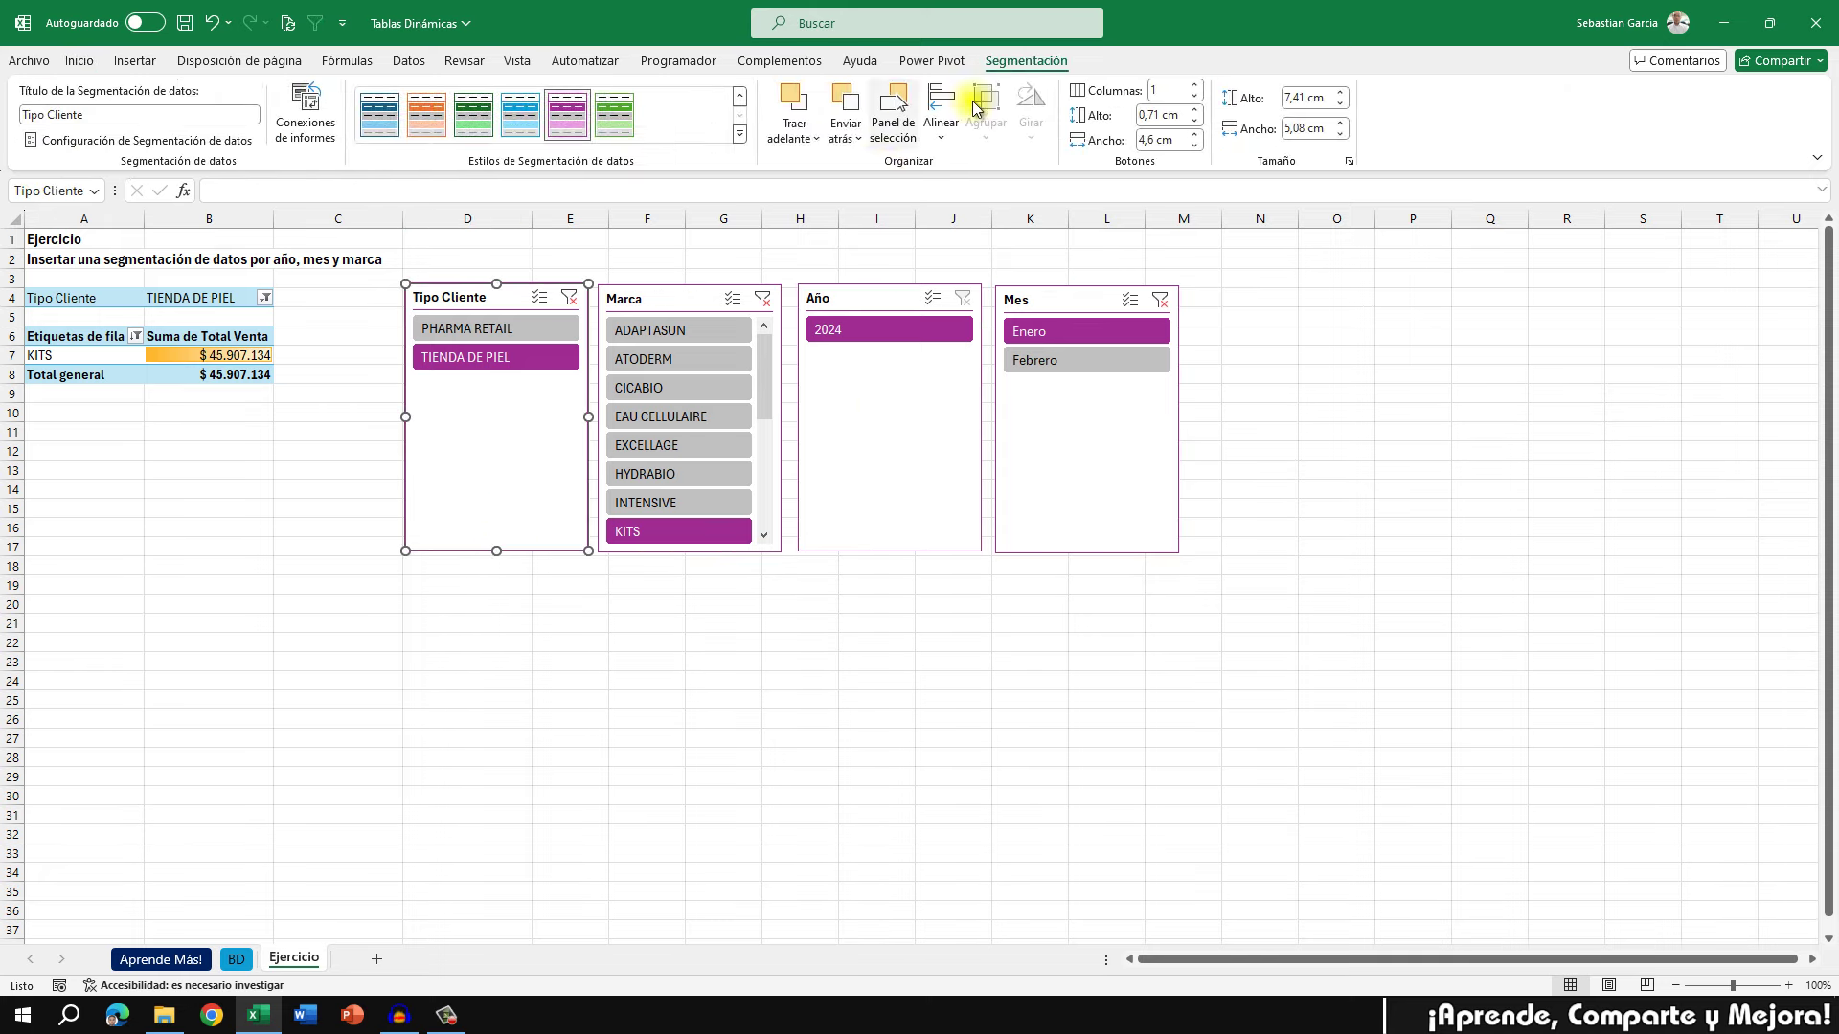
left_click(739, 135)
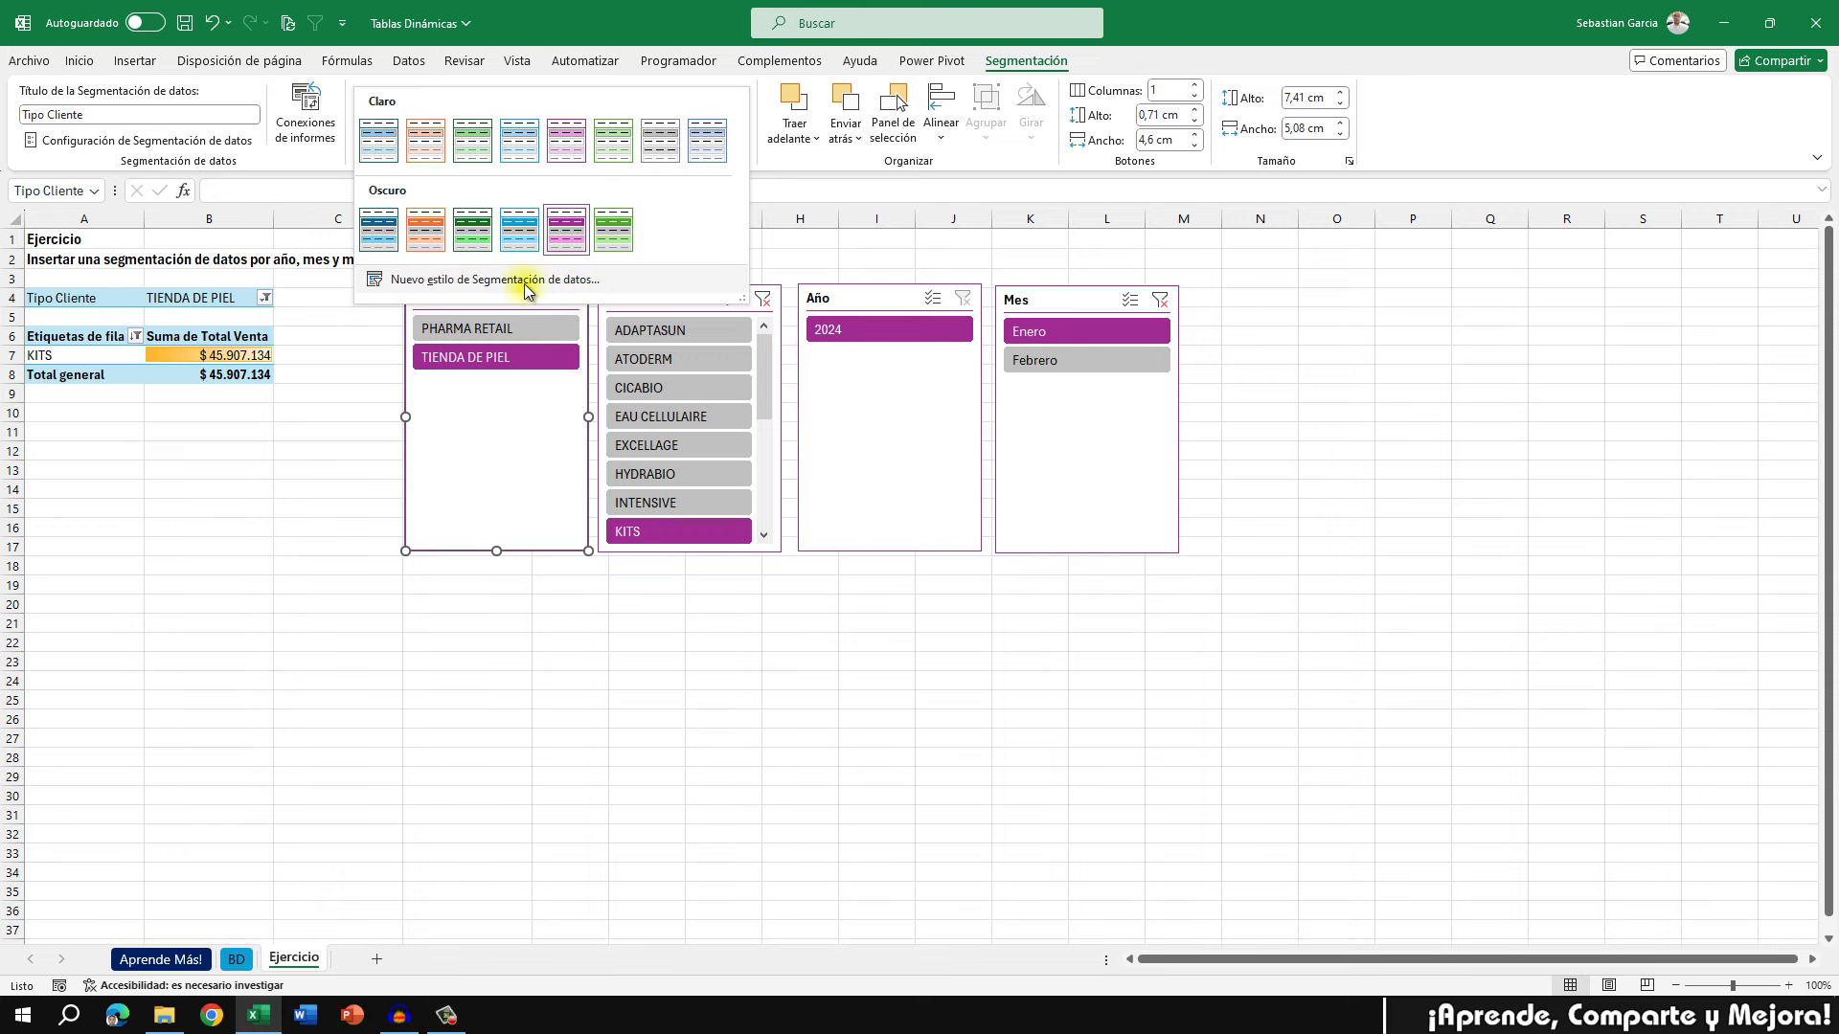
left_click(595, 277)
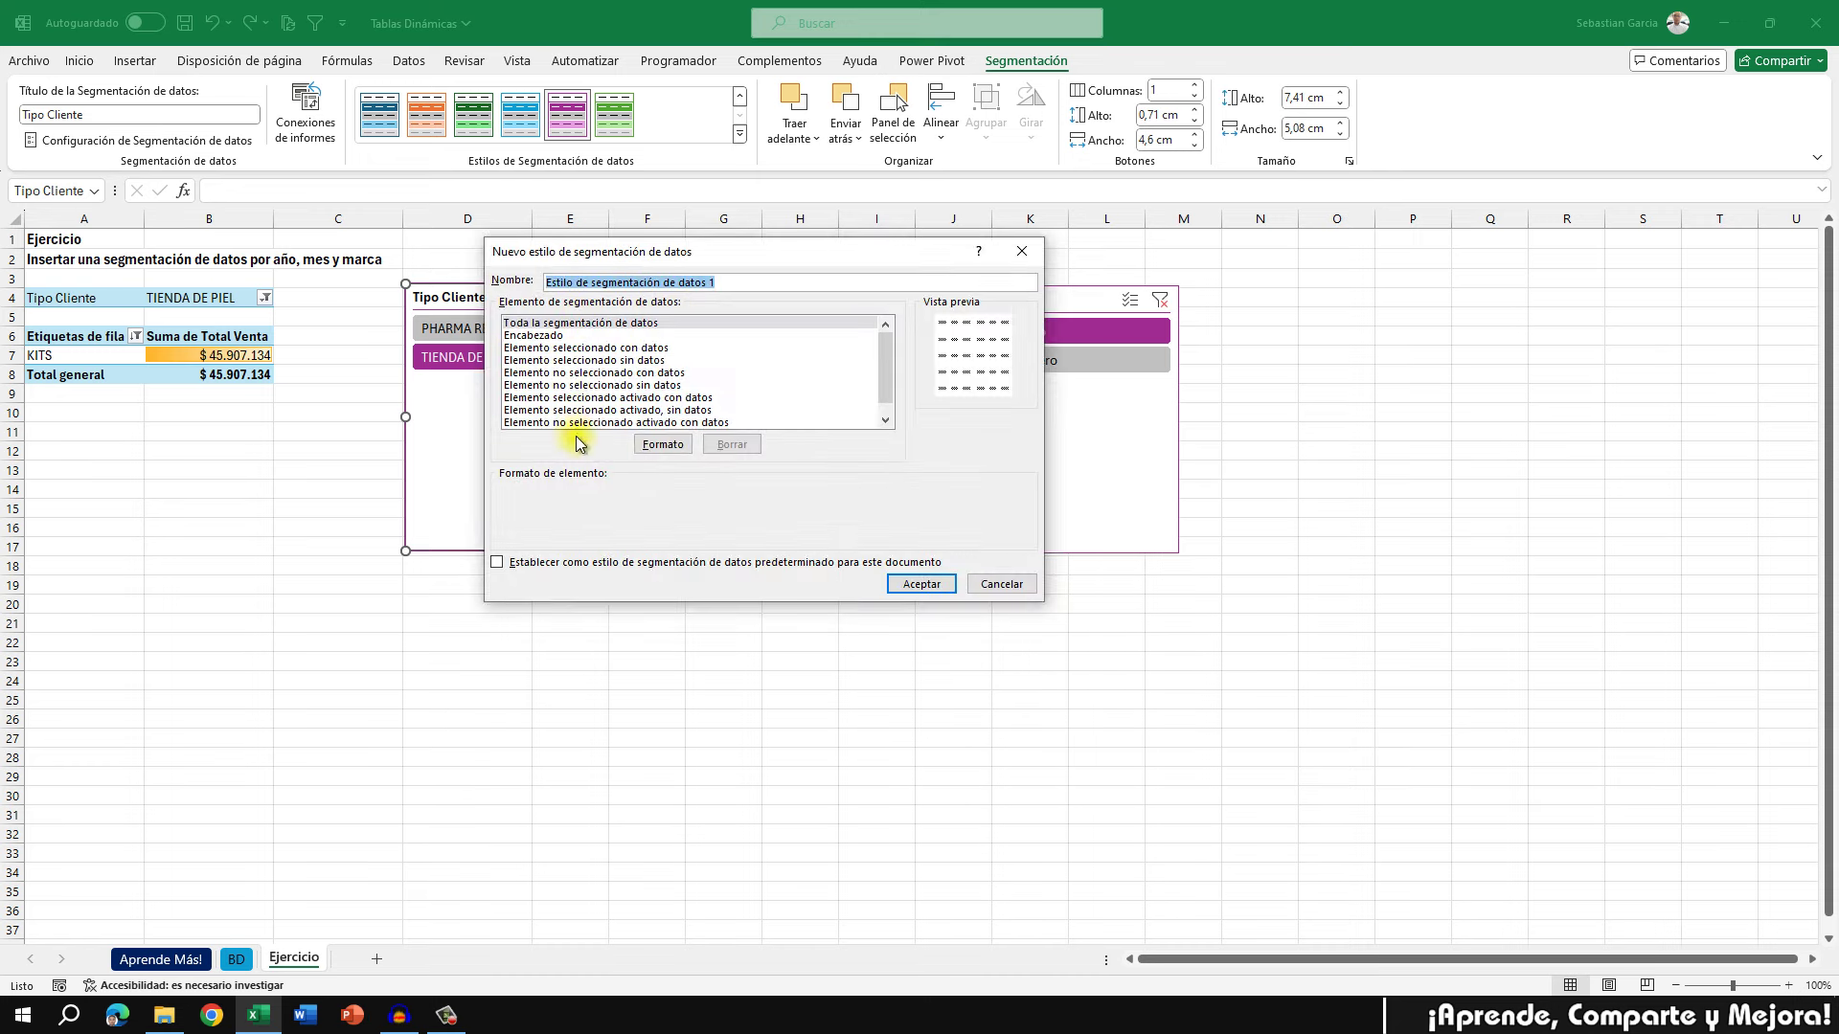
left_click(1001, 583)
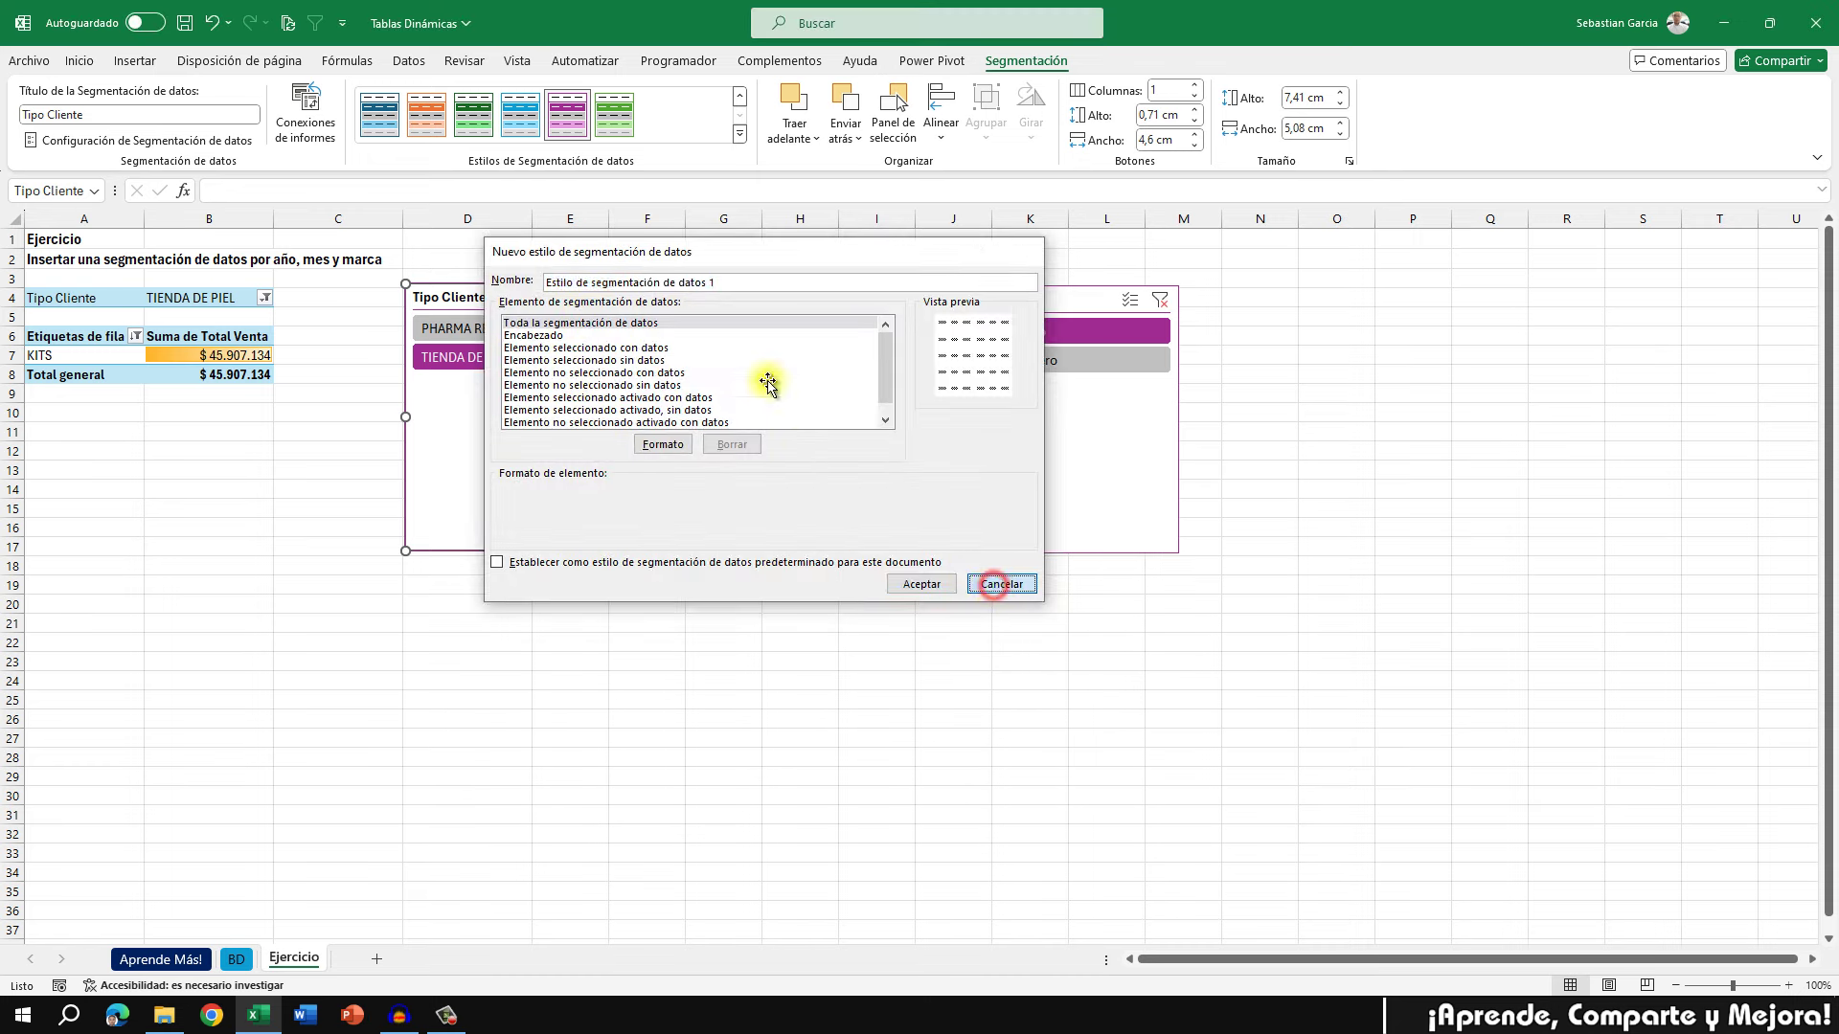
right_click(613, 119)
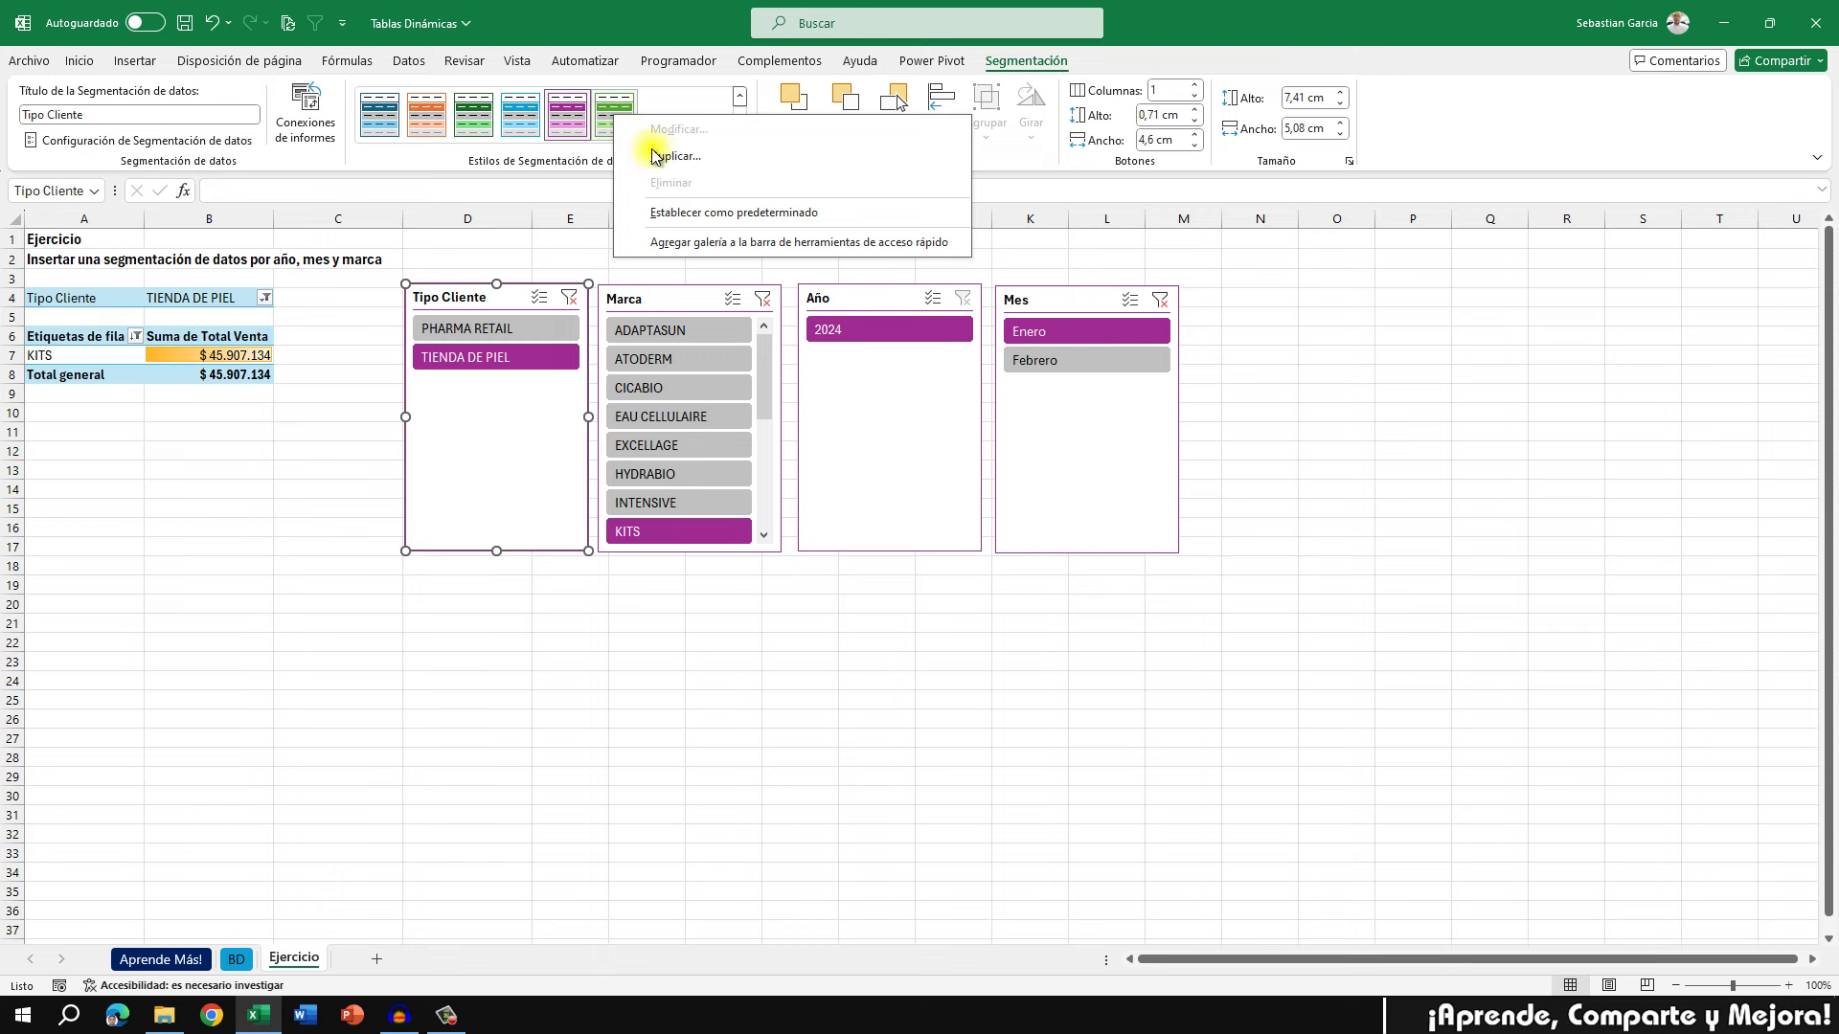
Filter Marca to ADAPTASUN, then clear the brand filter so all brands show
left_click(665, 627)
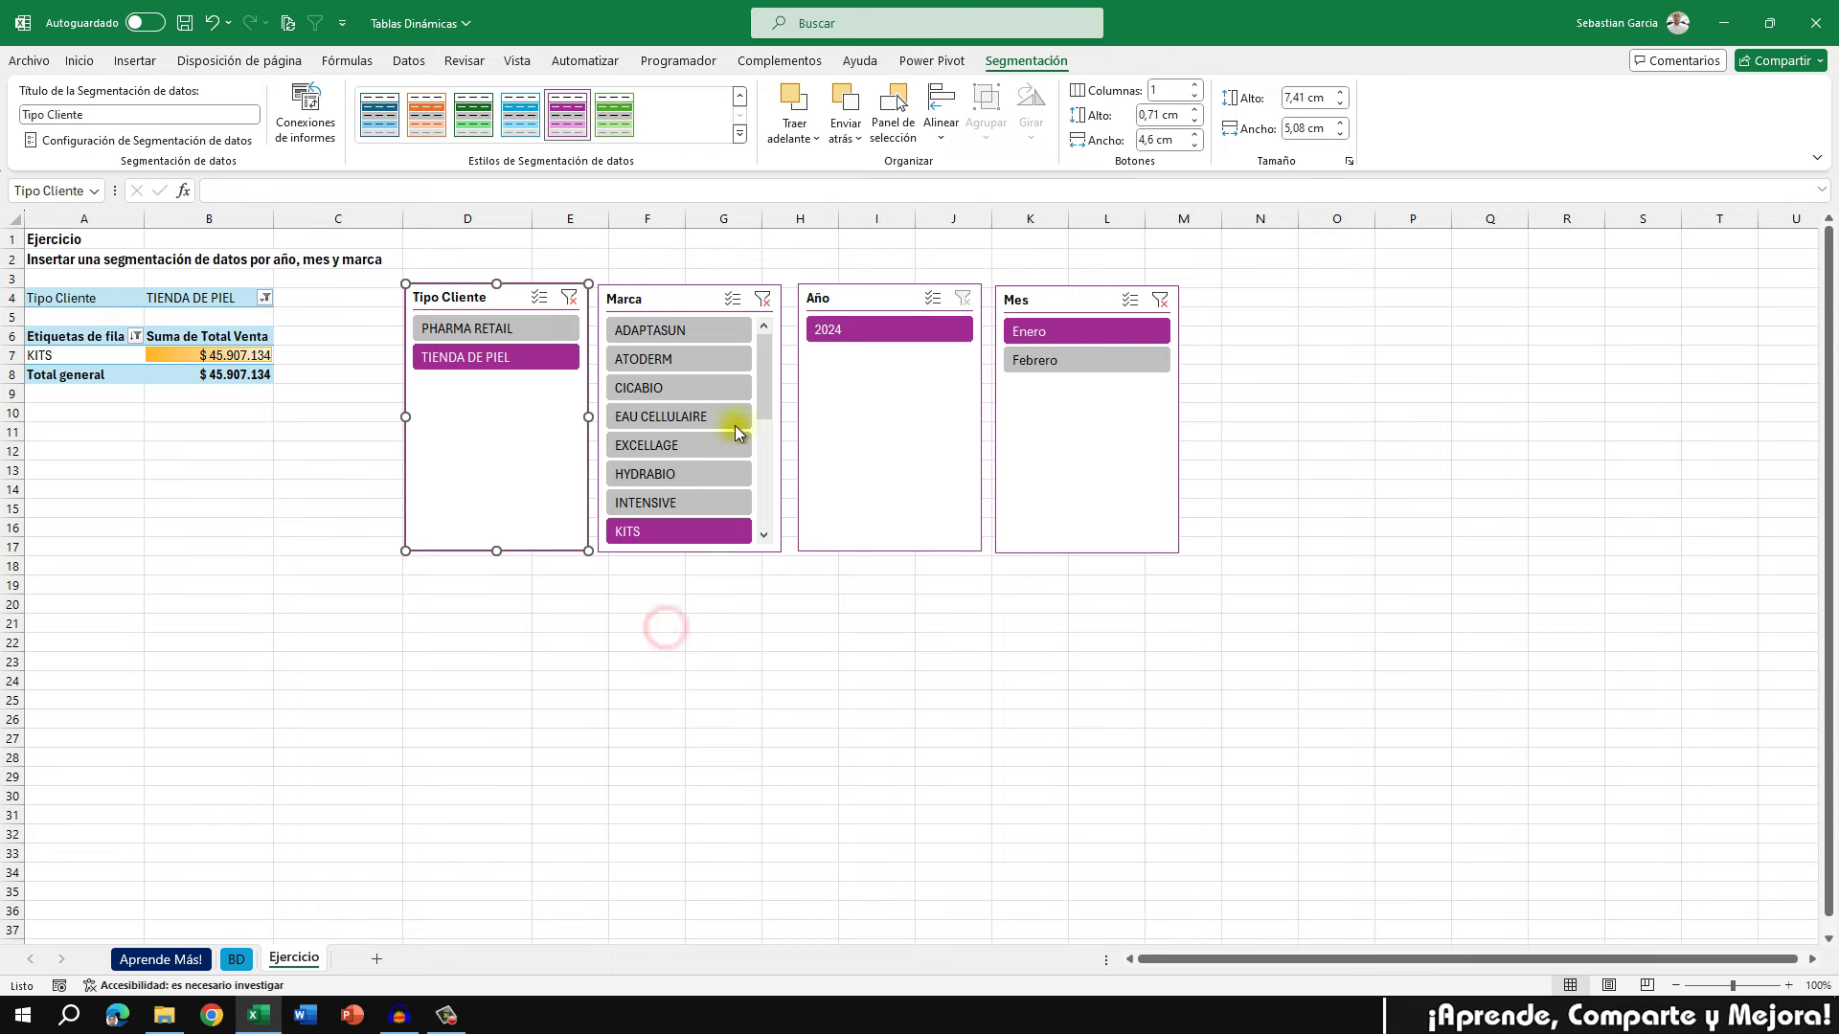
left_click(717, 329)
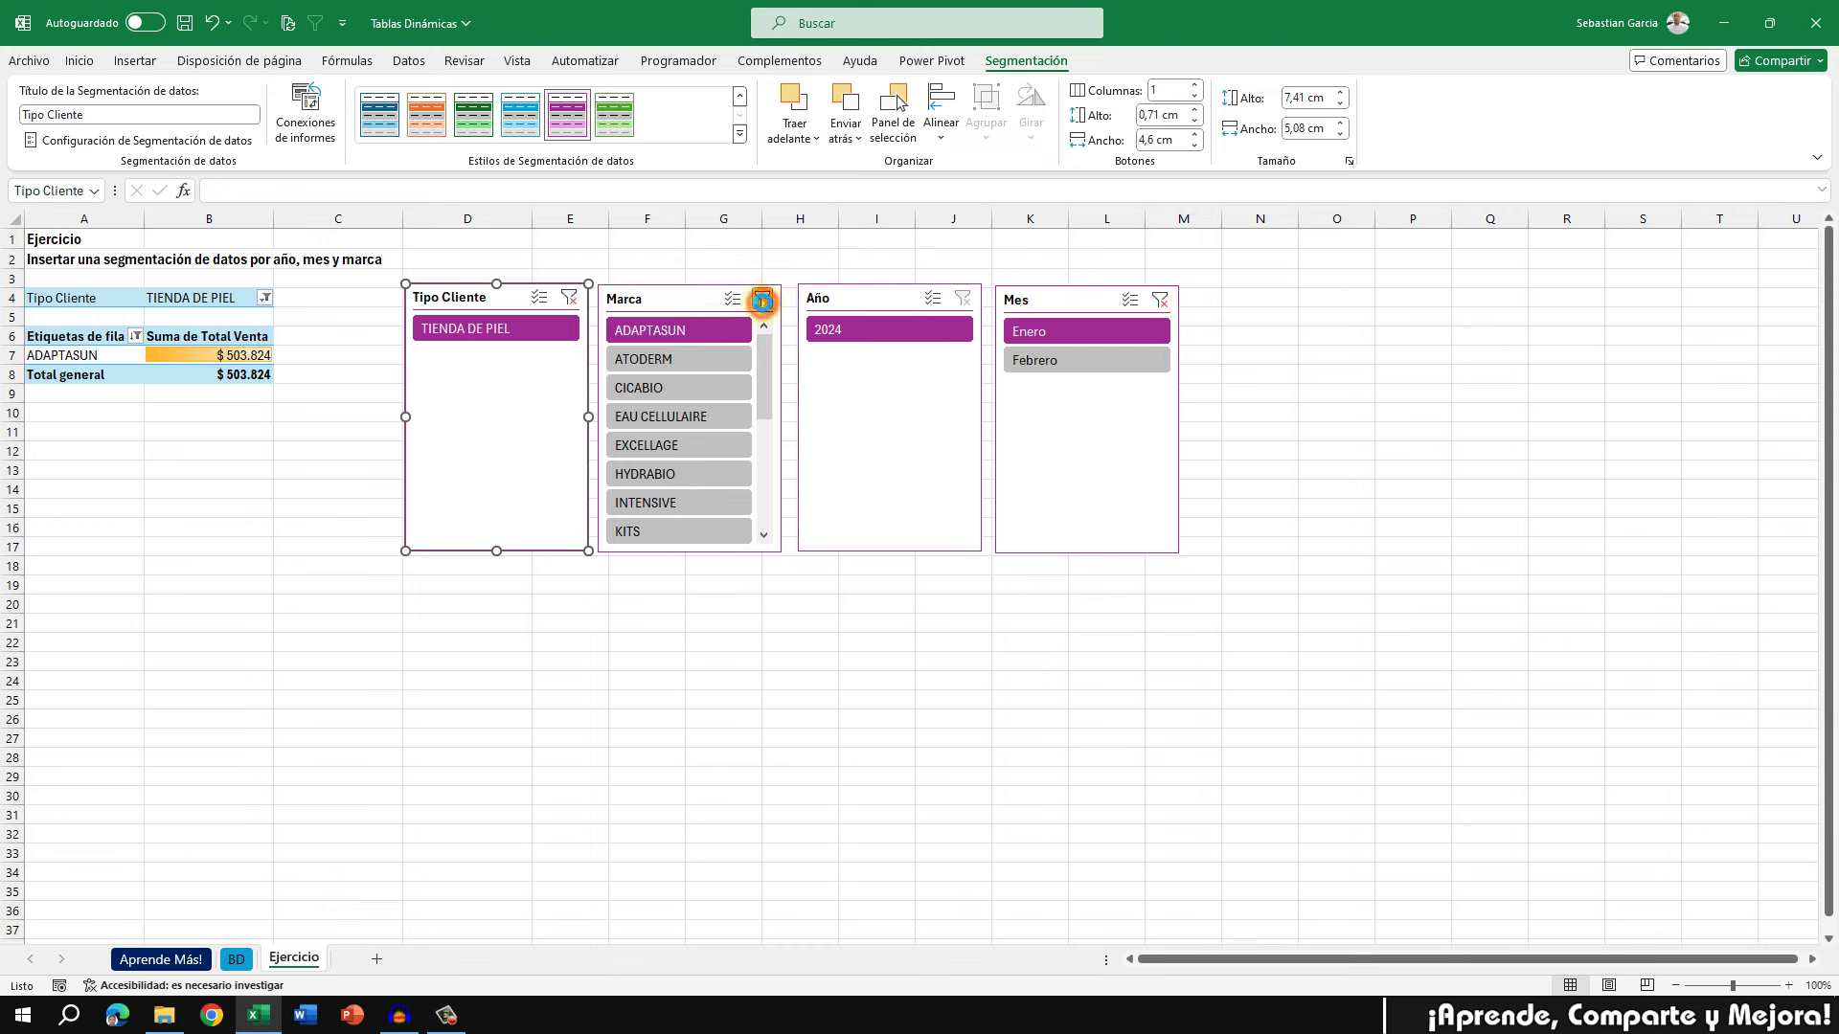
left_click(761, 301)
Give the pivot table a purple medium style and close the PivotTable Fields pane
left_click(234, 432)
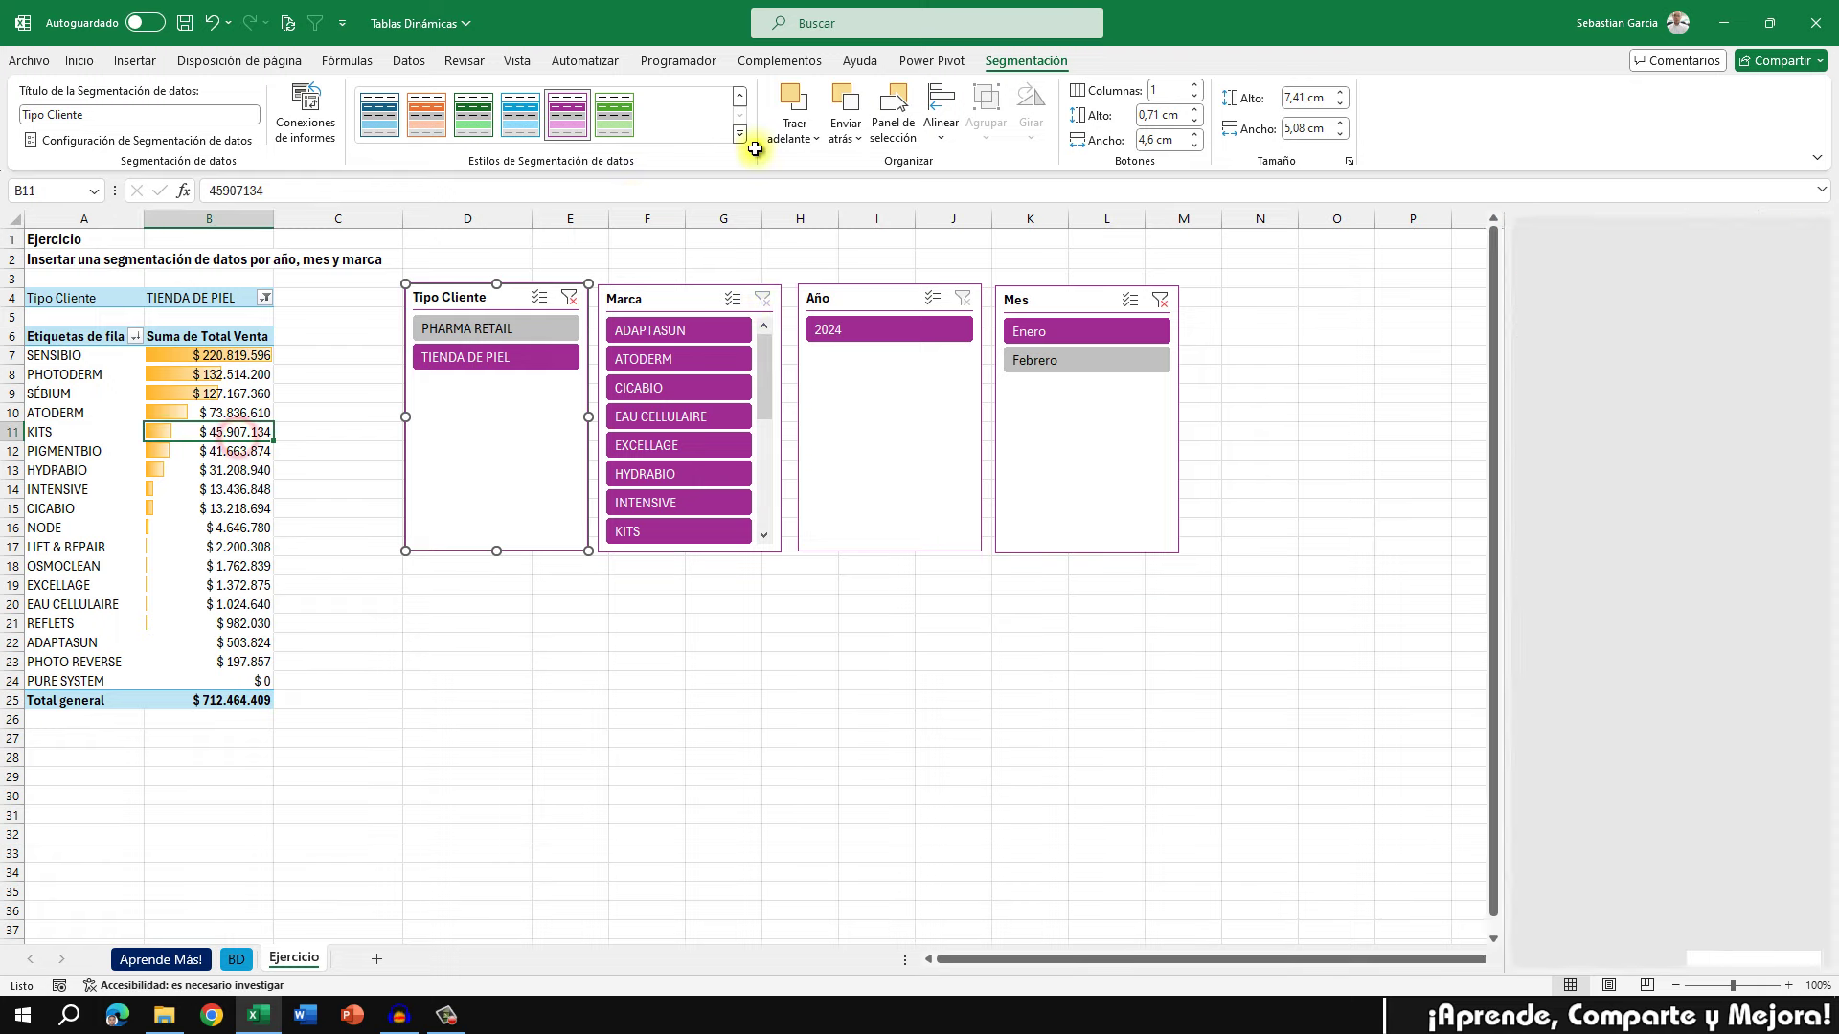
left_click(996, 63)
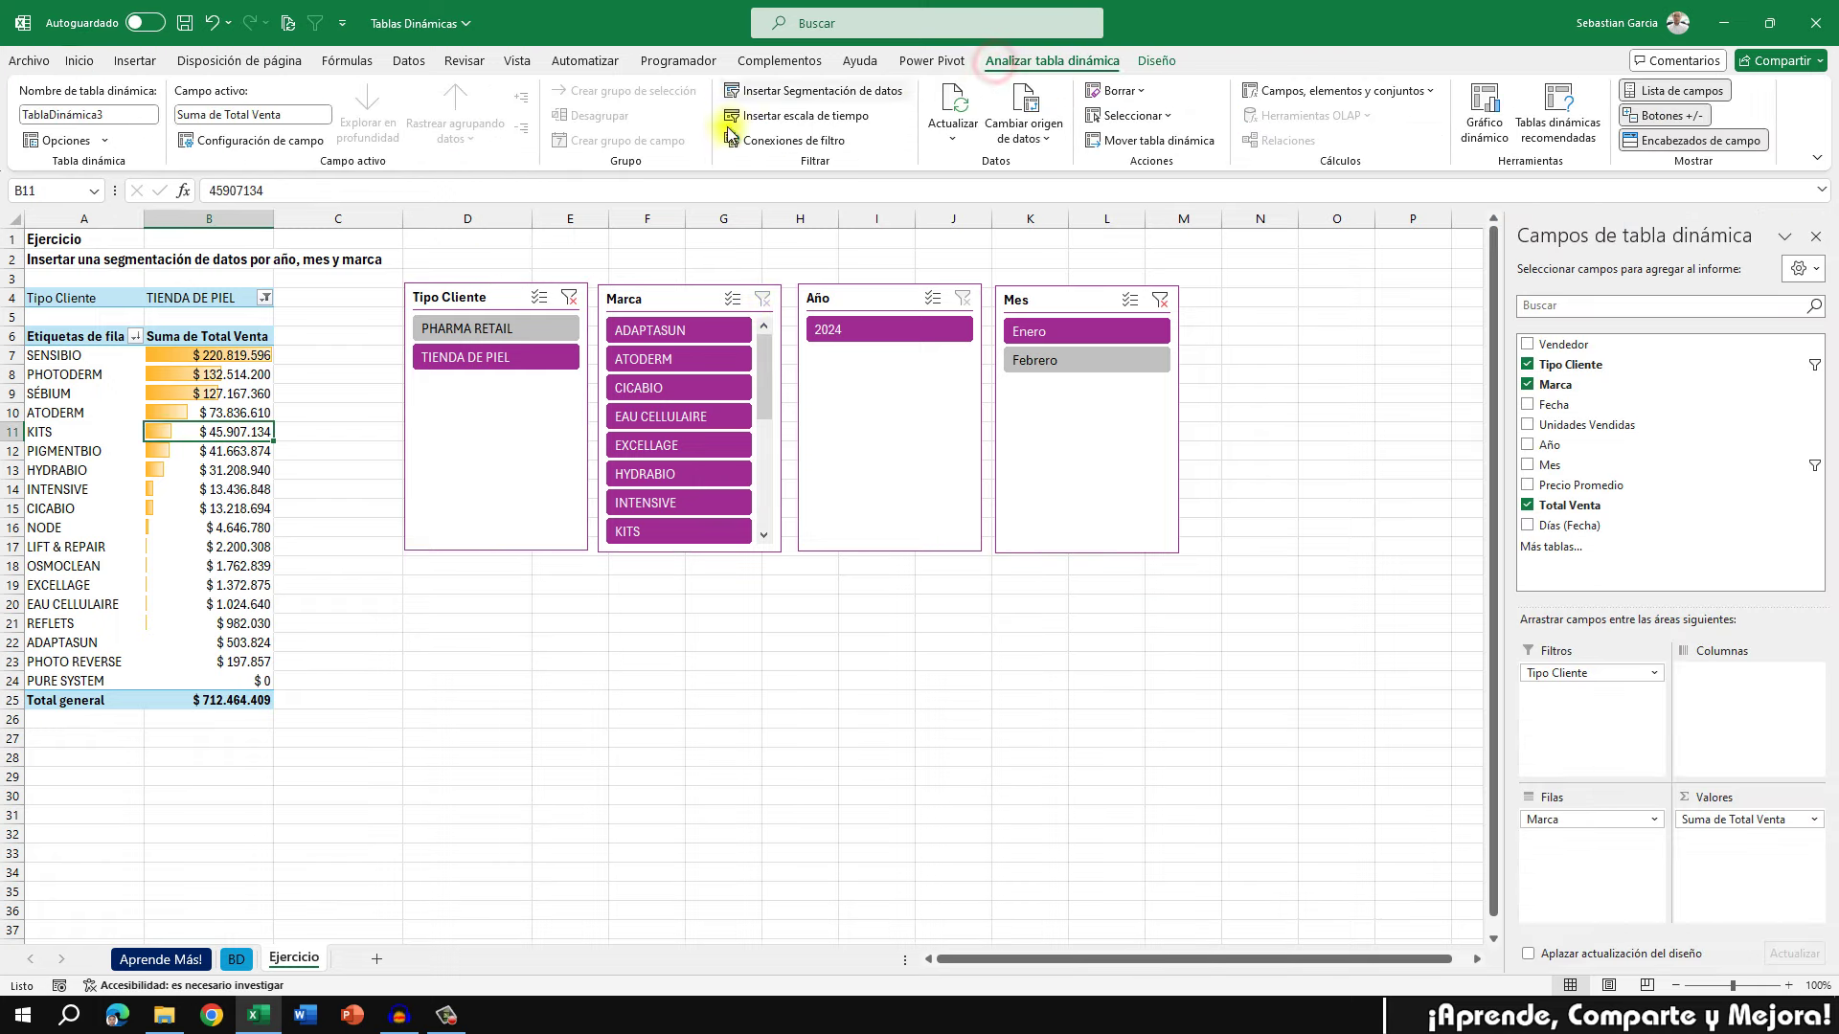
left_click(1149, 63)
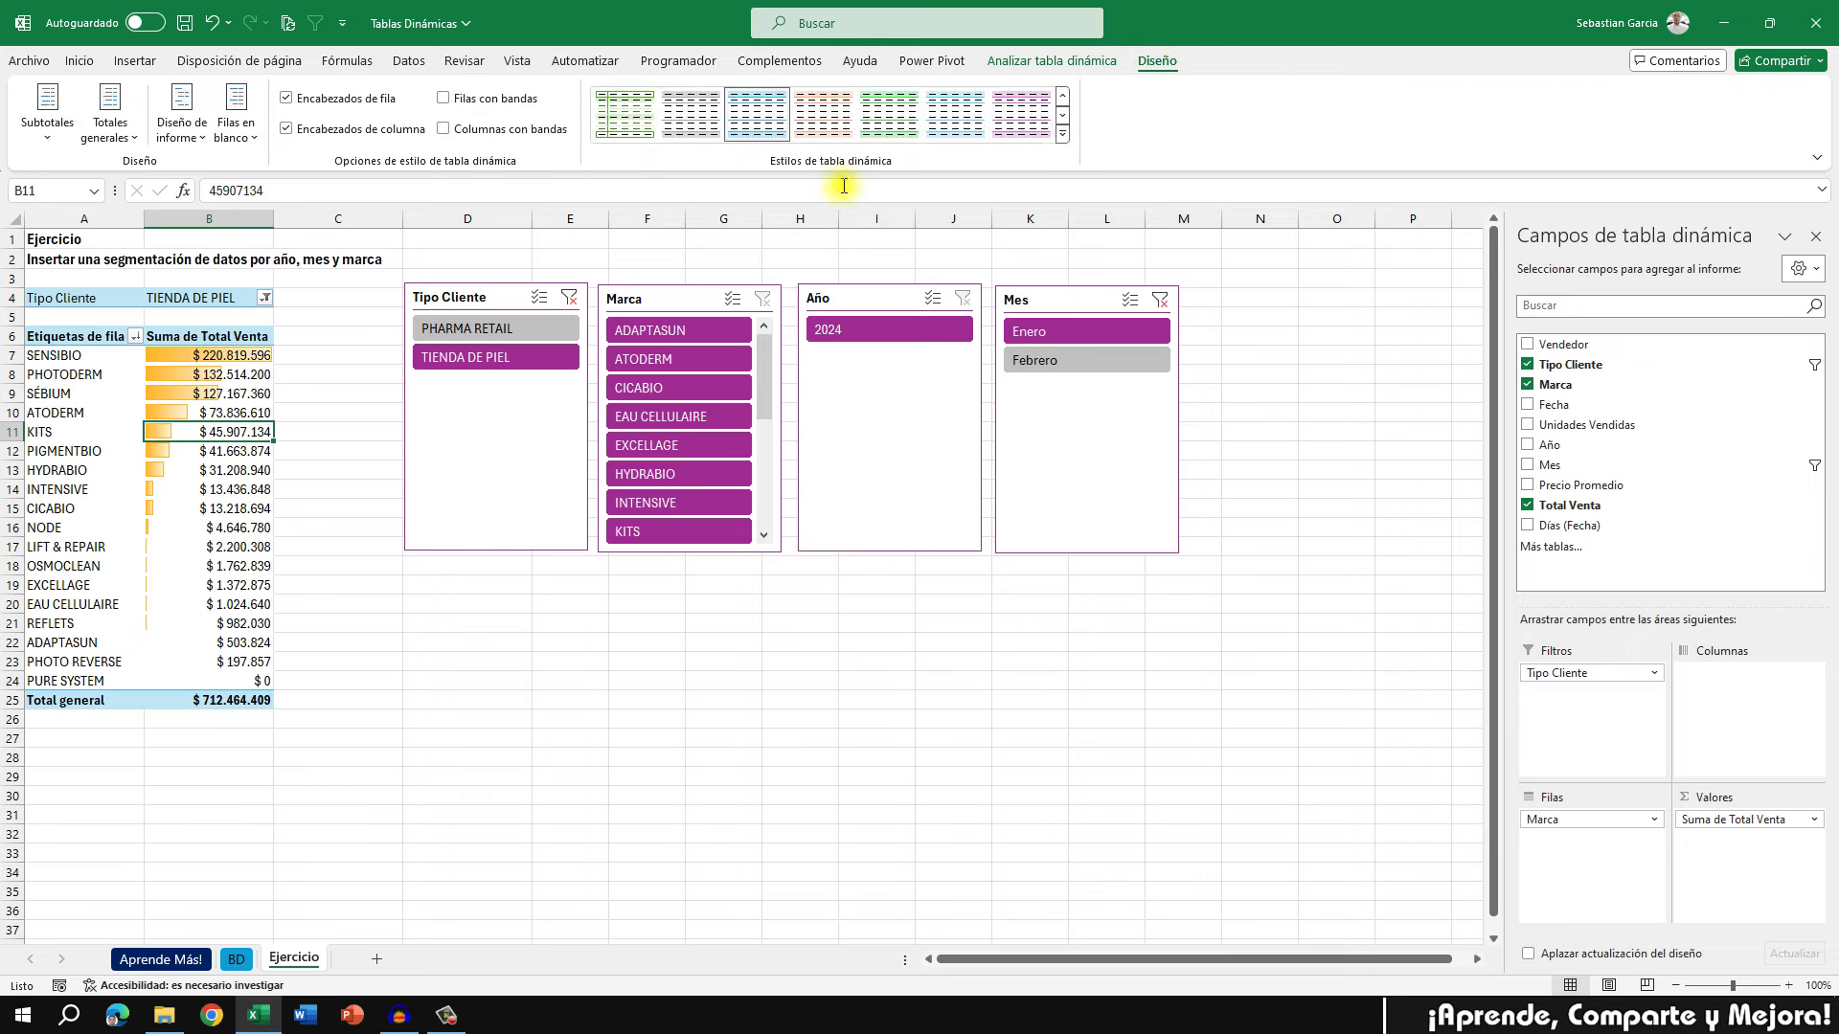
left_click(1059, 140)
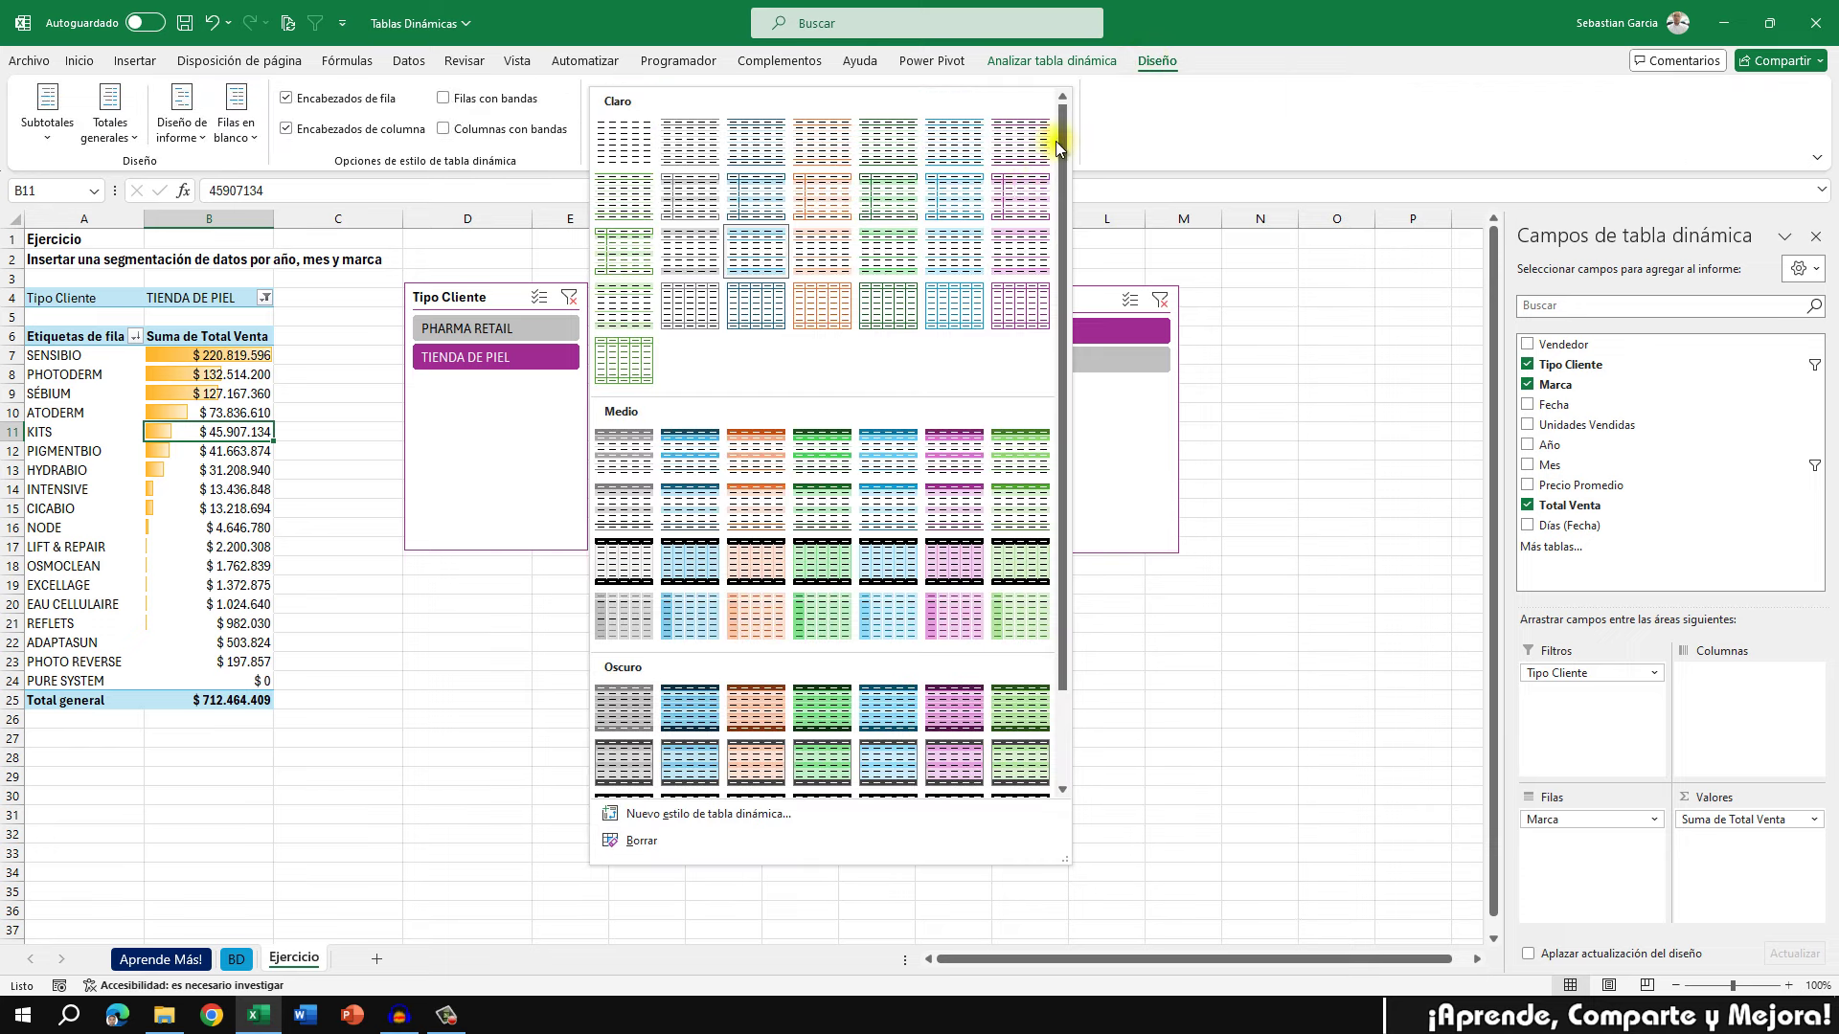
left_click(948, 469)
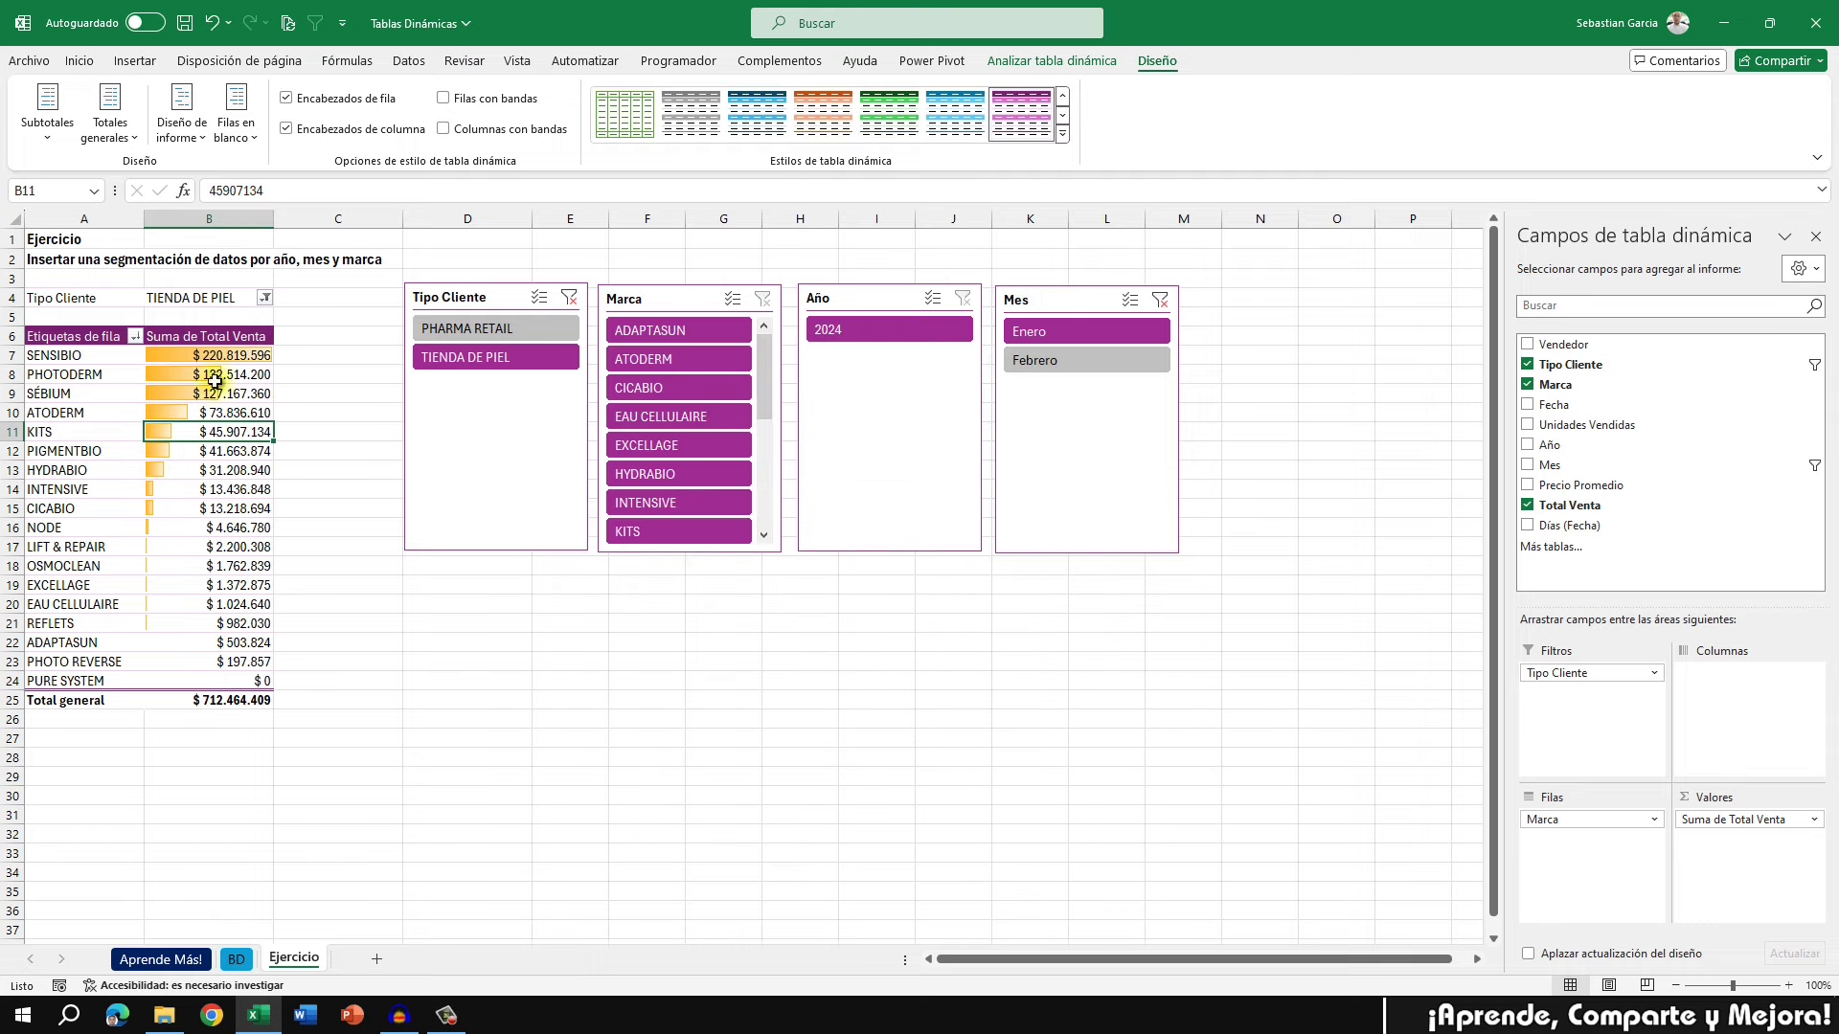
left_click(1813, 237)
Shorten the Año, Mes, Marca and Tipo Cliente slicers to the same compact height ending at row 8
left_click(883, 407)
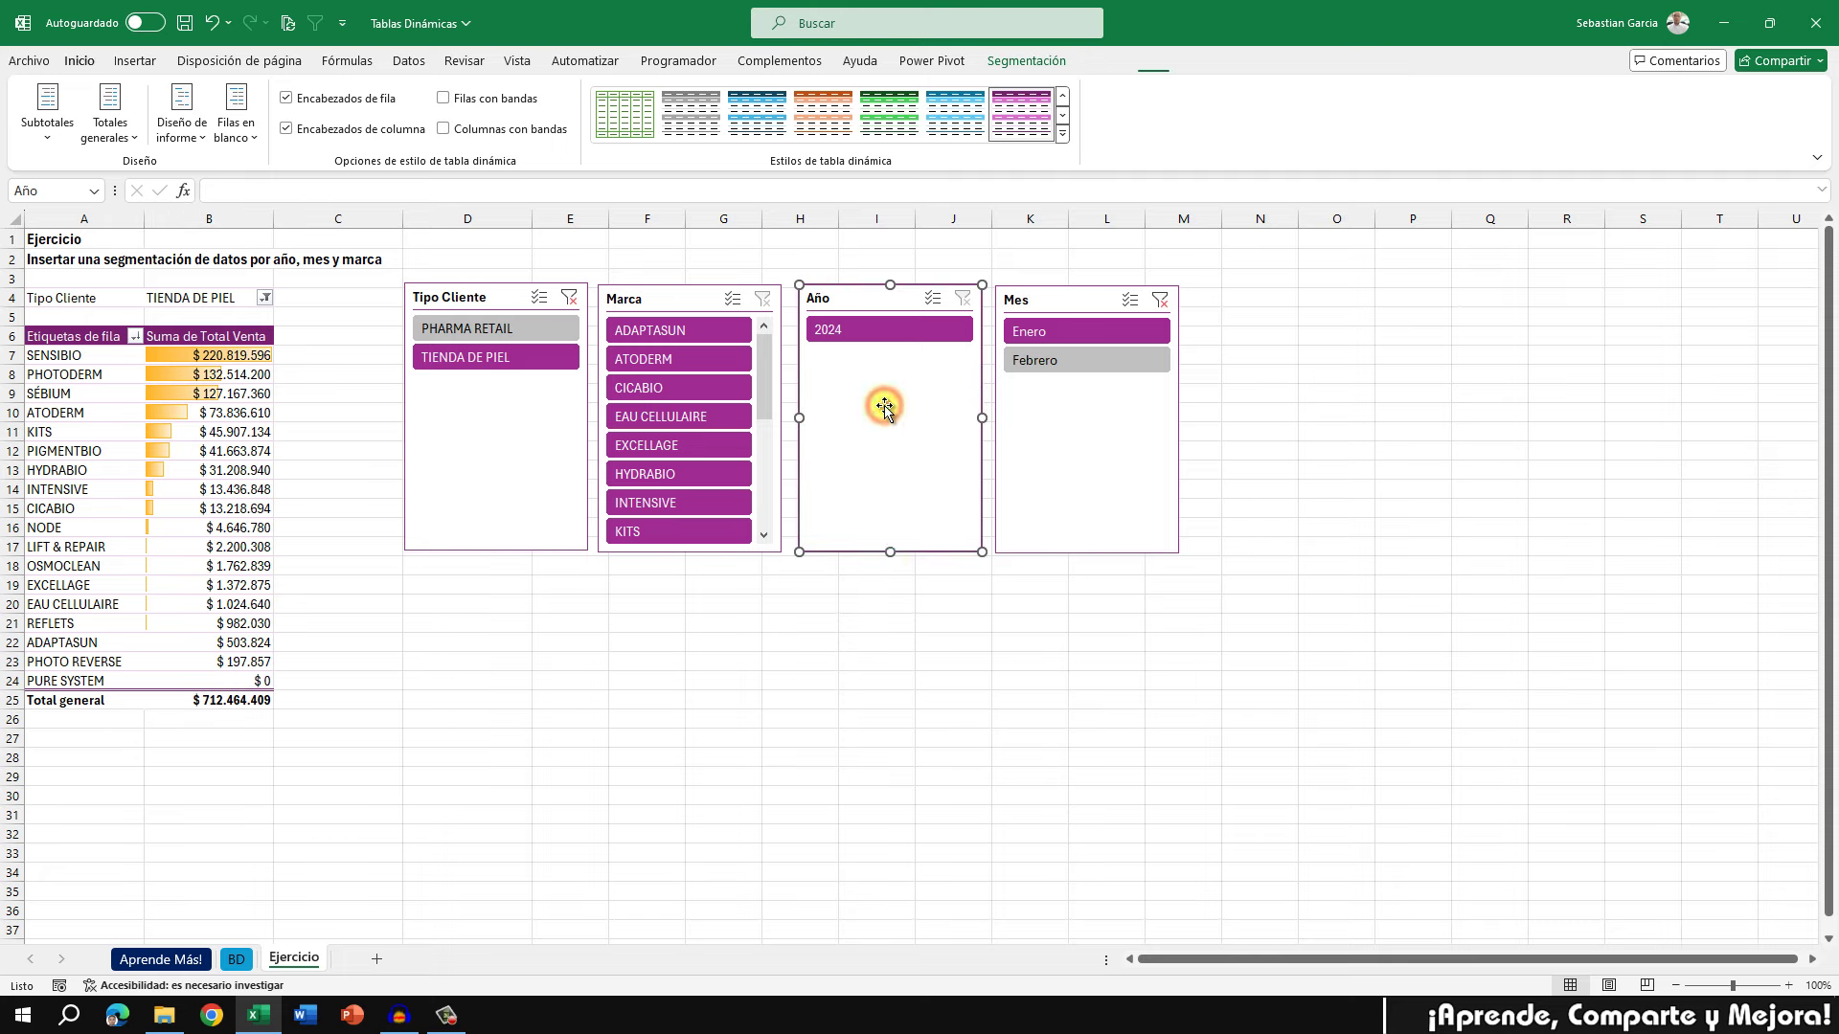
left_click_drag(892, 551, 917, 402)
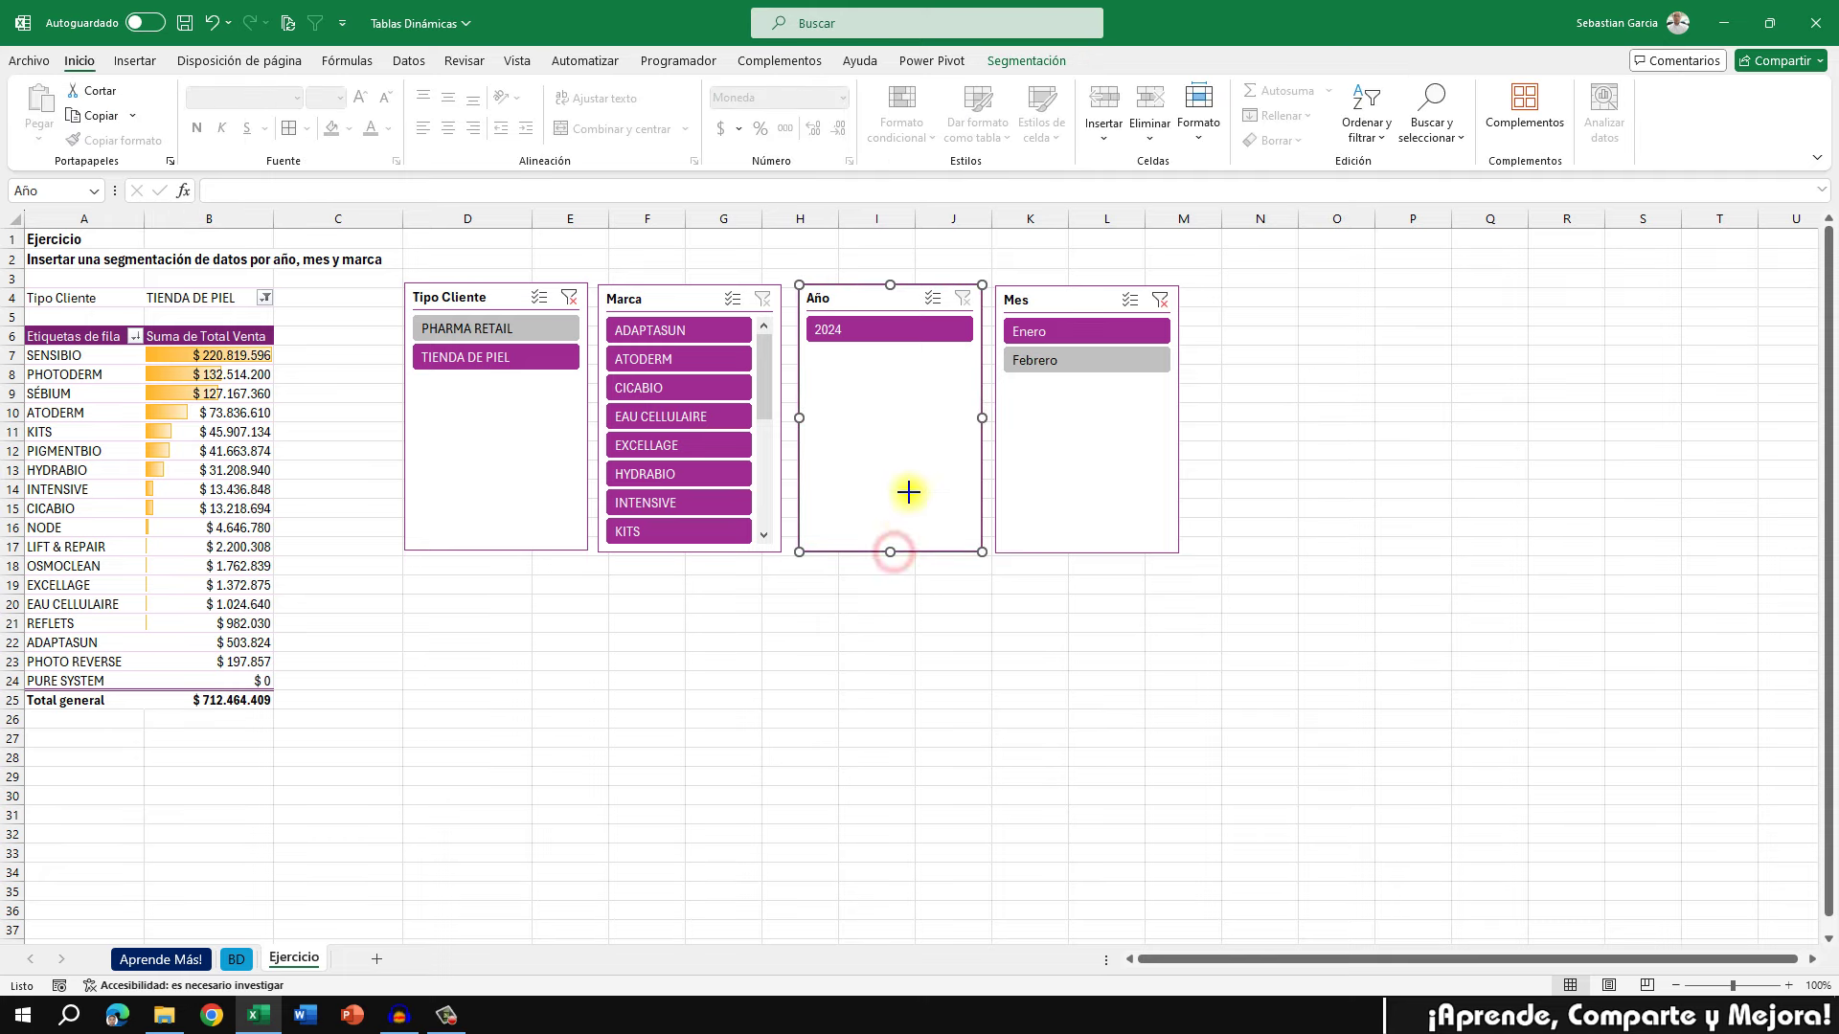
left_click(1033, 428)
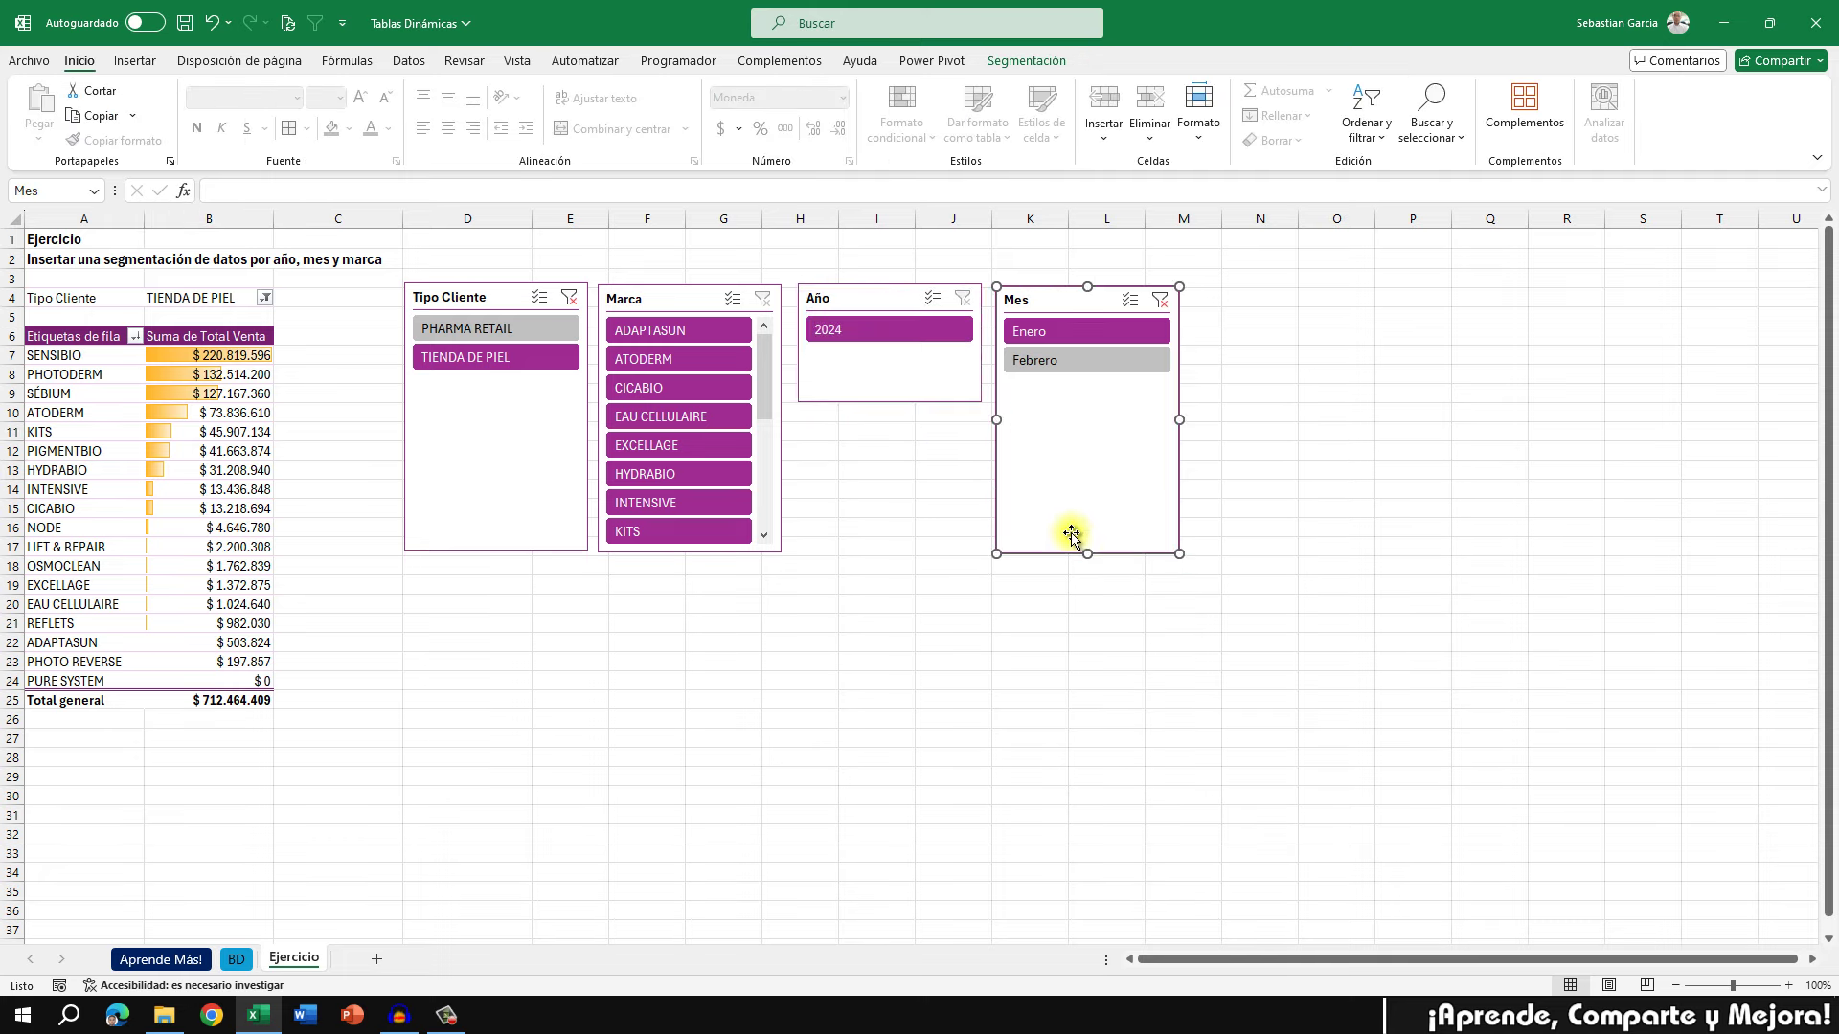
left_click_drag(1086, 554, 1087, 402)
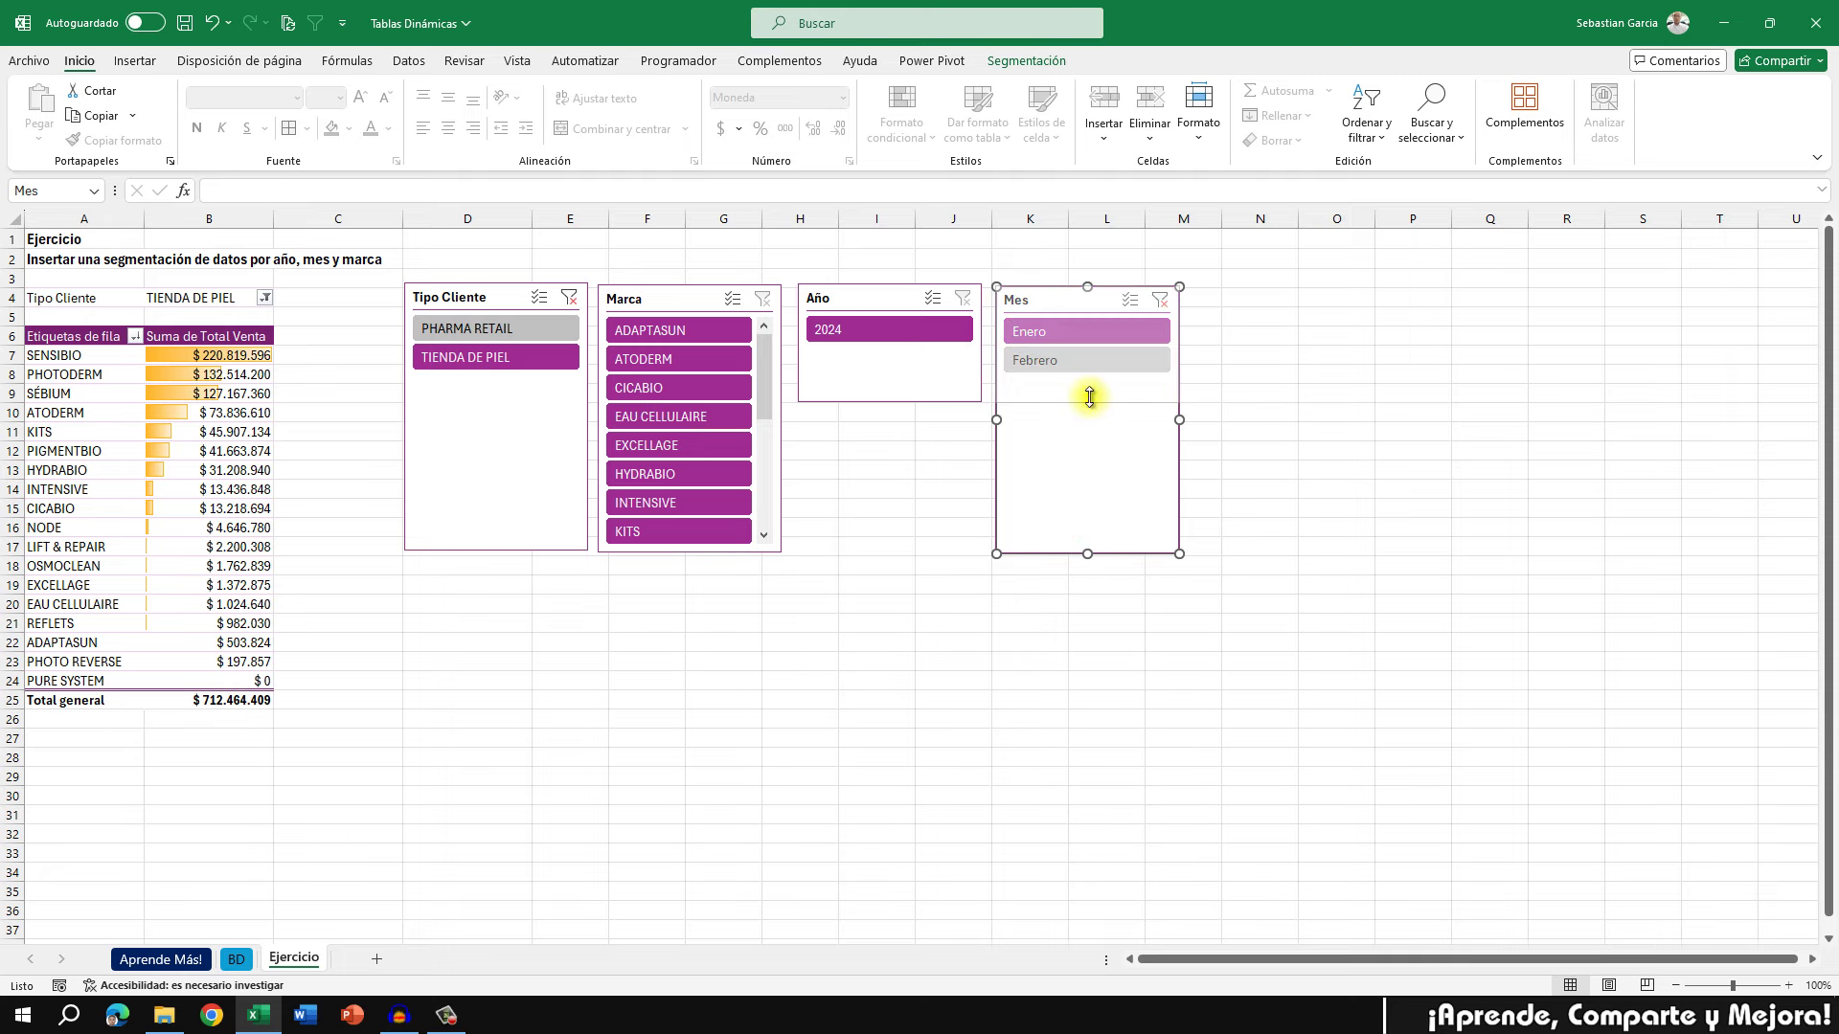
left_click(680, 300)
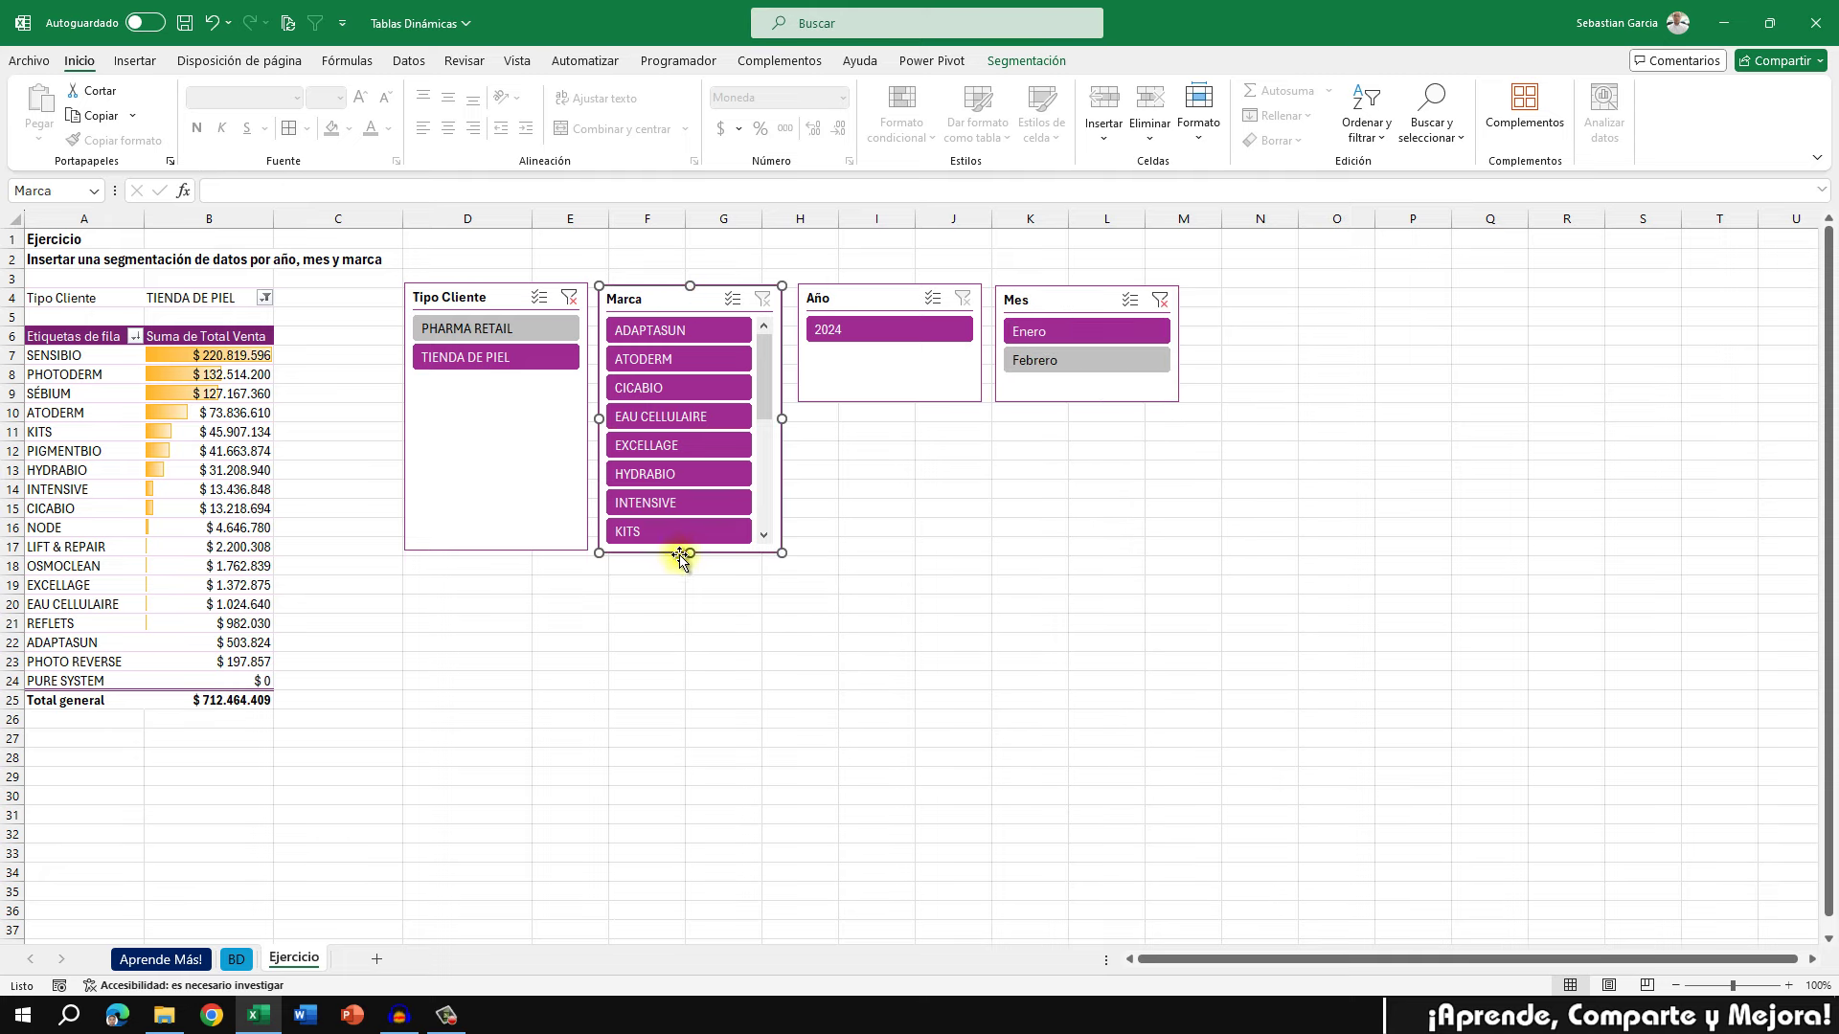
left_click_drag(690, 553, 690, 402)
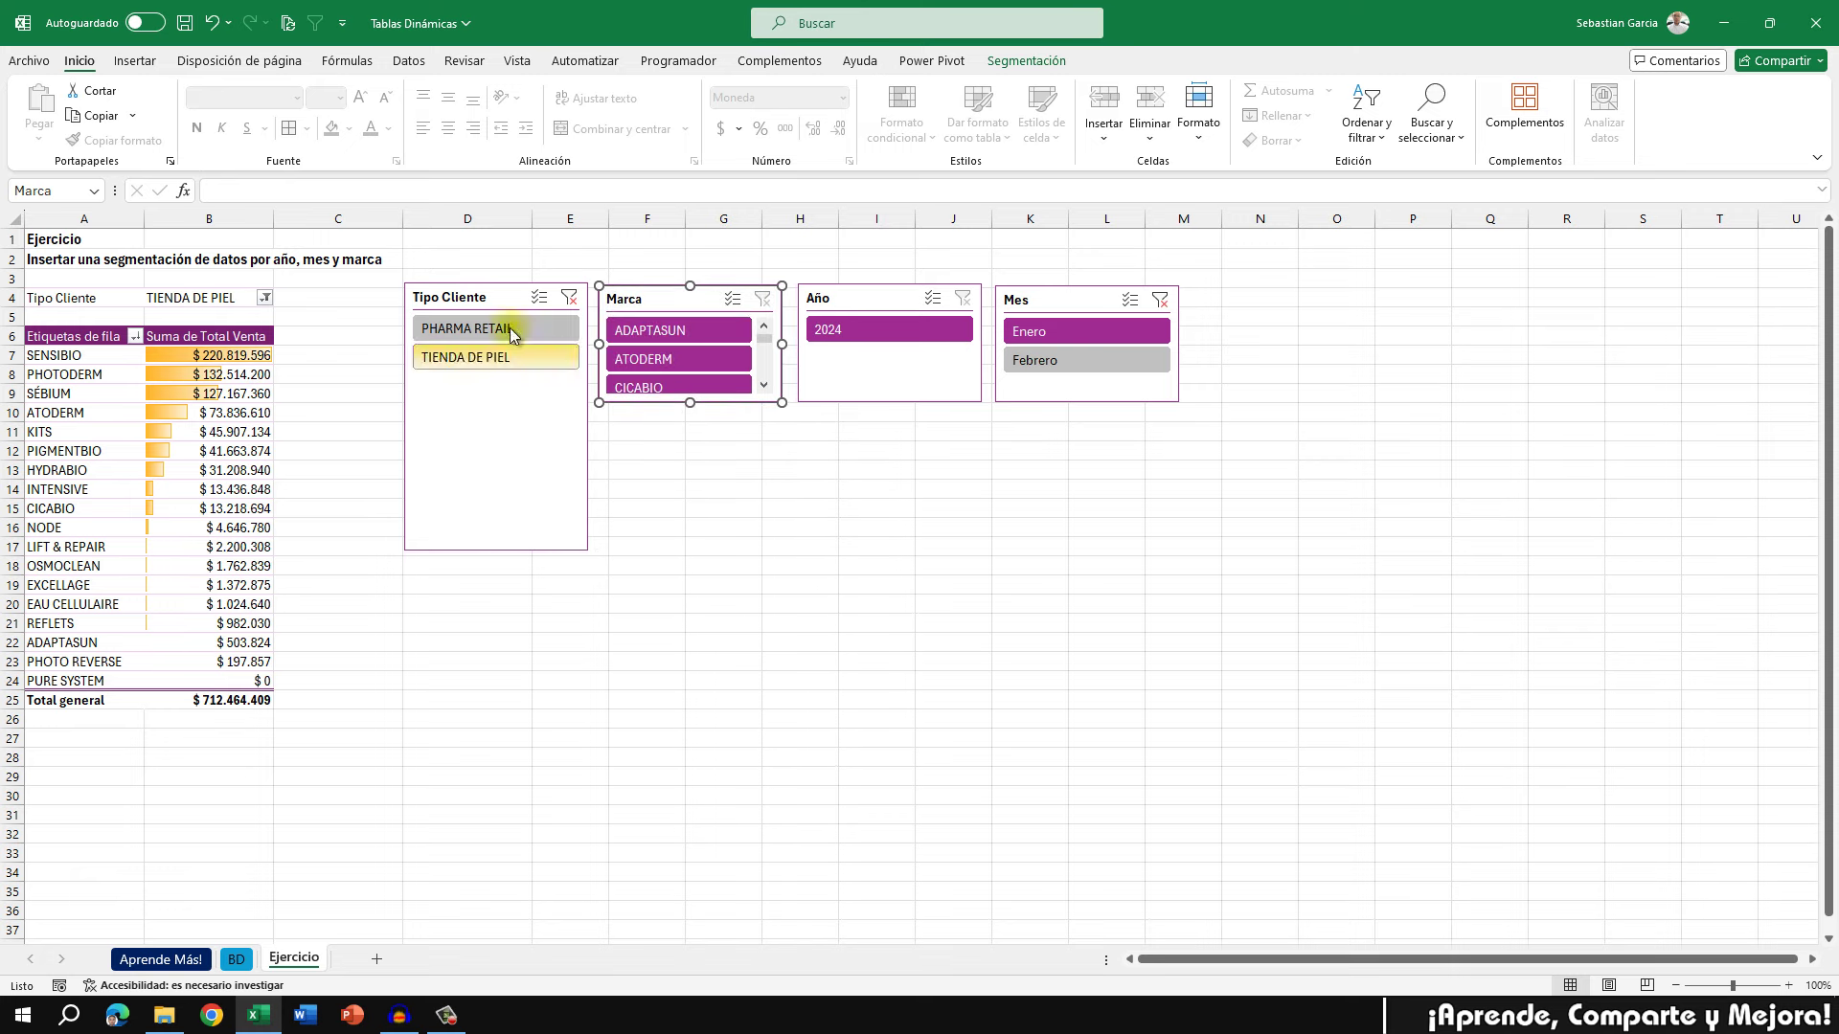
left_click(508, 302)
left_click_drag(496, 551, 521, 403)
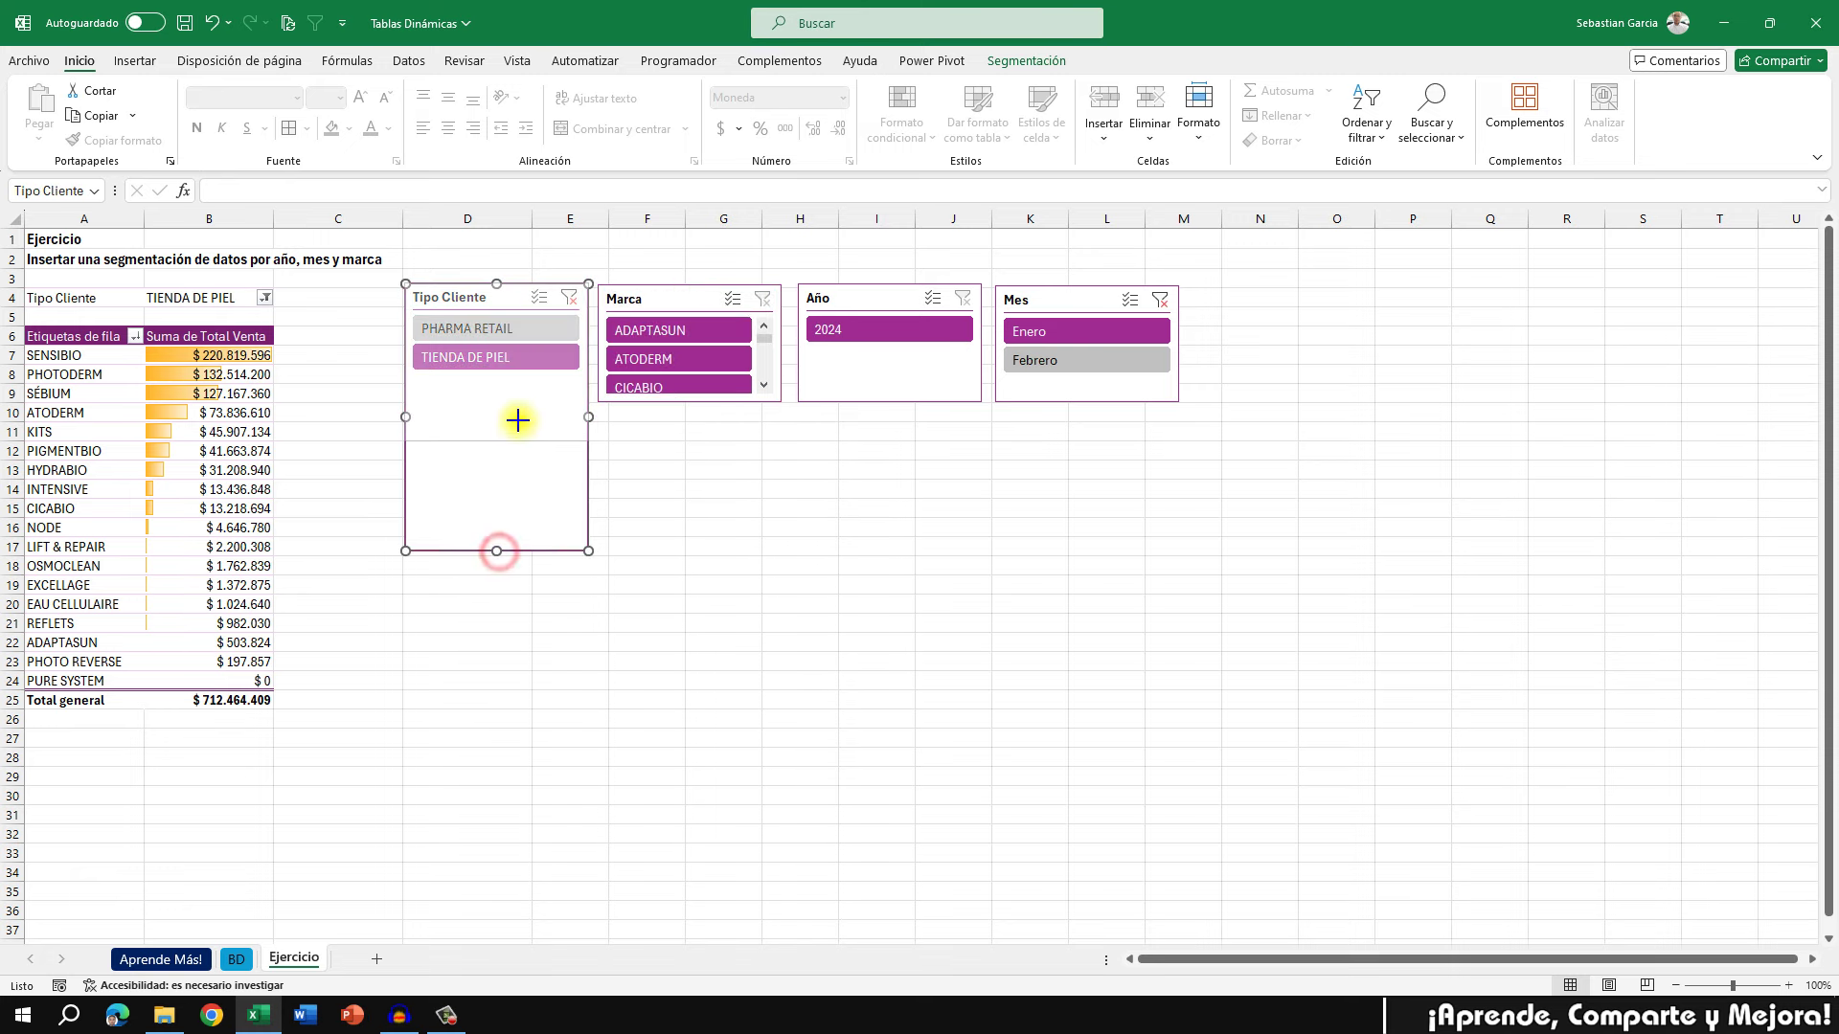
left_click(598, 526)
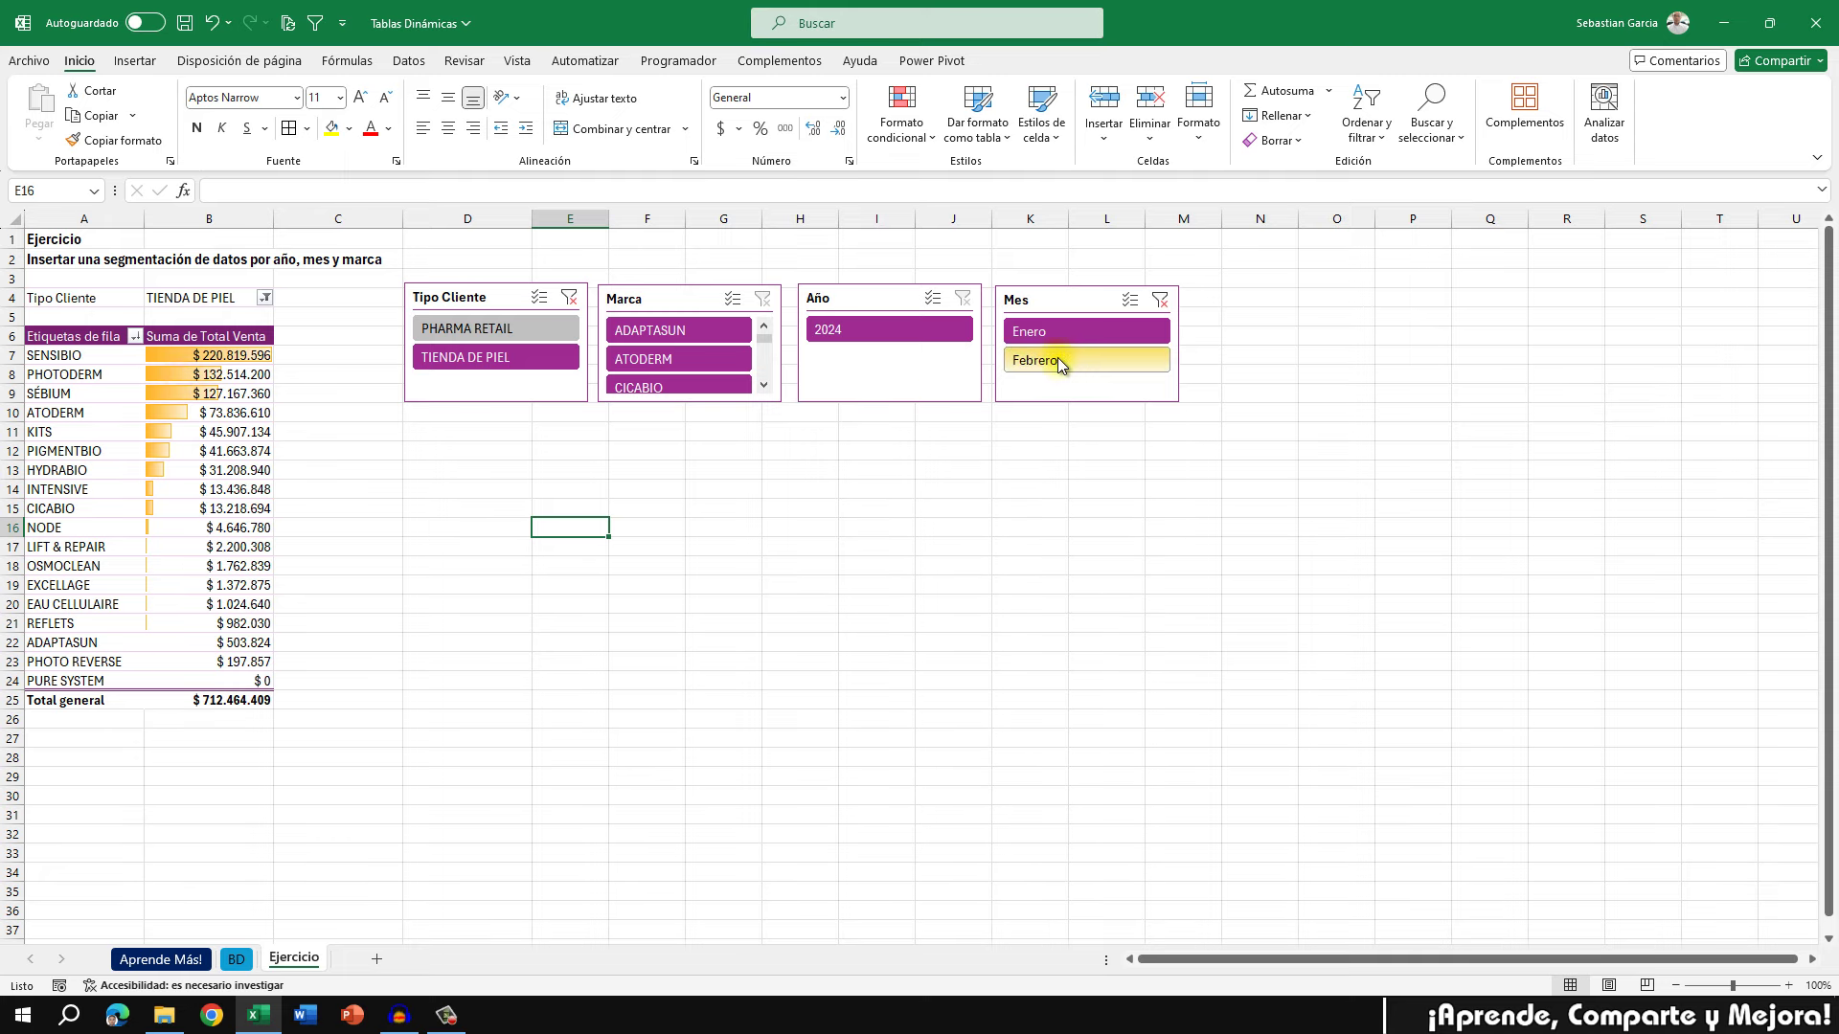
left_click(216, 473)
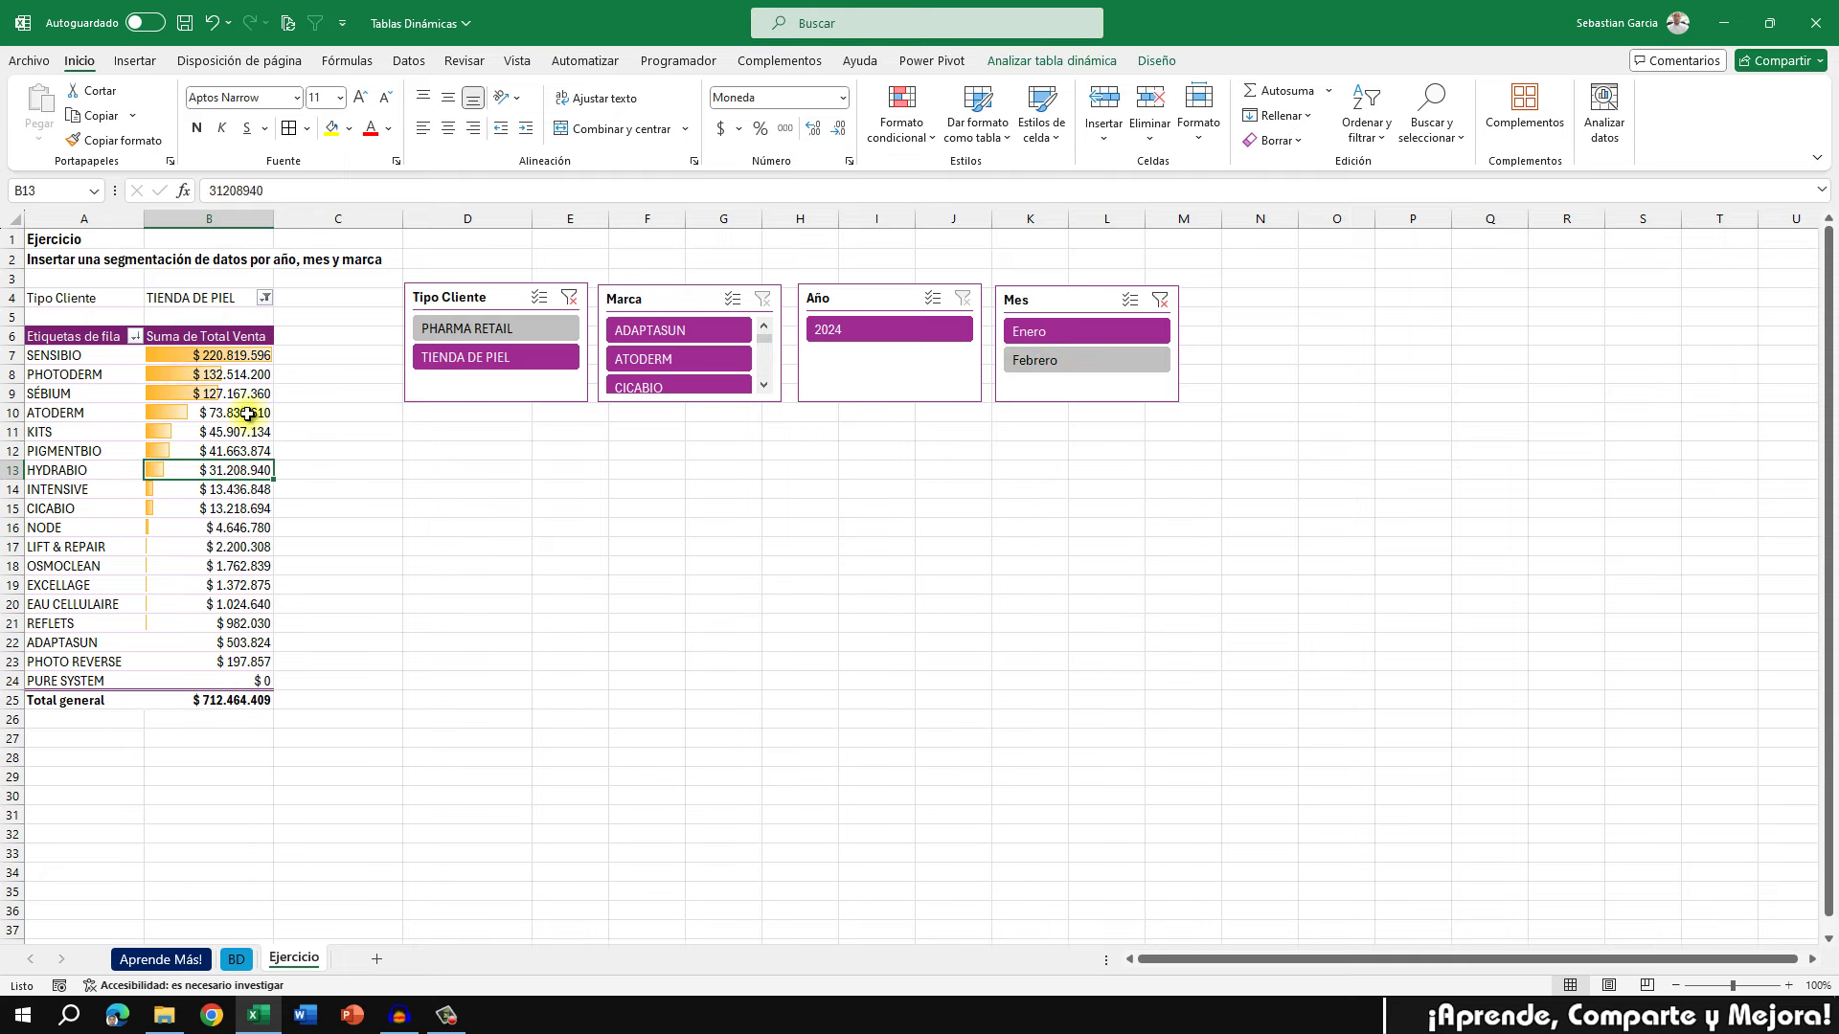
Add Unidades Vendidas to the pivot values as Suma de Unidades Vendidas
left_click(222, 358)
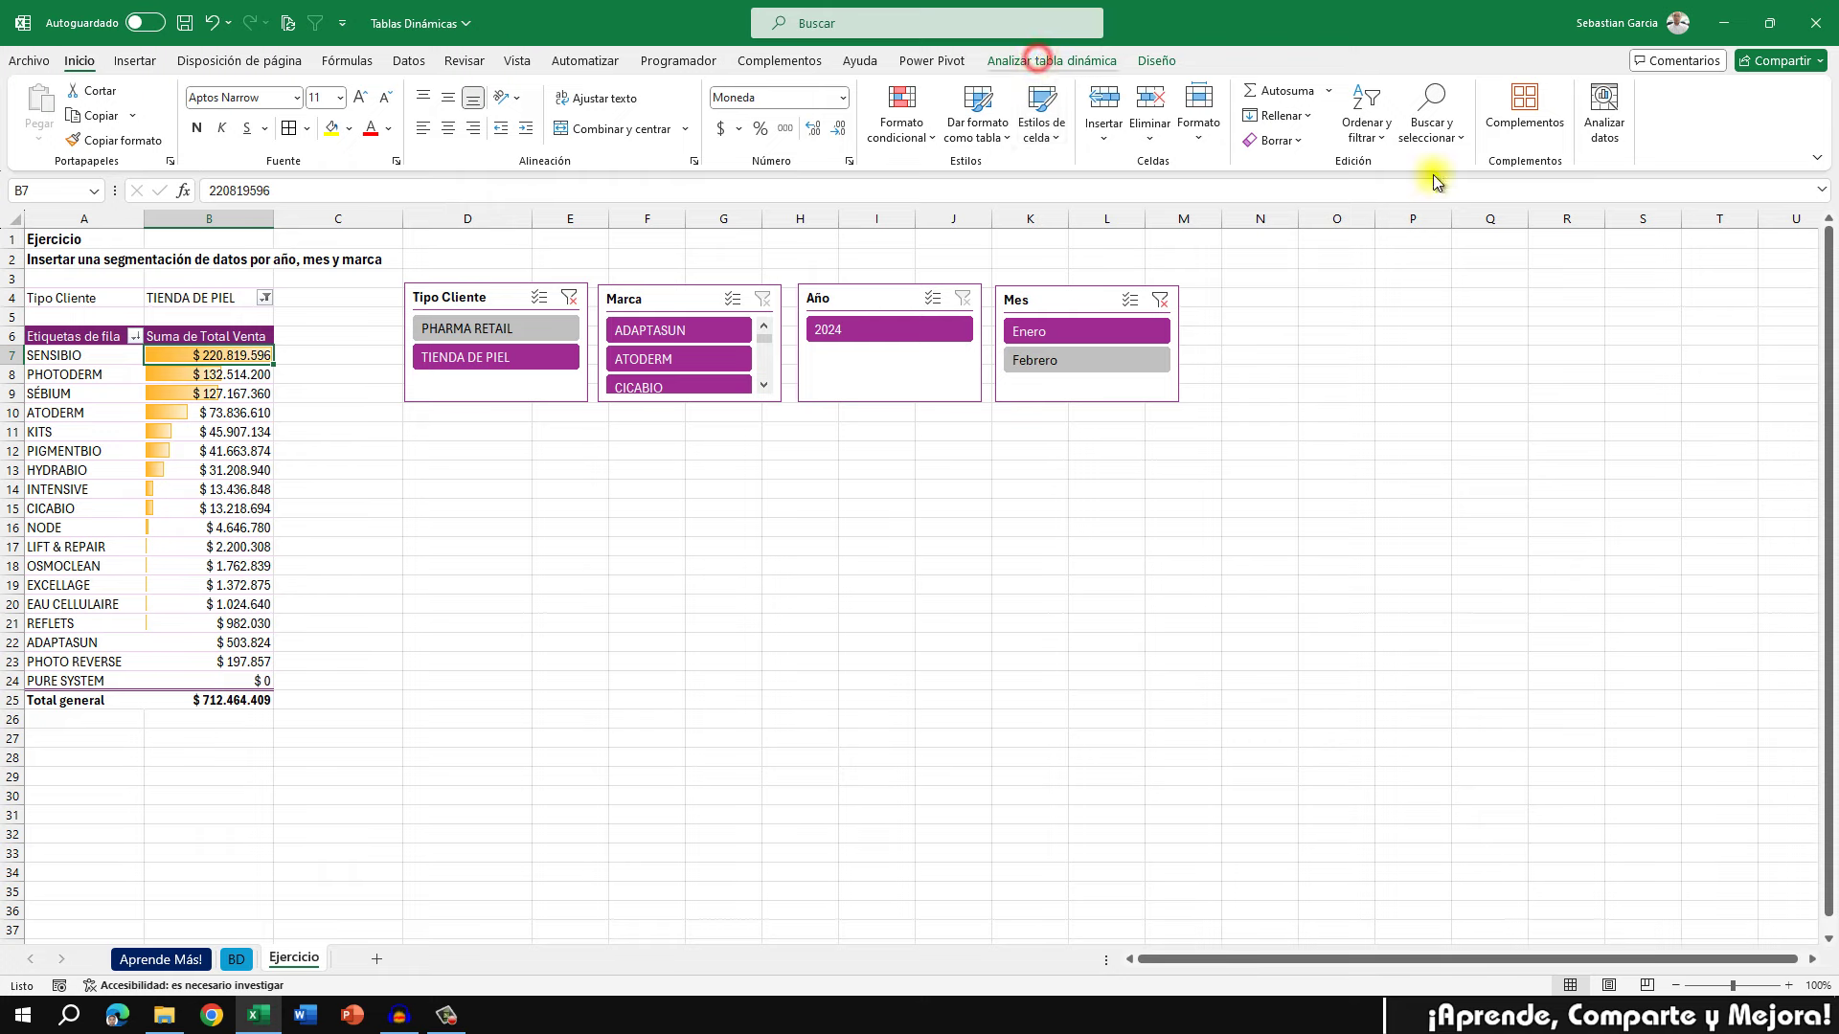
left_click(1675, 90)
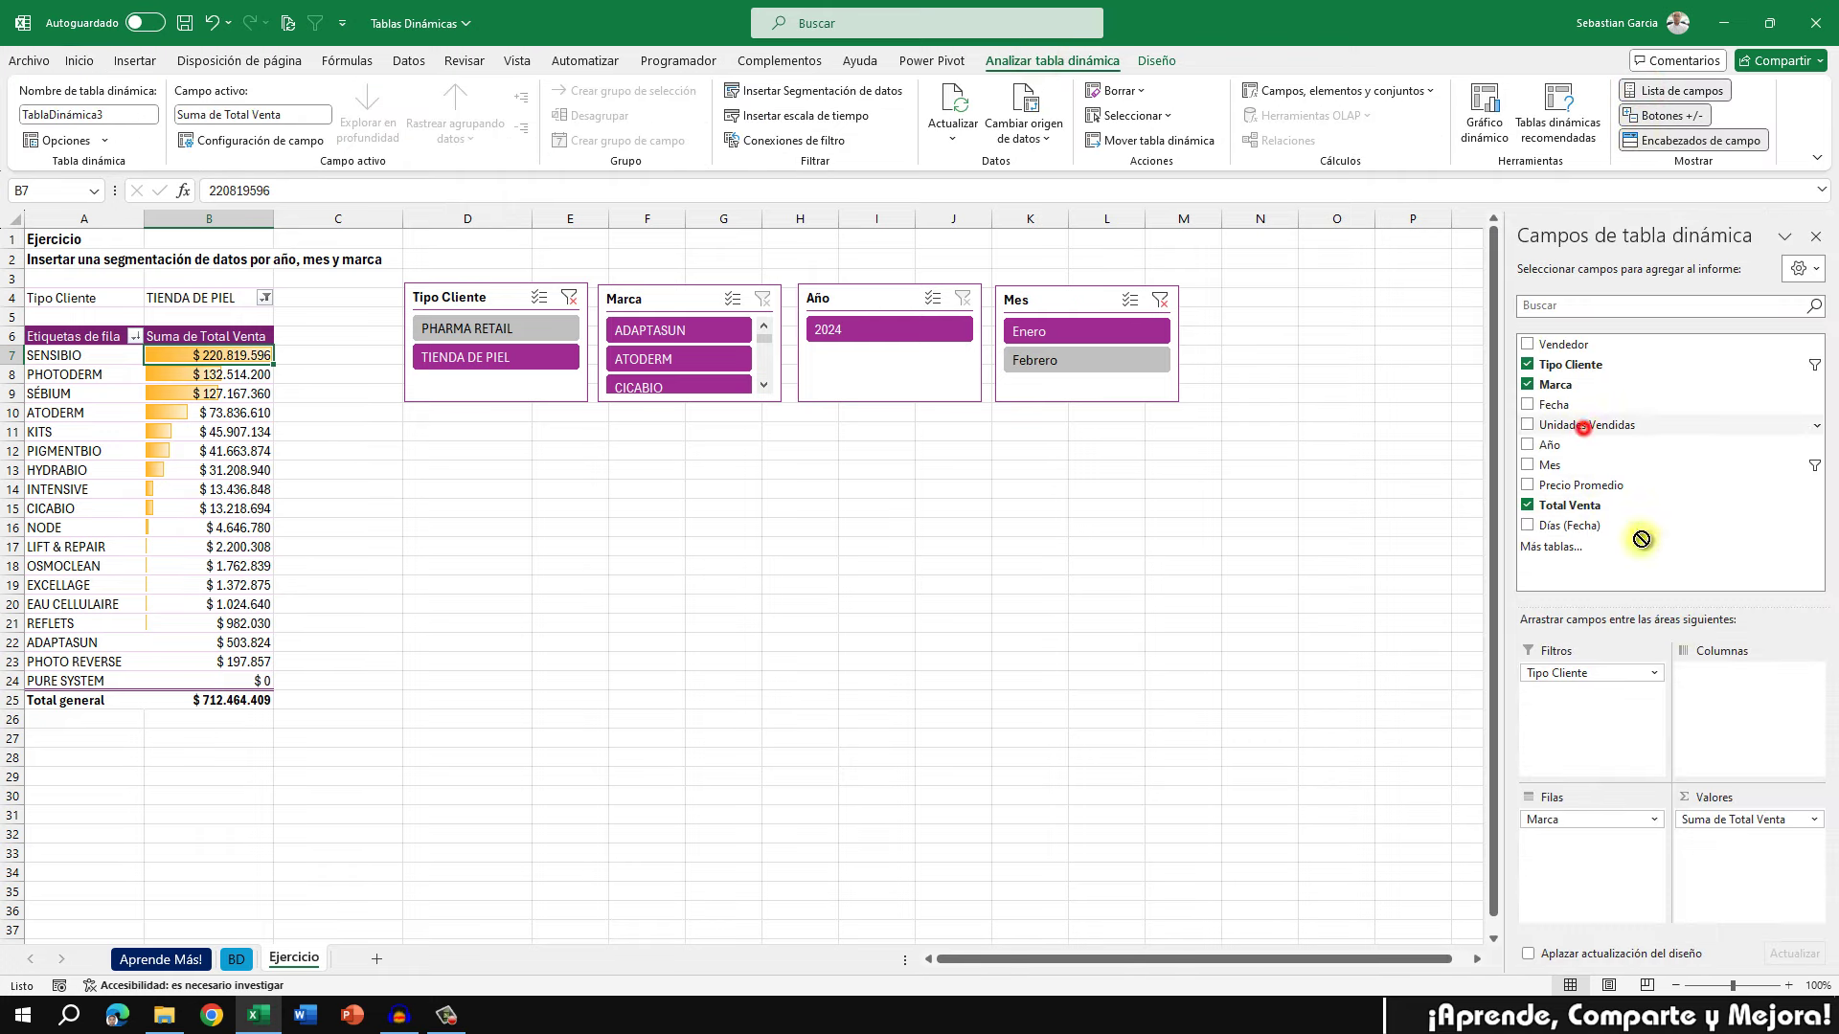
left_click_drag(1586, 425, 1733, 857)
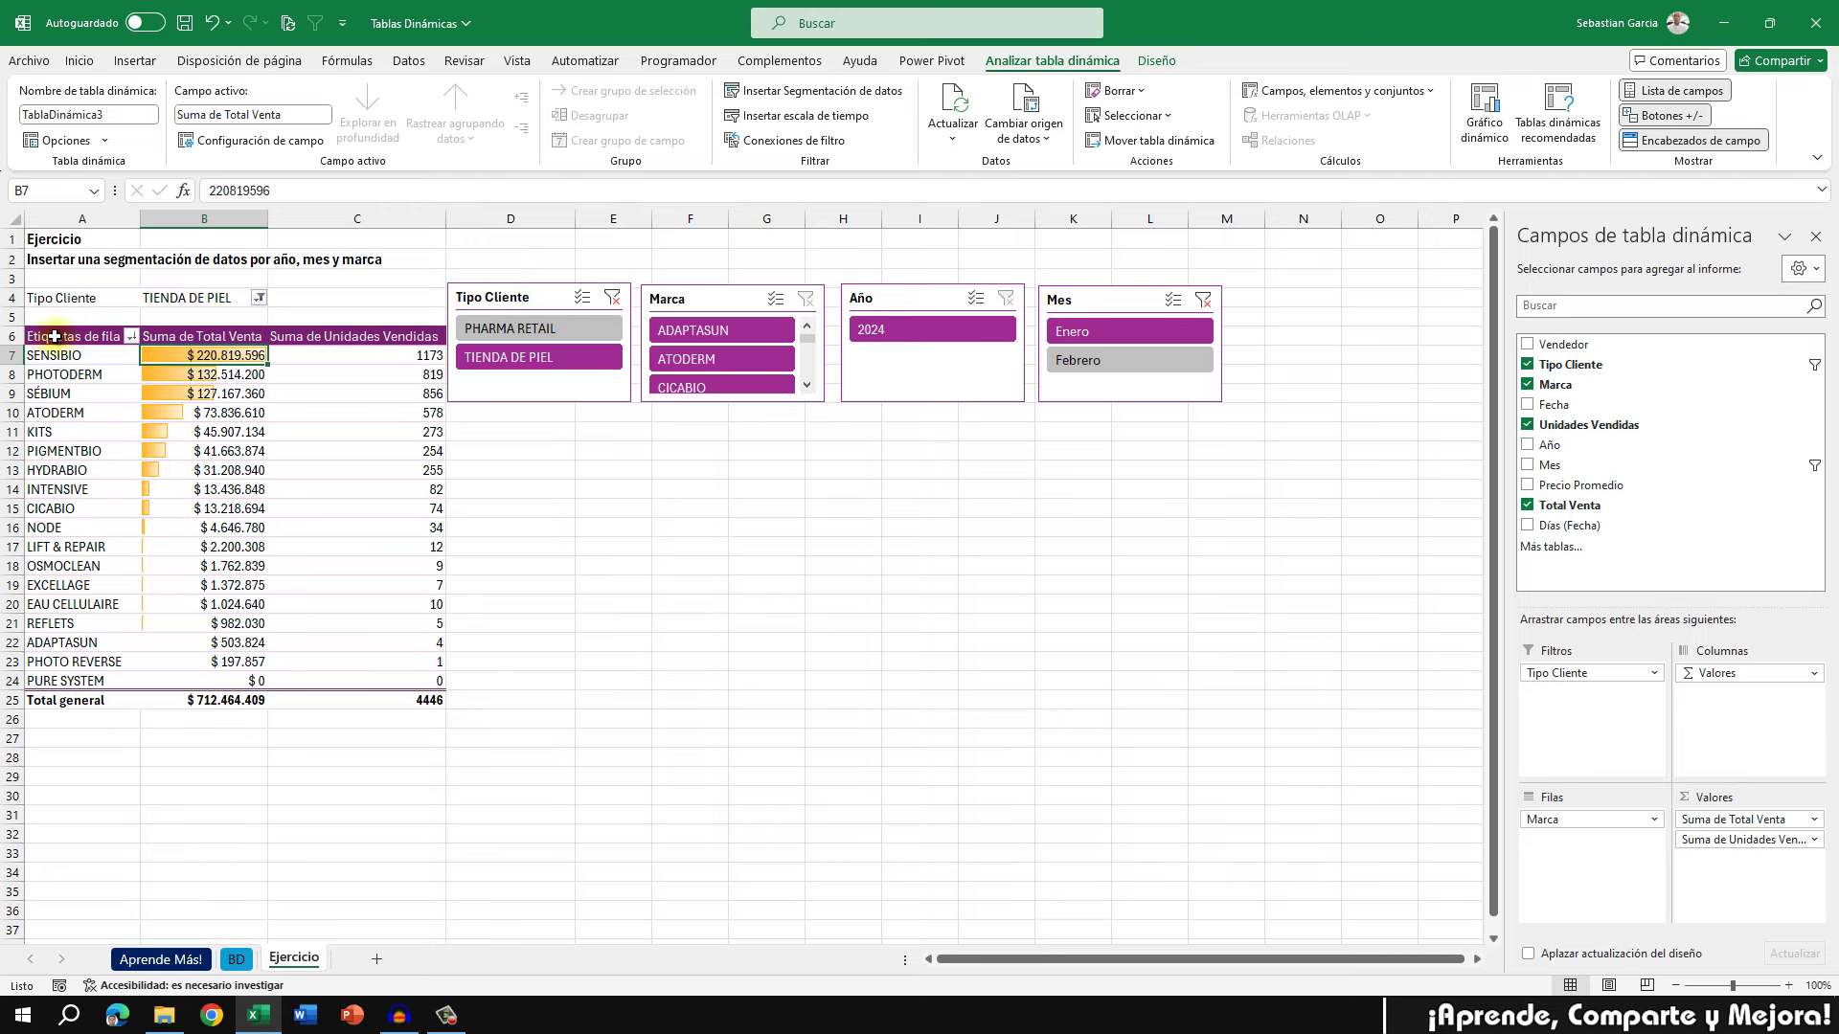
Remove the Tipo Cliente report filter, leaving totals of $ 1.063.192.049 and 6620 units
left_click(100, 422)
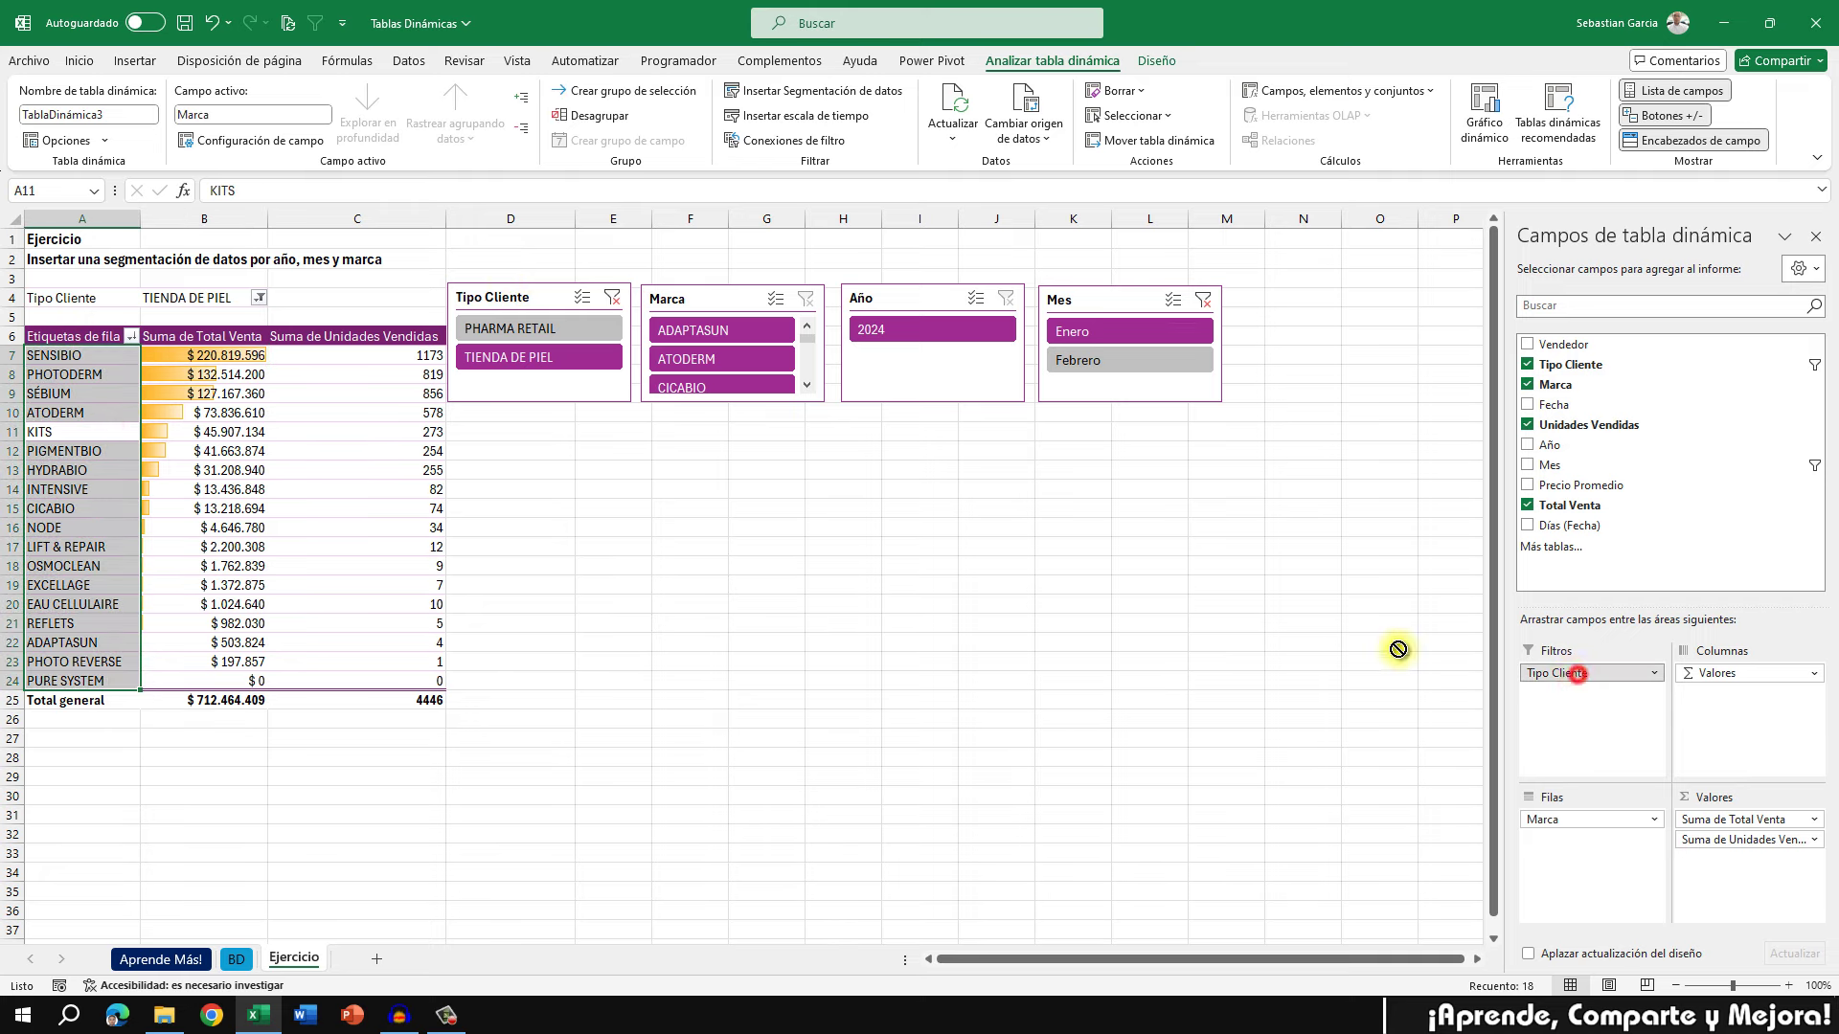
mouse_move(1561, 672)
left_mouse_down()
mouse_move(955, 592)
mouse_move(886, 607)
left_mouse_up()
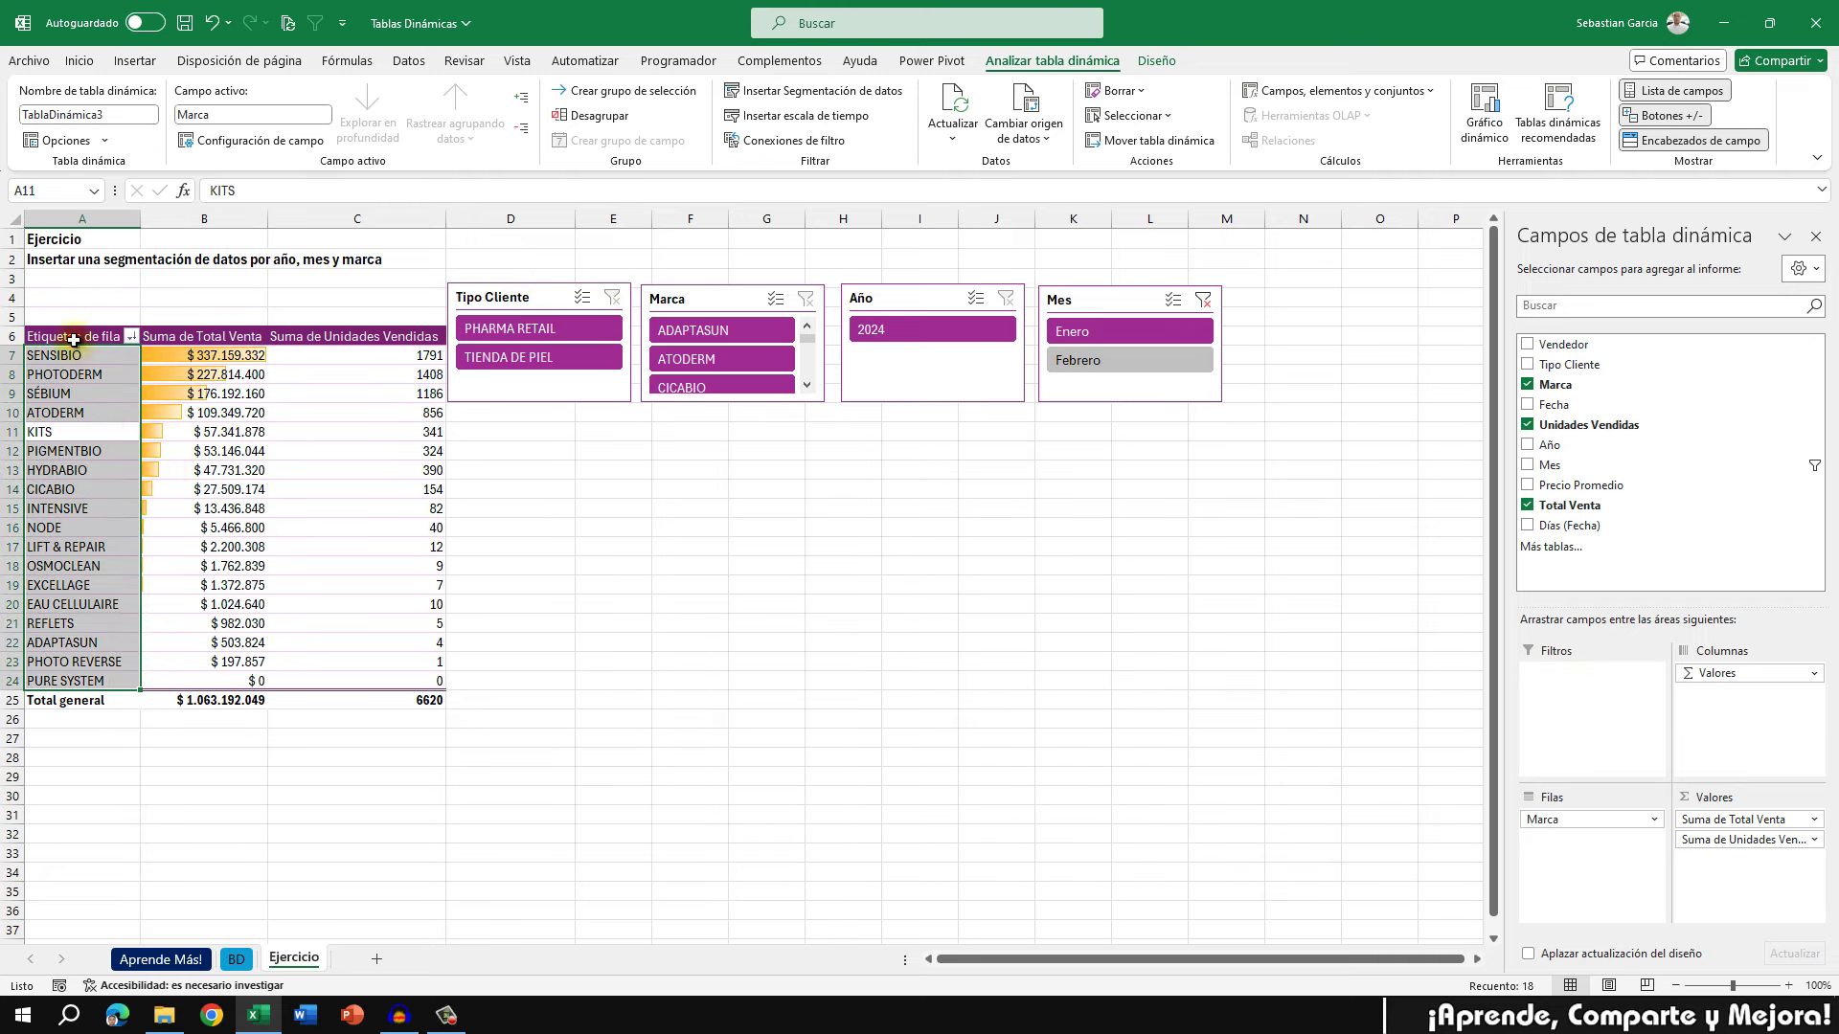
left_click_drag(74, 340, 415, 690)
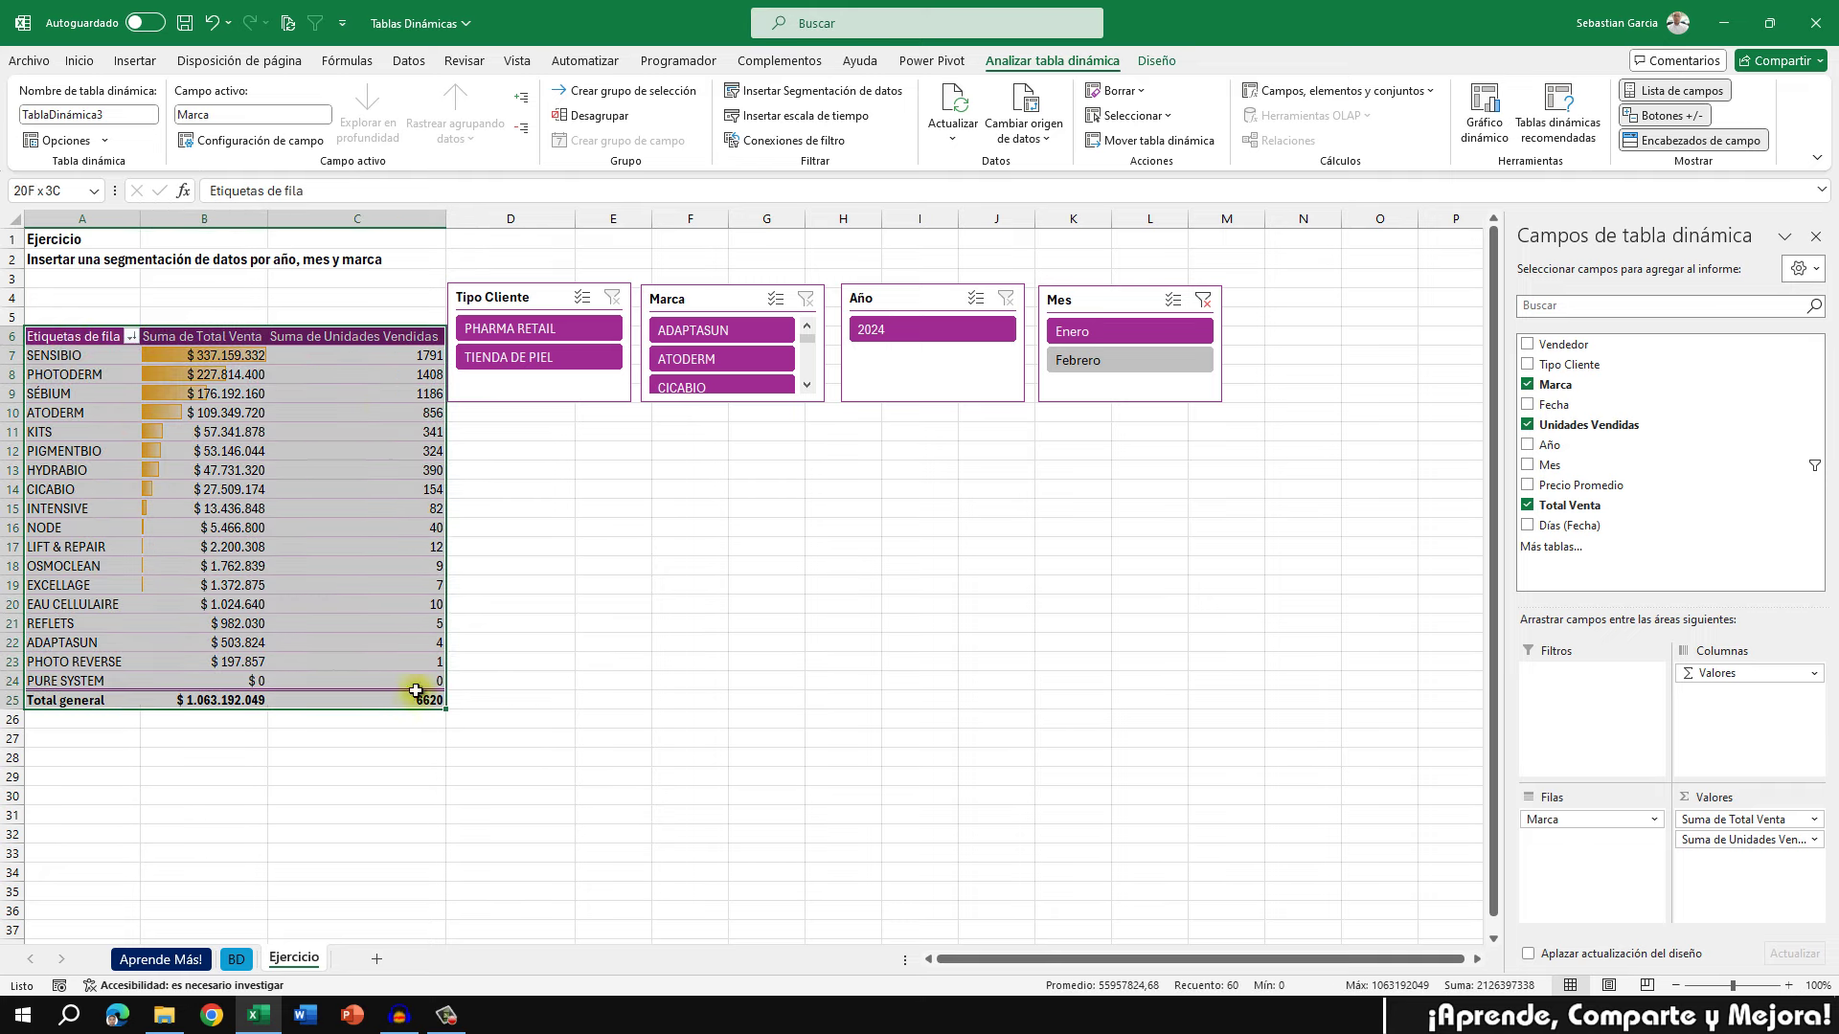
Move the pivot table to A13 and line up Tipo Cliente, Marca and Año slicers from column A
left_click_drag(380, 332, 377, 472)
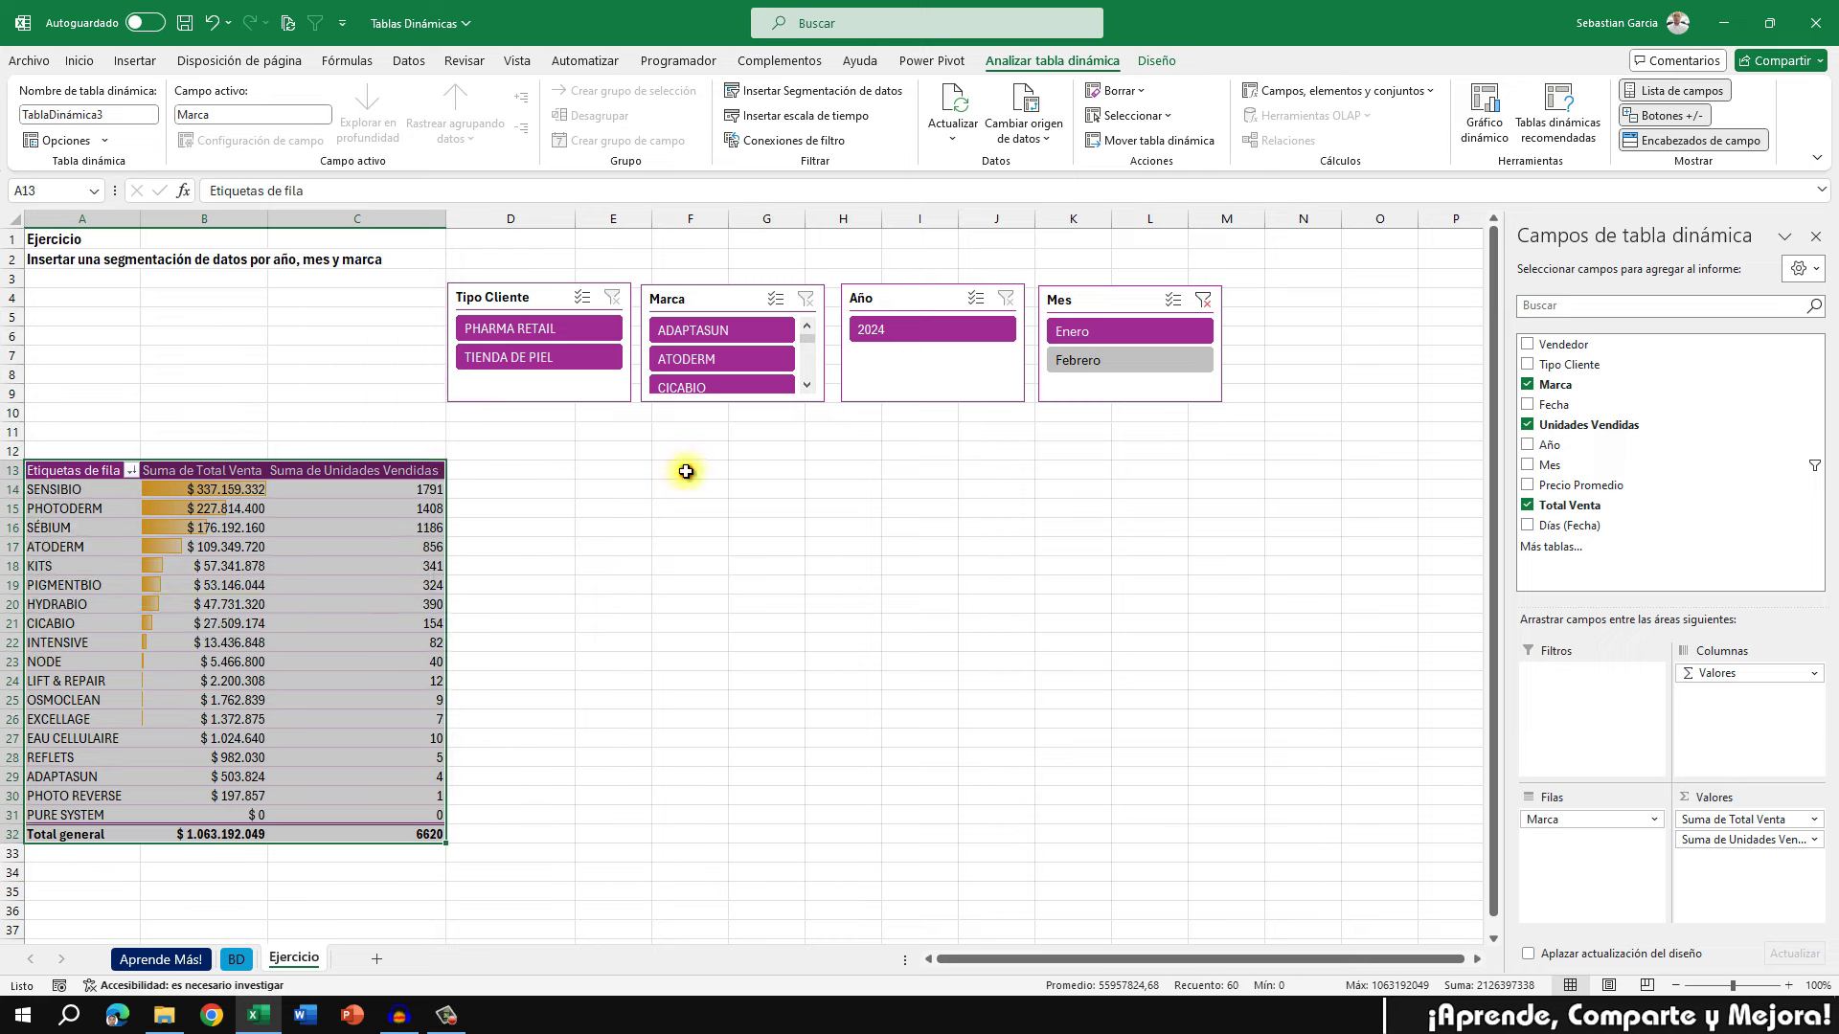
left_click(686, 464)
left_click_drag(477, 319, 59, 319)
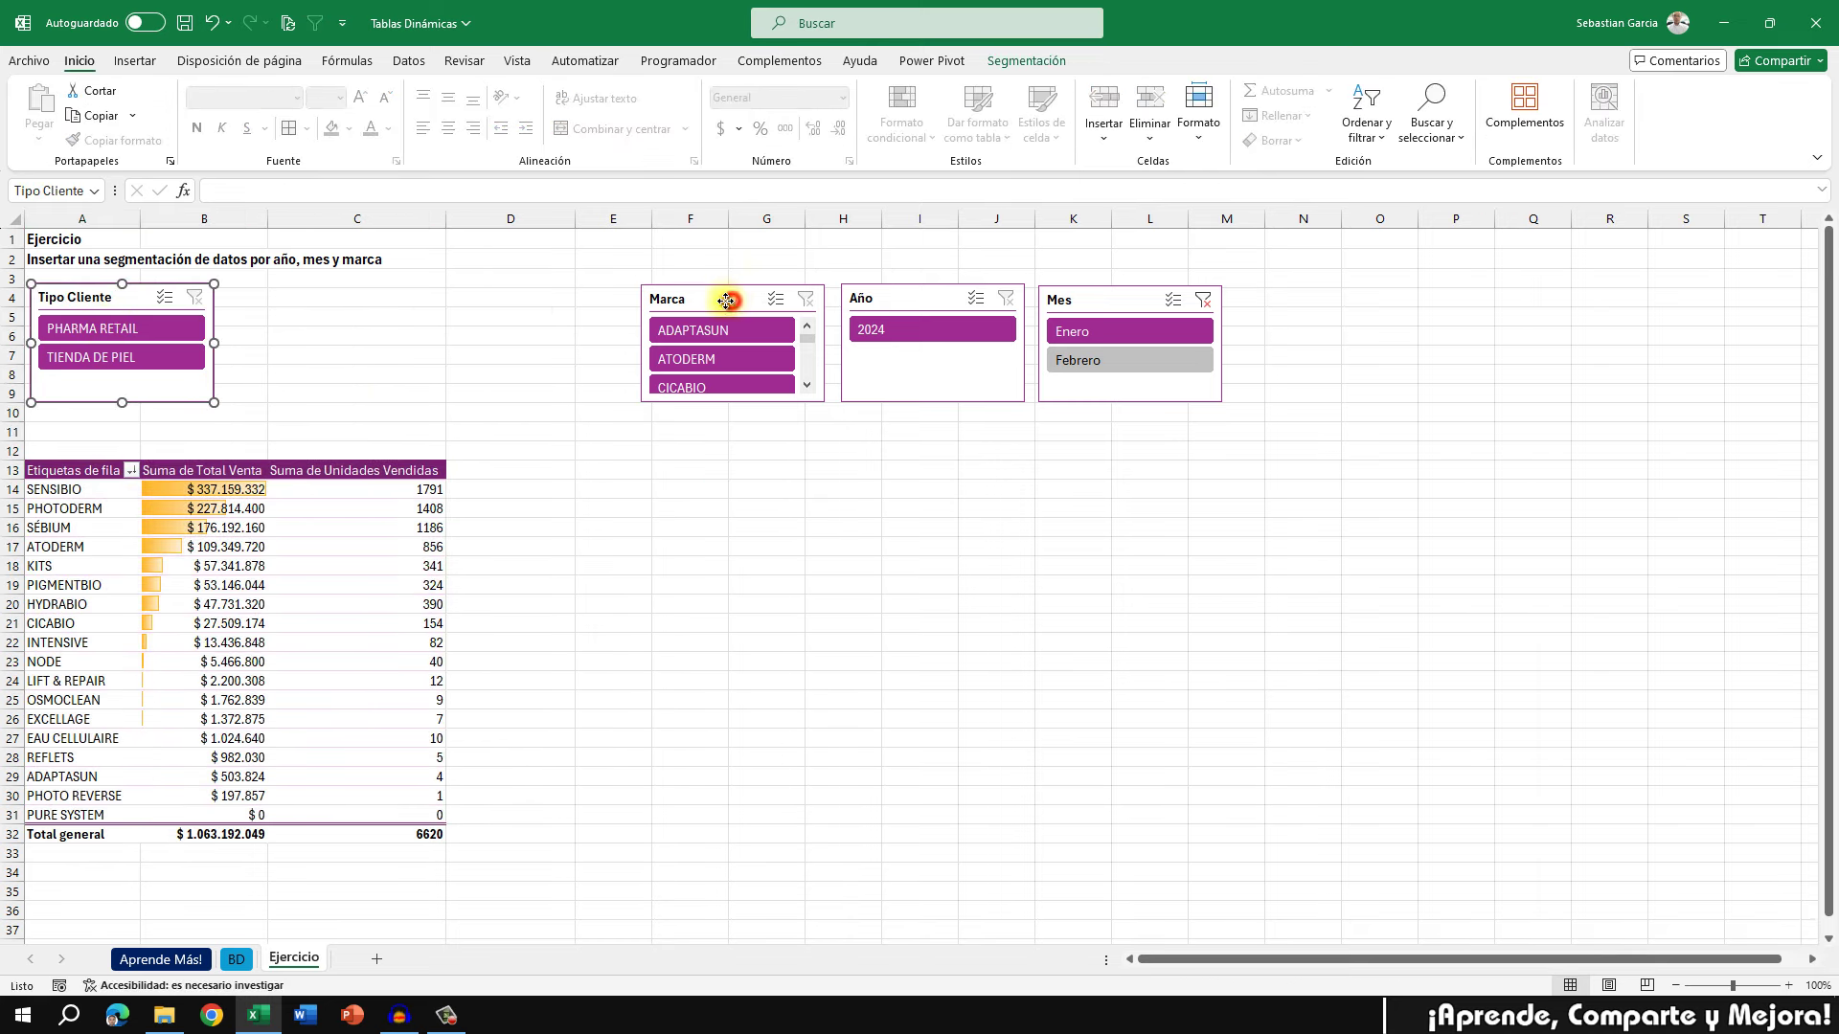
left_click_drag(727, 301, 318, 304)
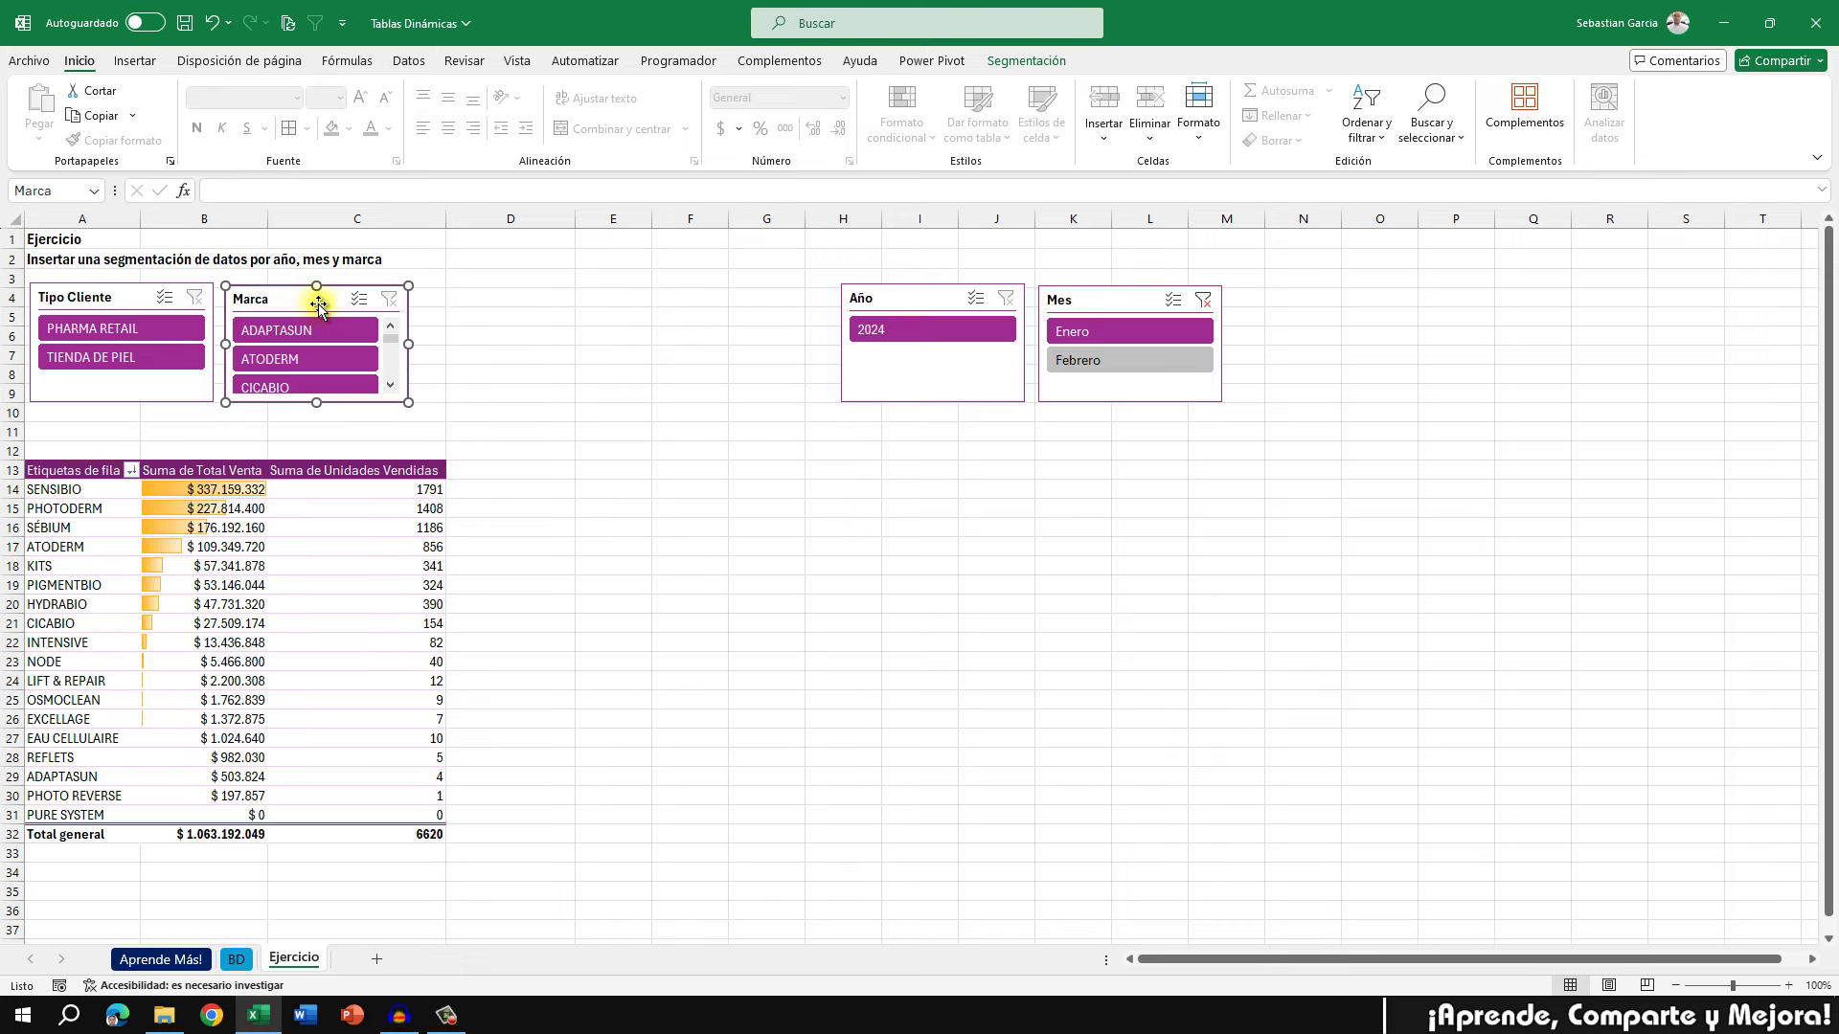
left_click_drag(887, 293, 478, 295)
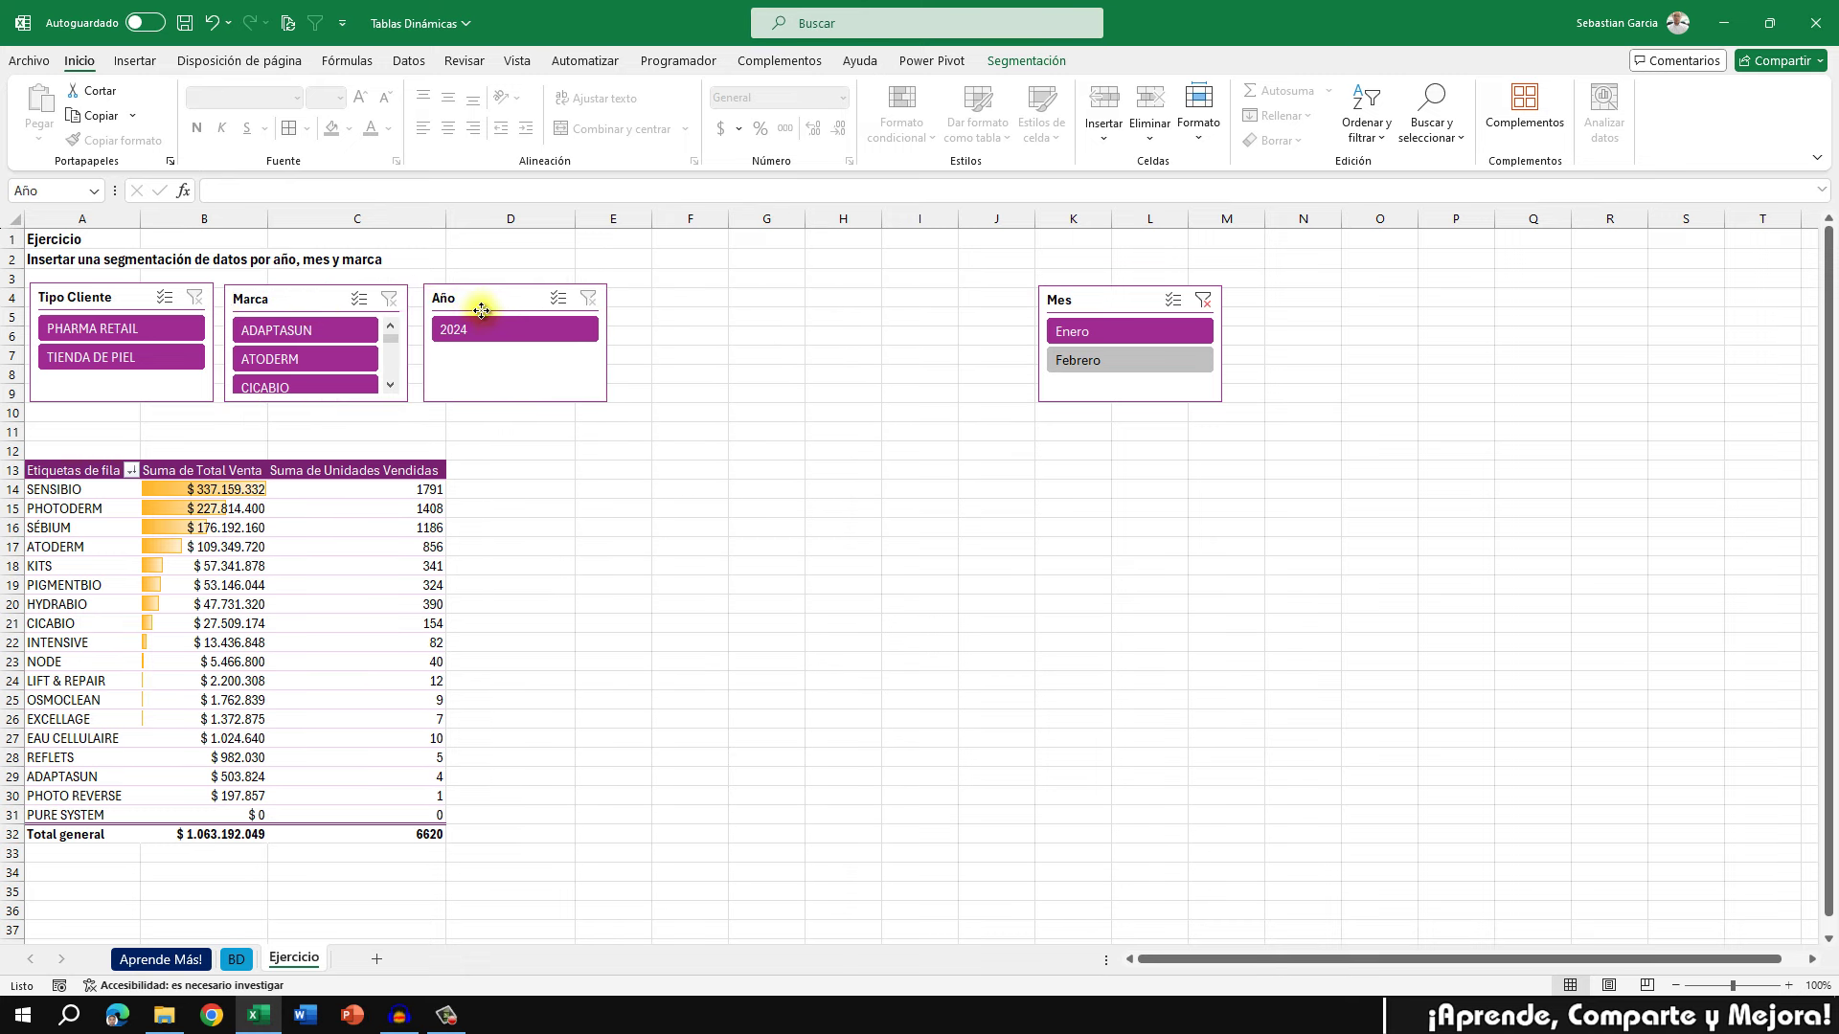
left_click_drag(1111, 300, 1106, 297)
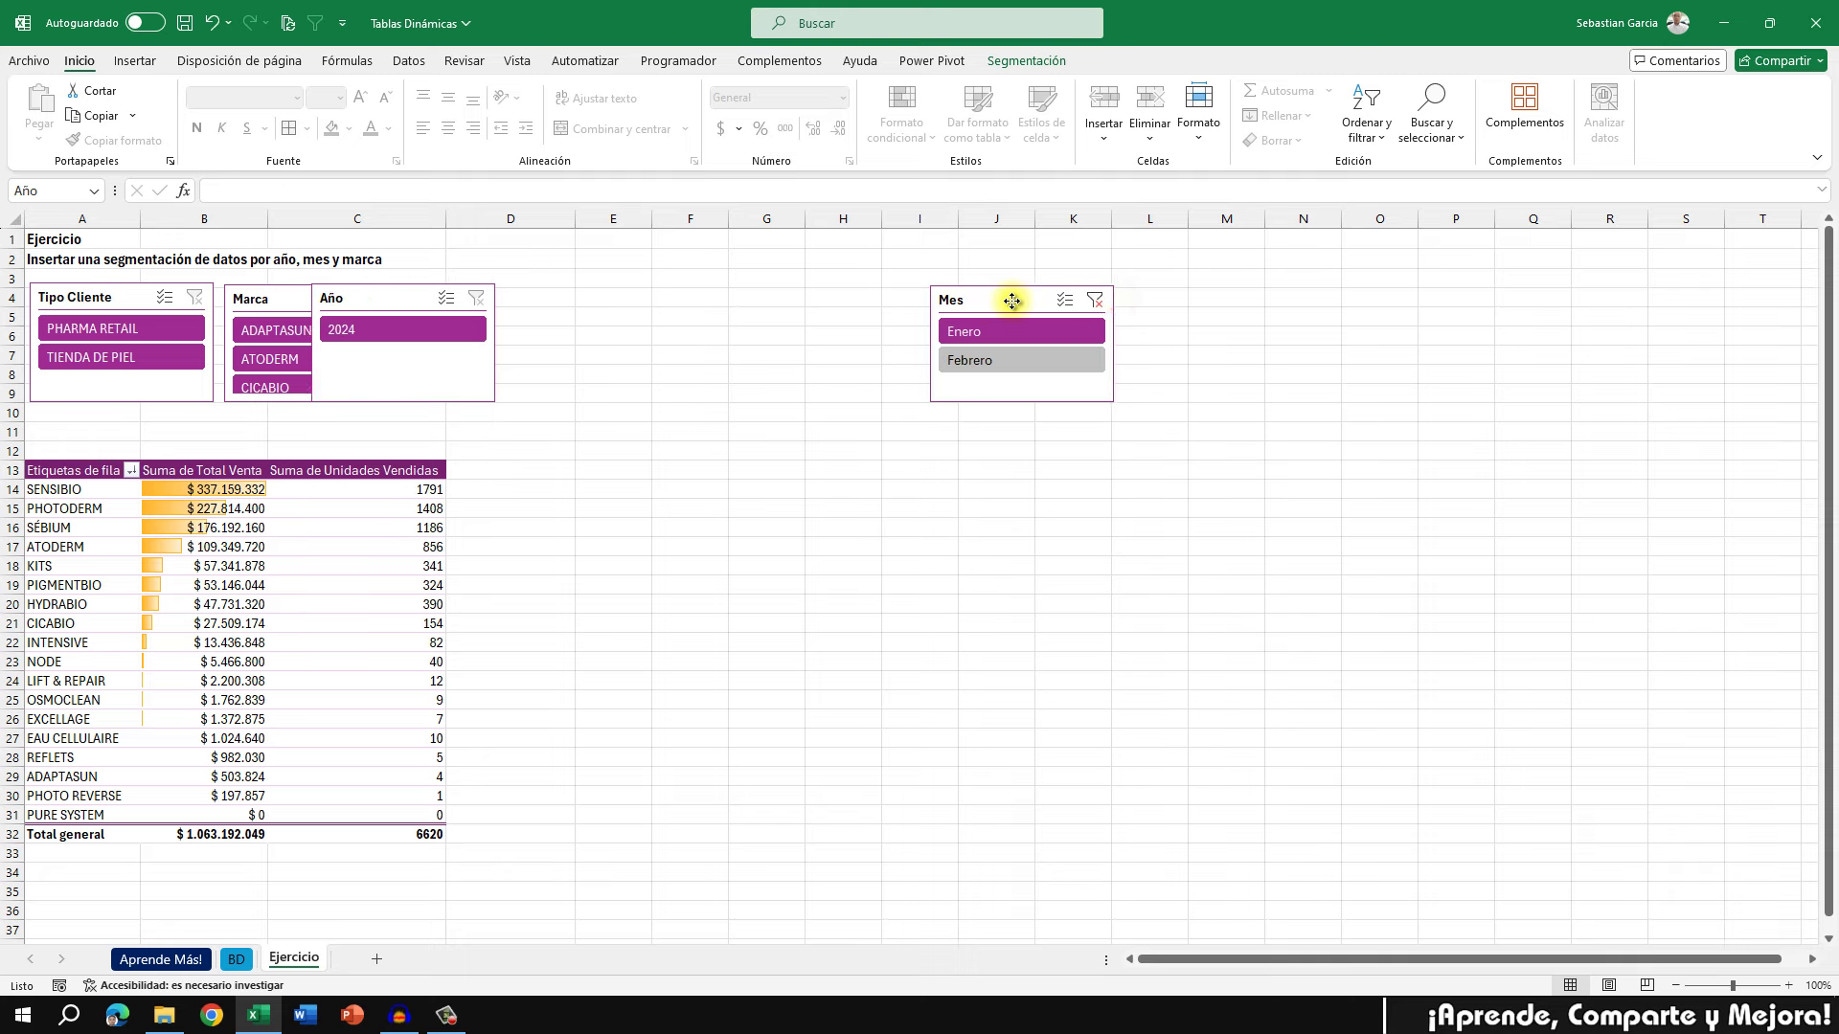
Place the Mes slicer right of Año, completing a row of four slicers
left_click(911, 403)
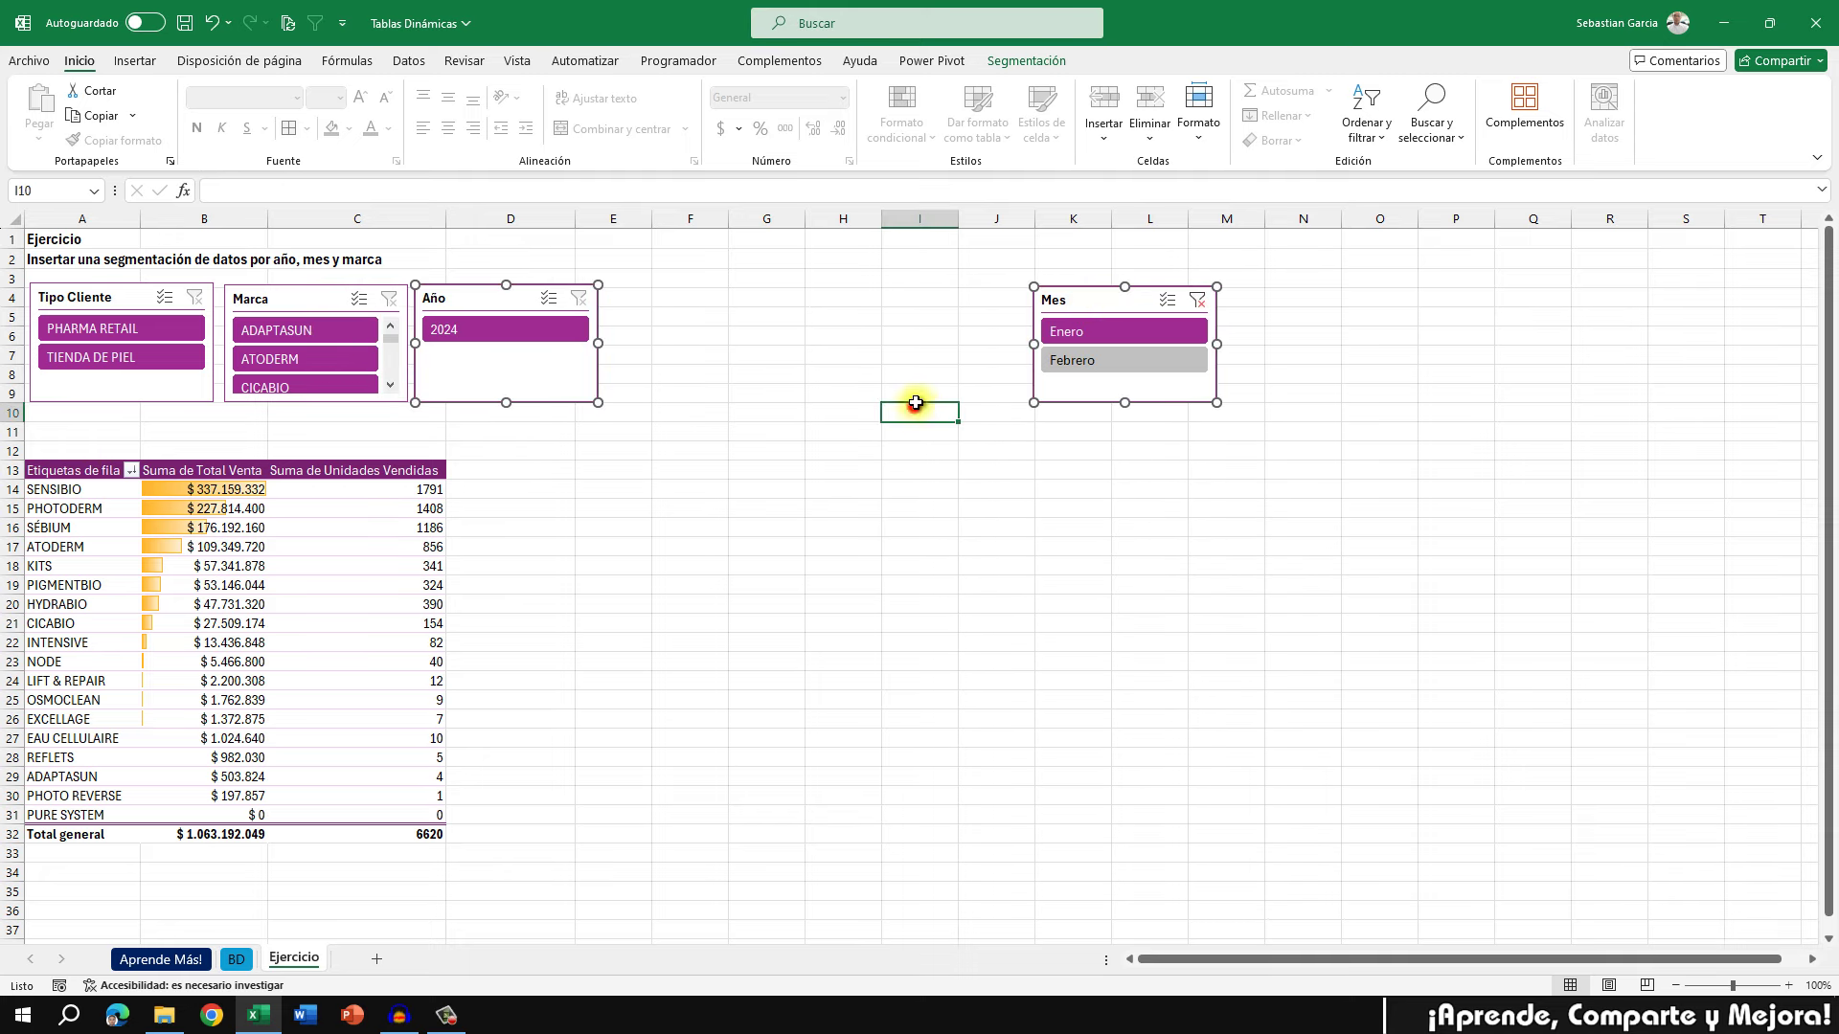
left_click_drag(1092, 299, 672, 299)
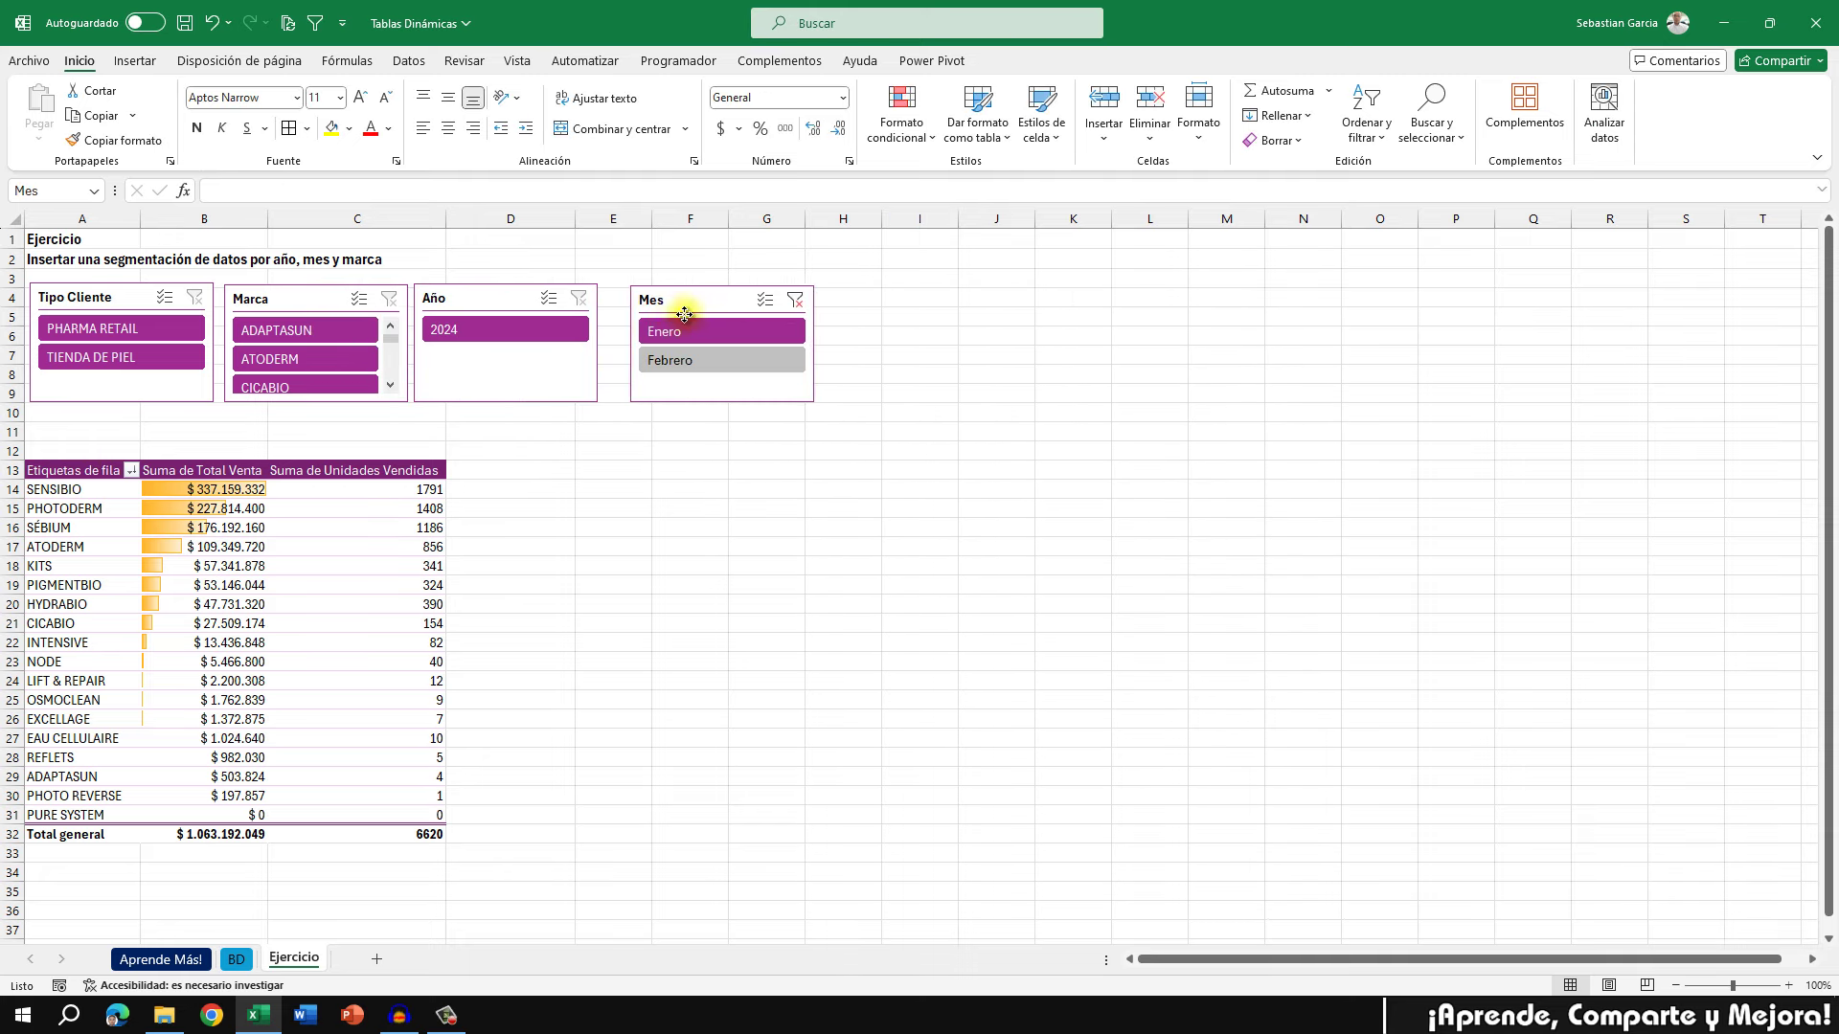
left_click(341, 586)
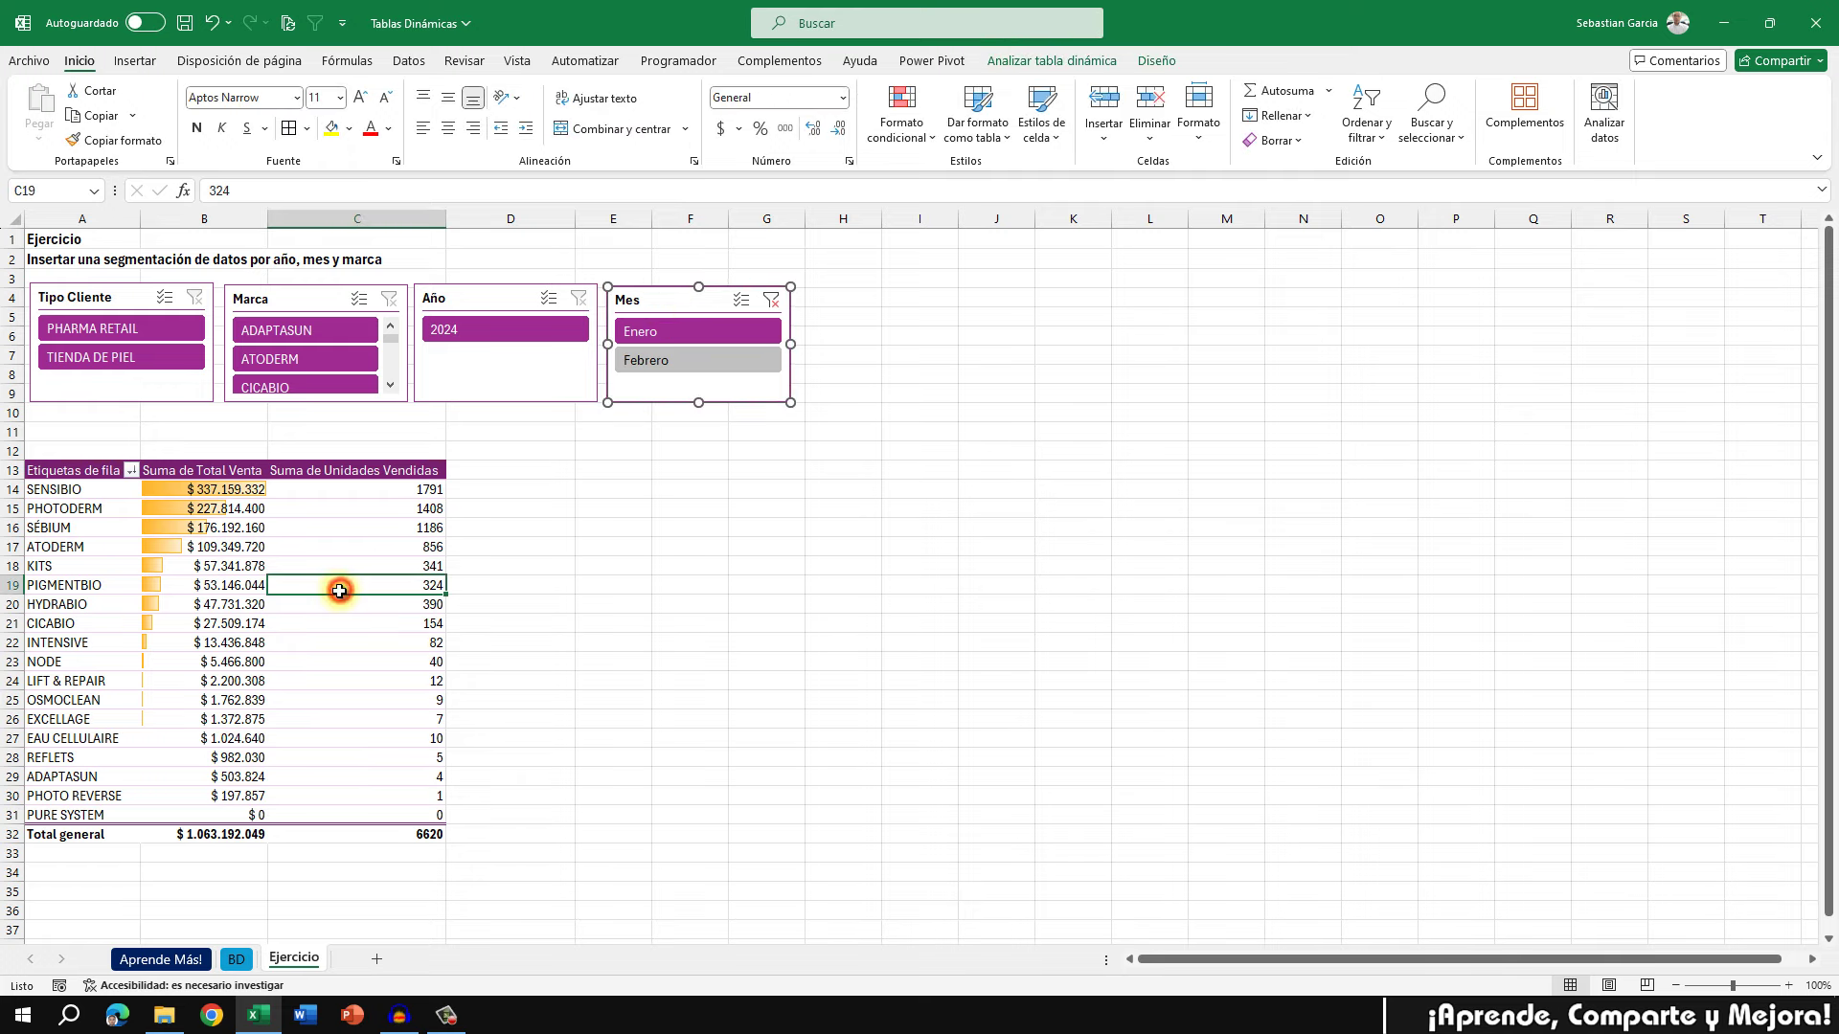
left_click(194, 471)
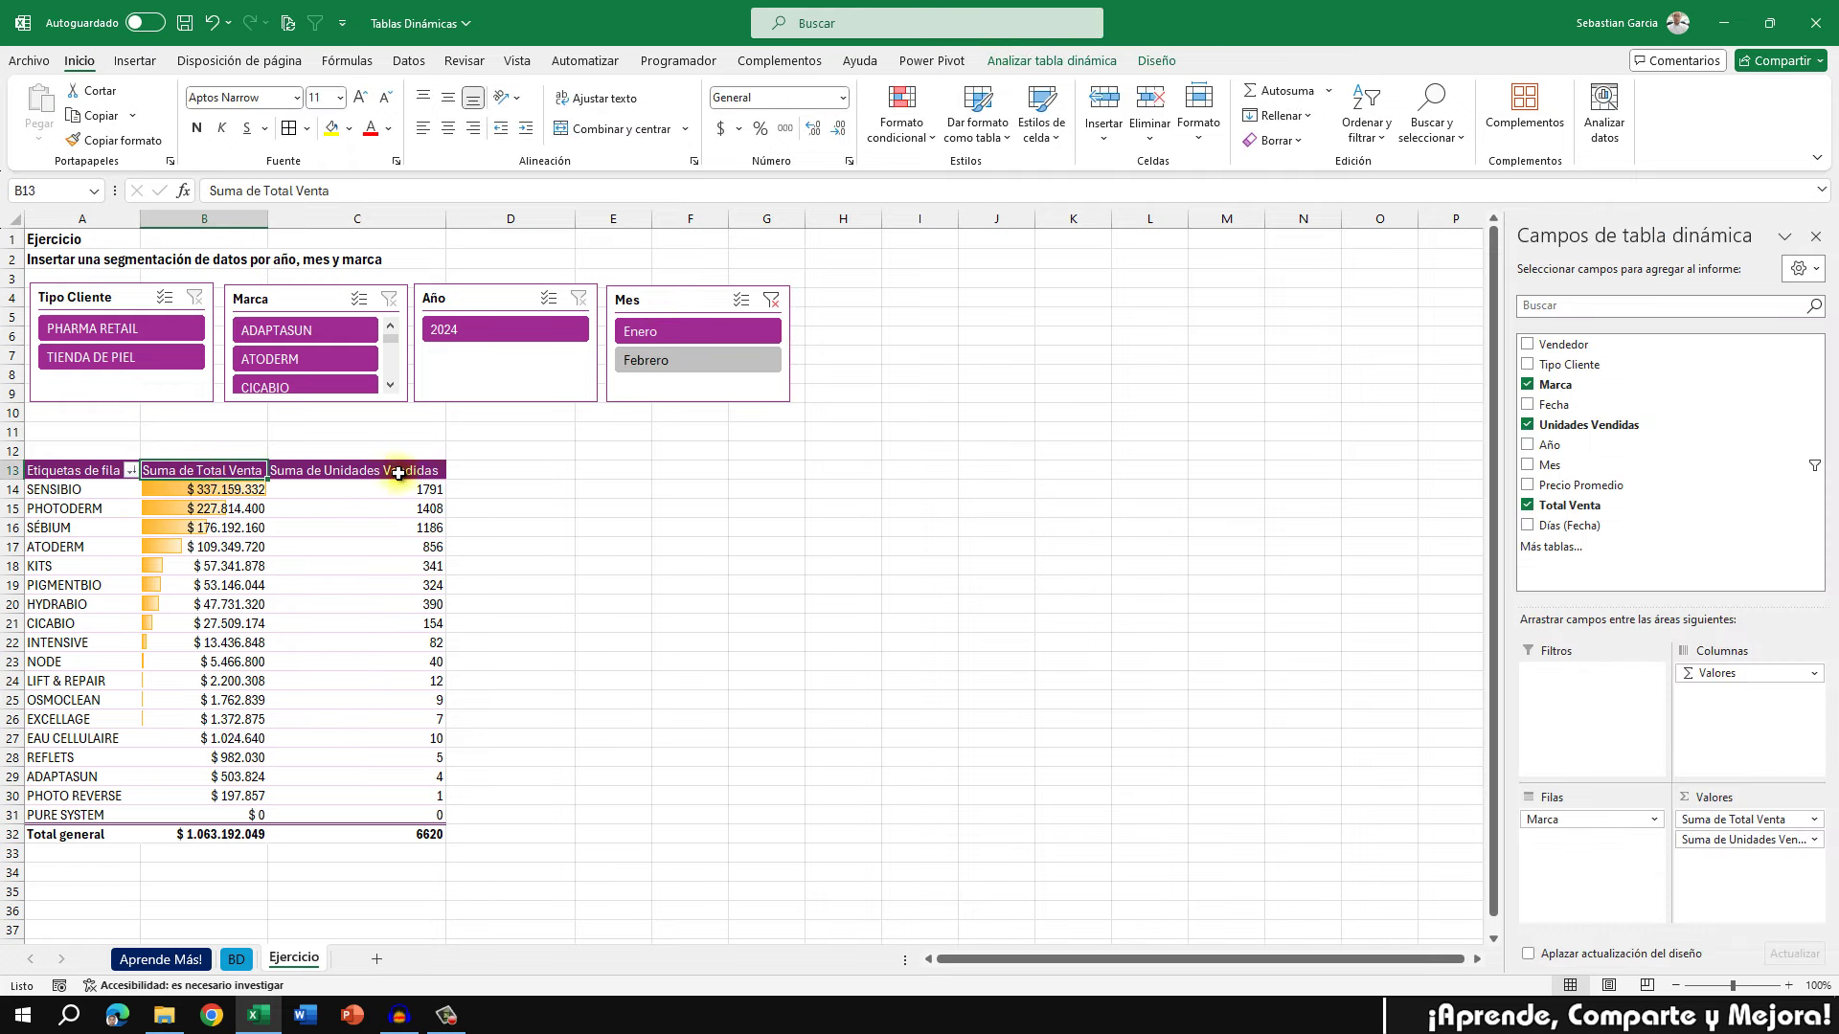
Enter 'Total Venta' in B13 and 'Unidades Vendidas' in C13 as the pivot value headers
type("To")
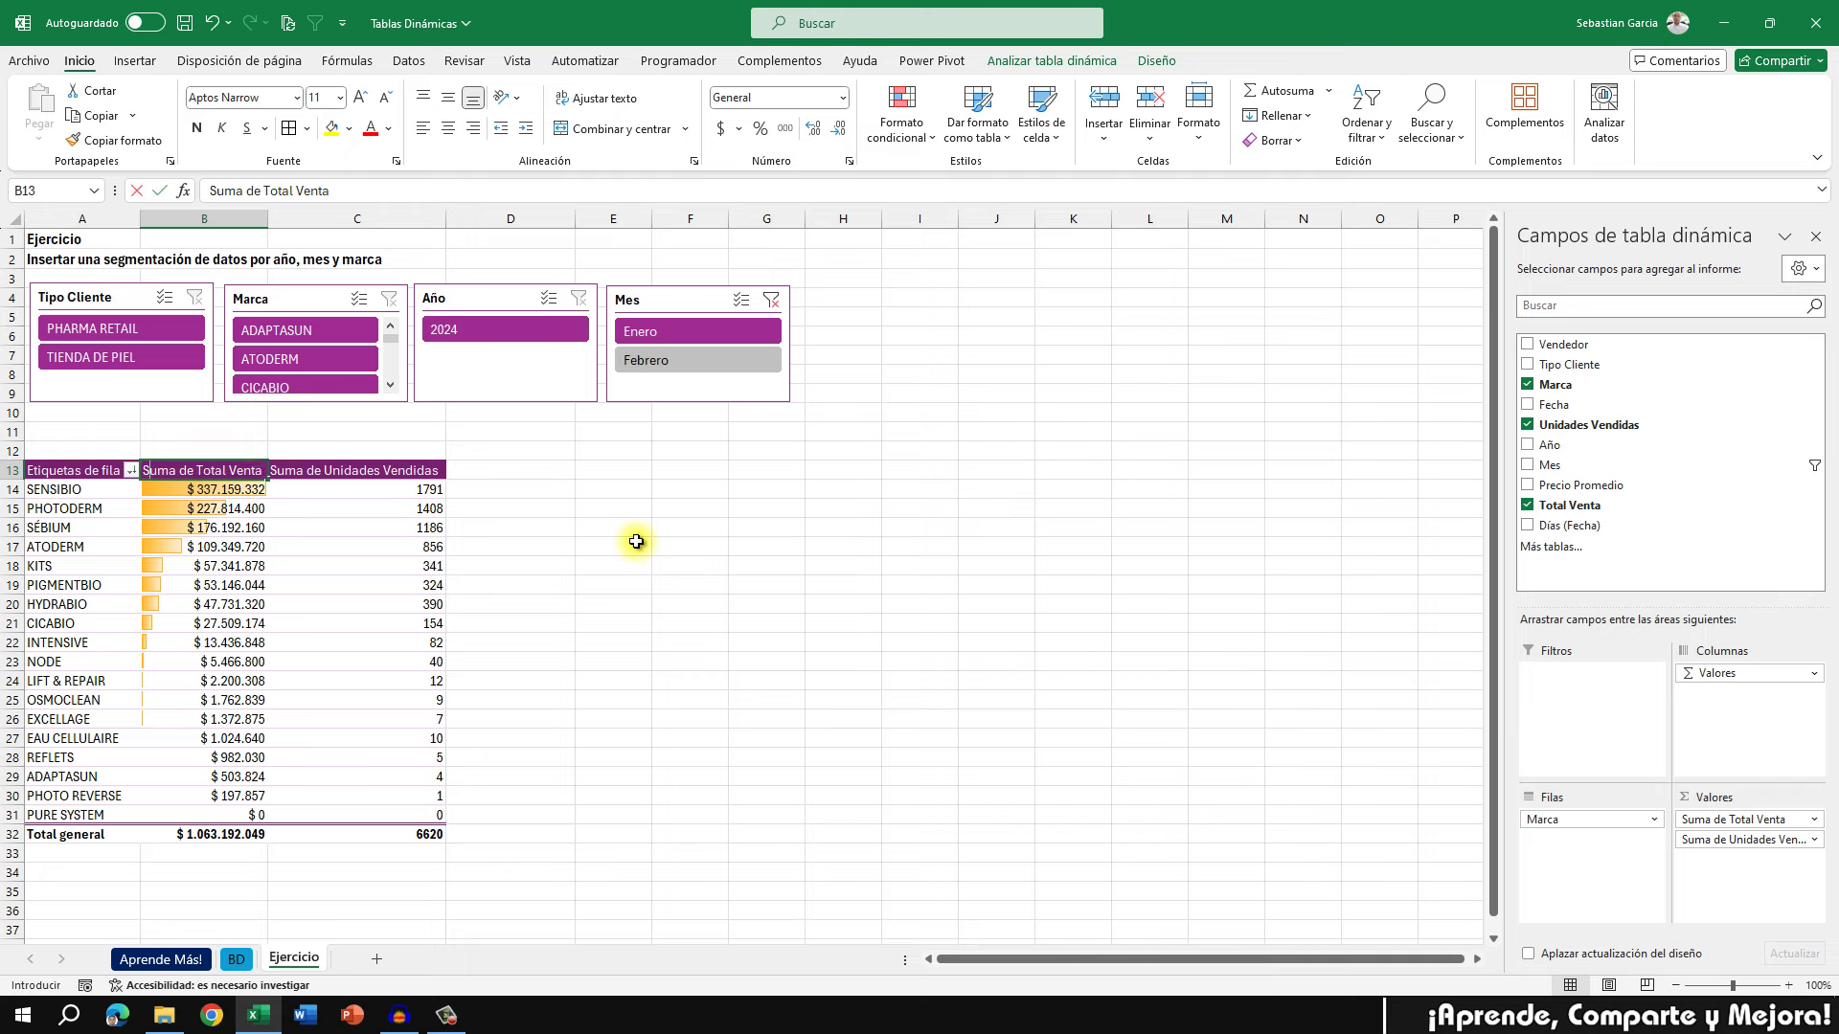
type("tal")
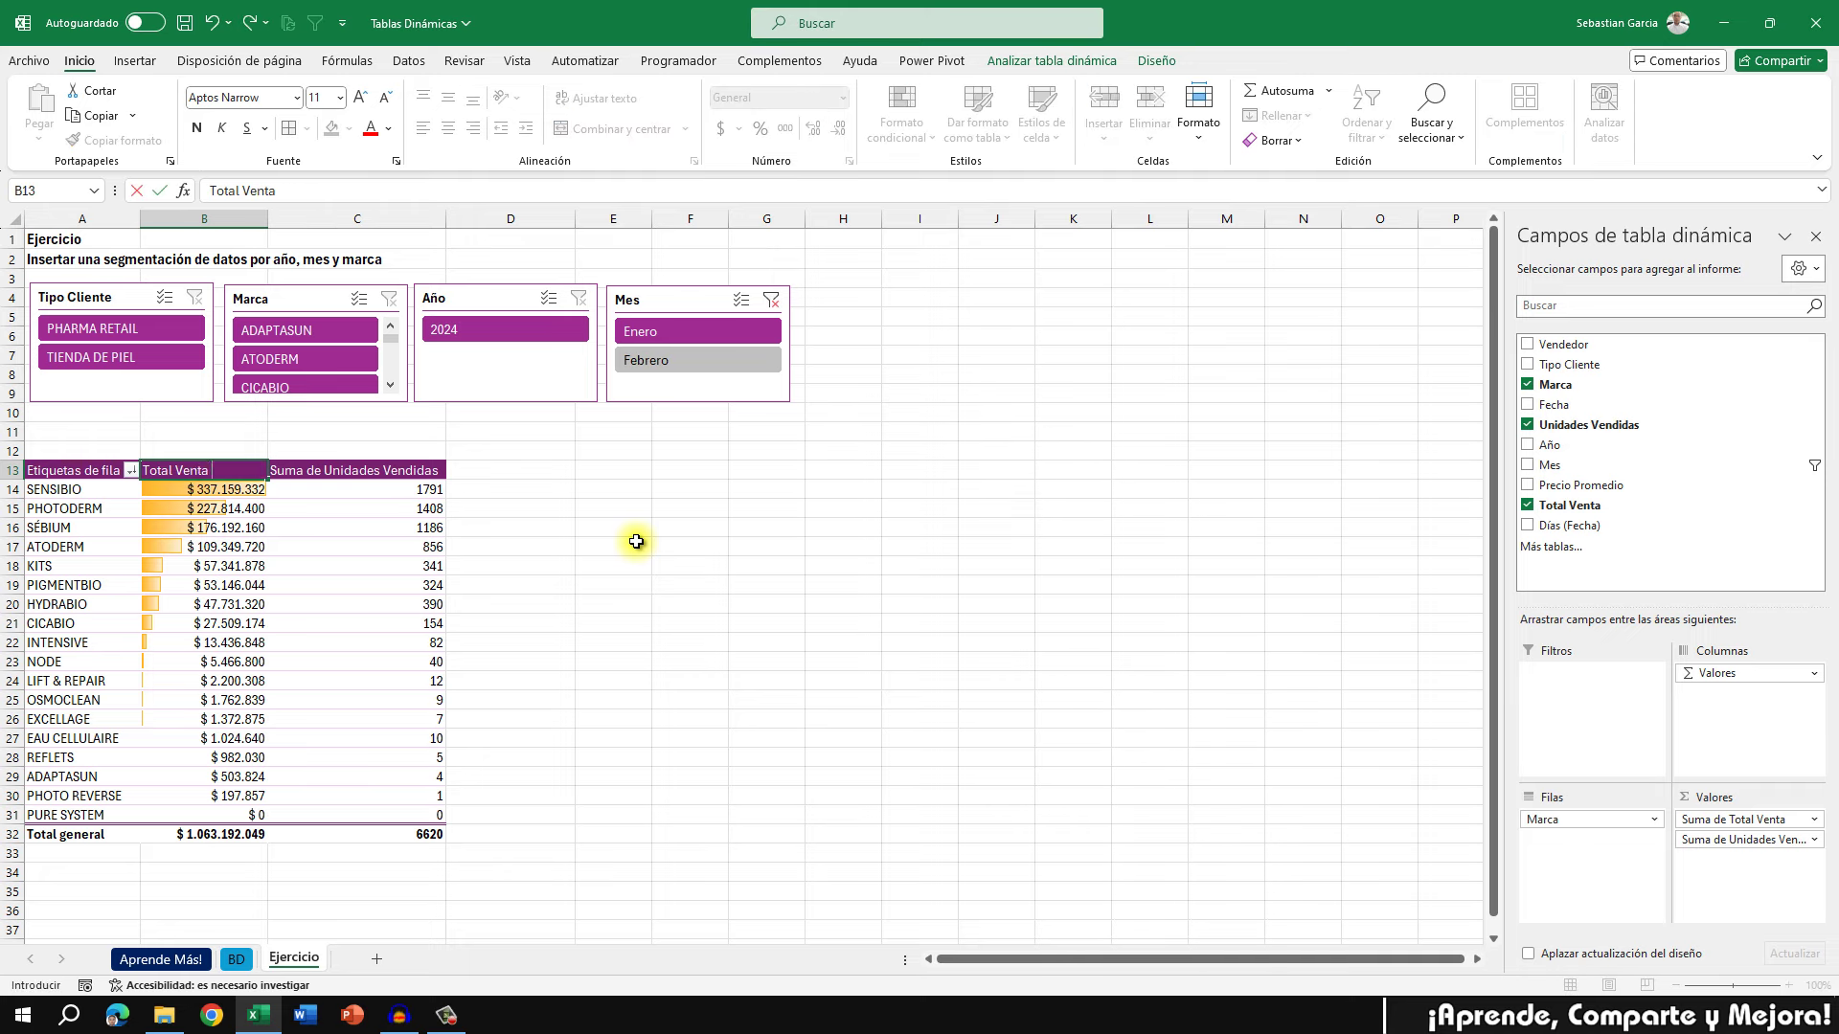
key("Tab")
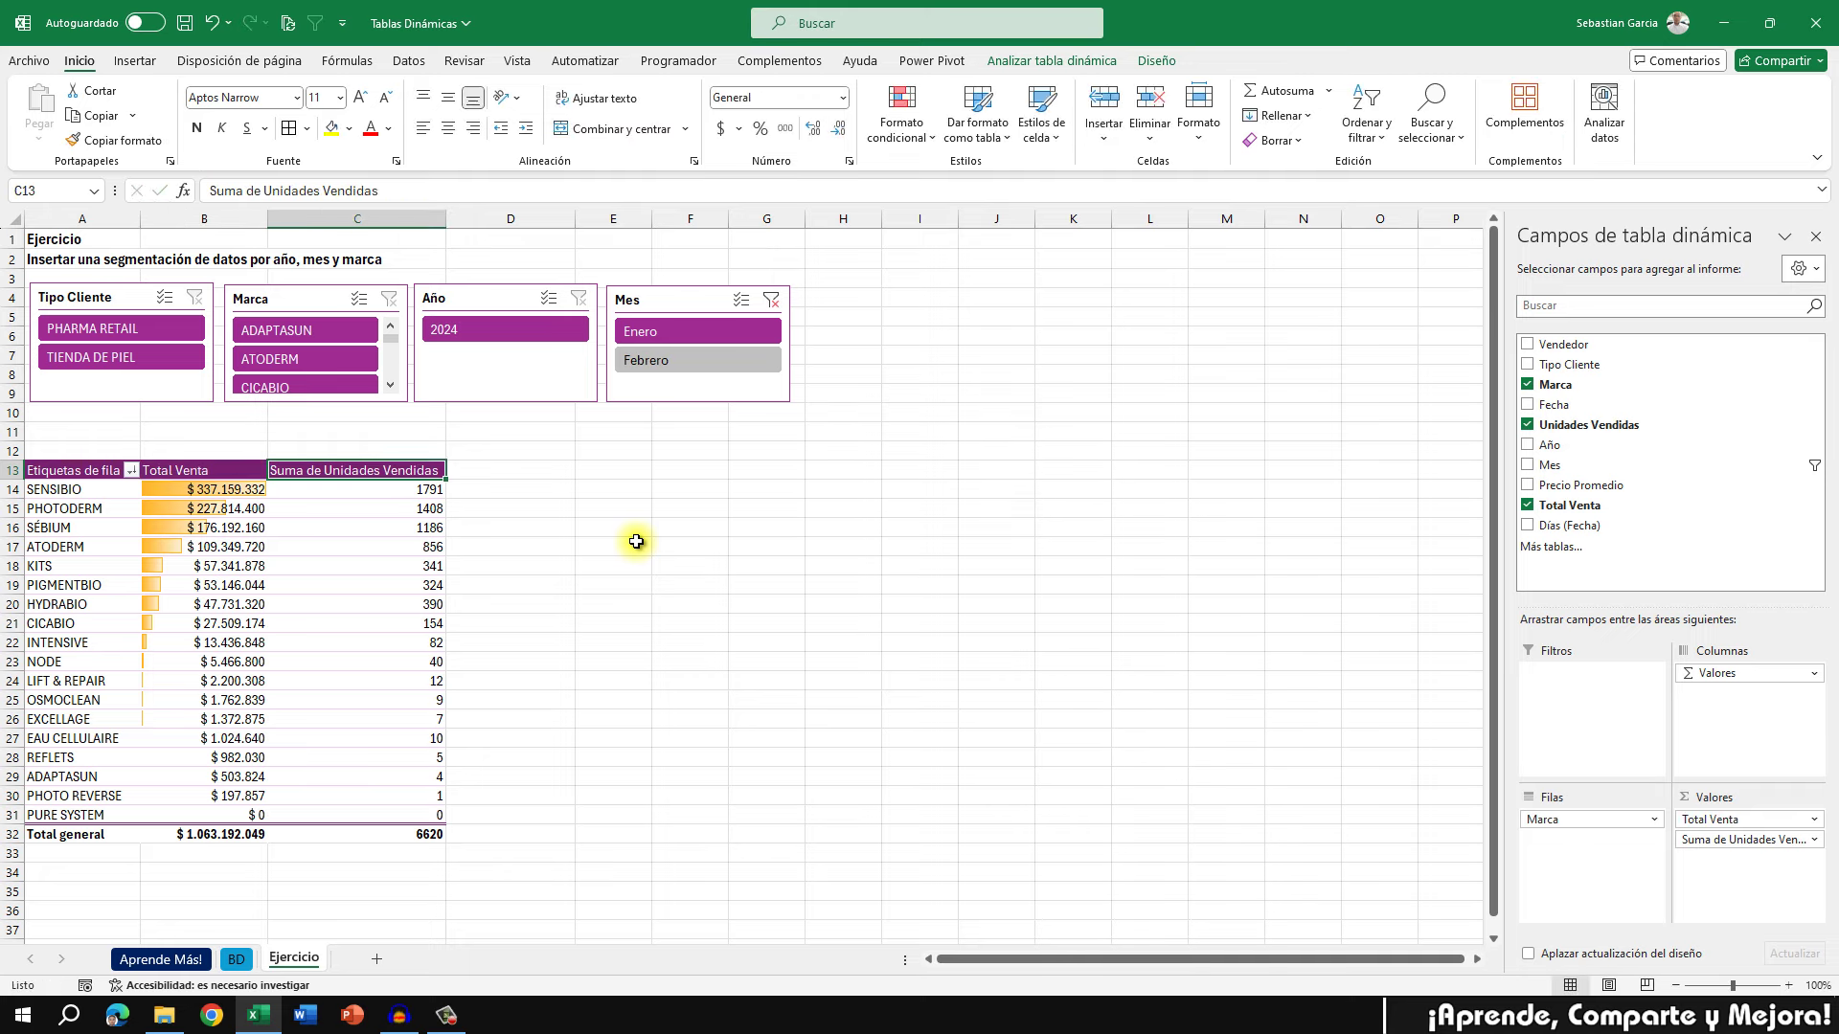
type("Un")
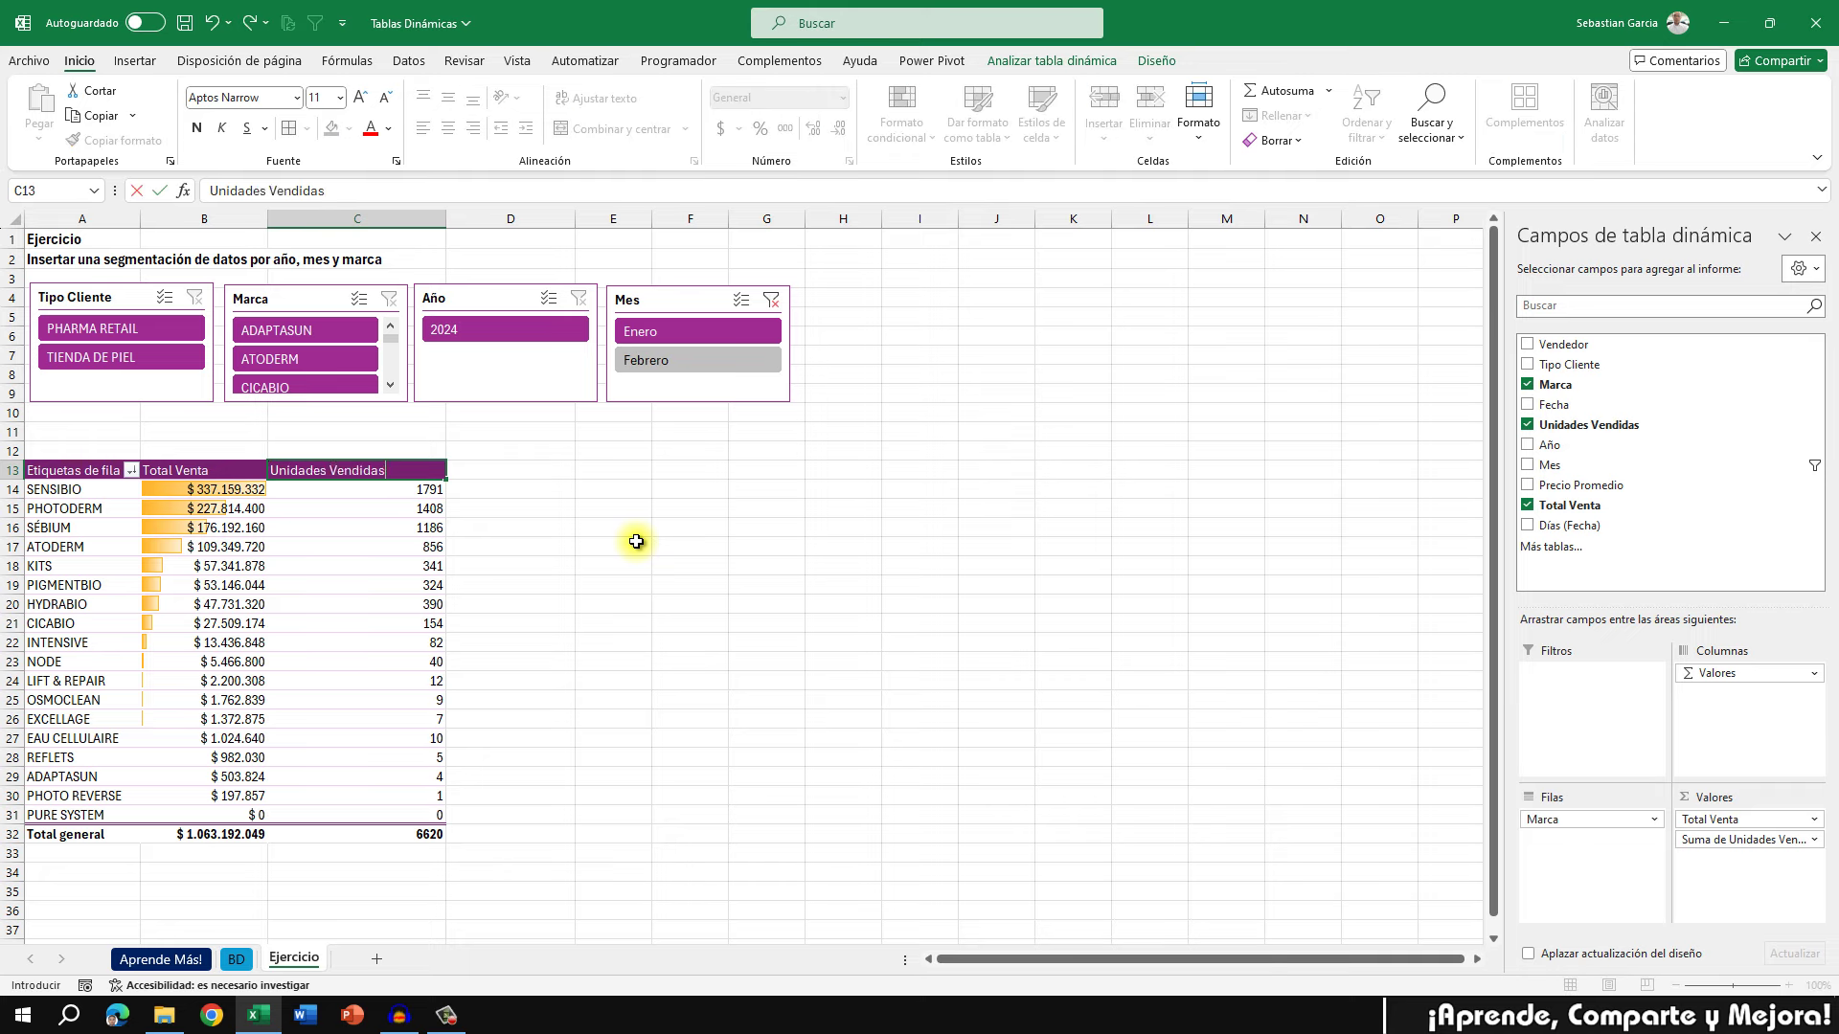
key("Return")
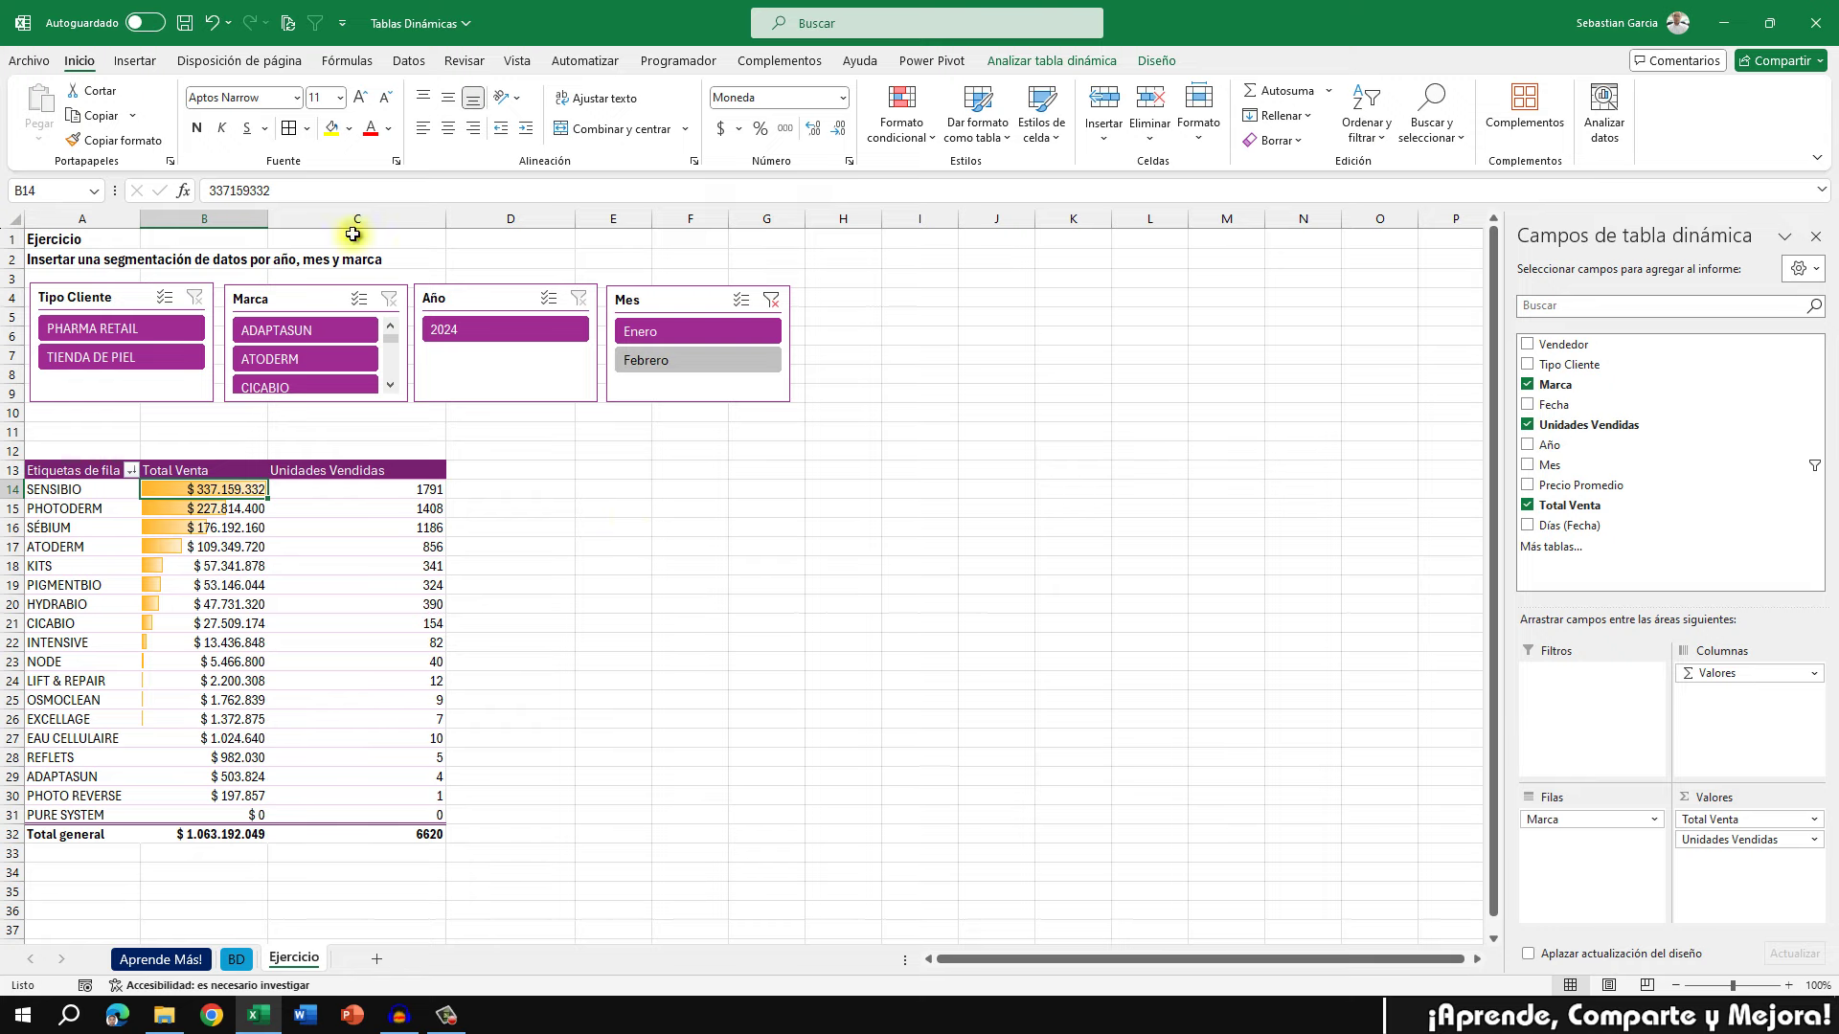
Autofit columns B and C, then shift the Mes and Año slicers right to even the gaps
double_click(268, 219)
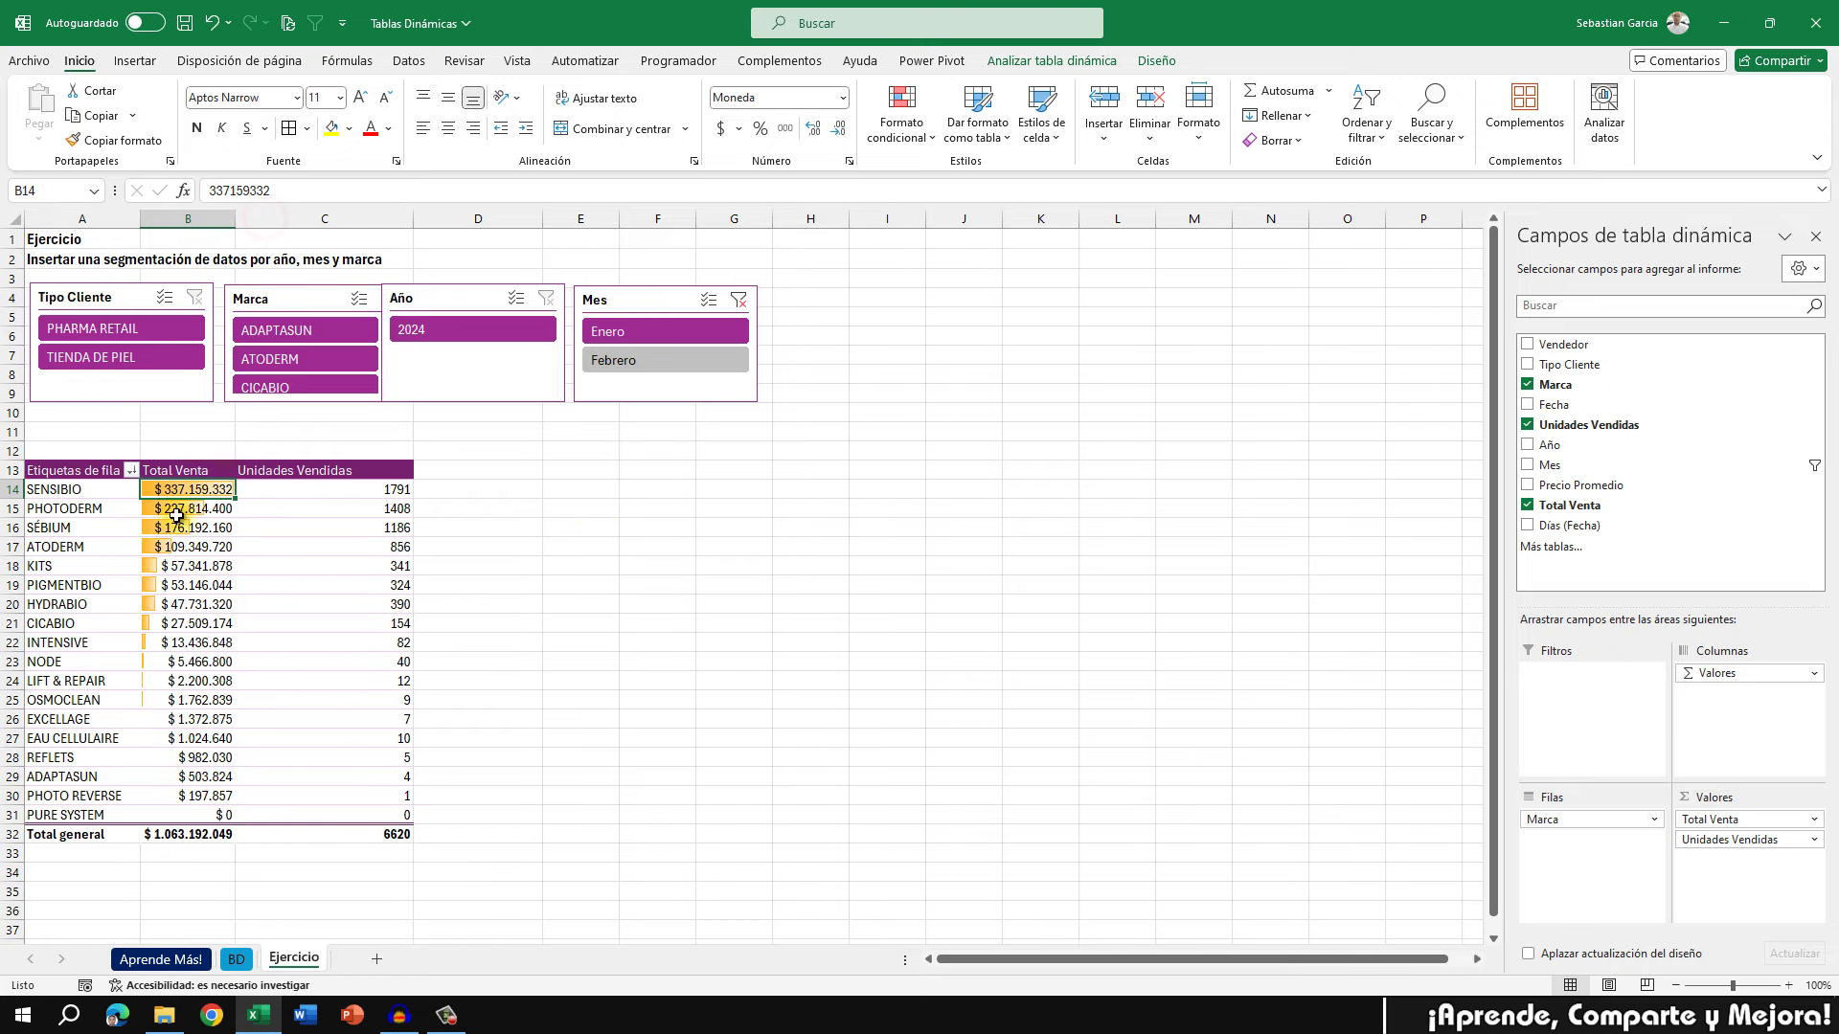
double_click(408, 229)
left_click(450, 297)
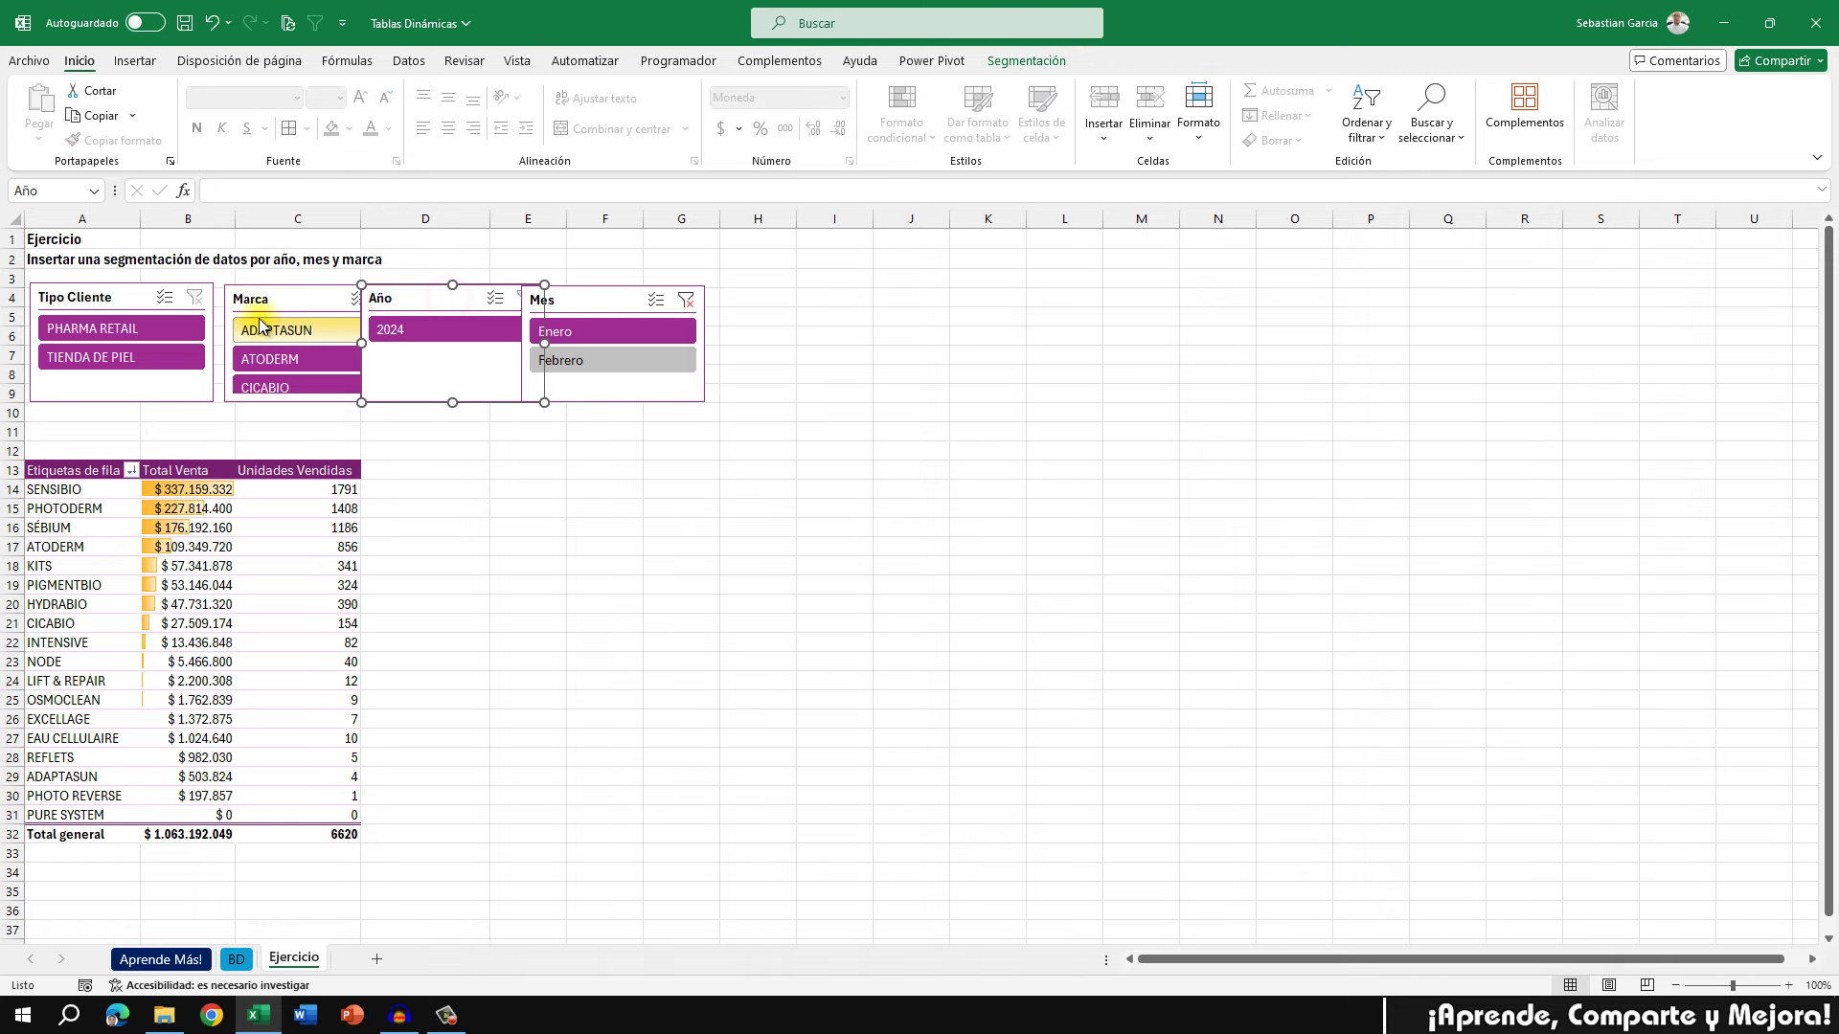
left_click(604, 304)
left_click_drag(602, 299, 687, 300)
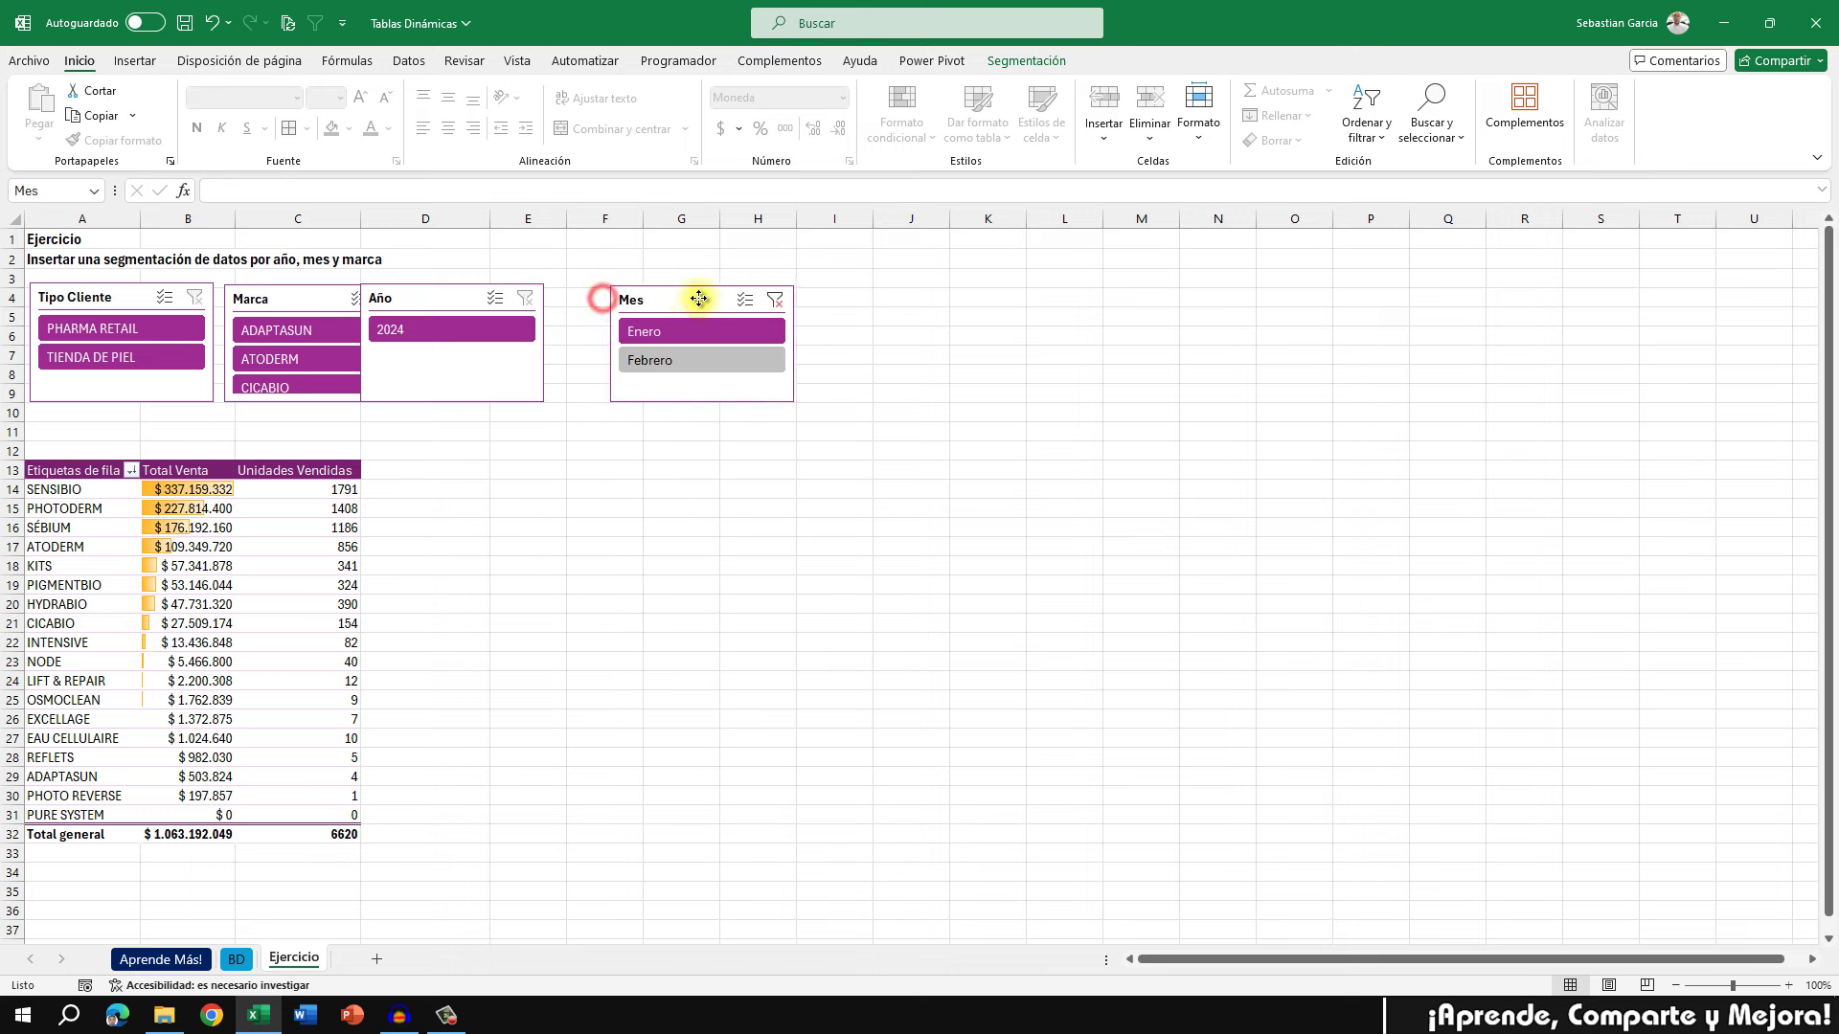
left_click(443, 300)
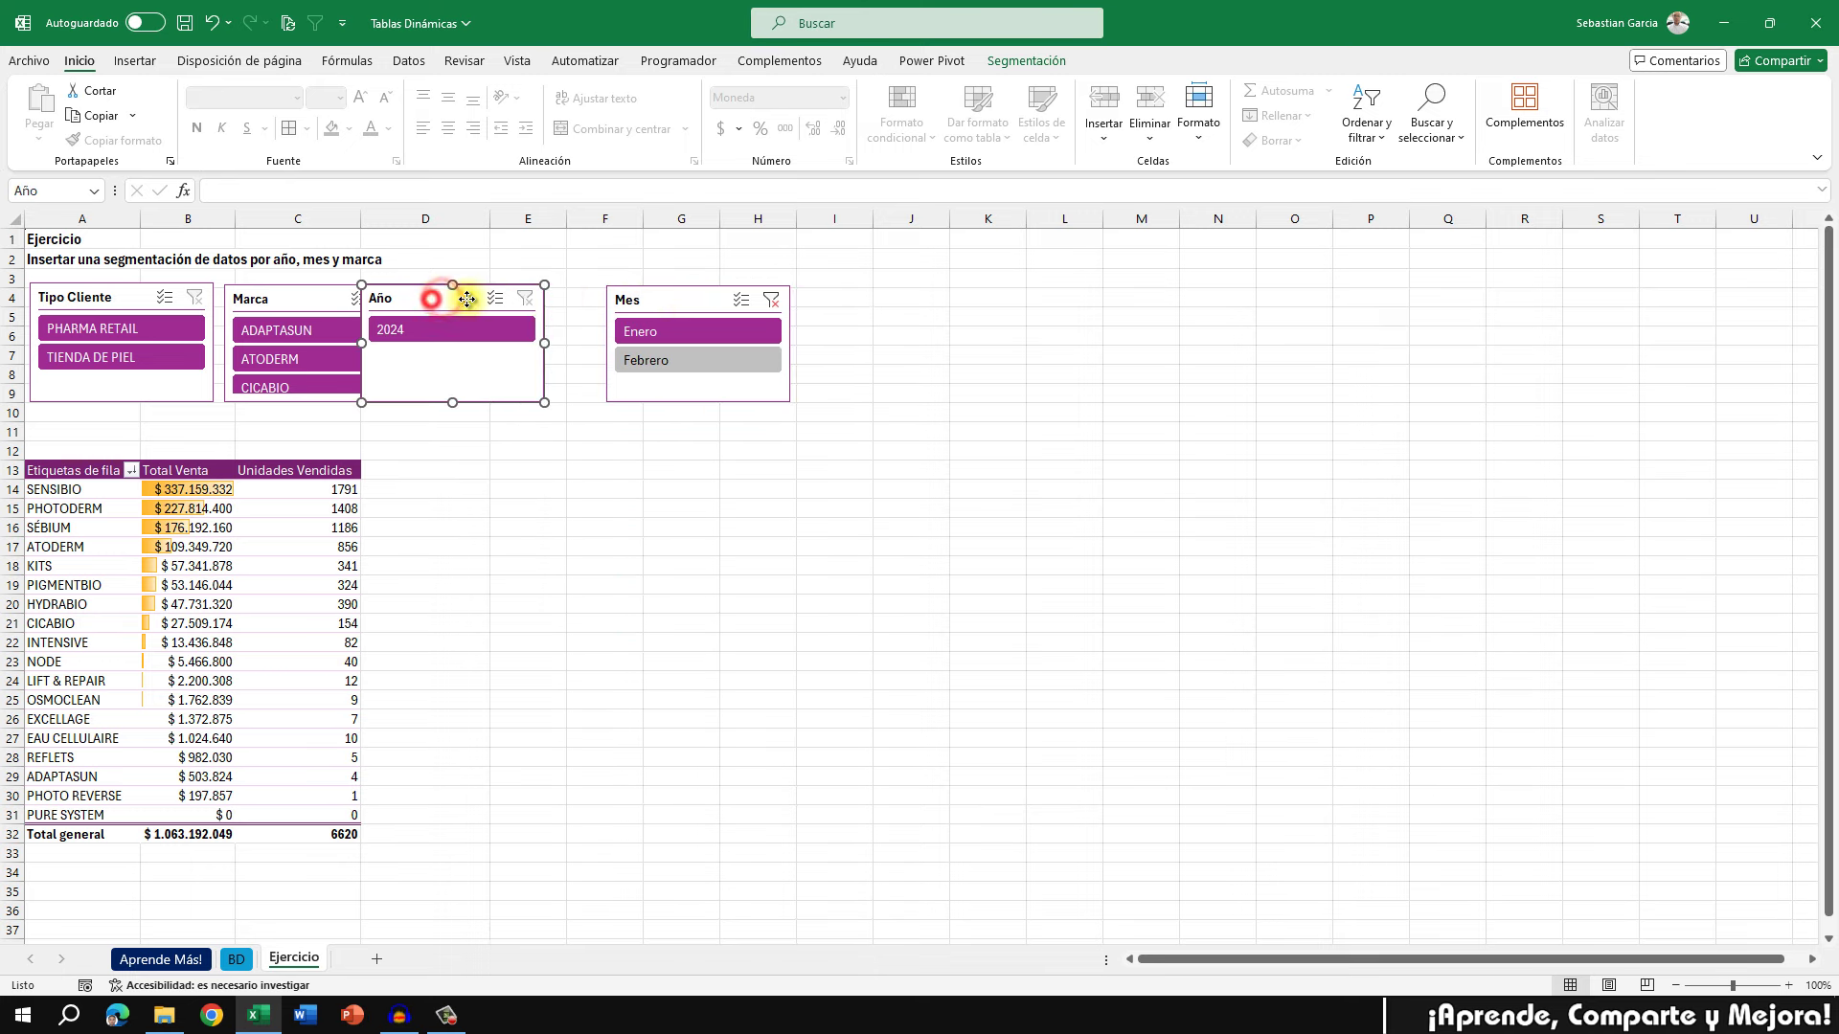
left_click_drag(442, 300, 496, 300)
left_click(272, 299)
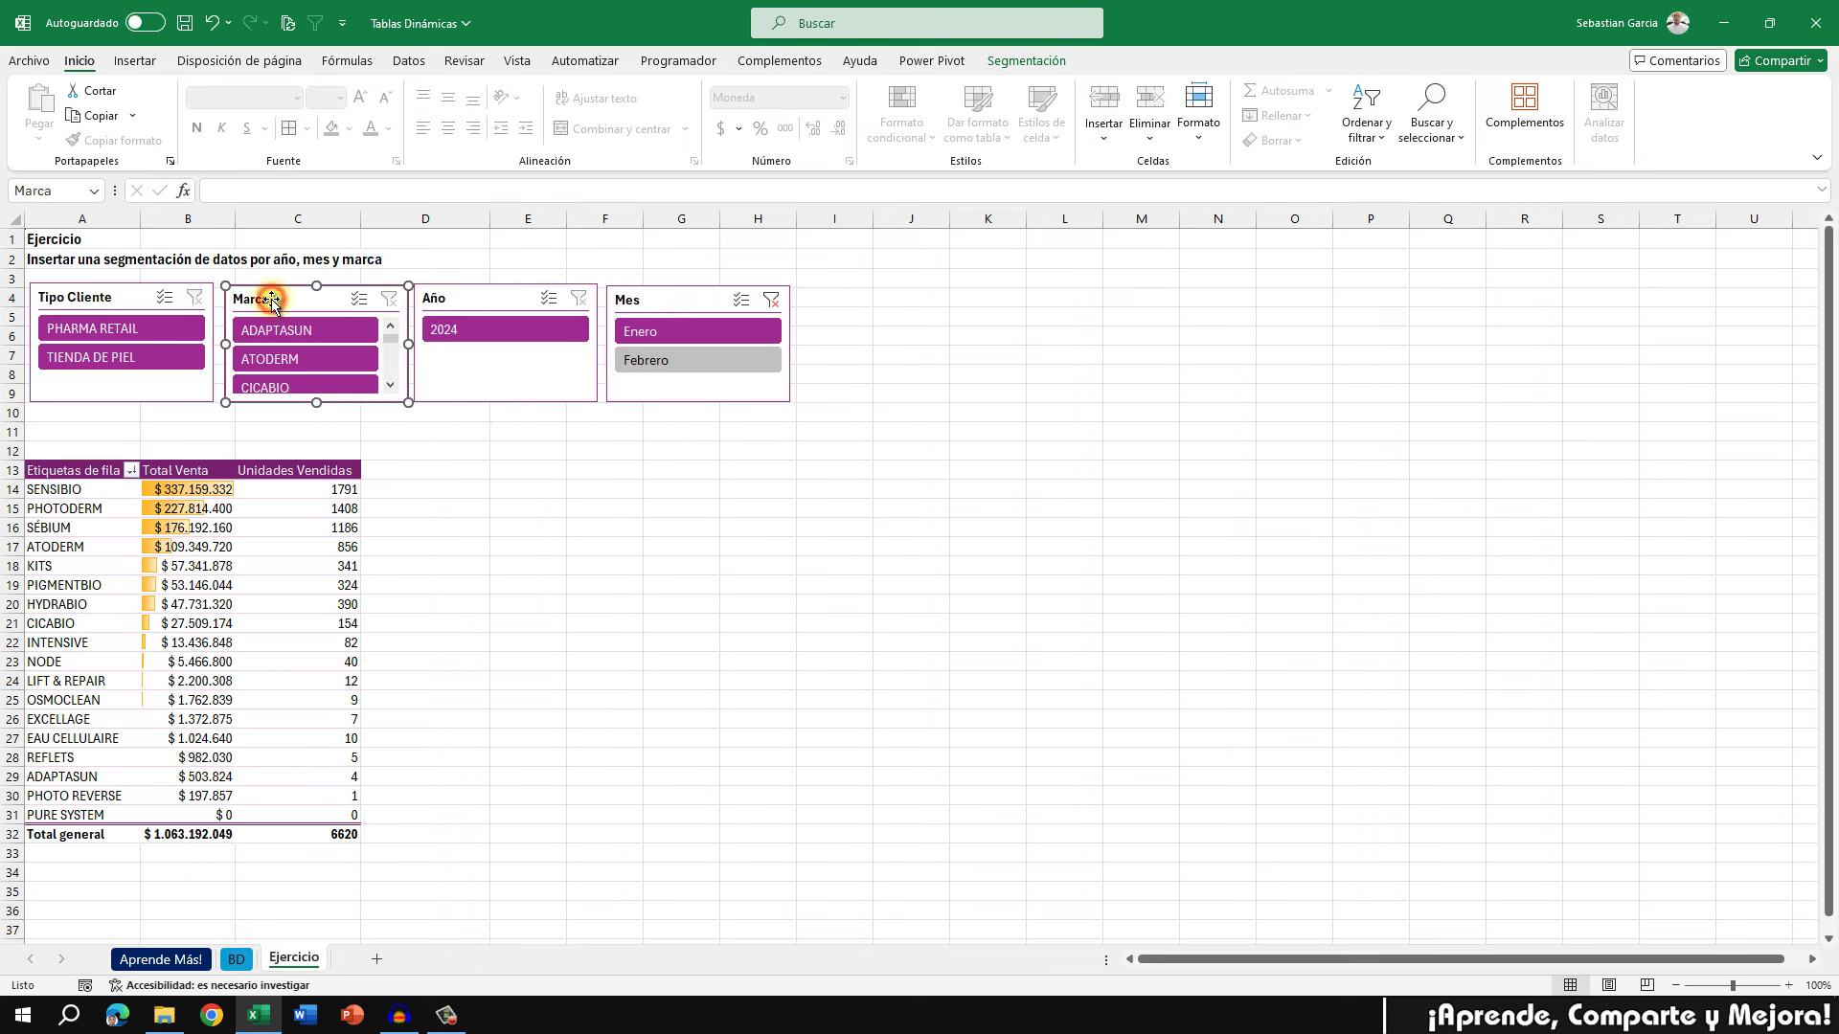
left_click(453, 507)
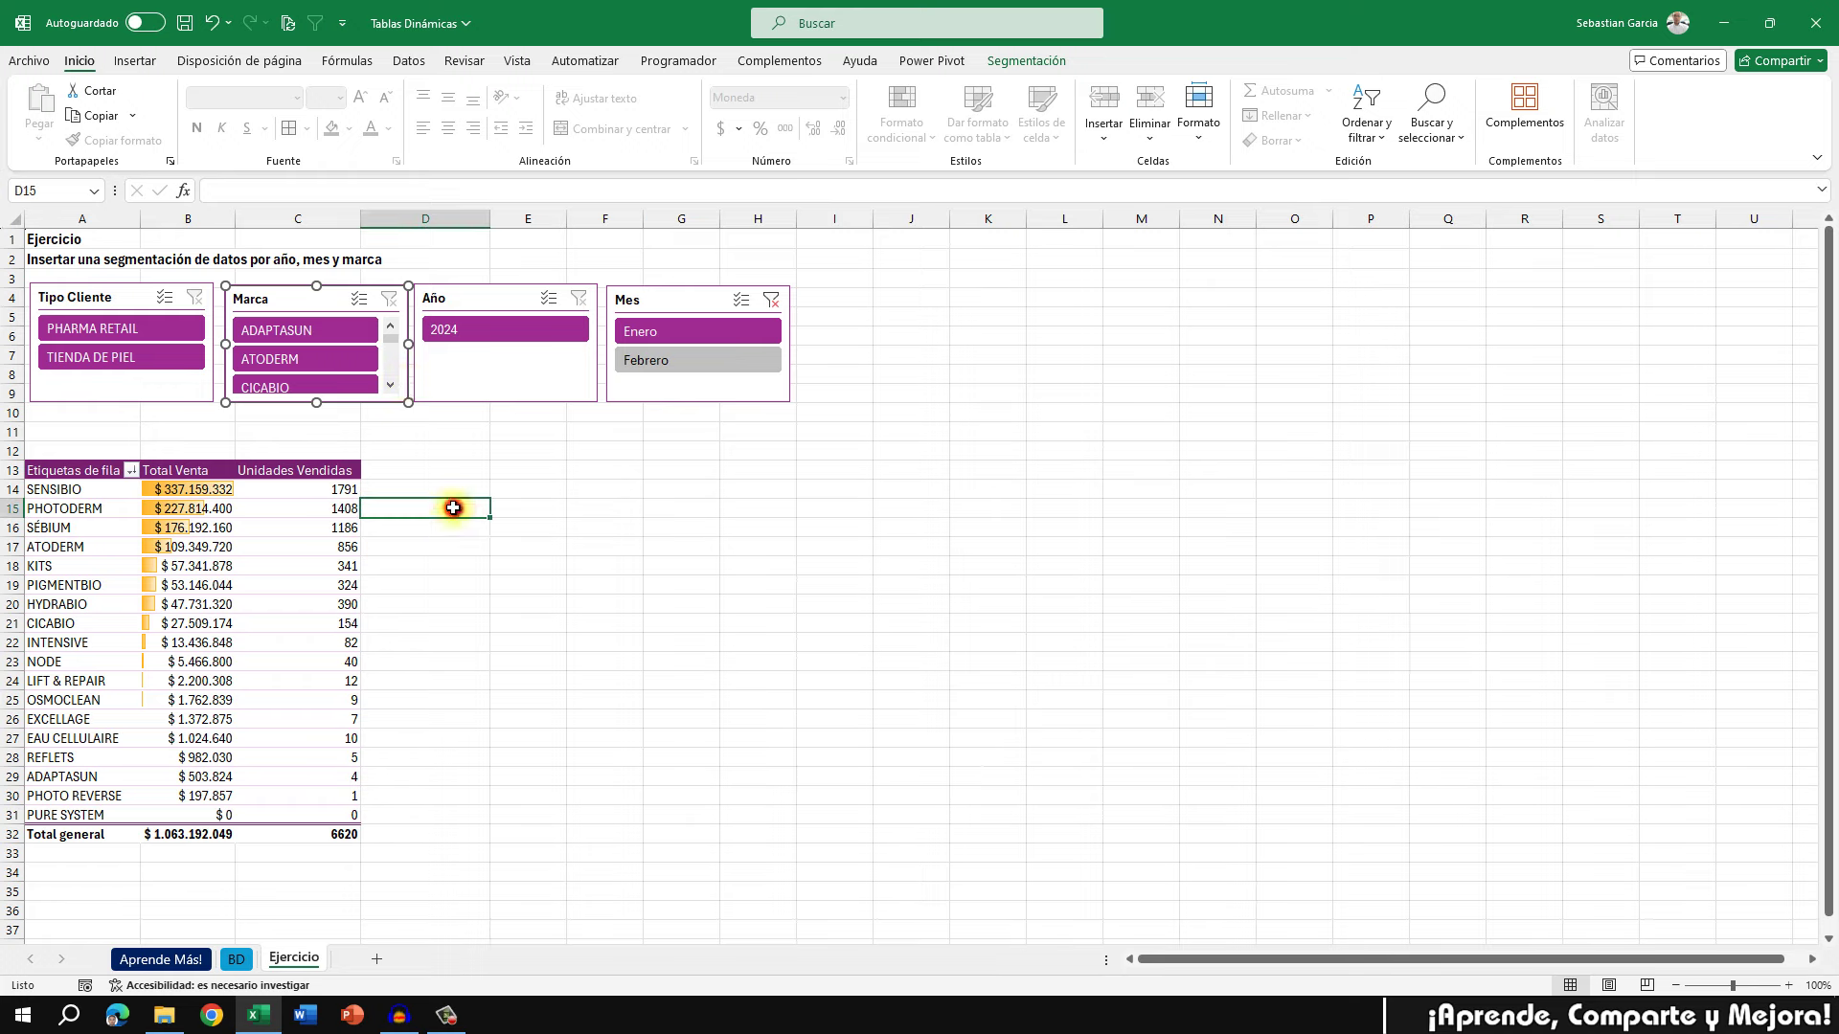
left_click(331, 567)
Uncheck 'Autoajustar anchos de columnas al actualizar' in the pivot table options
right_click(331, 567)
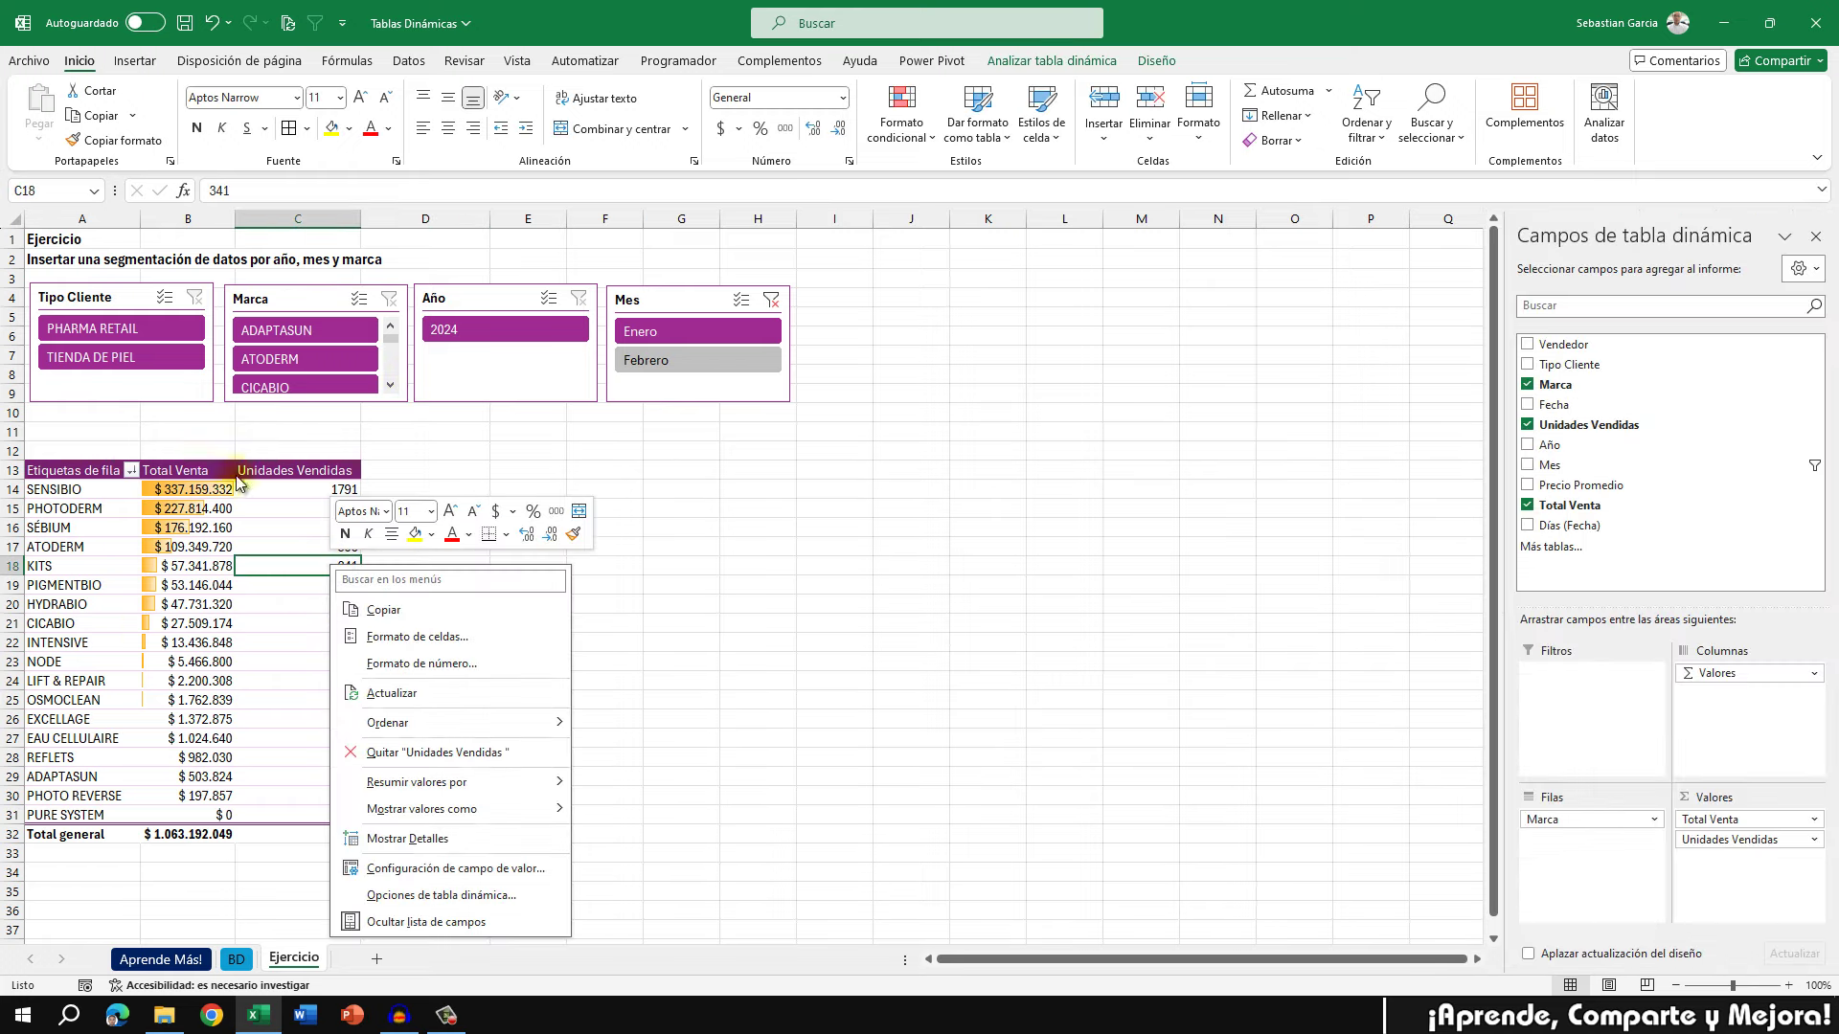
left_click(479, 899)
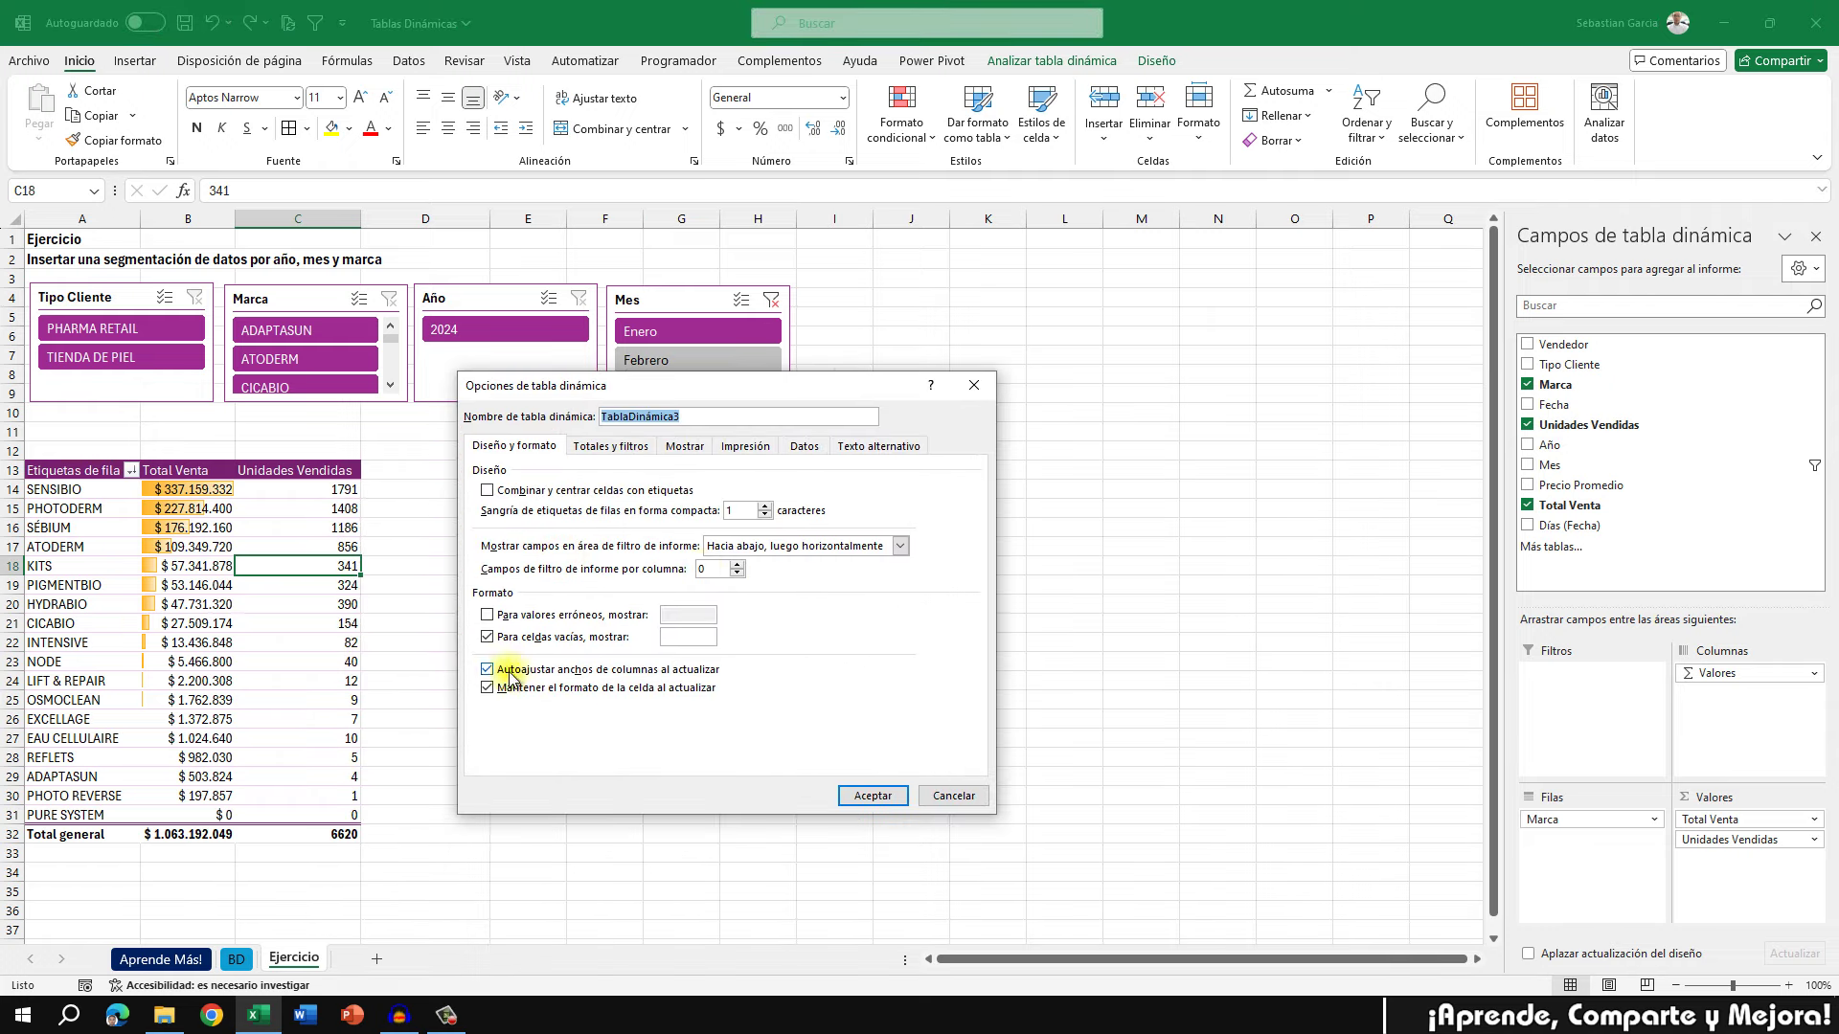
left_click(510, 675)
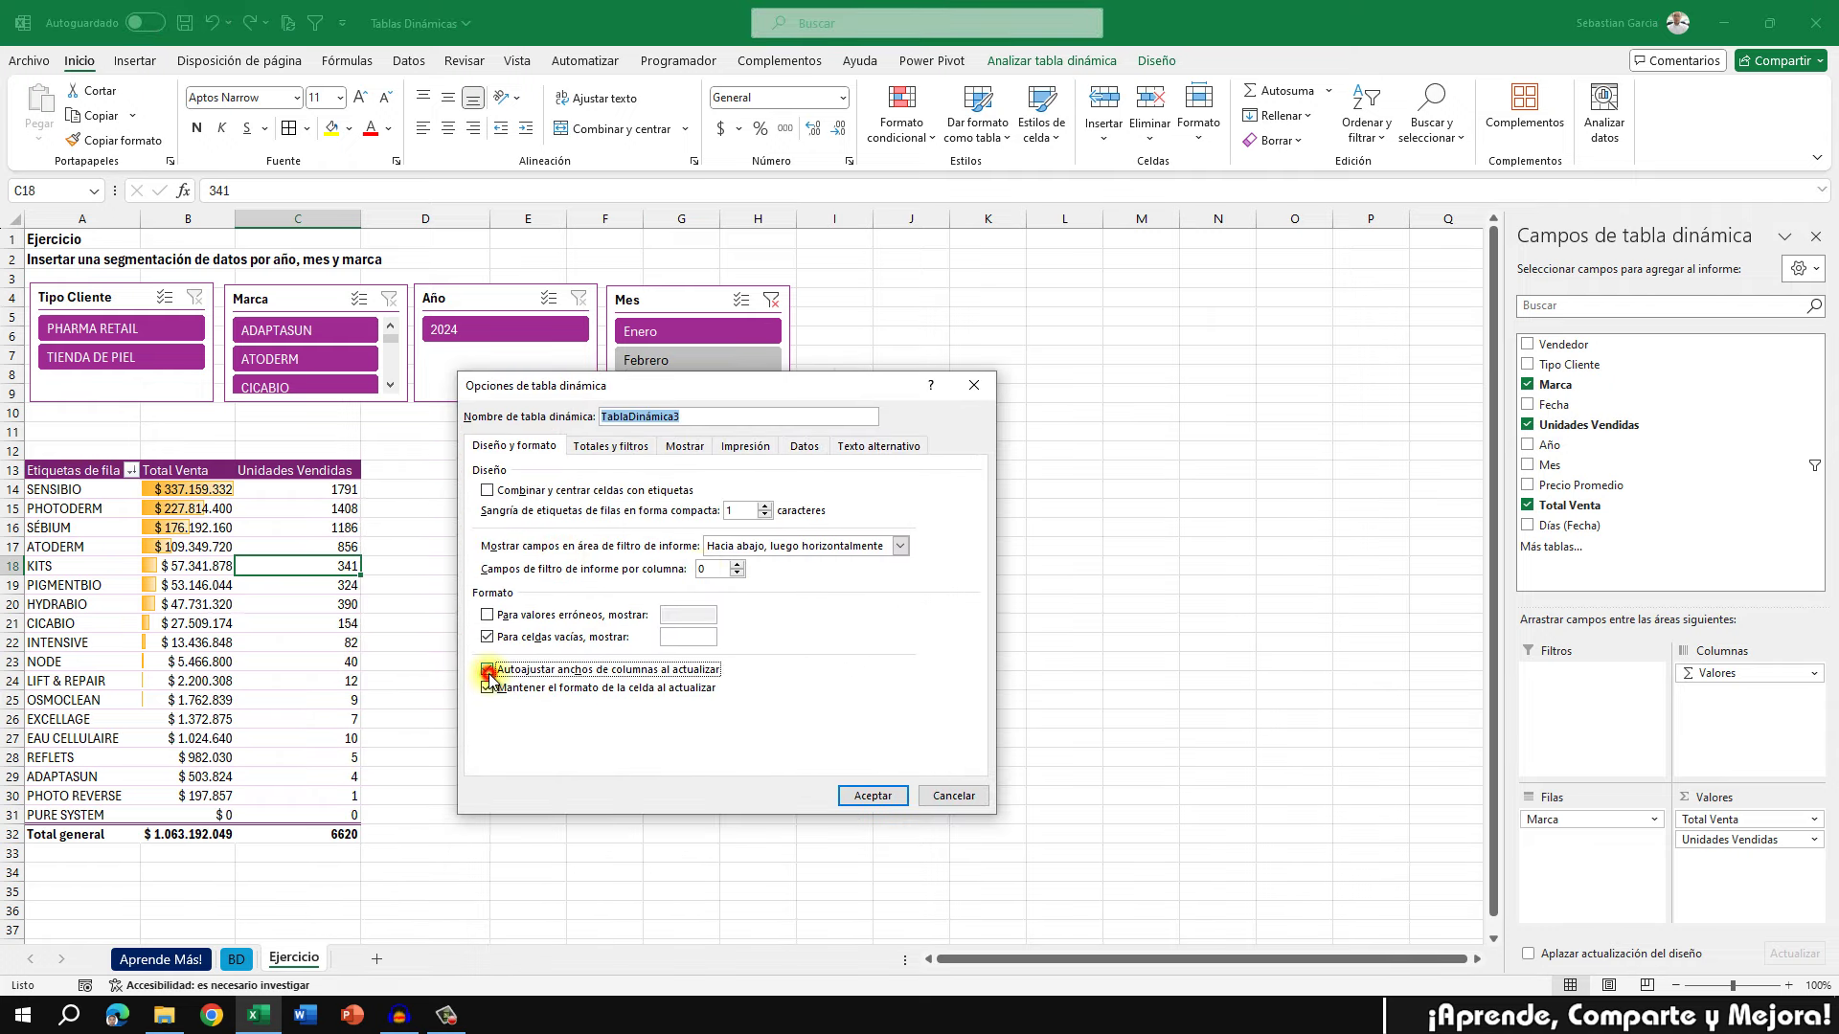
left_click(872, 795)
left_click(503, 585)
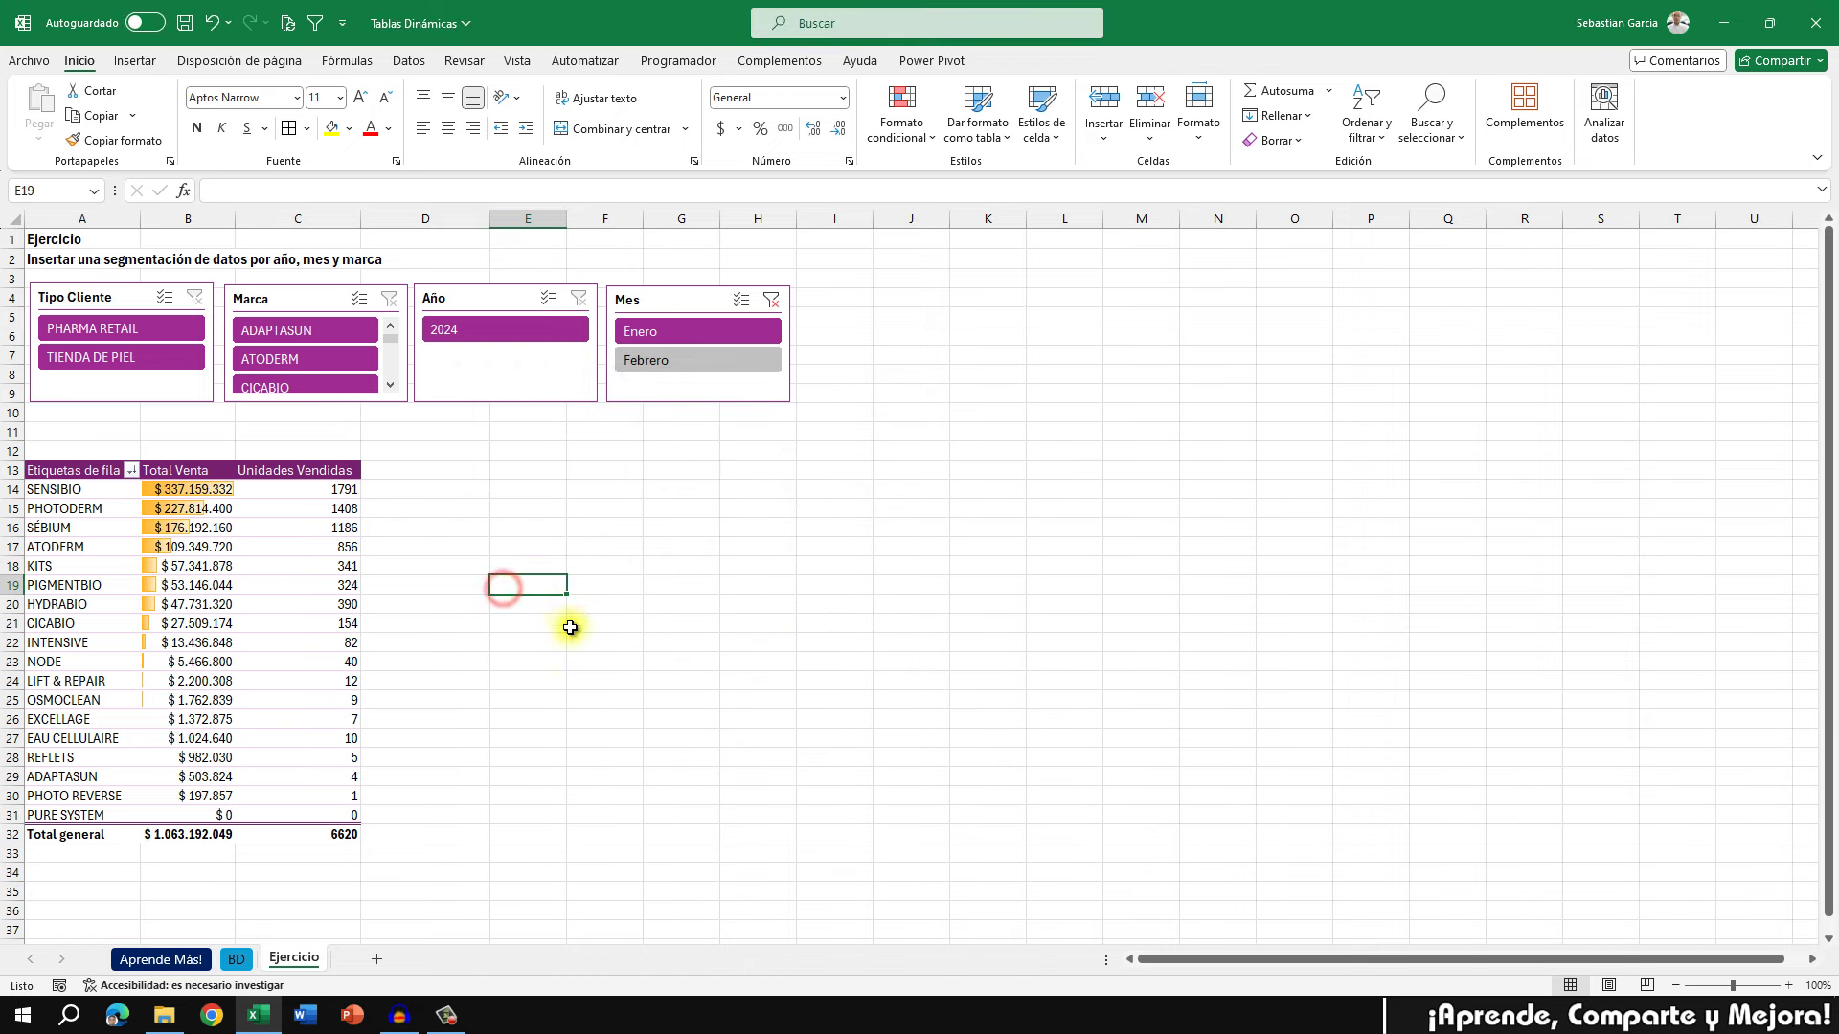
Select the Tipo Cliente, Marca, Año and Mes slicers and view their Tamaño y propiedades settings
left_click(99, 302)
left_click(268, 297, "ctrl")
left_click(457, 297, "ctrl")
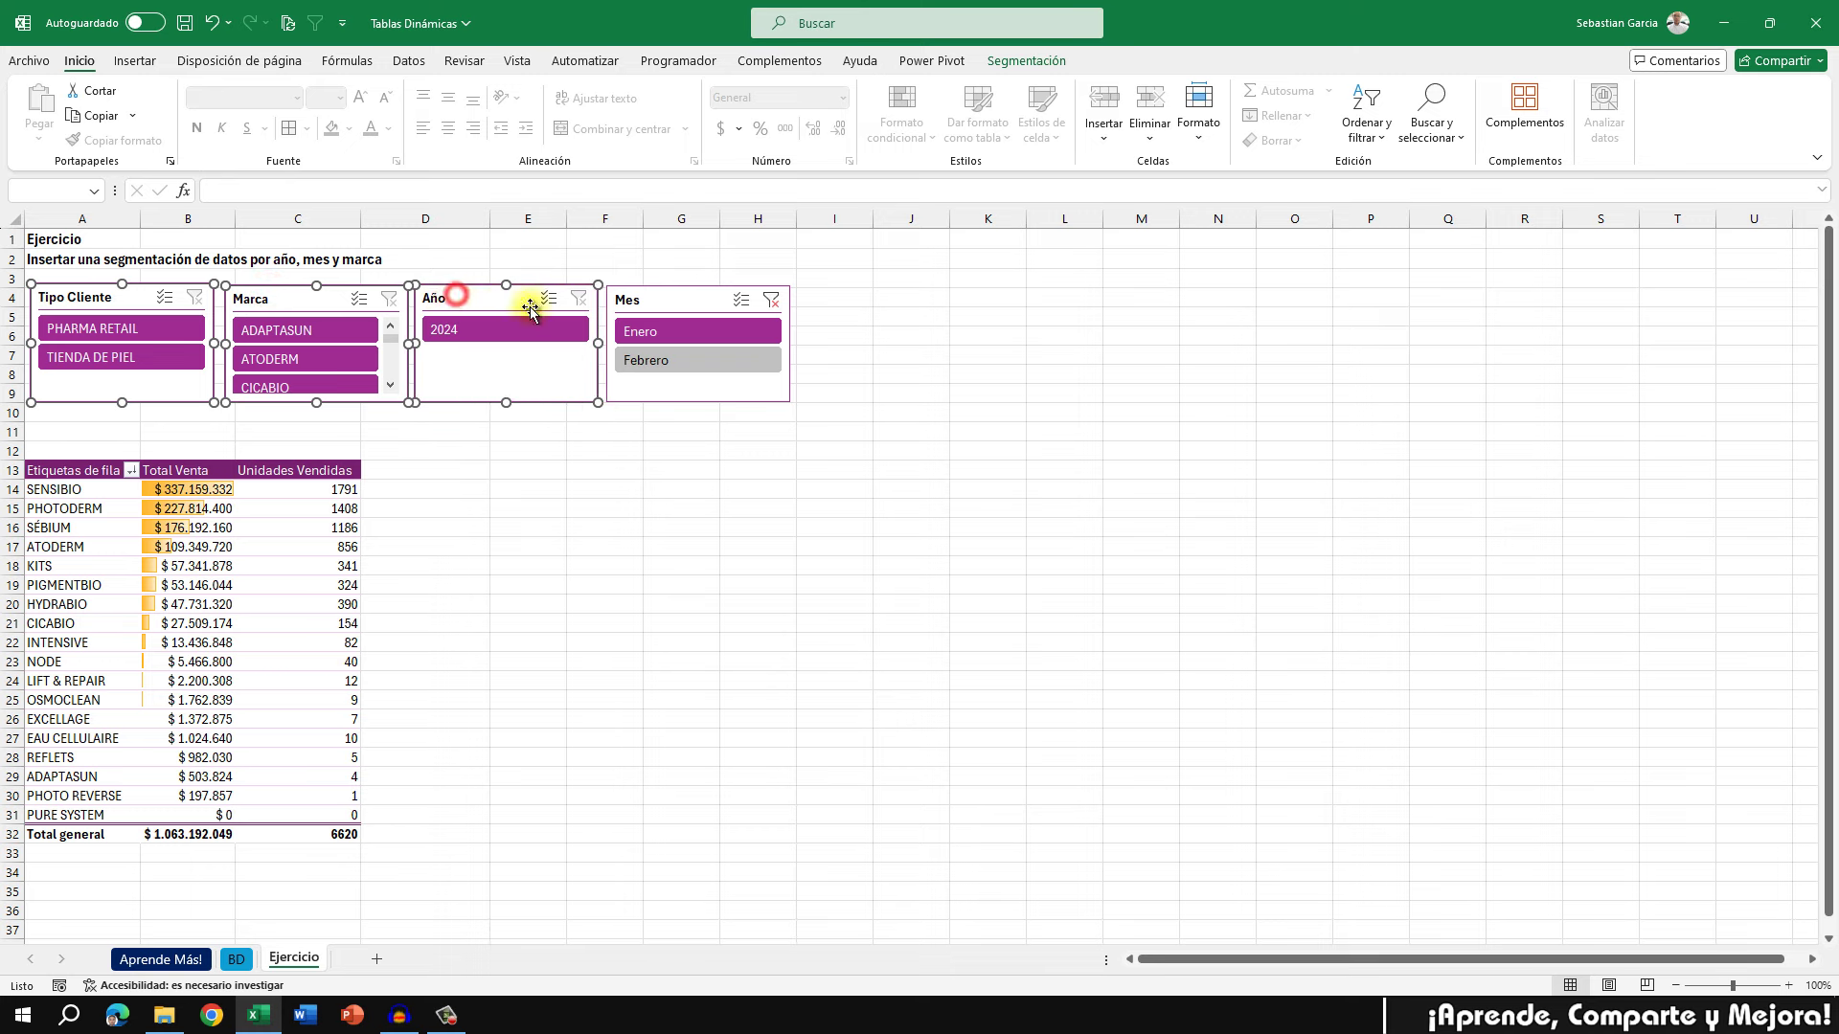
left_click(649, 300, "ctrl")
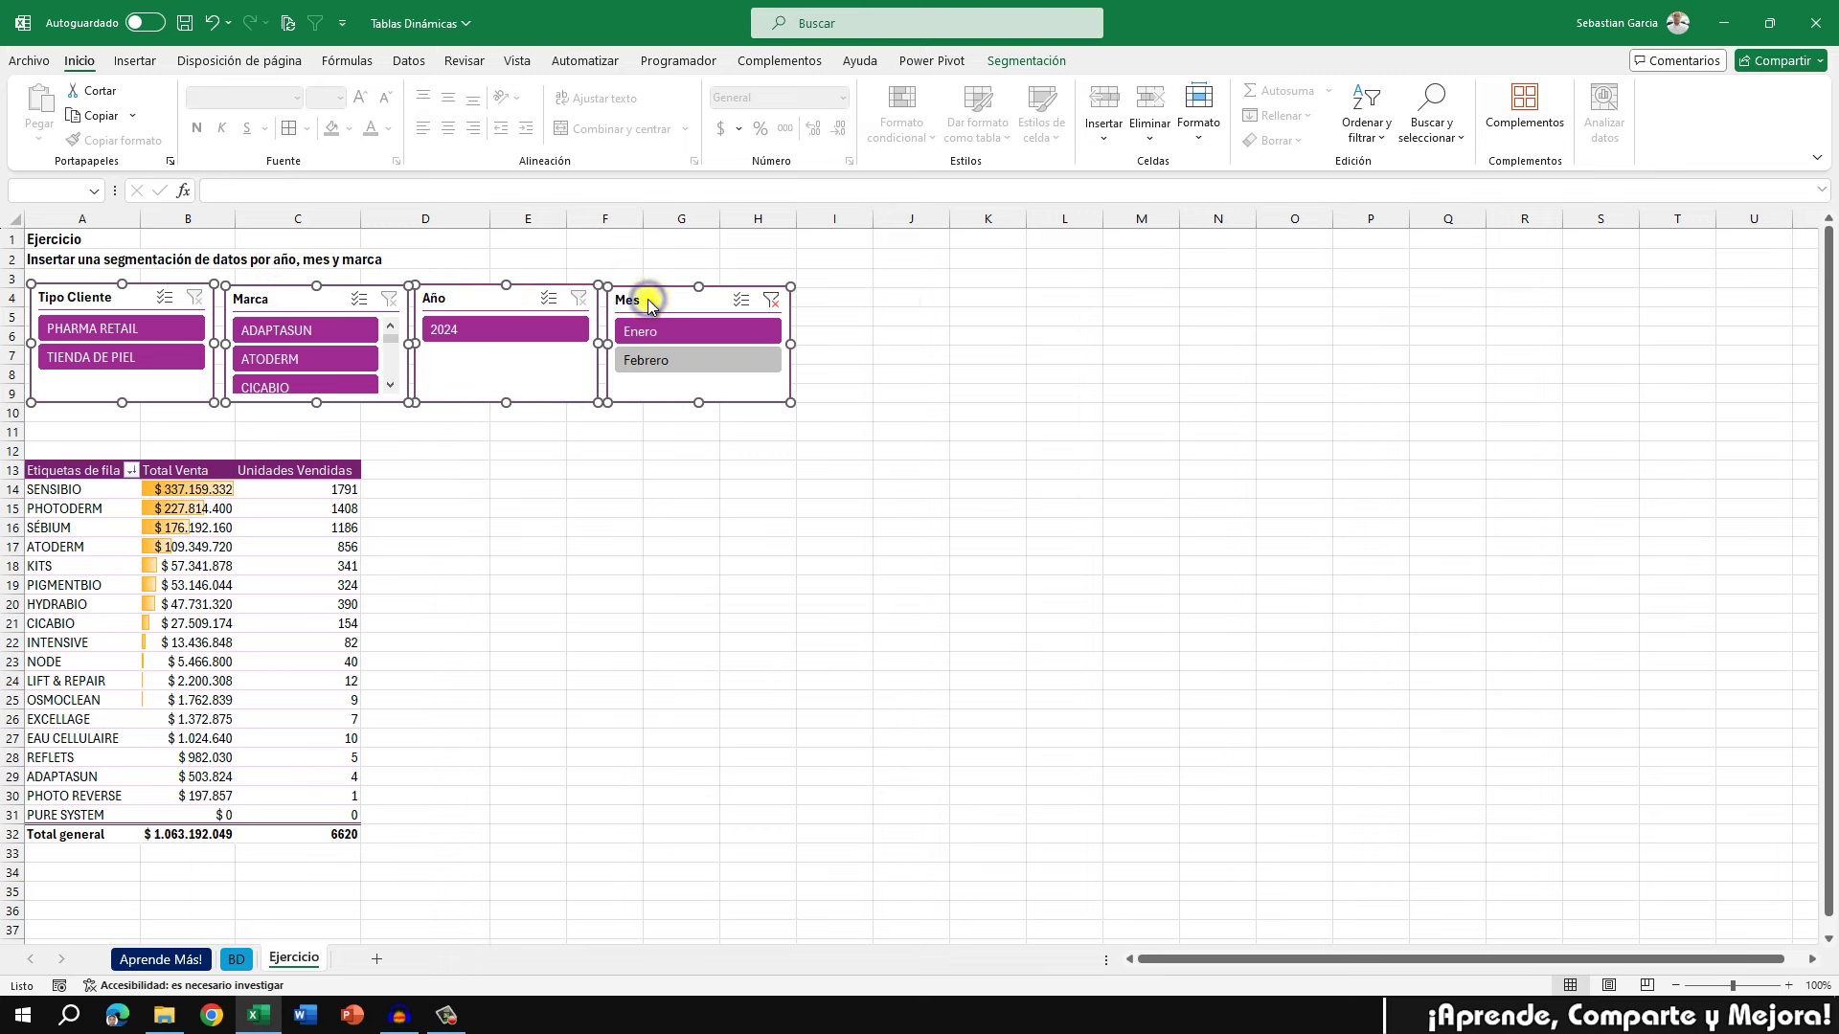
right_click(648, 305)
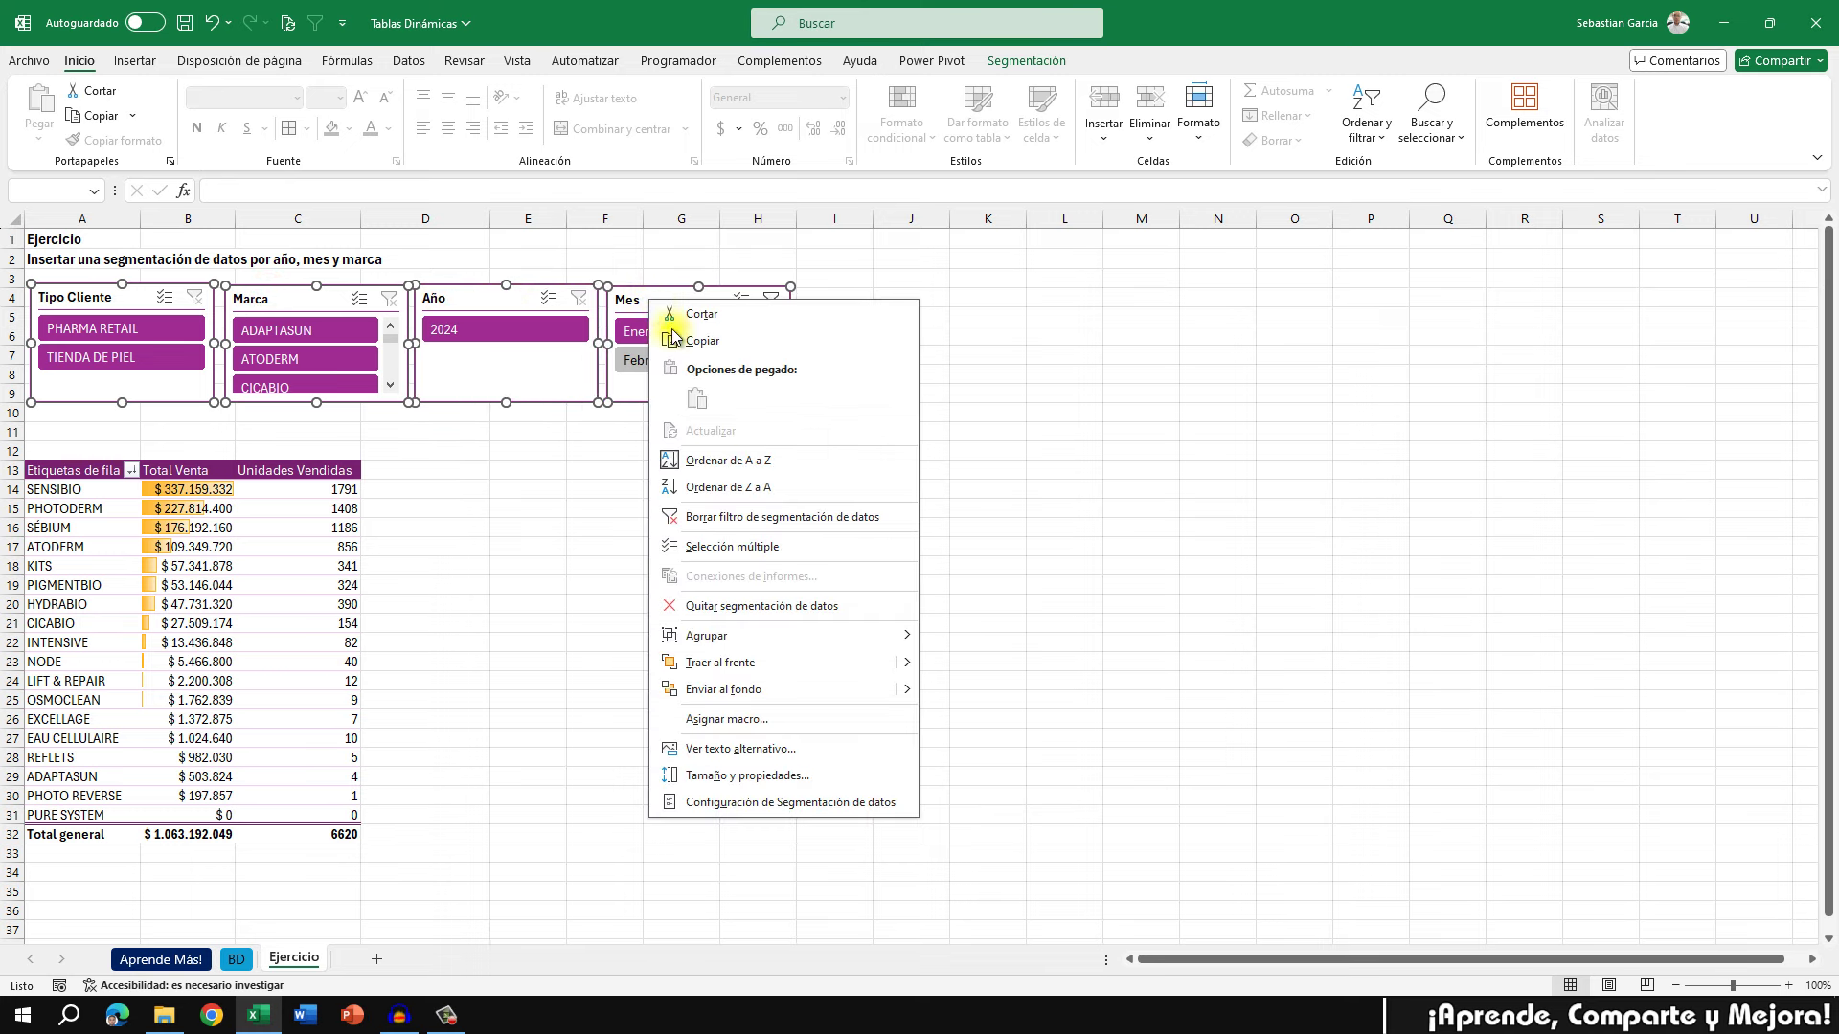
left_click(776, 778)
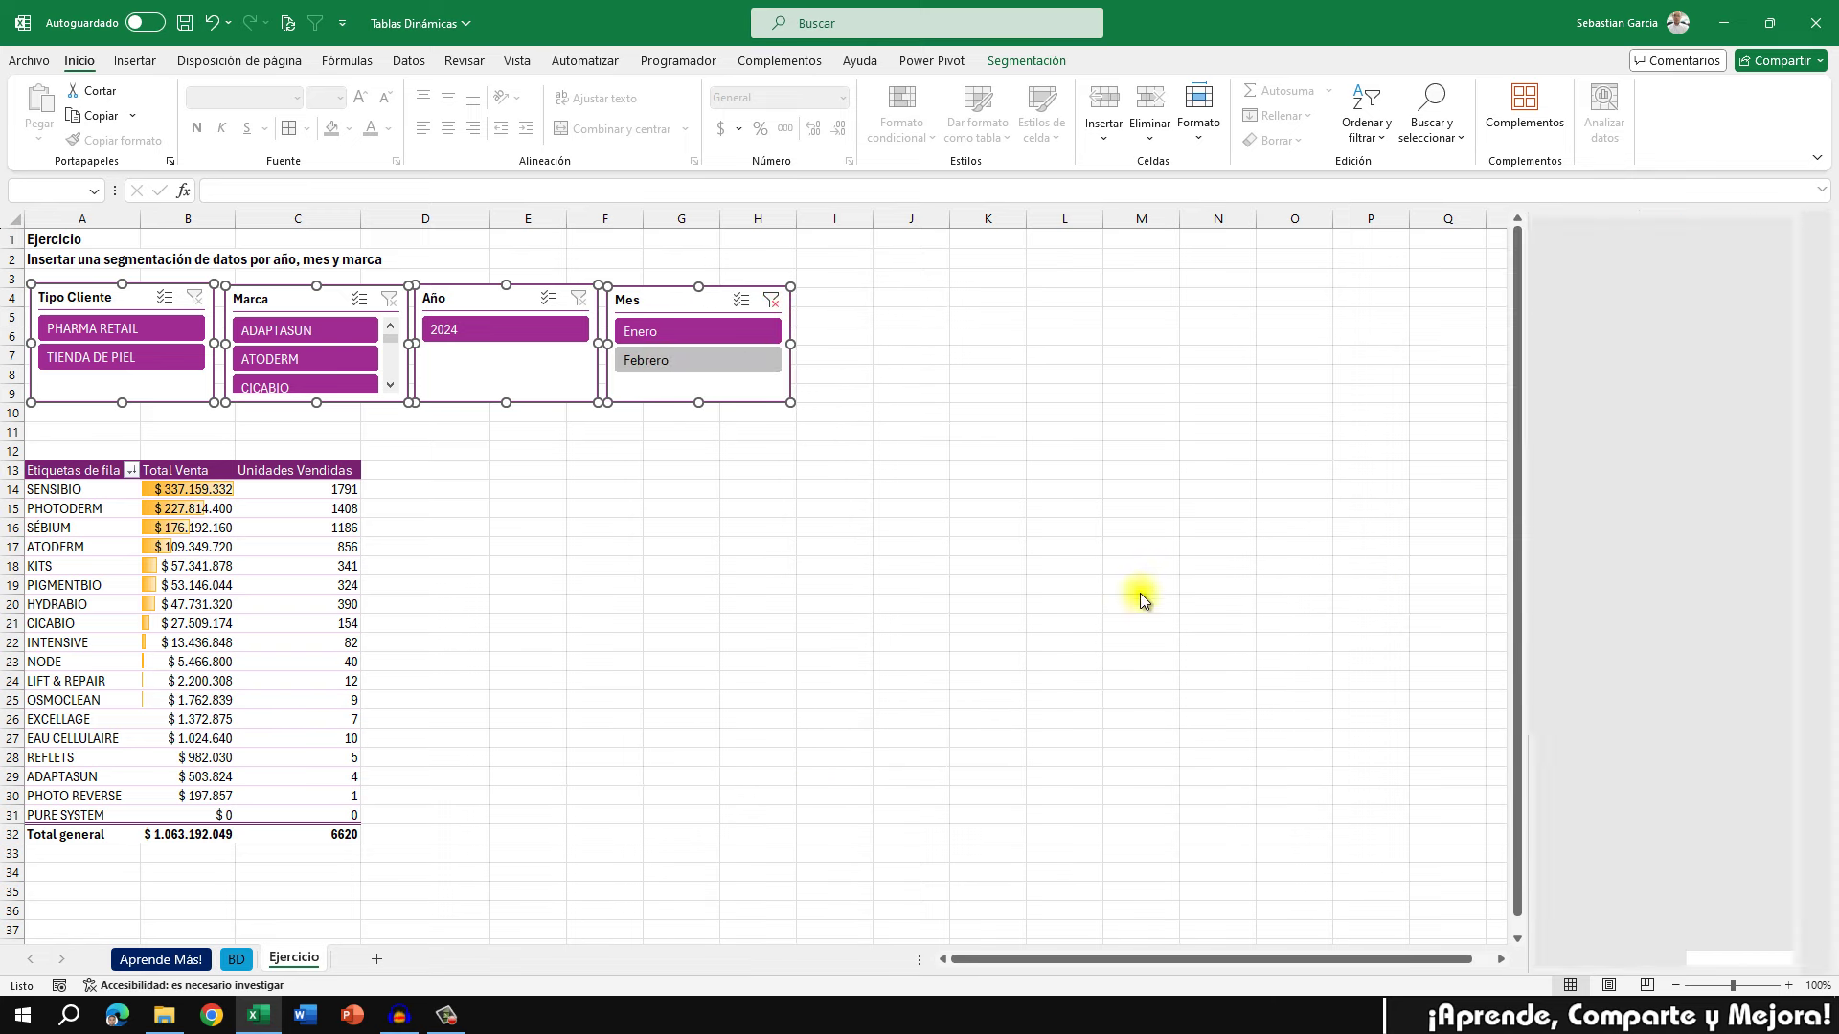
left_click(1553, 567)
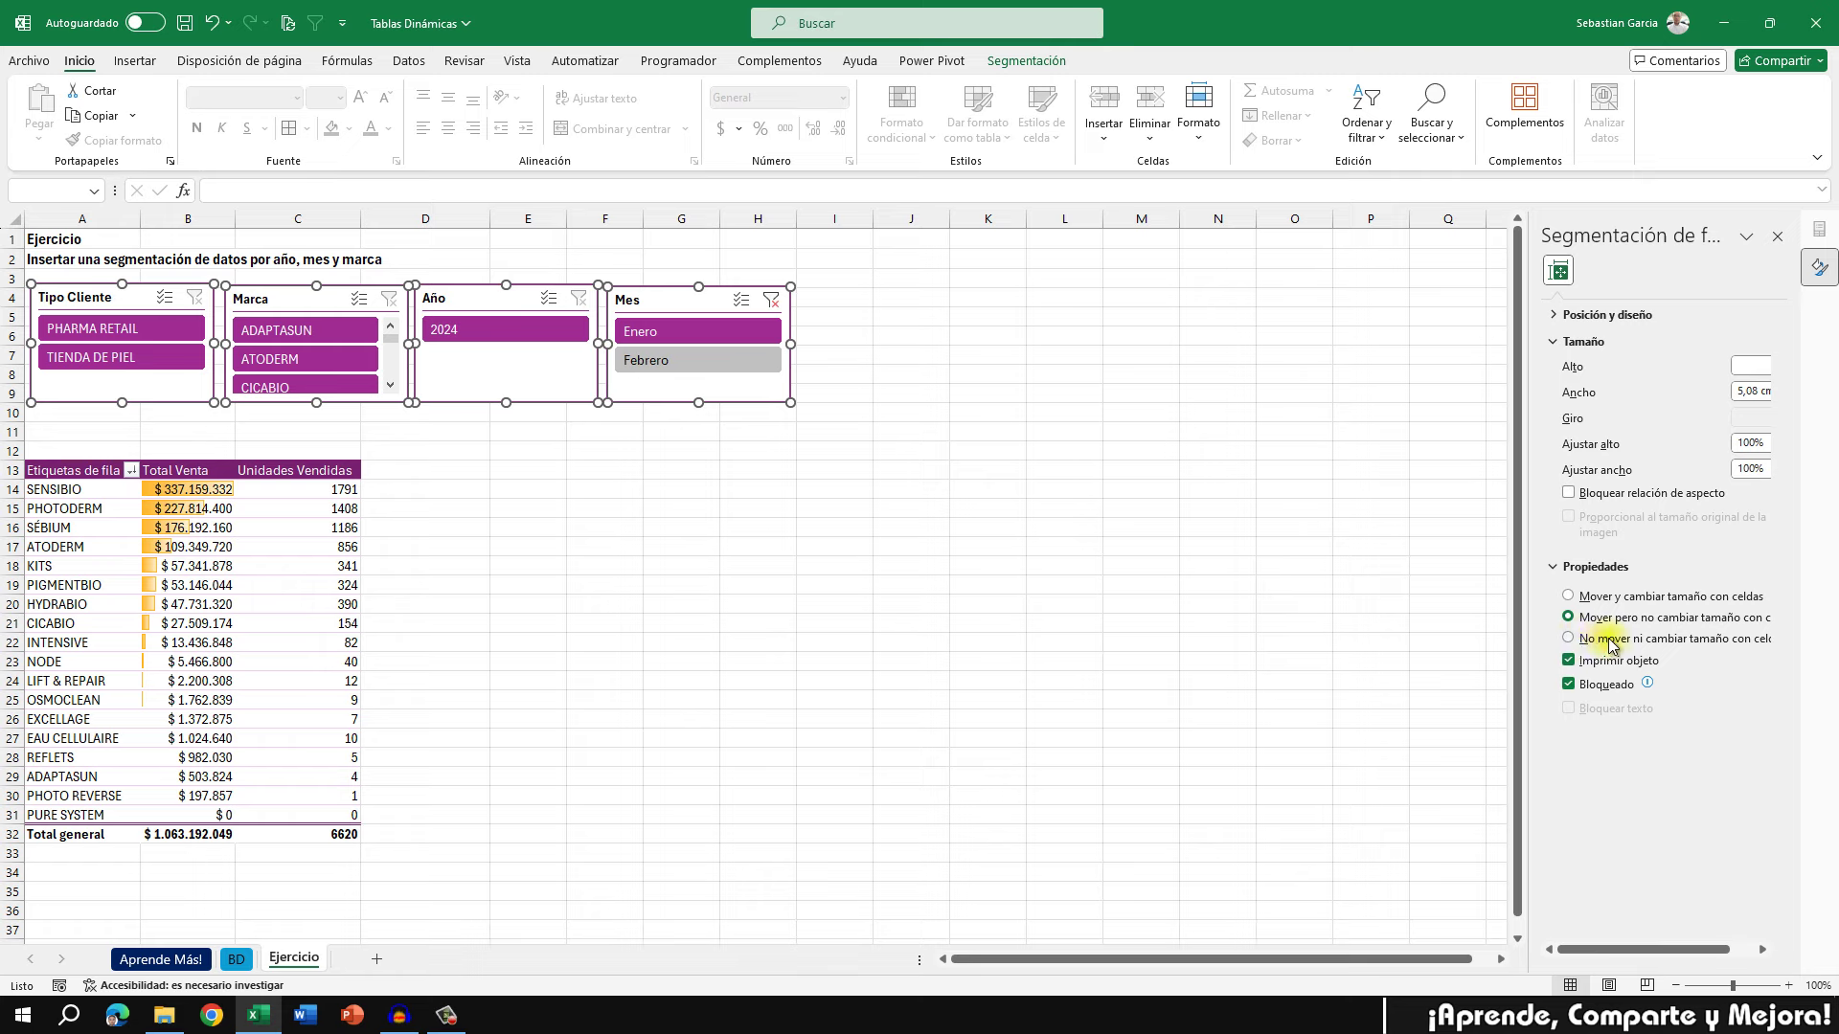
left_click_drag(1528, 647, 1484, 648)
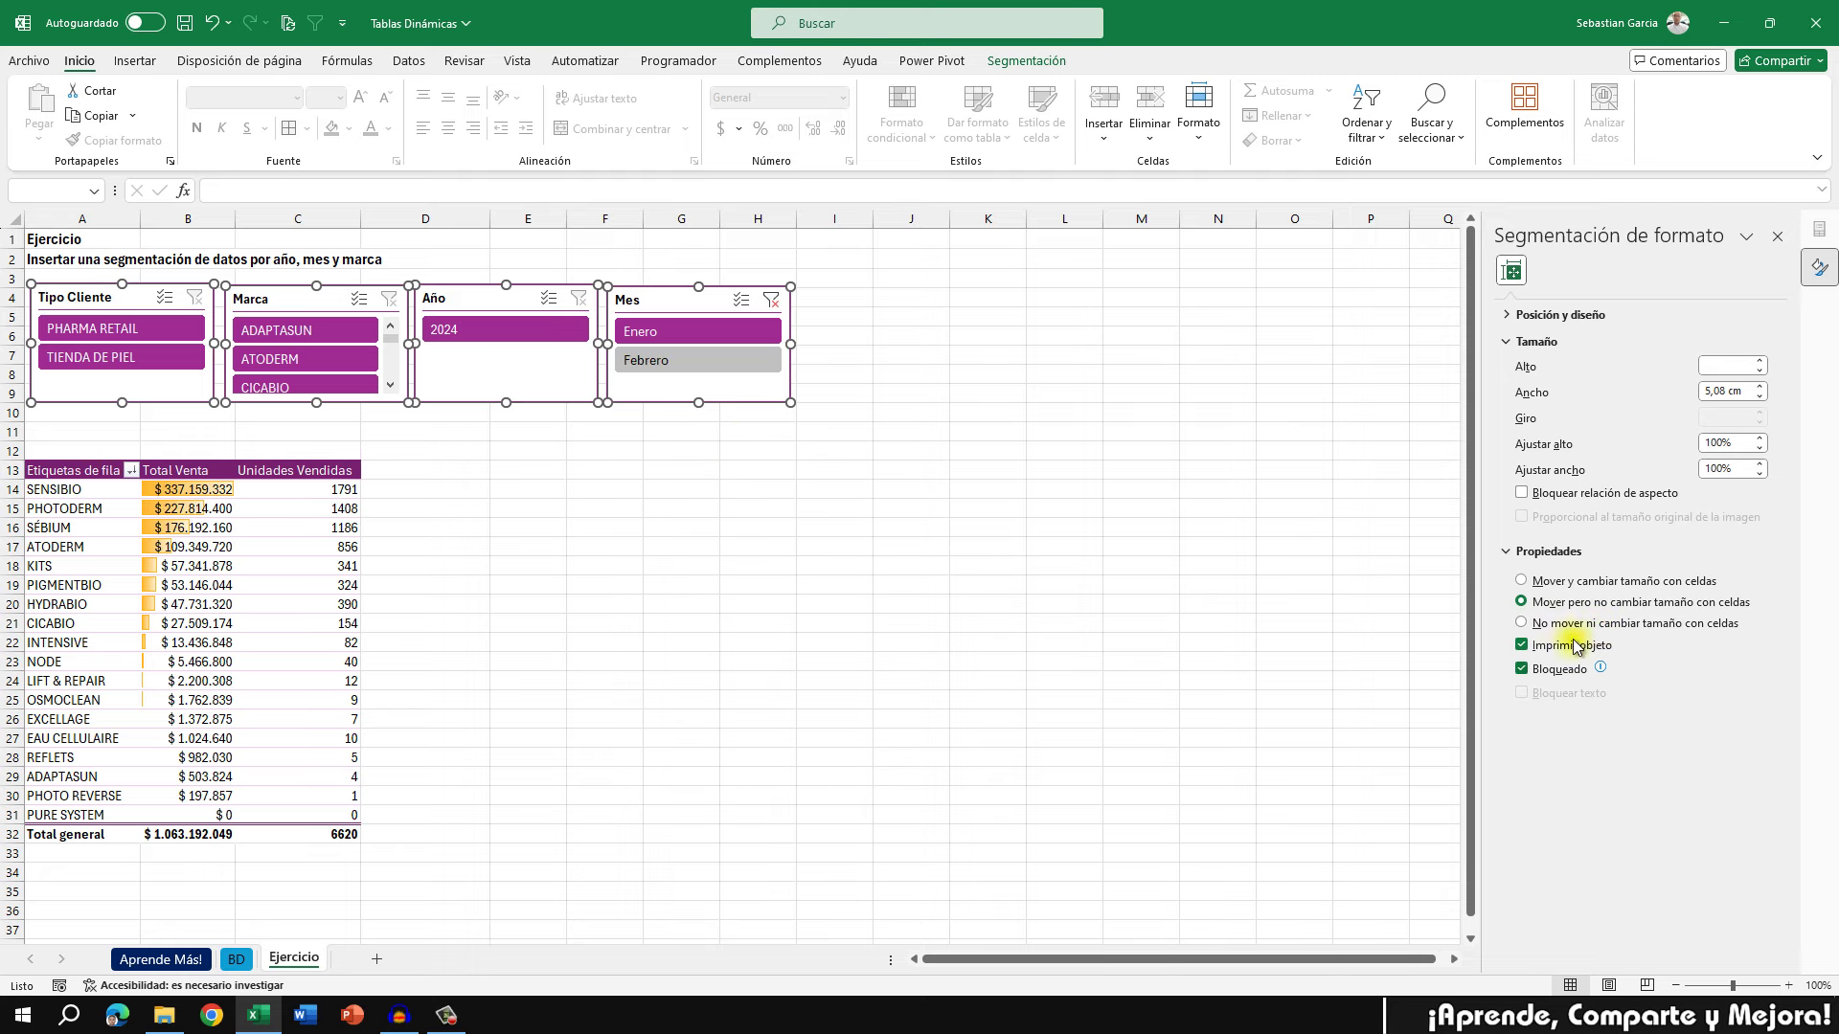
left_click(1068, 585)
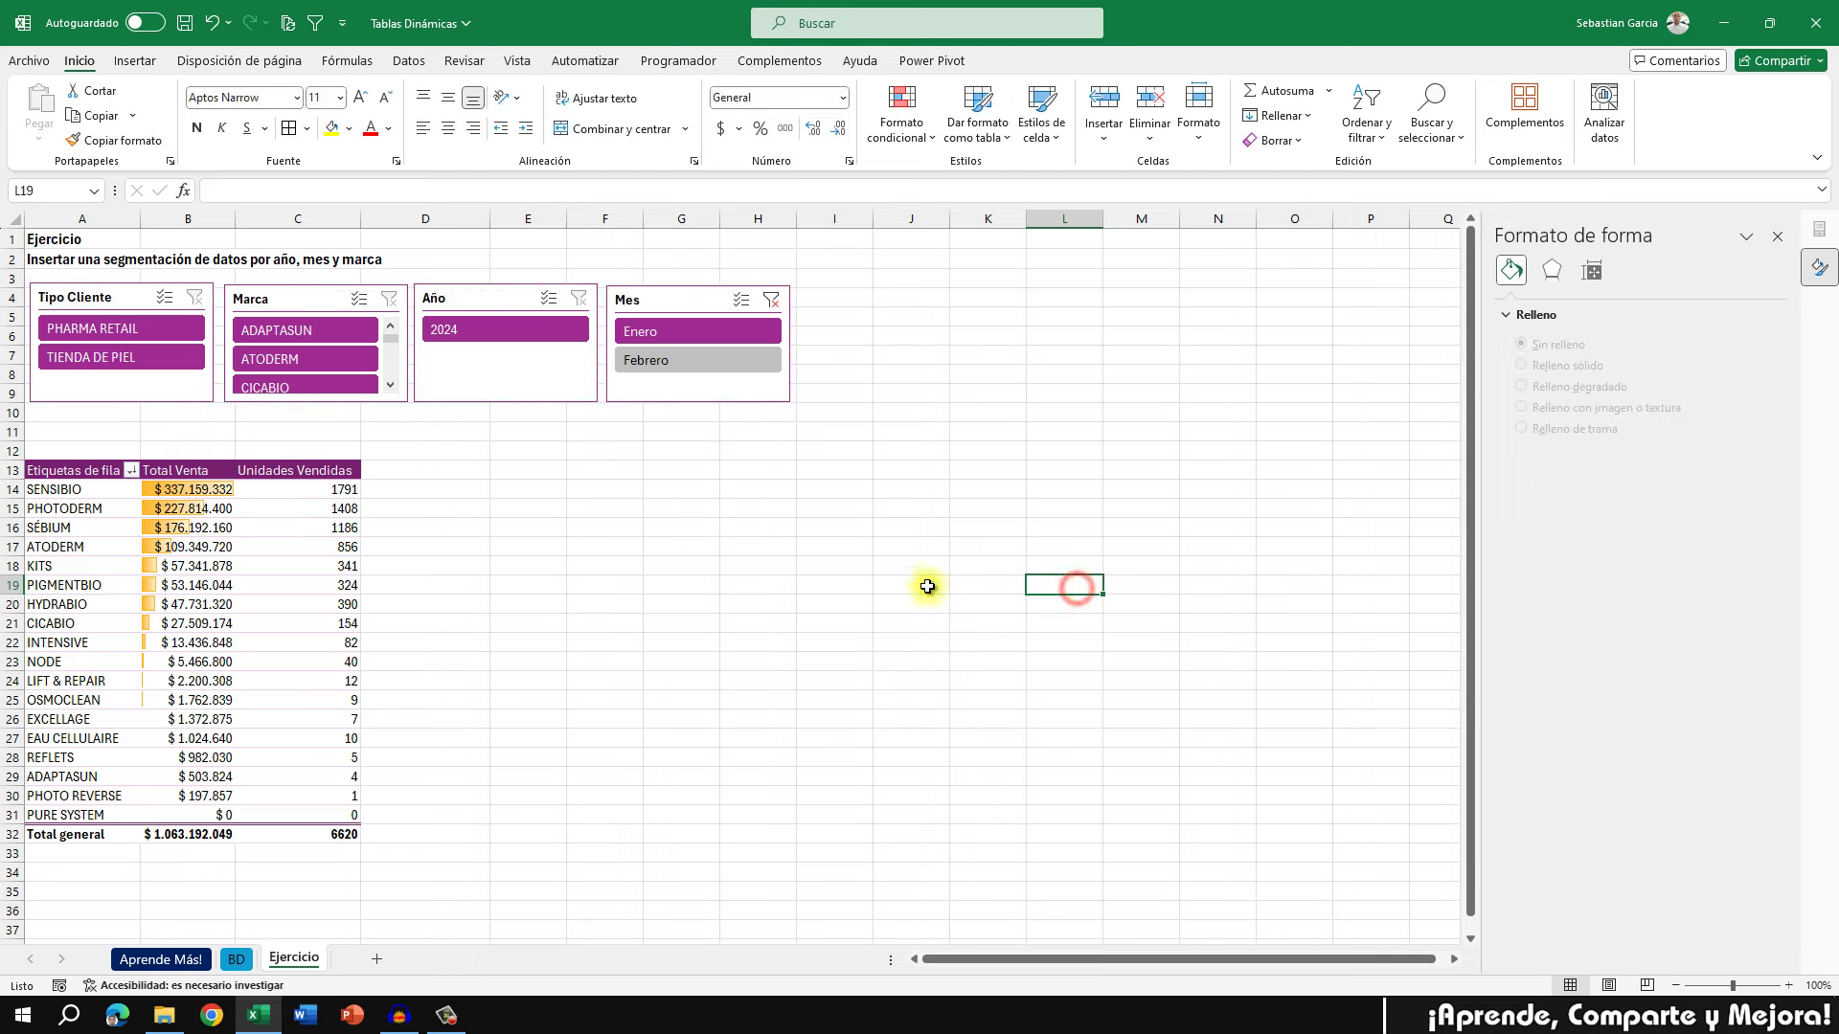
Re-enable 'Autoajustar anchos de columnas al actualizar' in the pivot table options
right_click(303, 543)
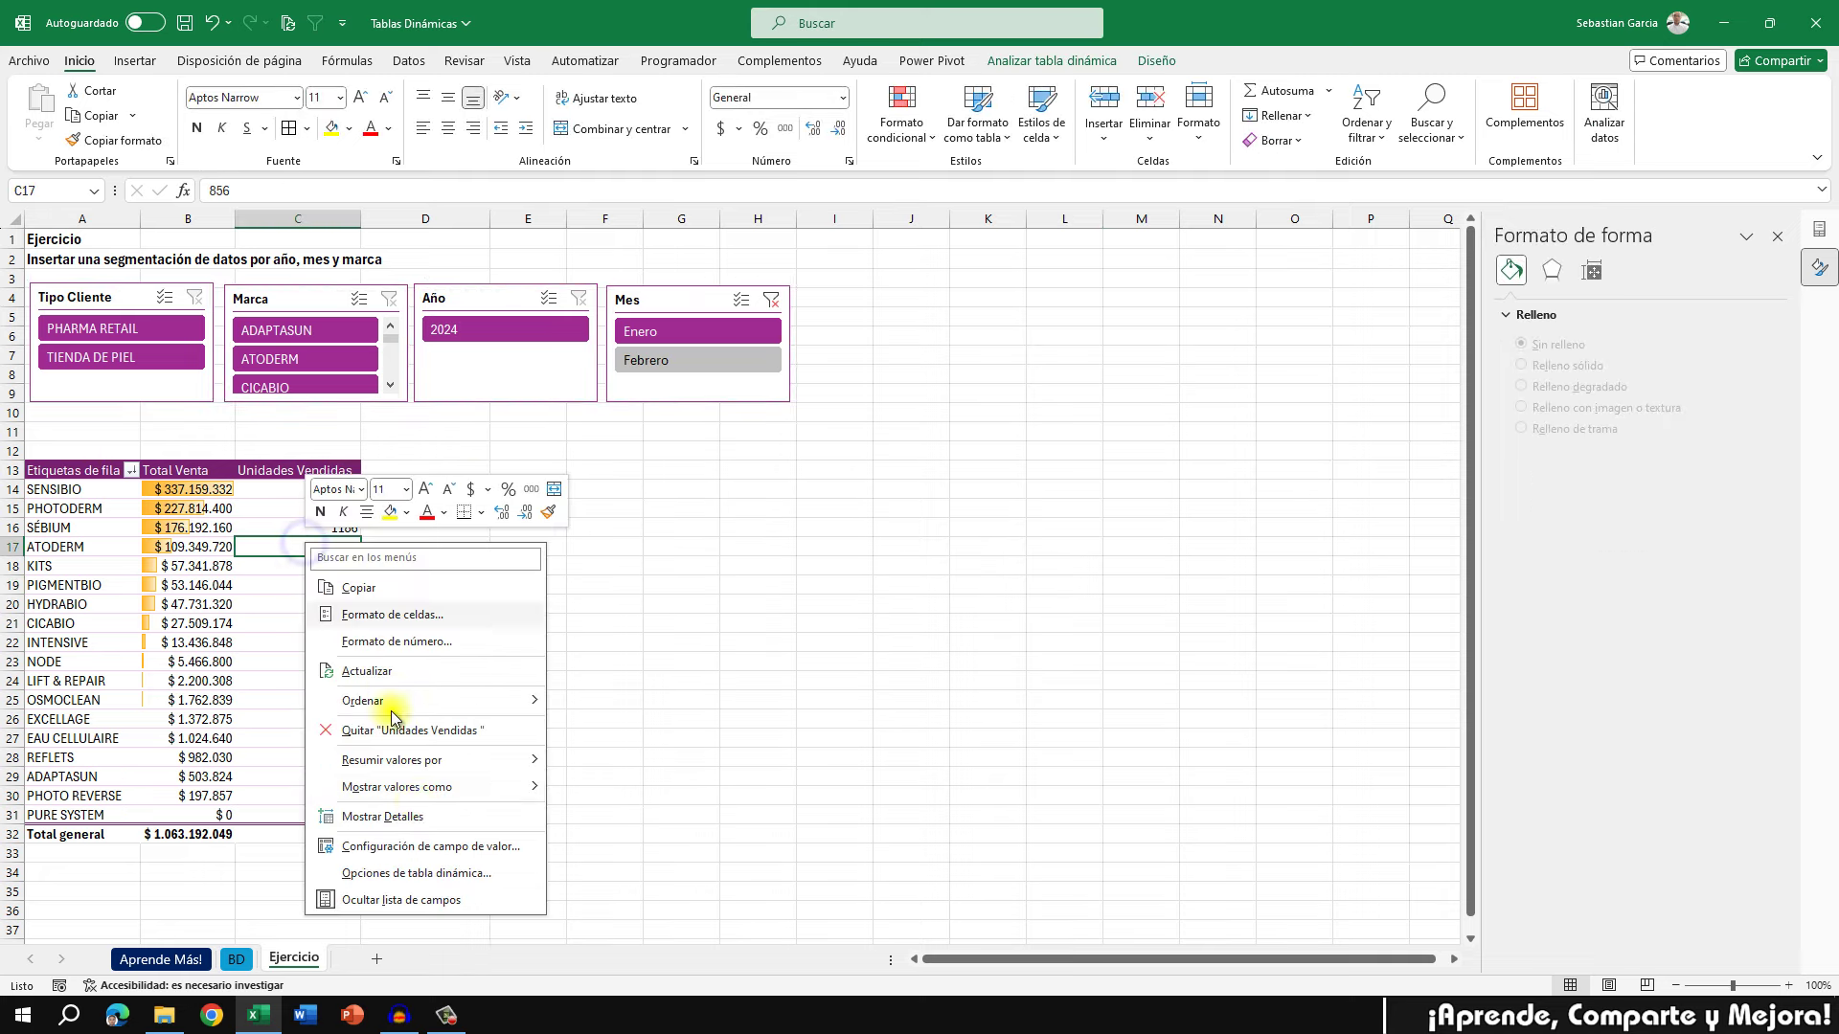
left_click(432, 874)
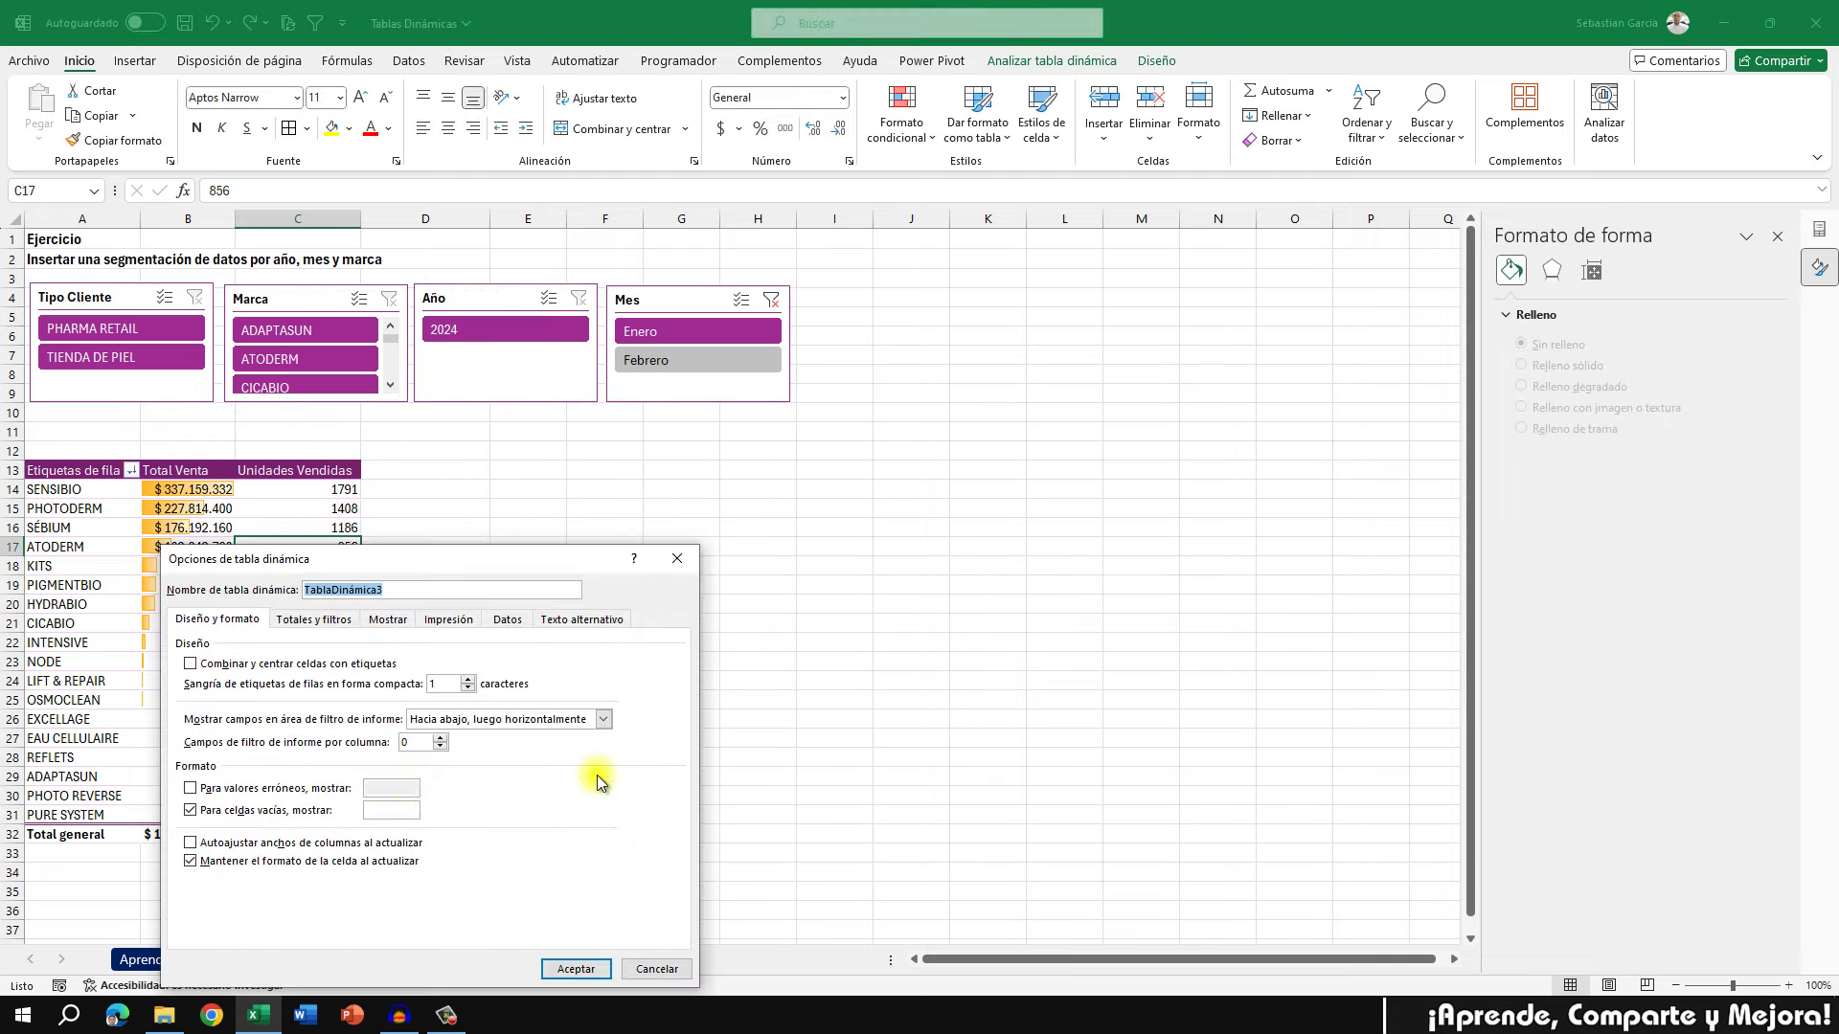
left_click(261, 844)
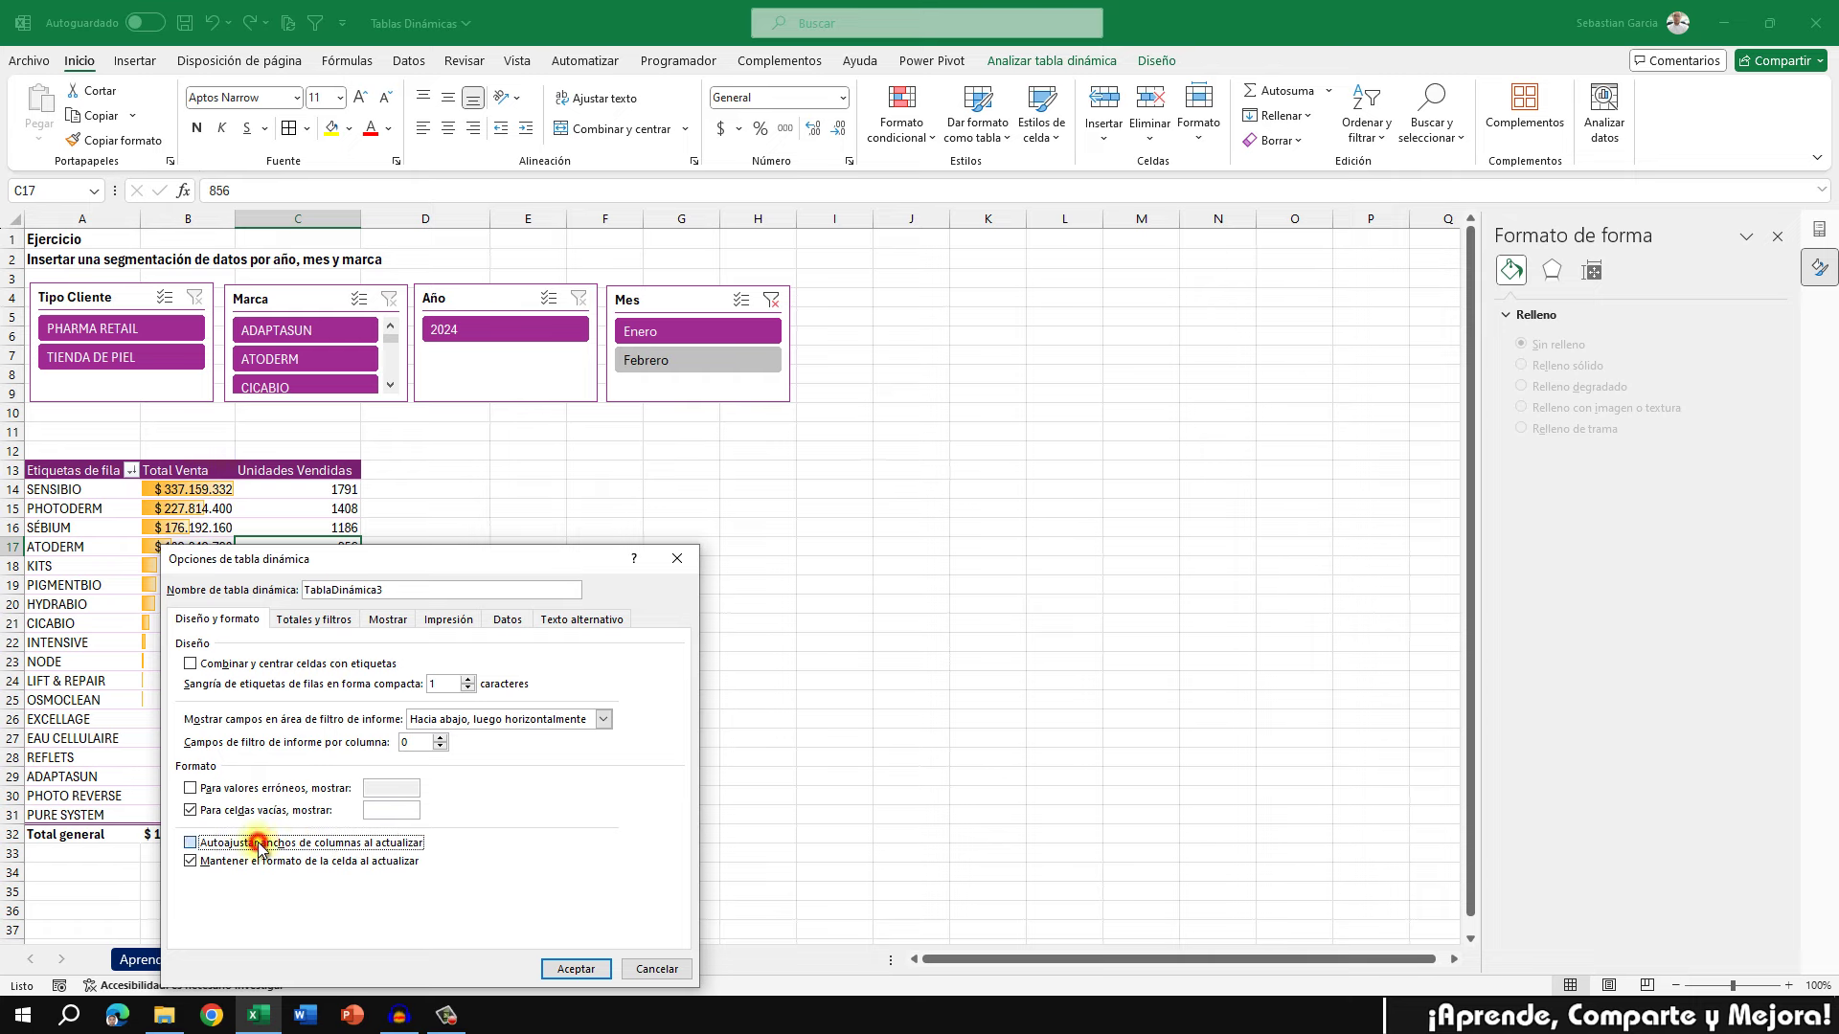
left_click(575, 968)
left_click(632, 494)
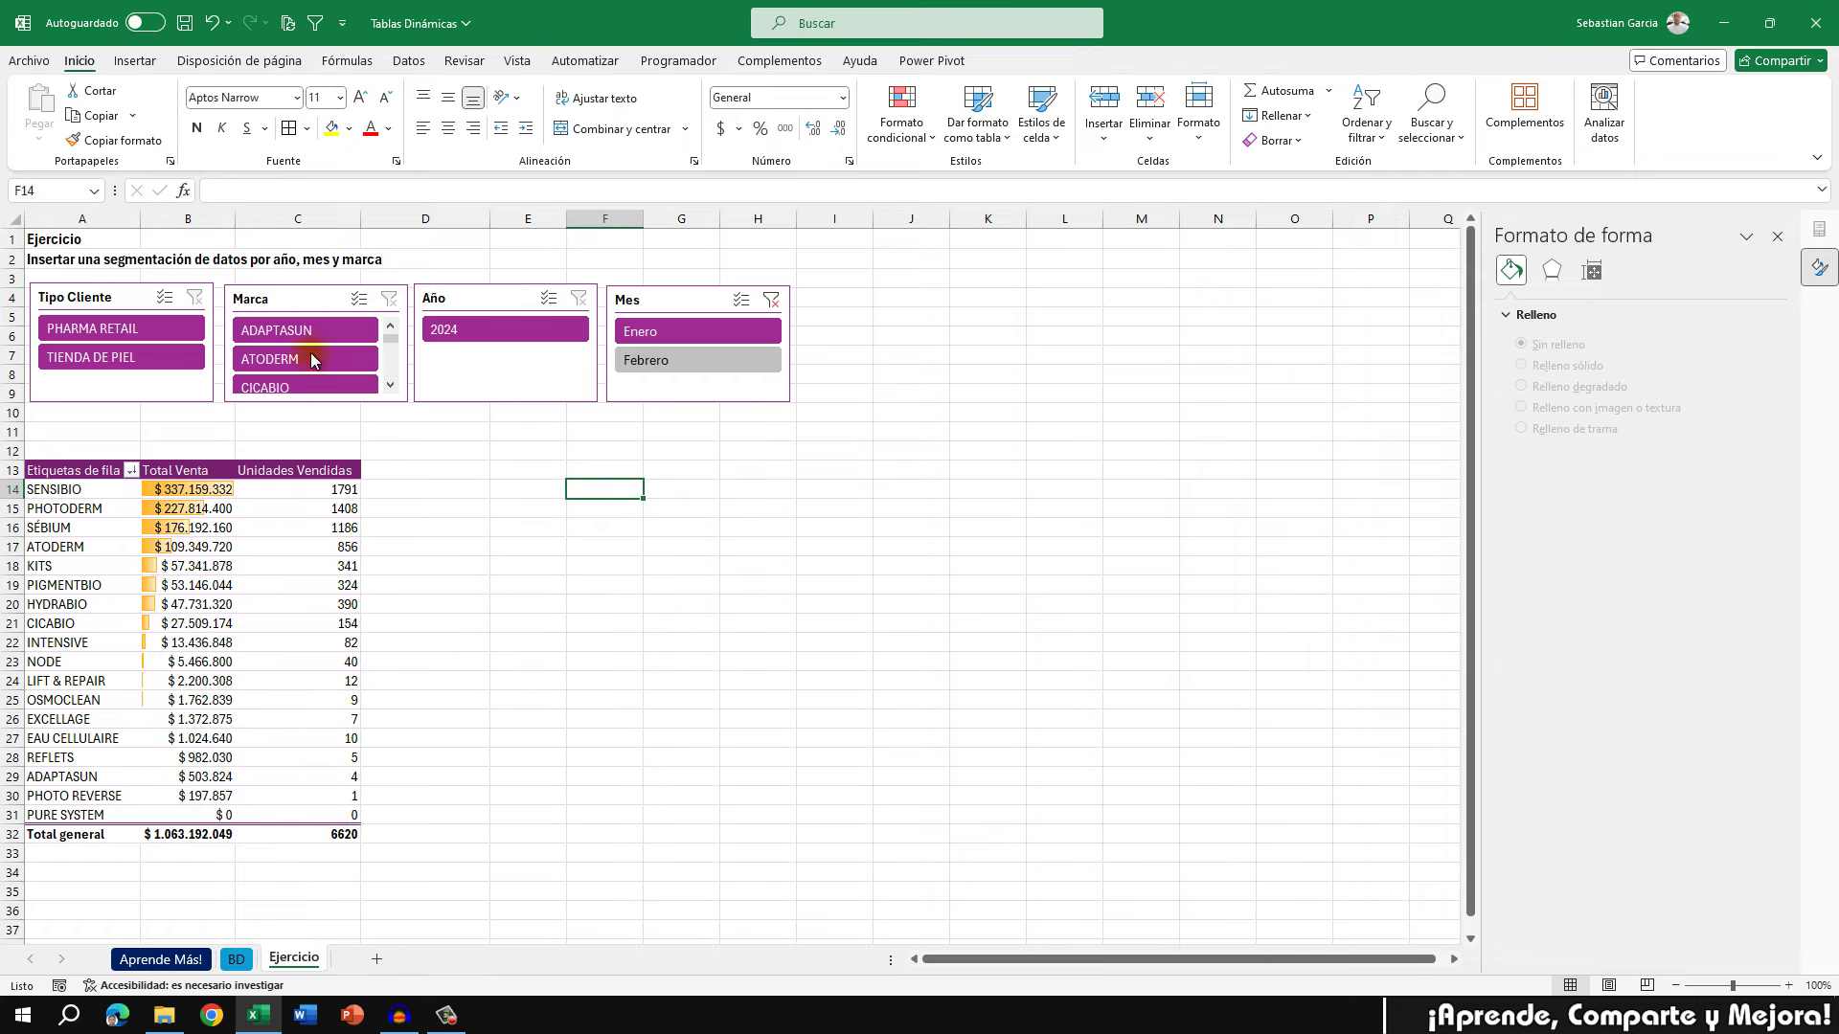
Narrow the Total Venta column and column D, then close the Formato de forma pane
left_click_drag(233, 215, 345, 214)
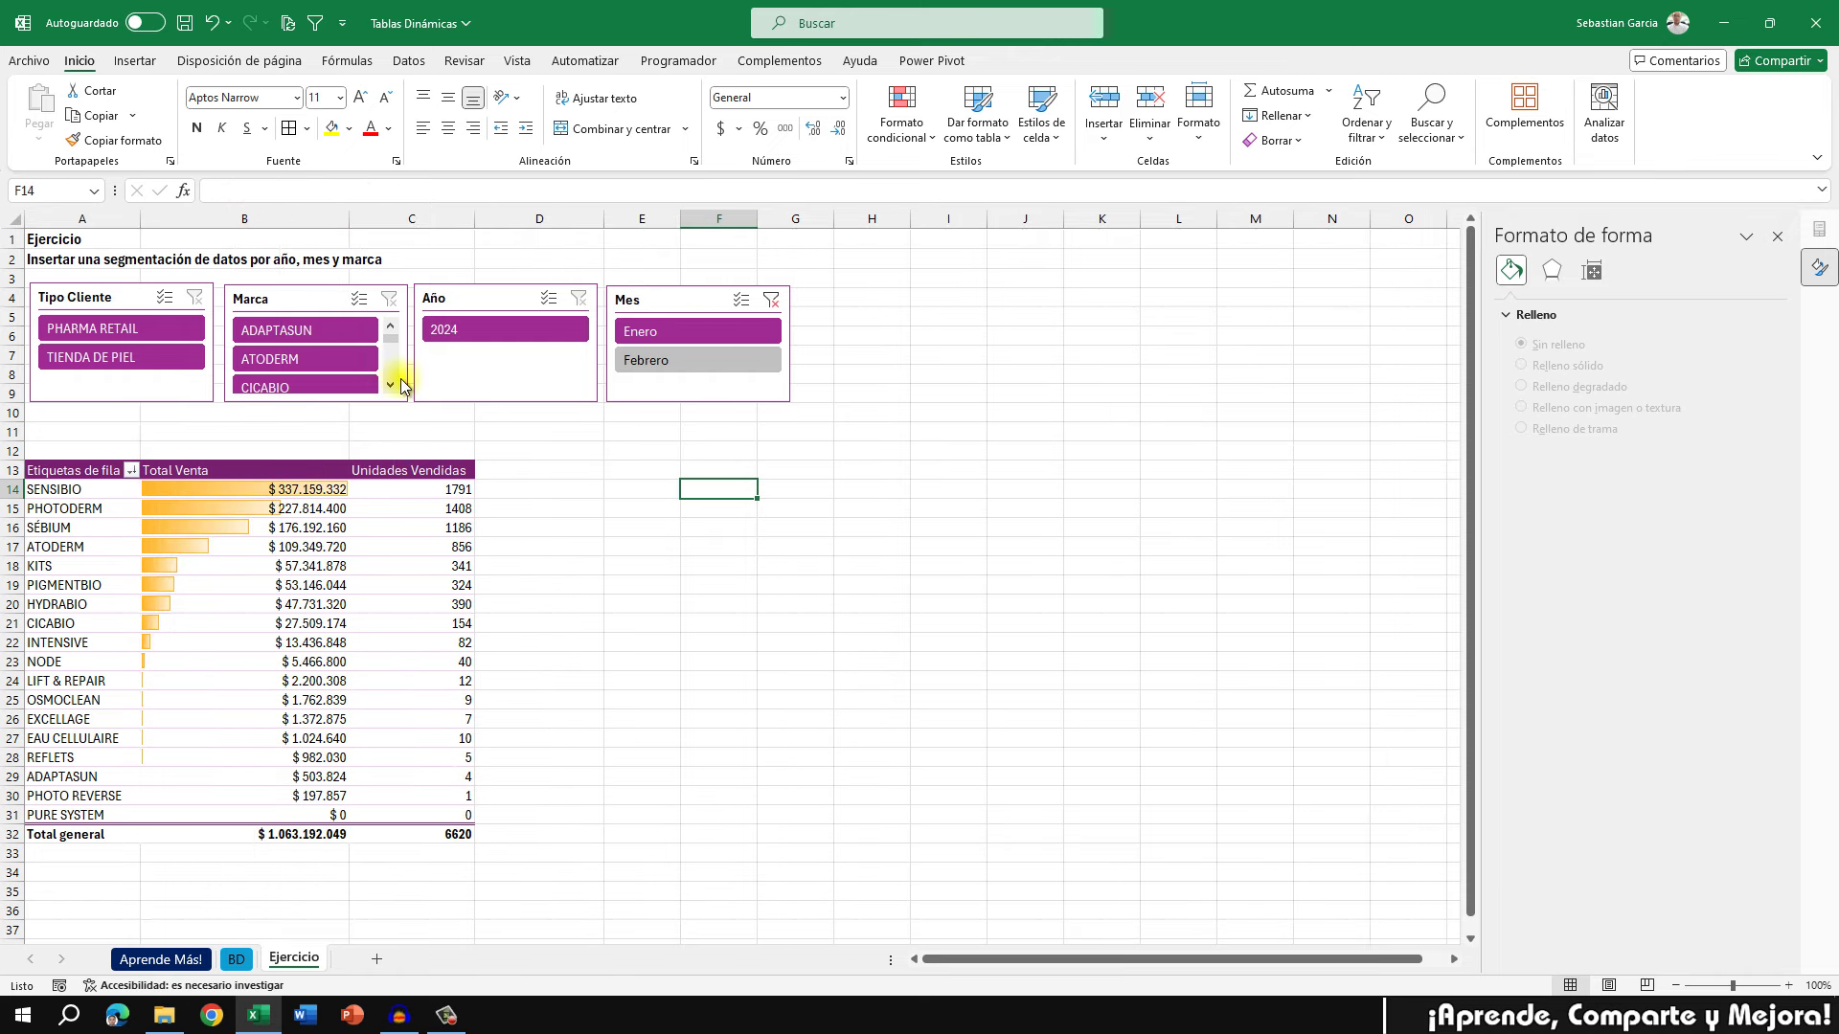
left_click_drag(345, 219, 255, 219)
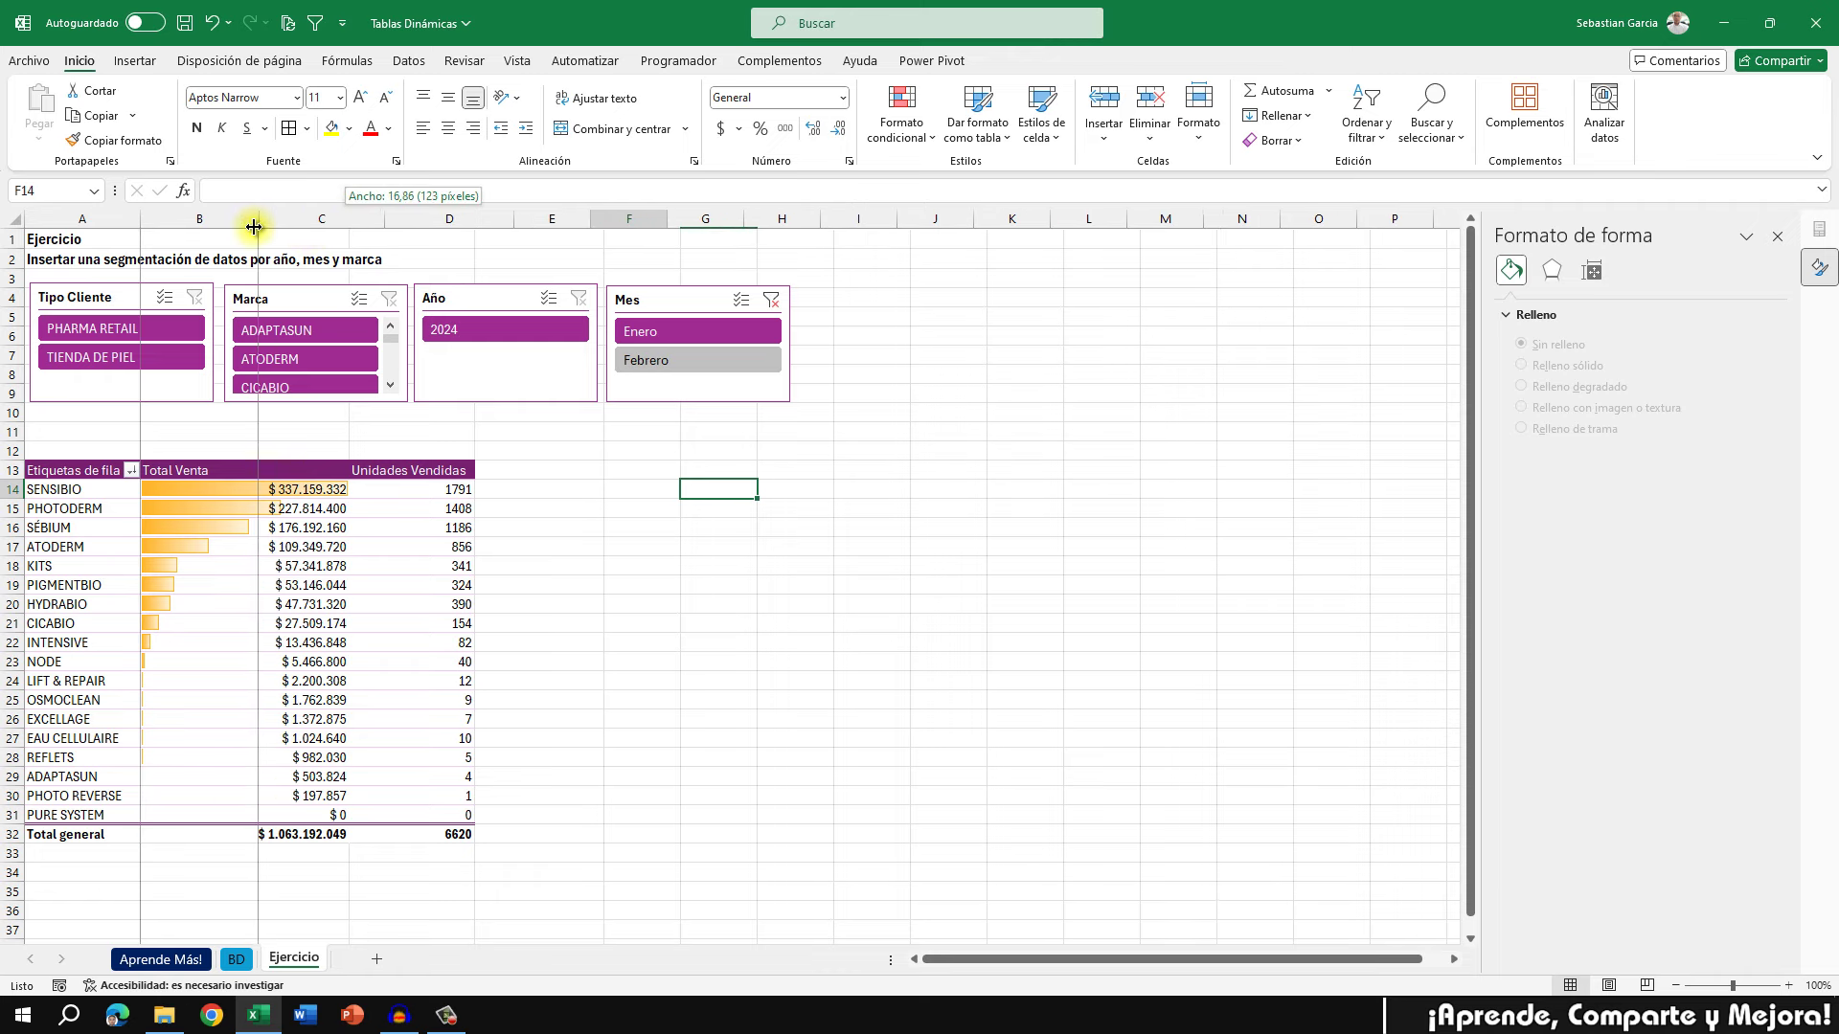
left_click(463, 565)
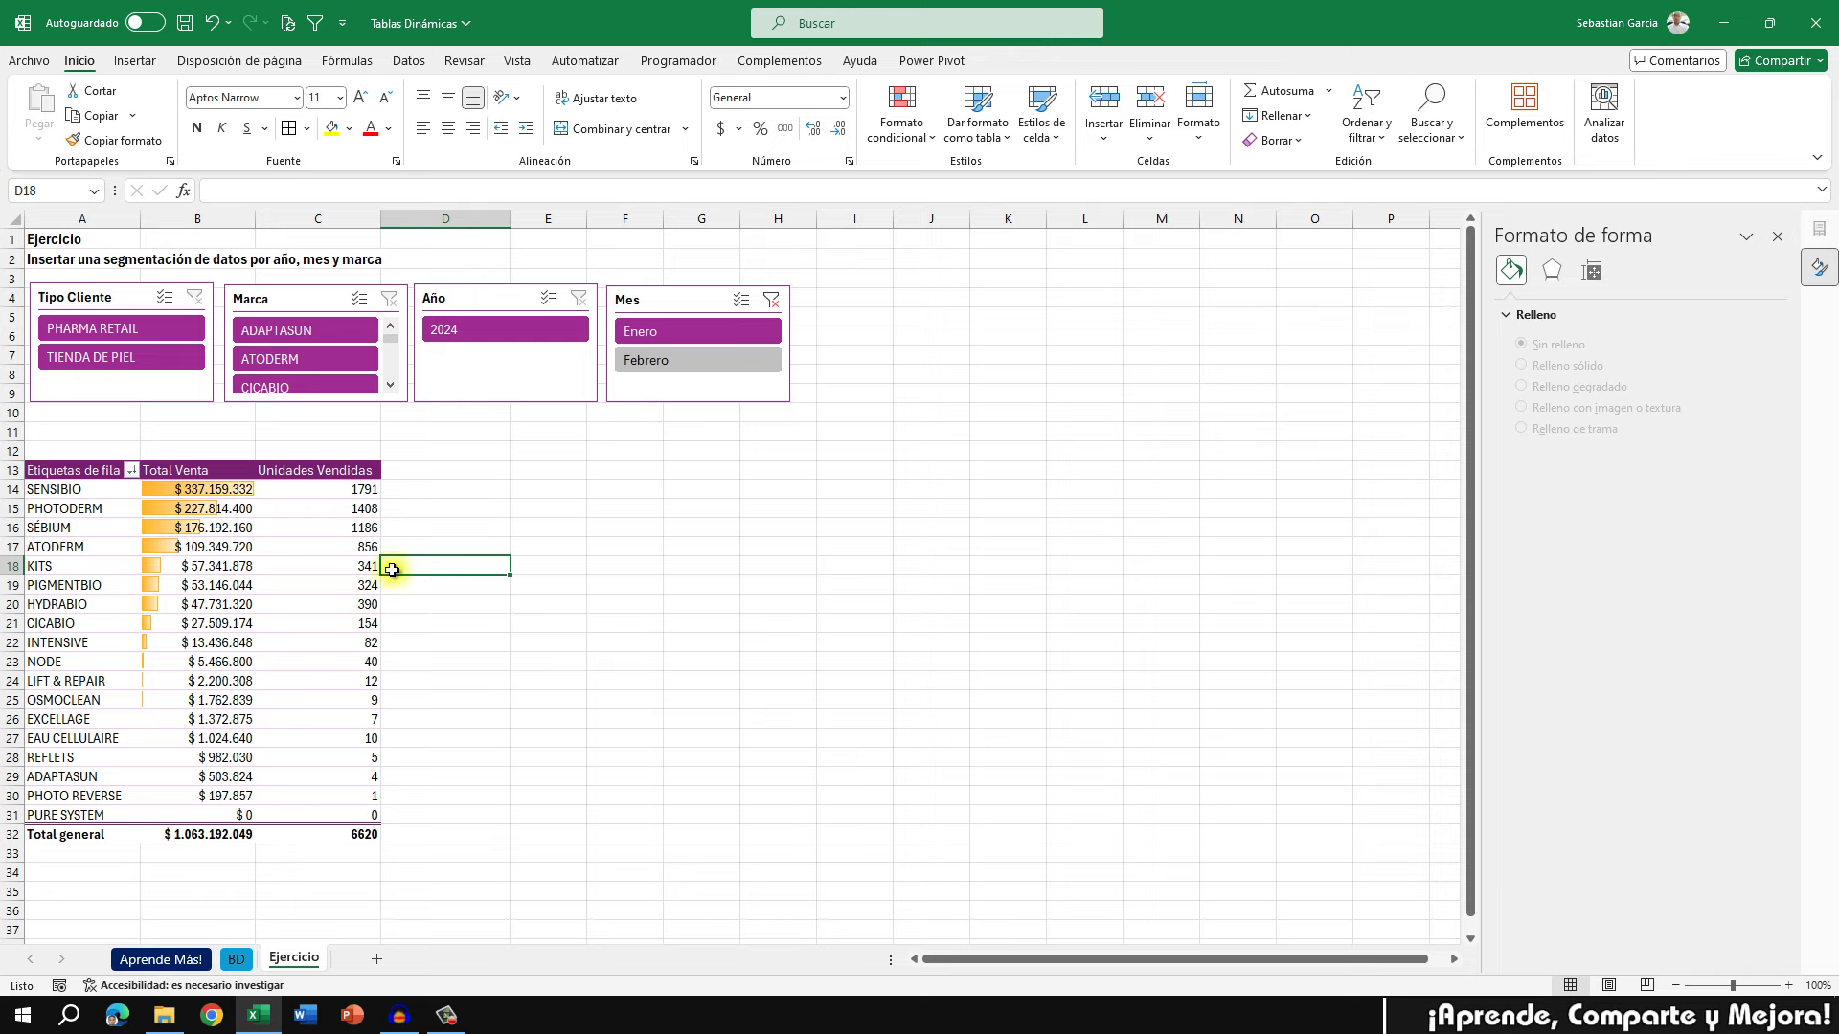
left_click_drag(506, 220, 473, 220)
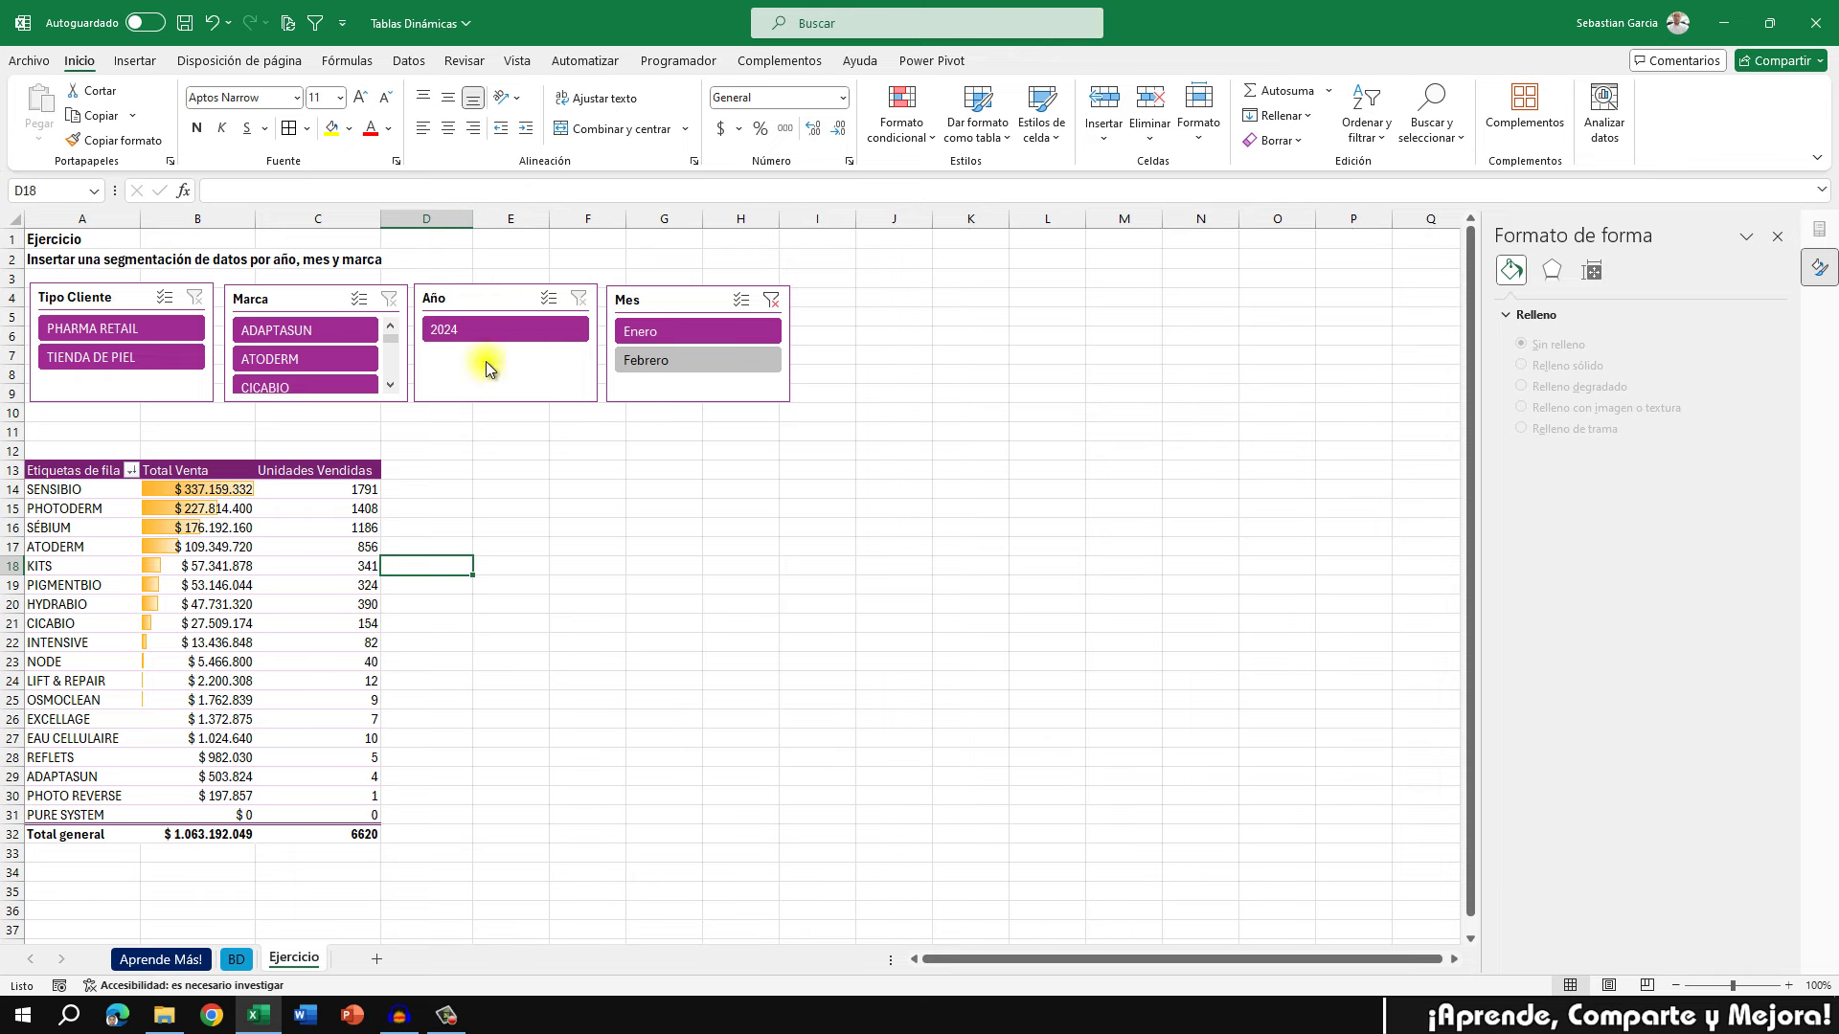
left_click(1778, 235)
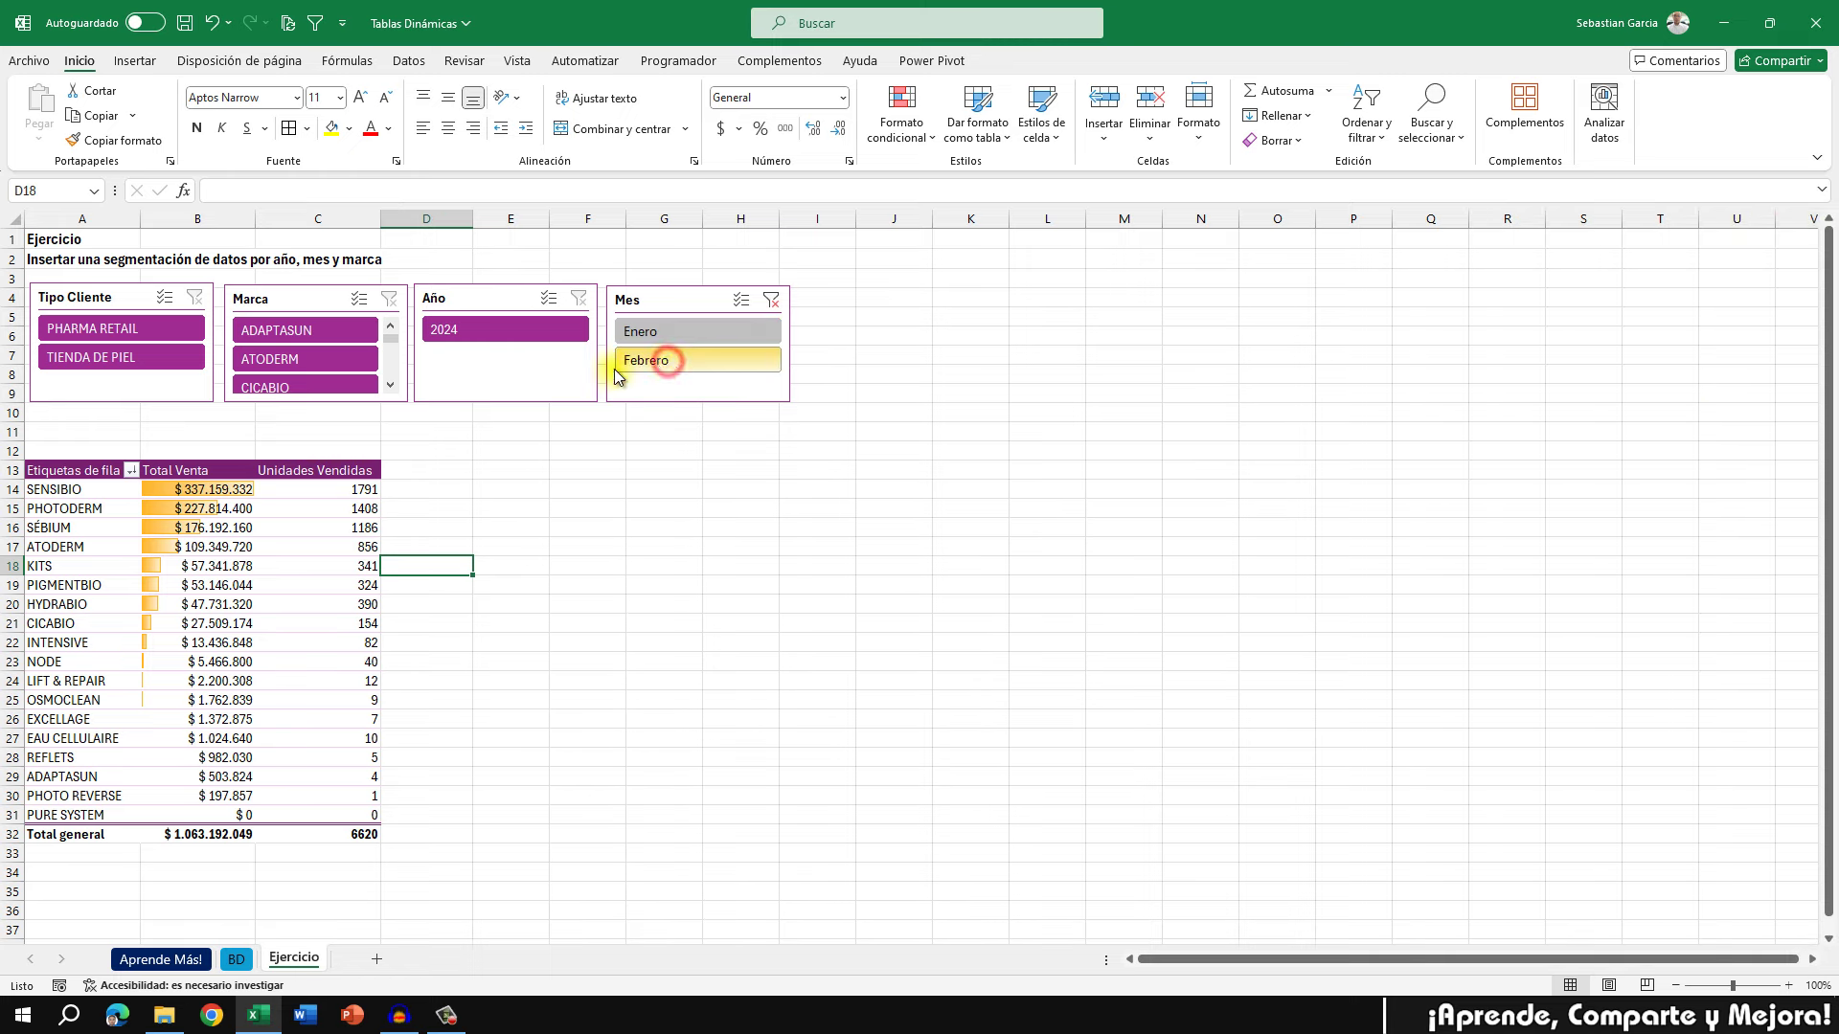
left_click(661, 361)
left_click(342, 364)
left_click(128, 330)
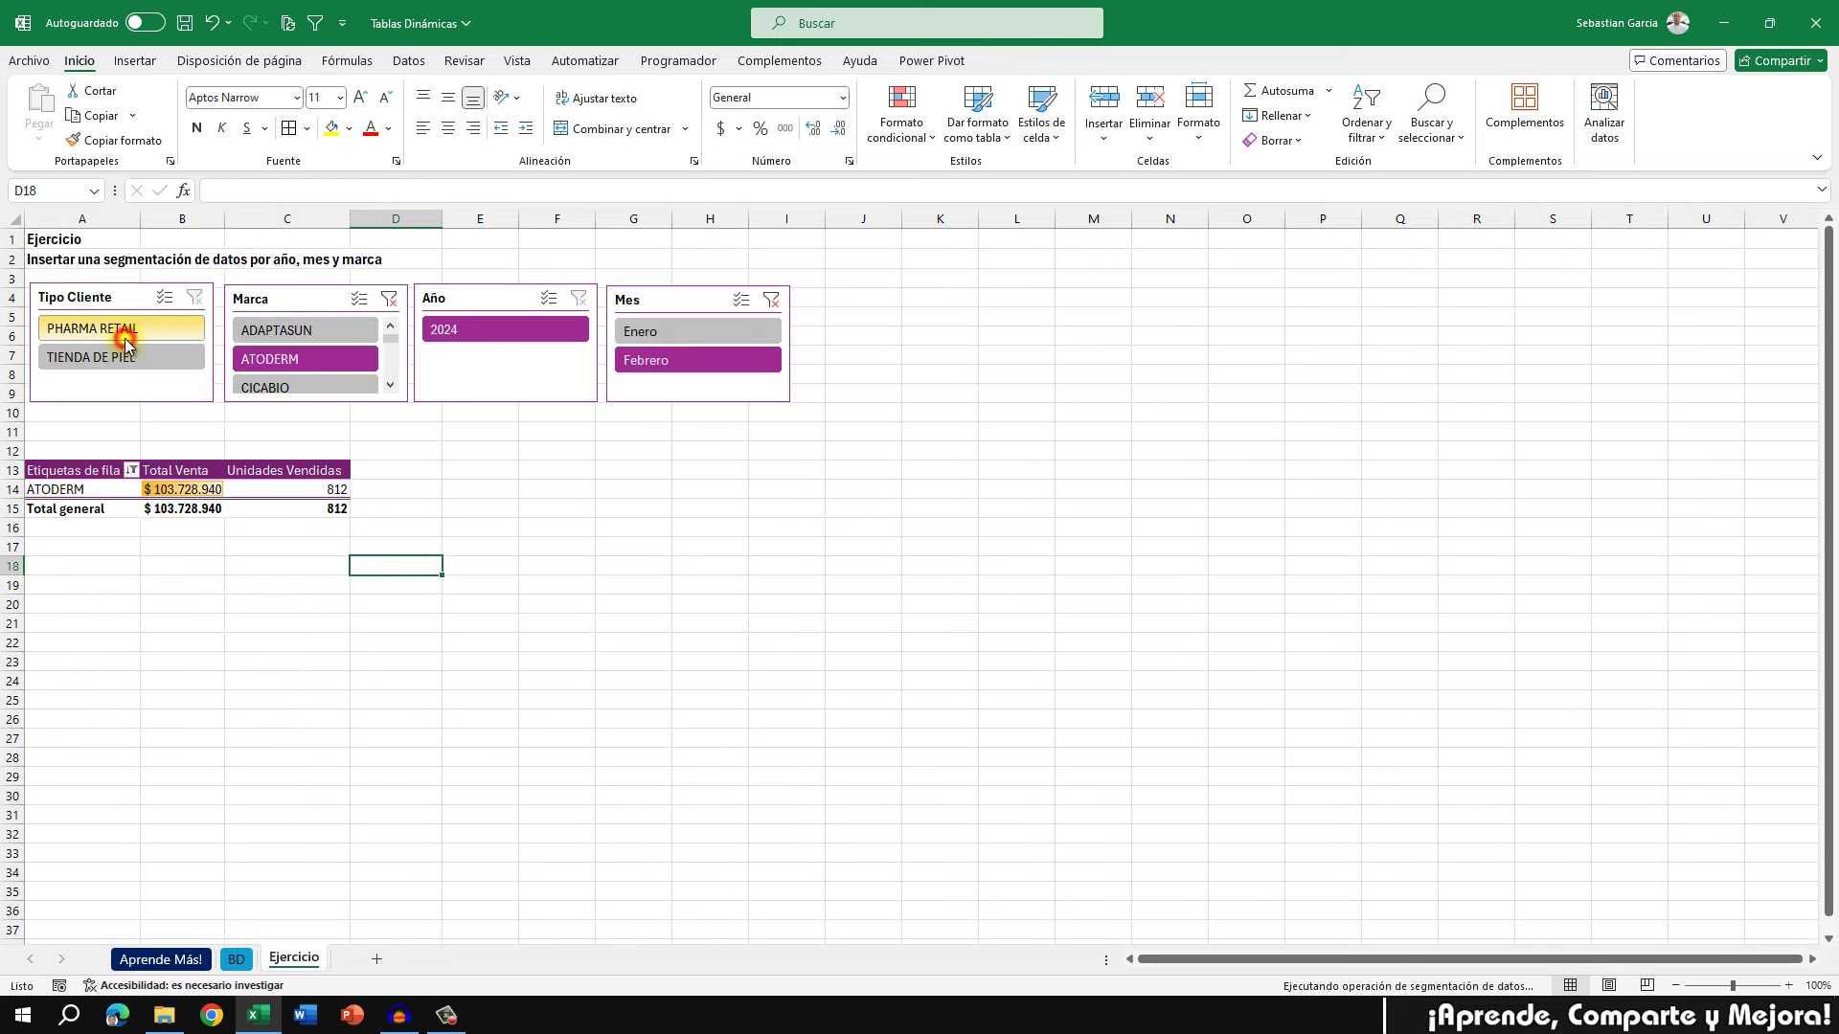
left_click(196, 296)
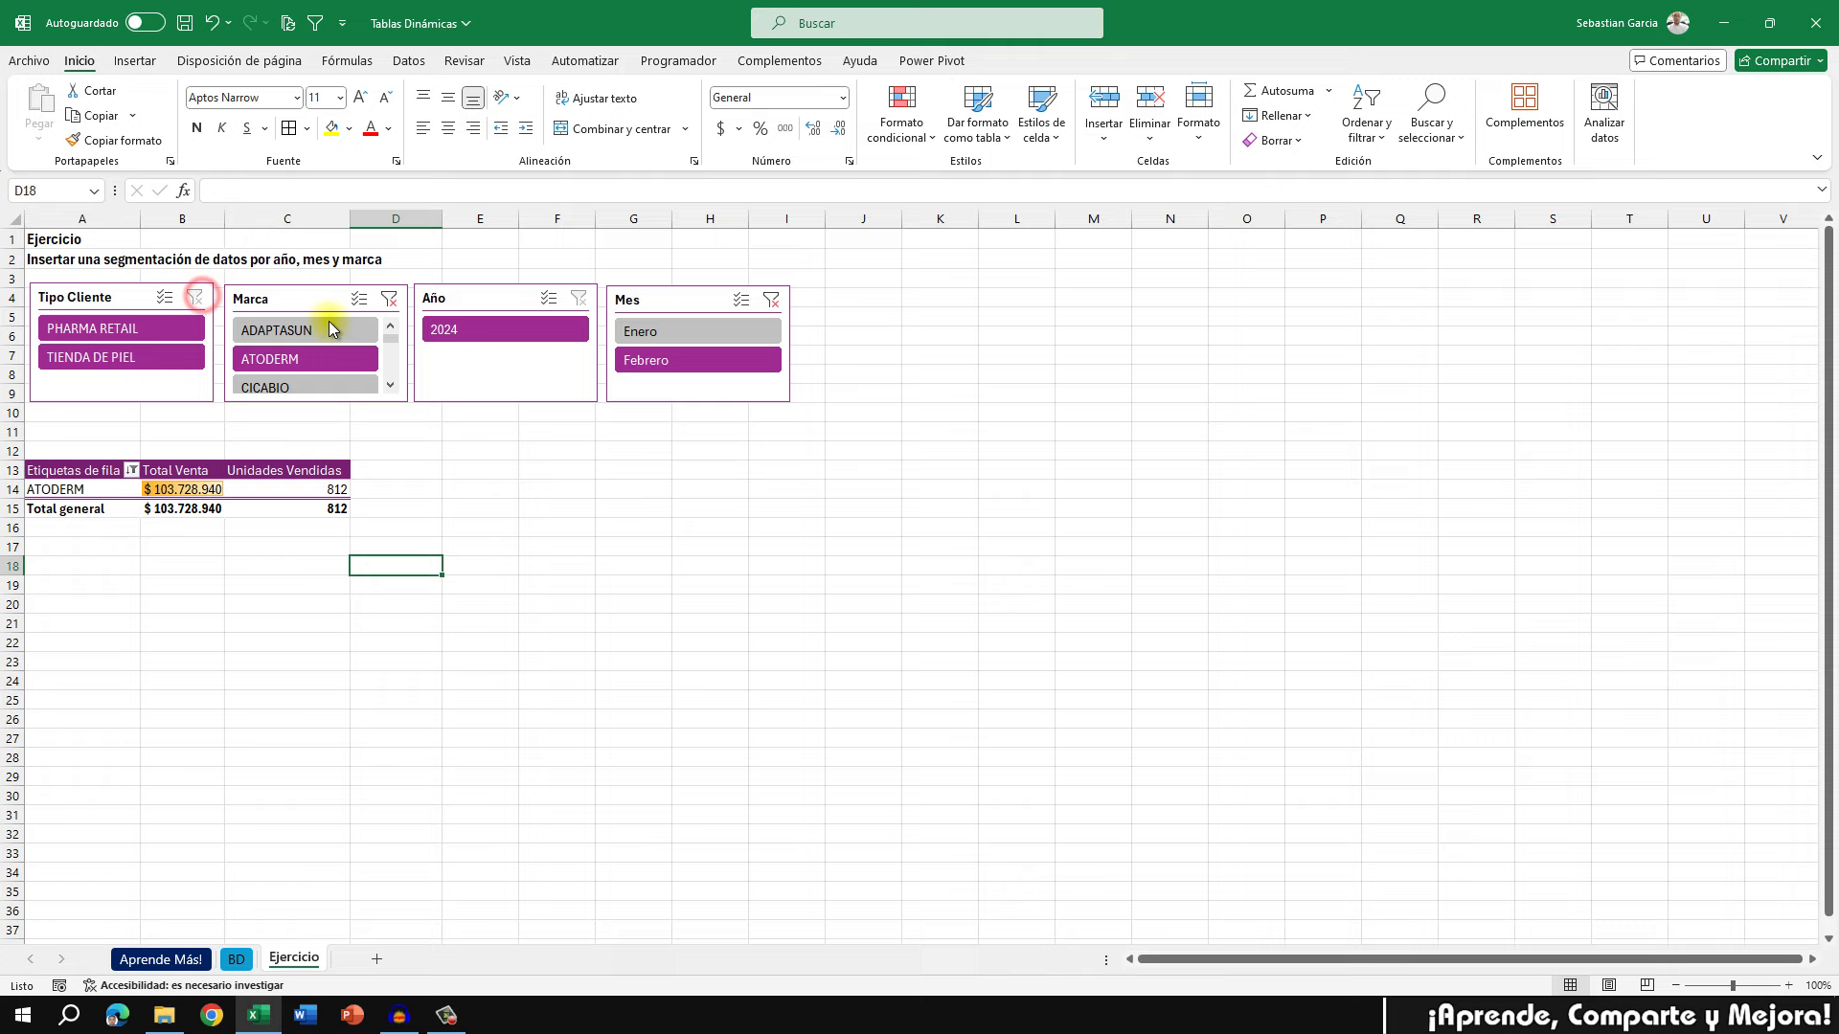
left_click(389, 300)
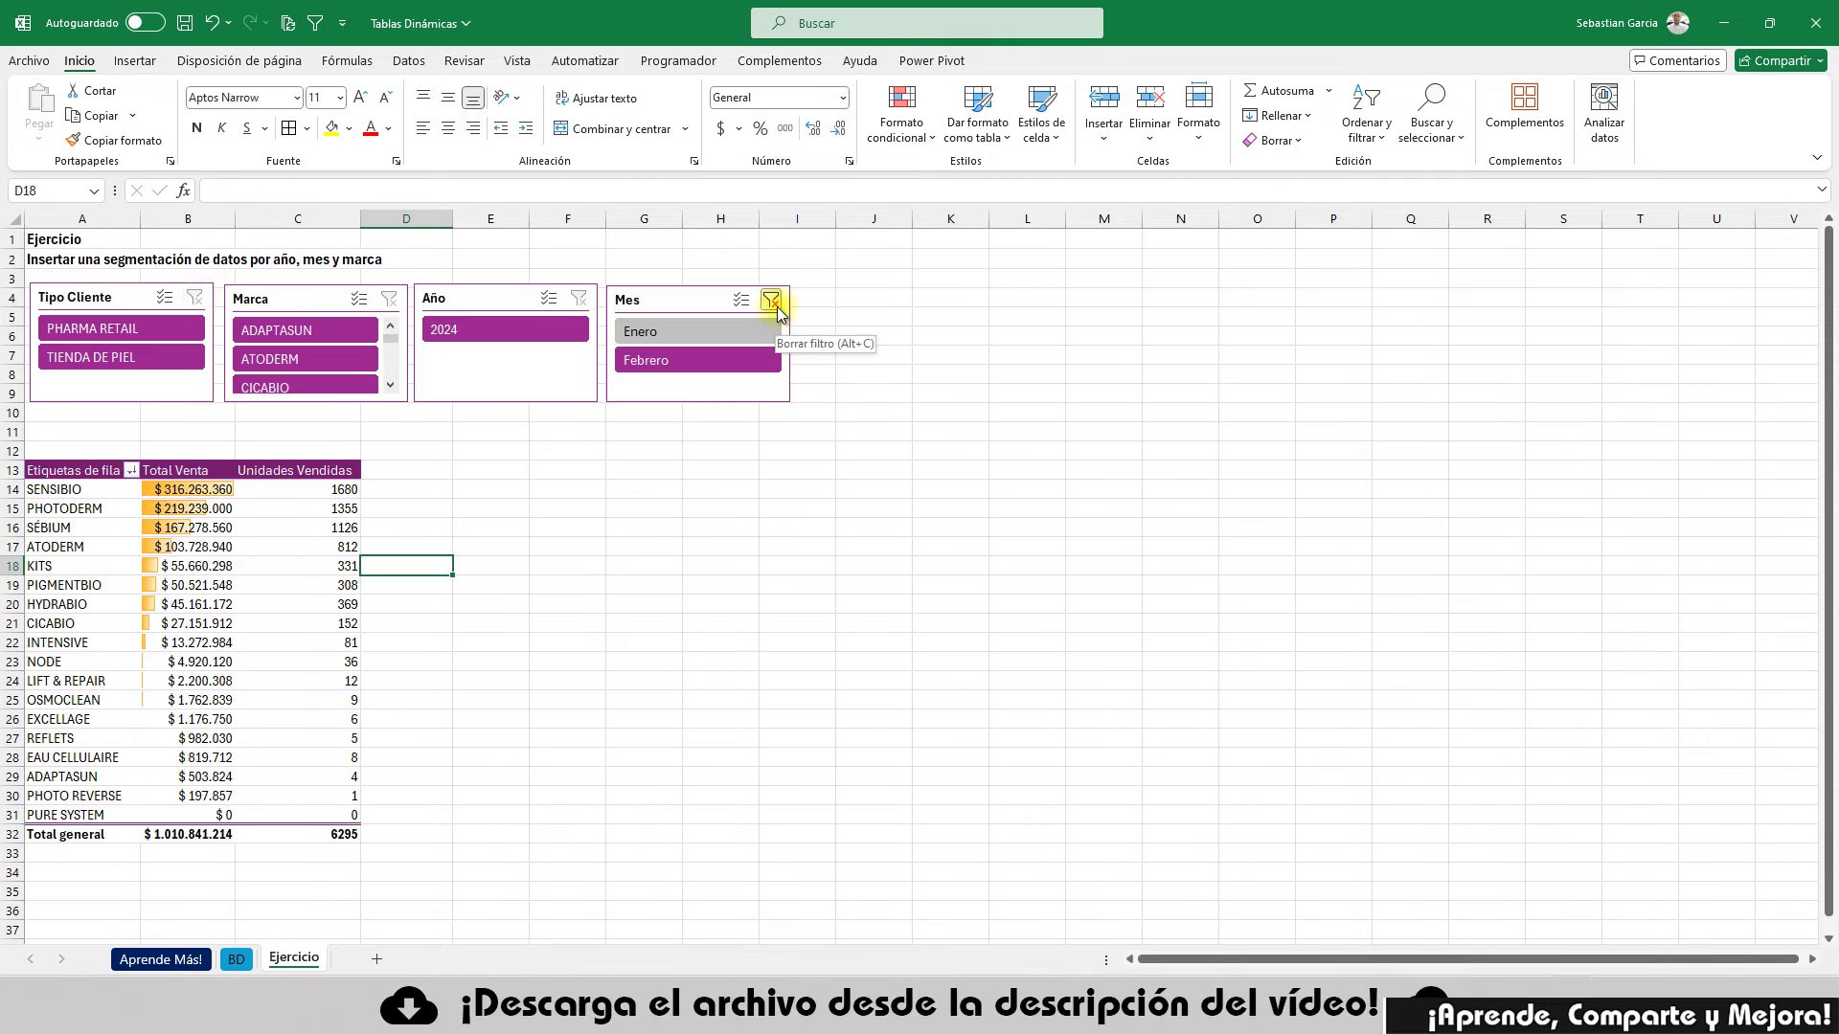
left_click(640, 331)
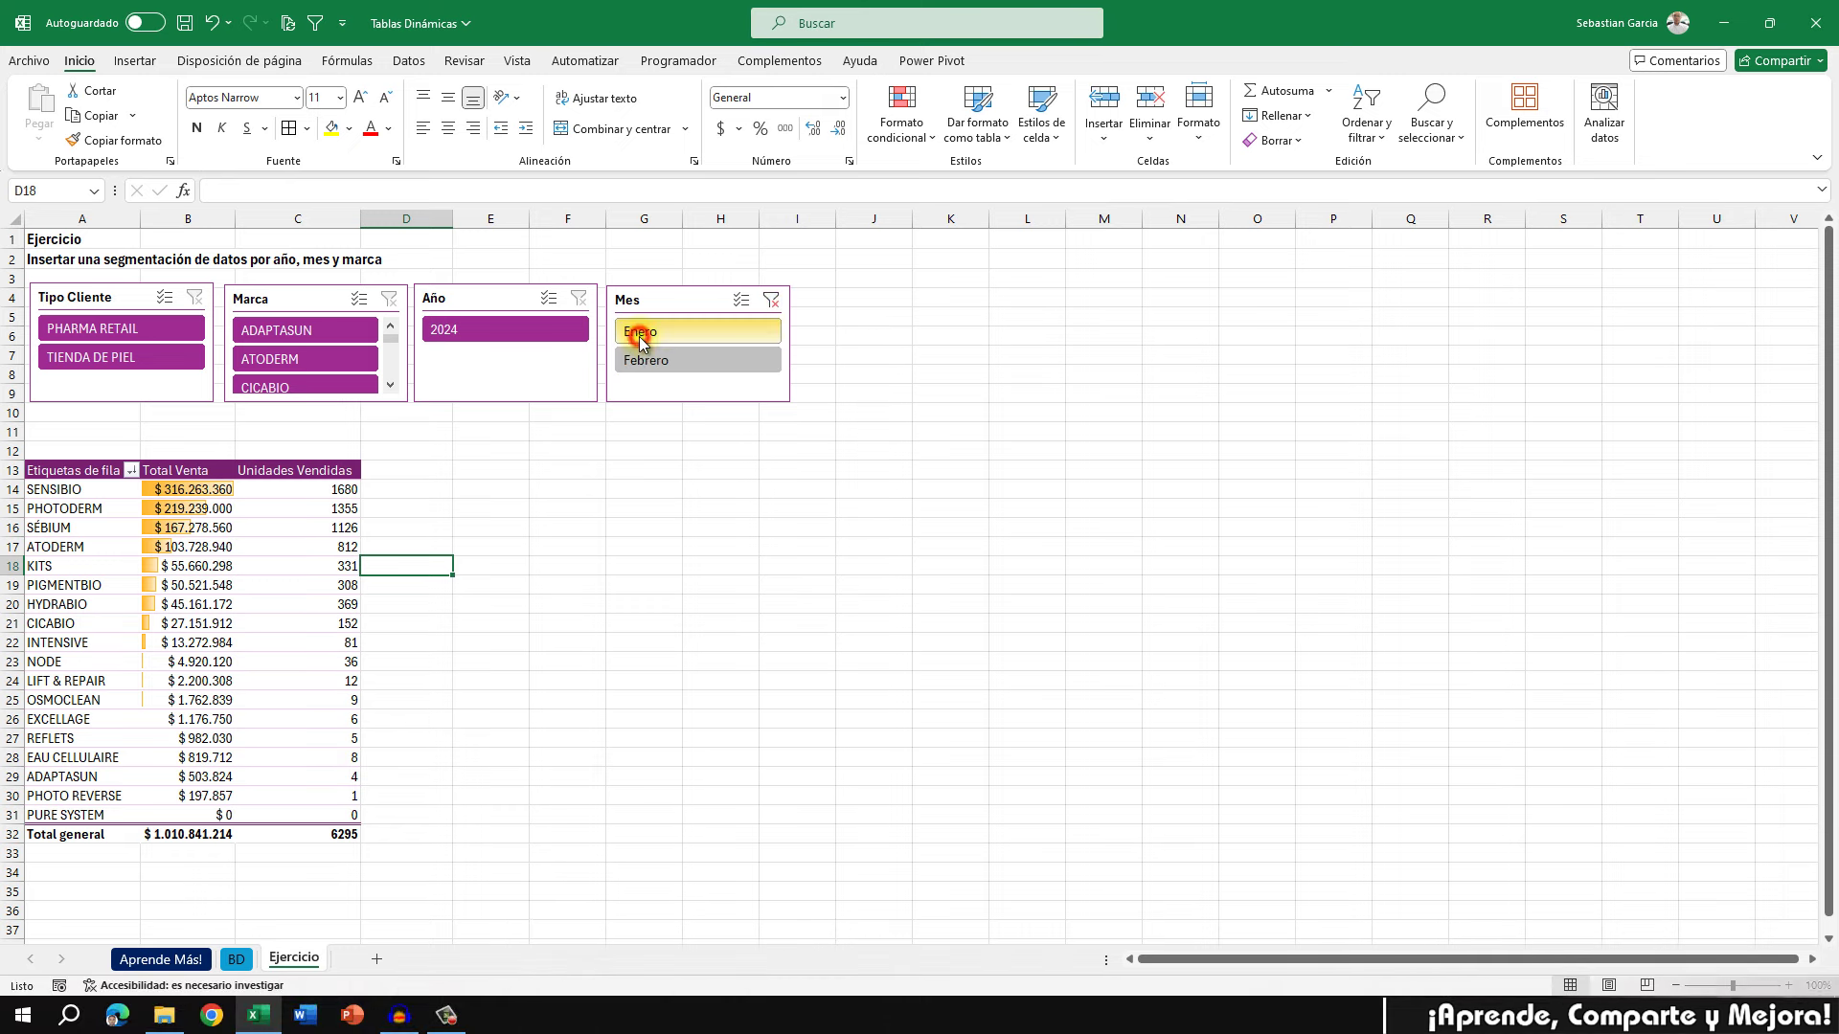
left_click(467, 473)
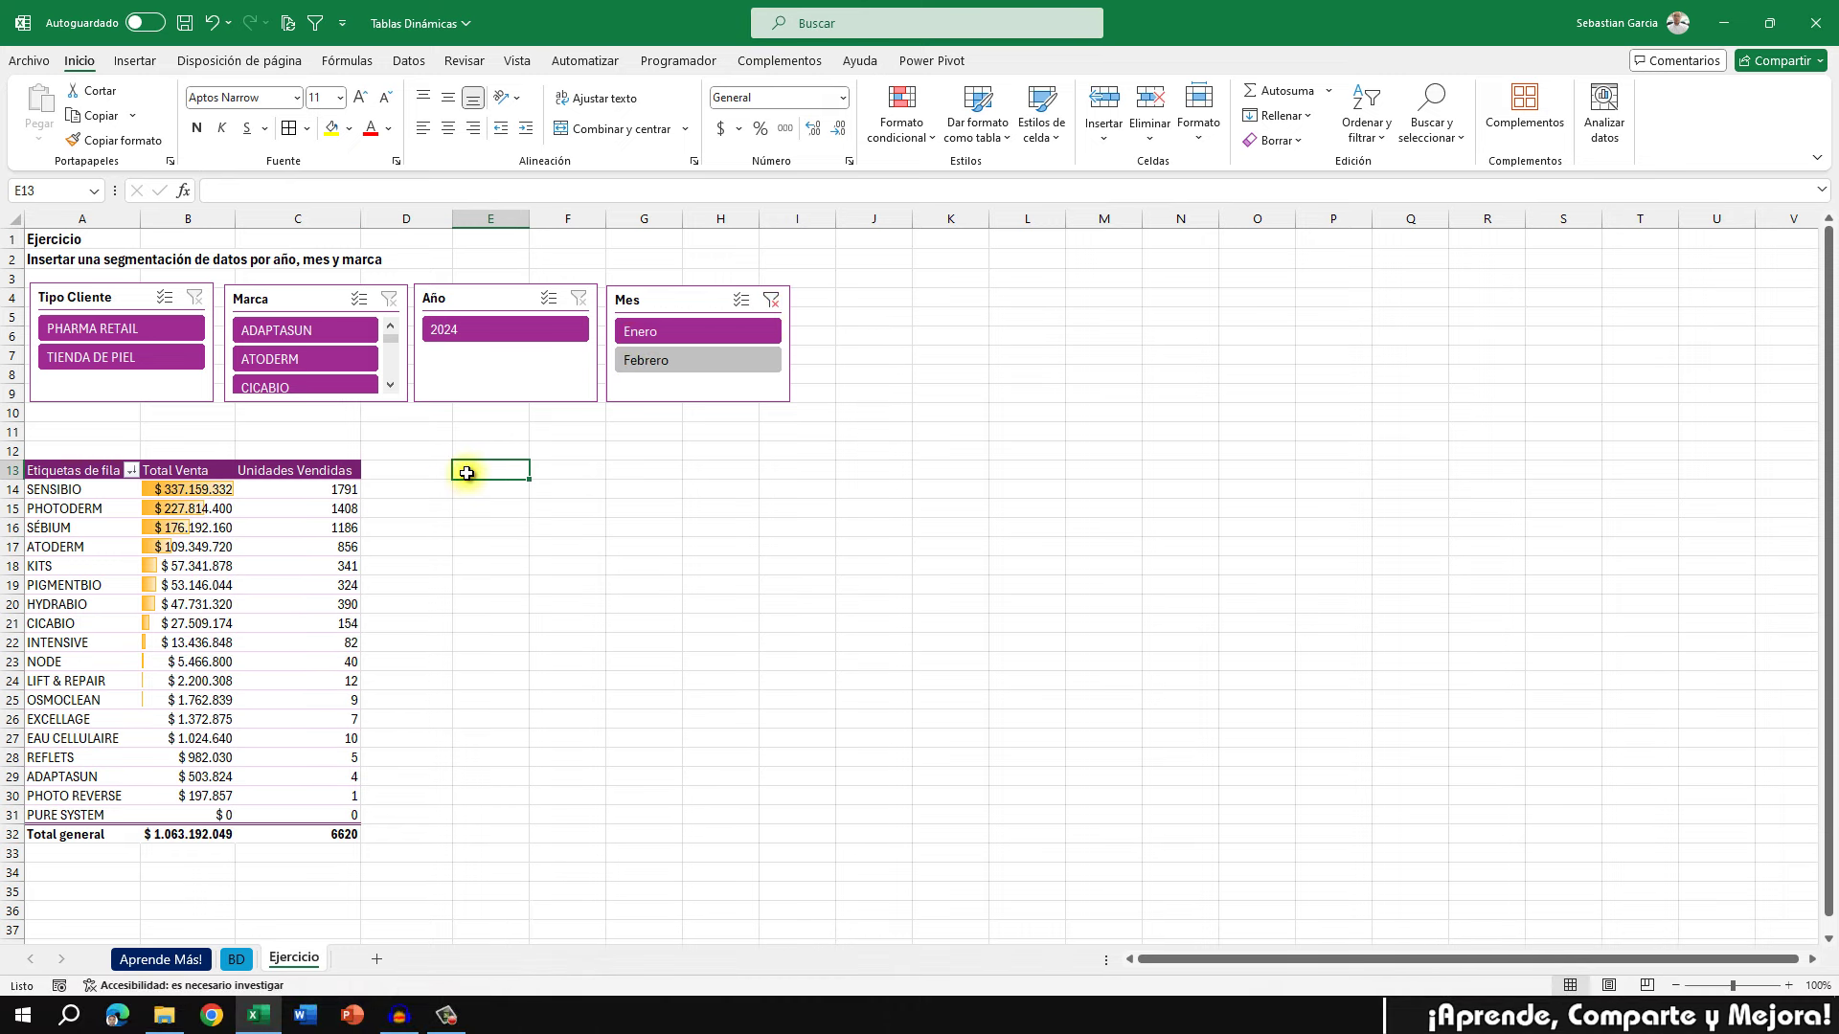